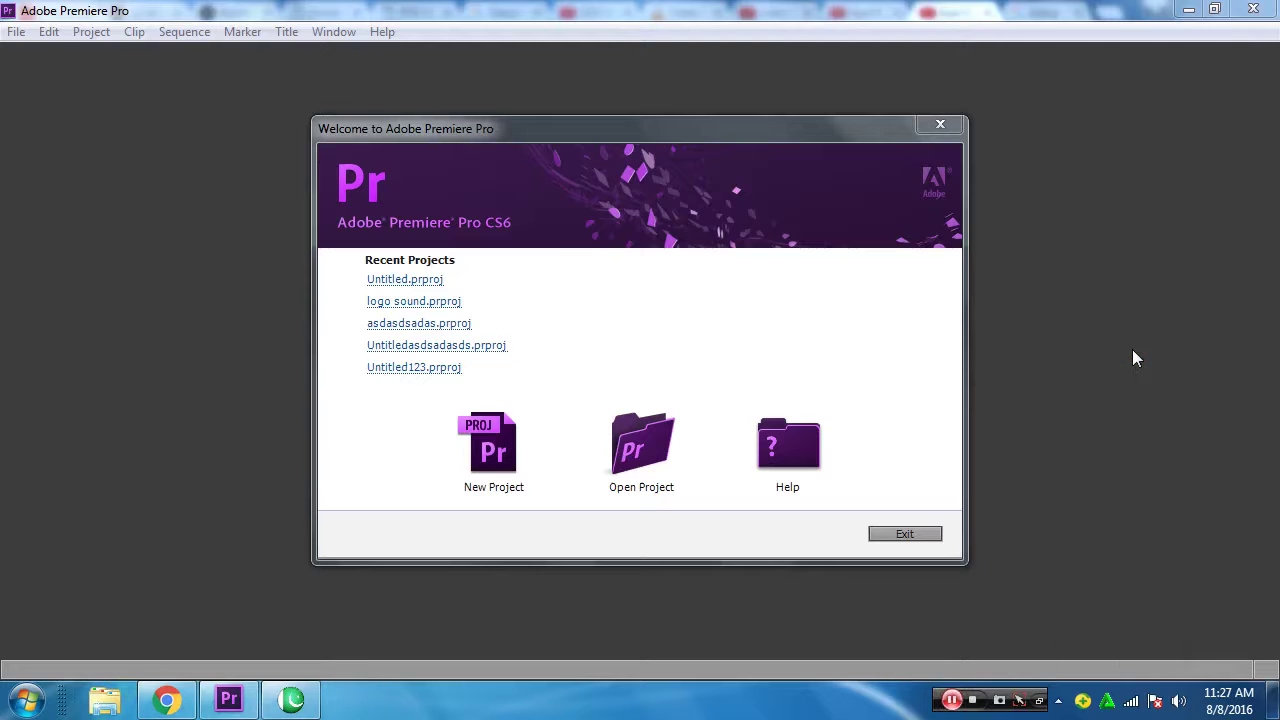
# Start a new Untitled project, overwriting the old one, and create Sequence 01 from the custom arena preset
pyautogui.click(493, 452)
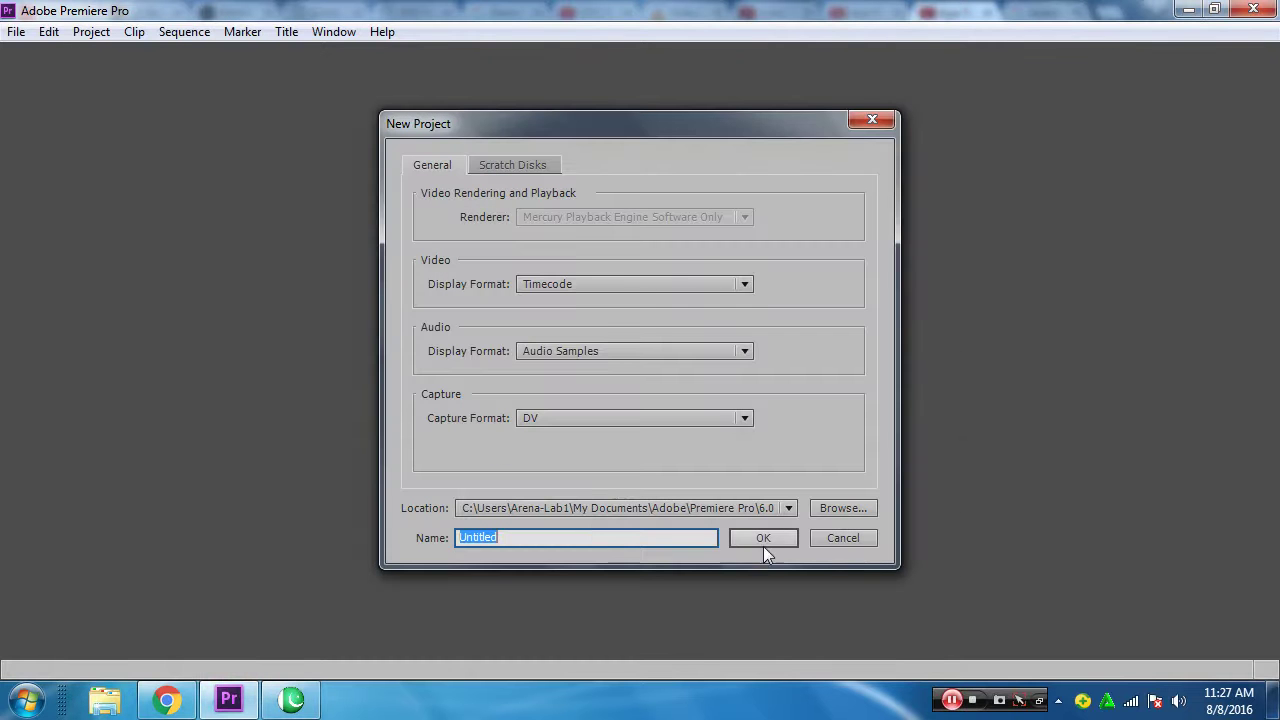
pyautogui.click(772, 547)
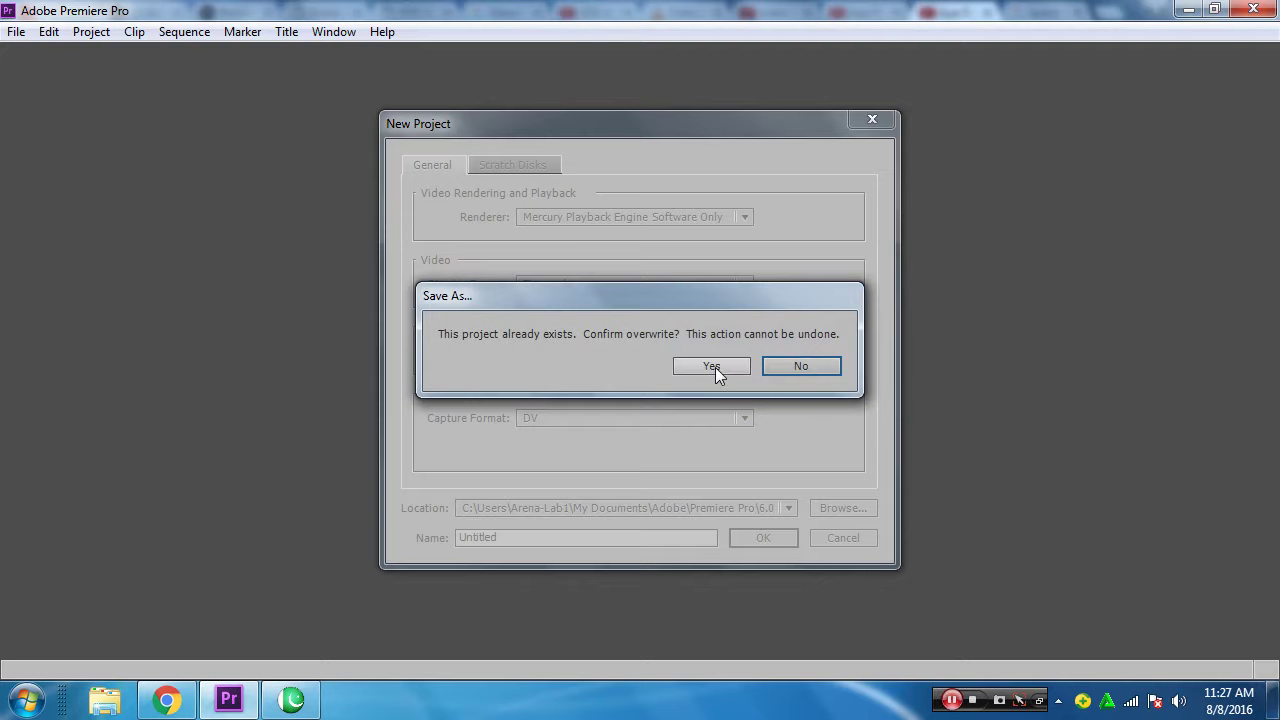
pyautogui.click(818, 372)
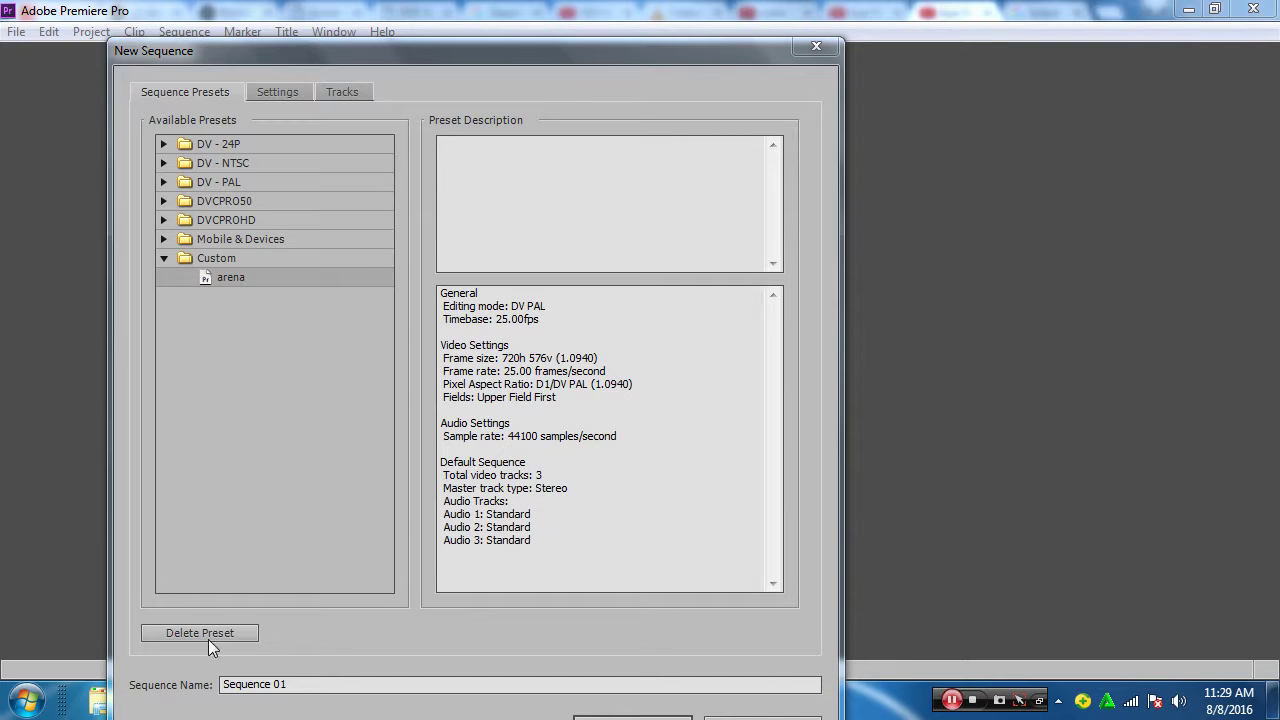
pyautogui.moveTo(469, 51); pyautogui.dragTo(469, 7)
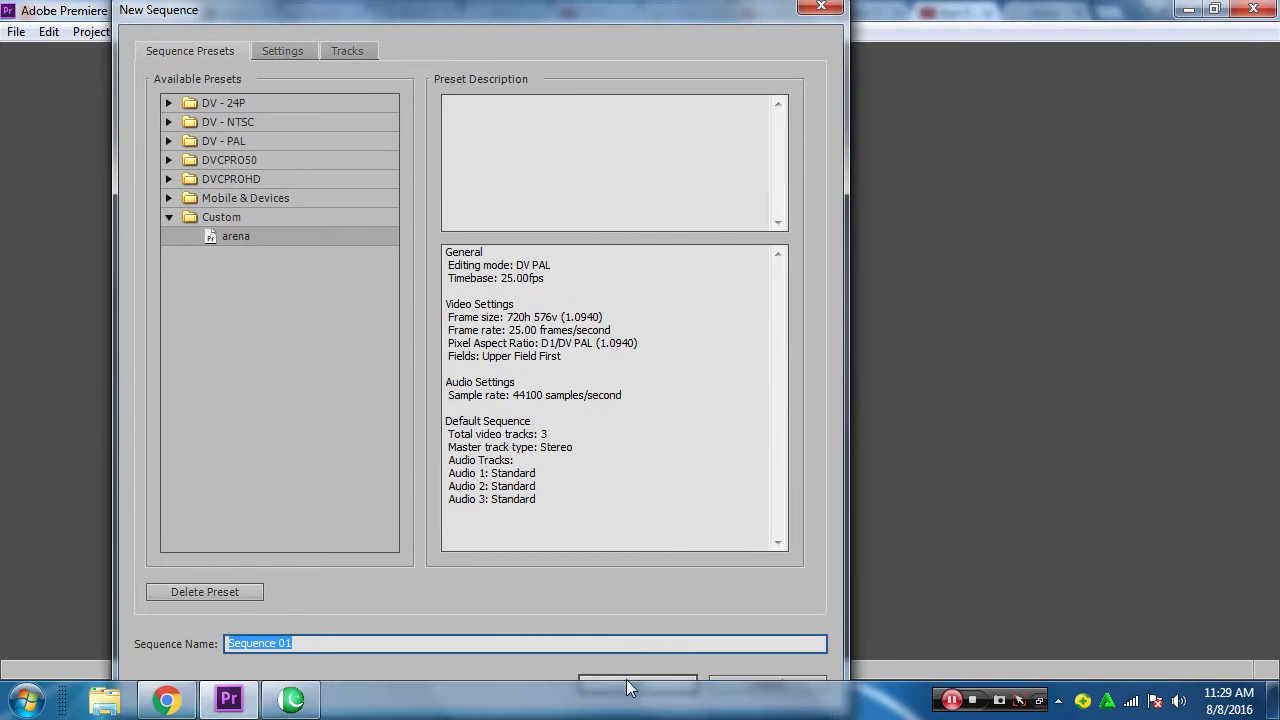
pyautogui.click(630, 686)
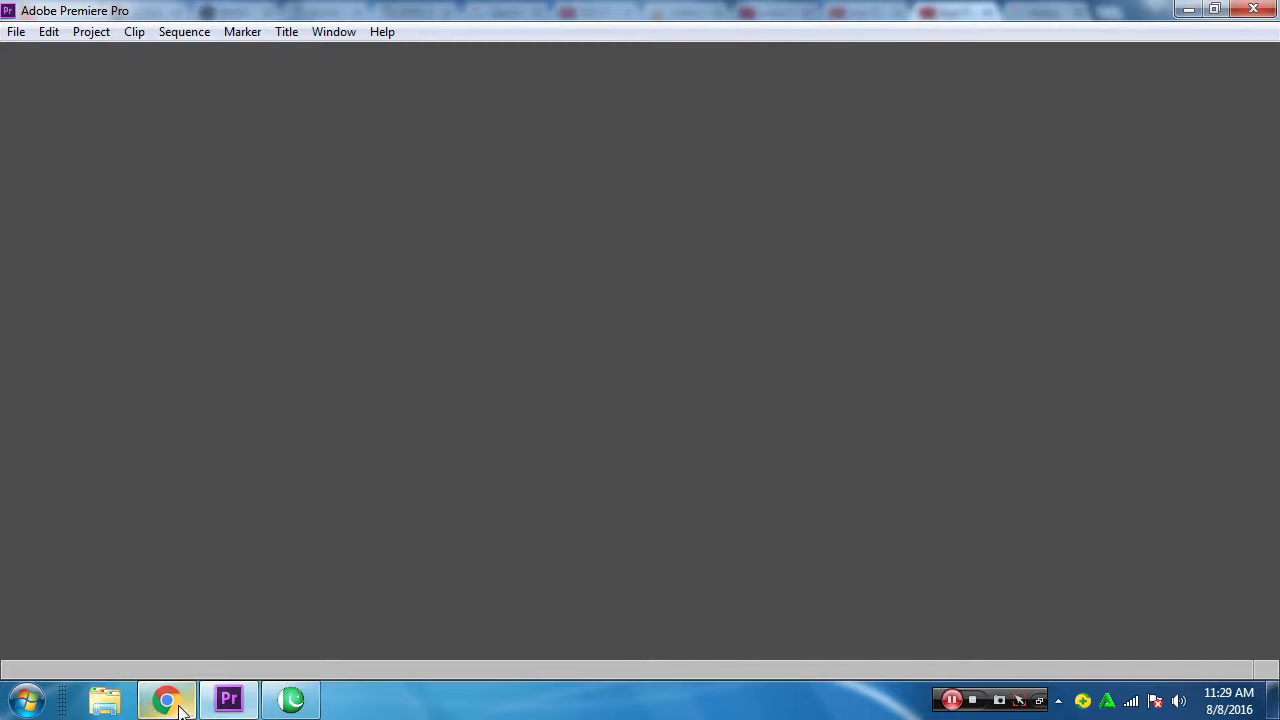
# Return to Chrome, switch to the Google 'bokeh' search tab and show its Images results
pyautogui.click(178, 706)
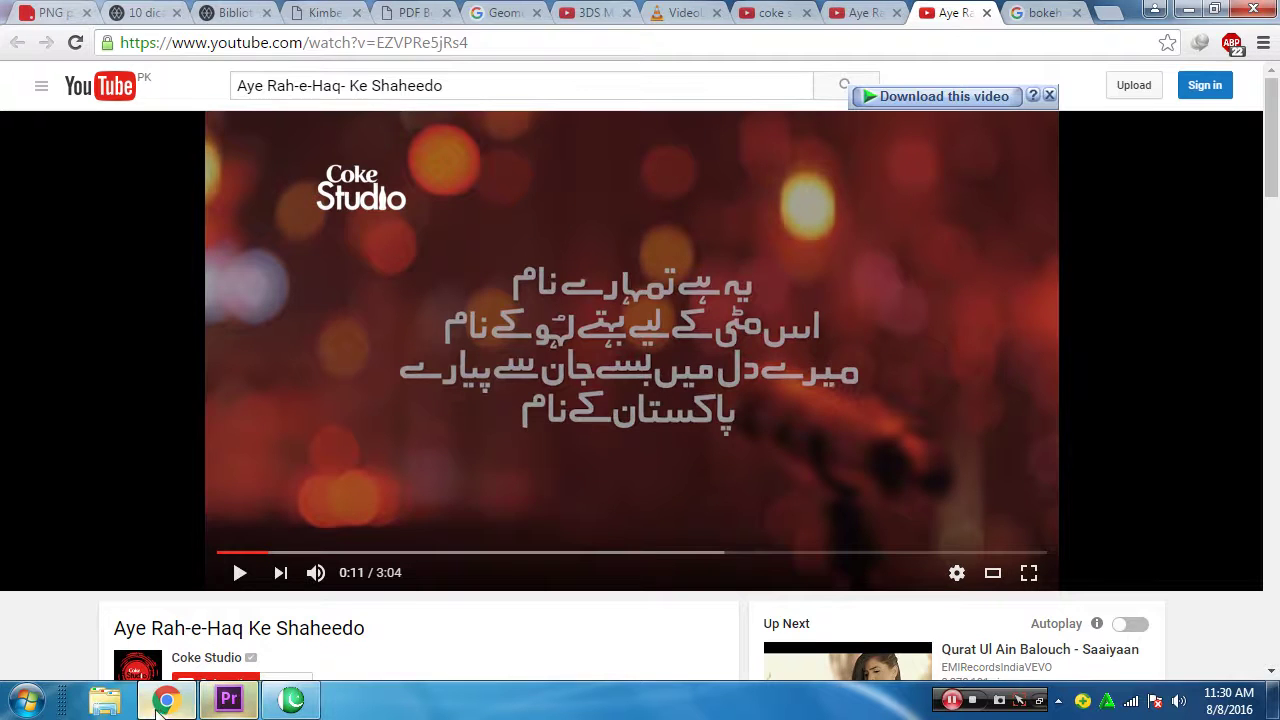
pyautogui.click(229, 700)
pyautogui.click(166, 700)
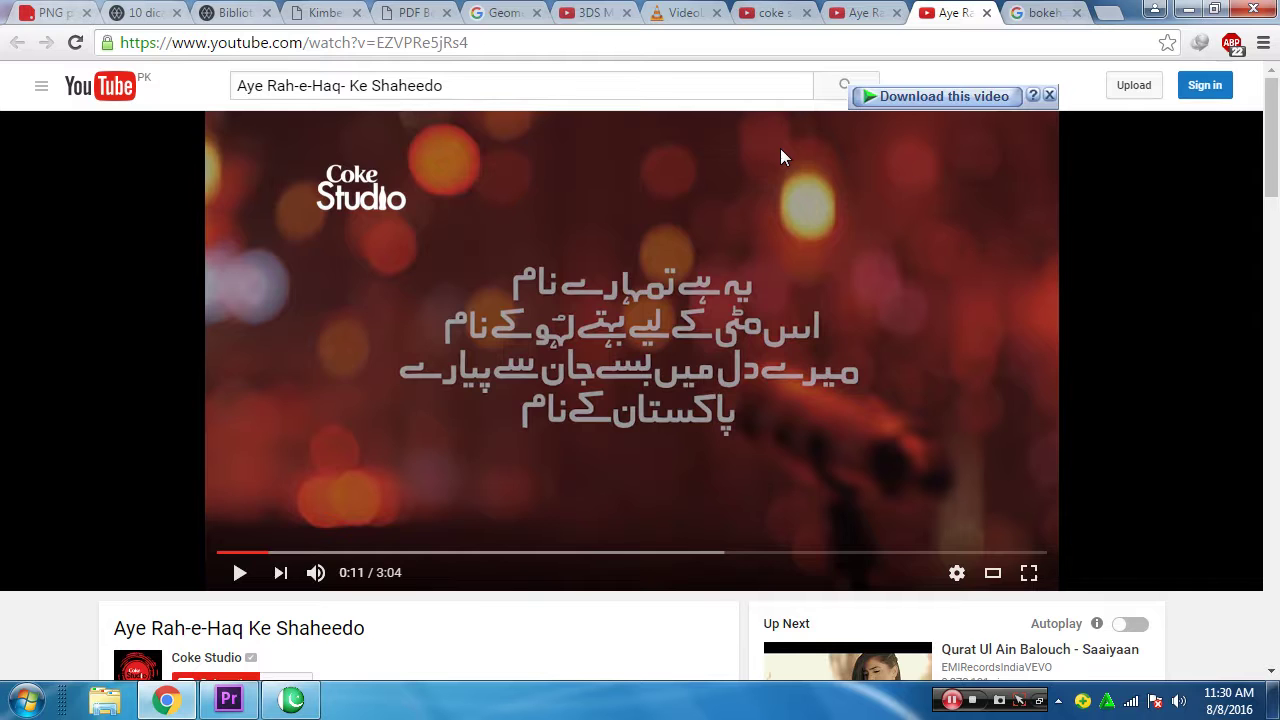
pyautogui.click(1035, 13)
pyautogui.click(191, 170)
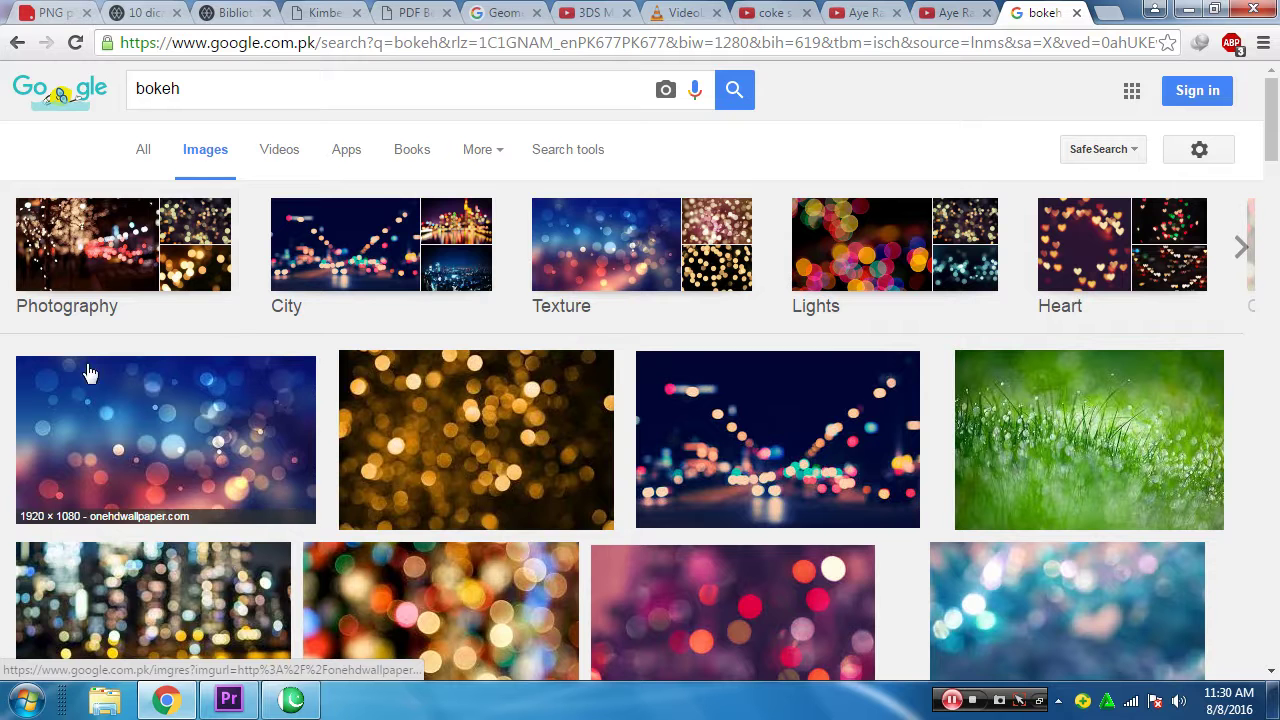
# Filter the bokeh images to larger than 640×480, then cancel an exact-size entry
pyautogui.click(580, 154)
pyautogui.click(162, 204)
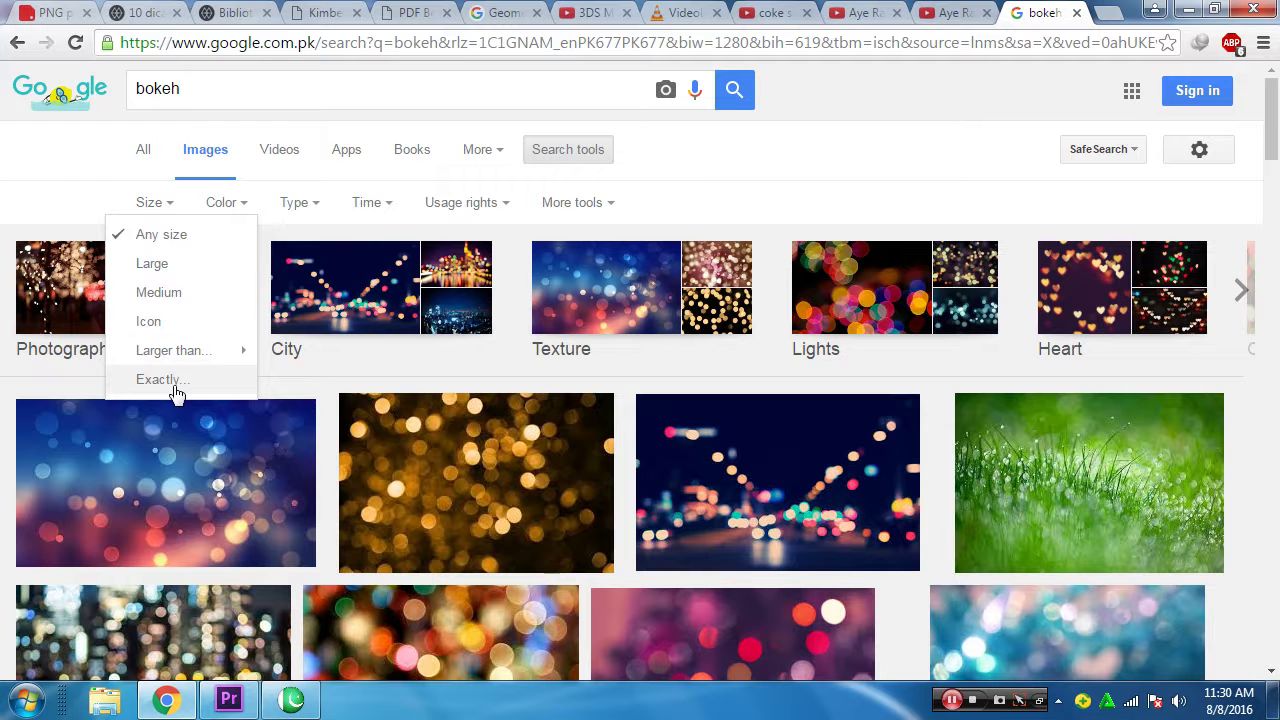
pyautogui.moveTo(189, 357)
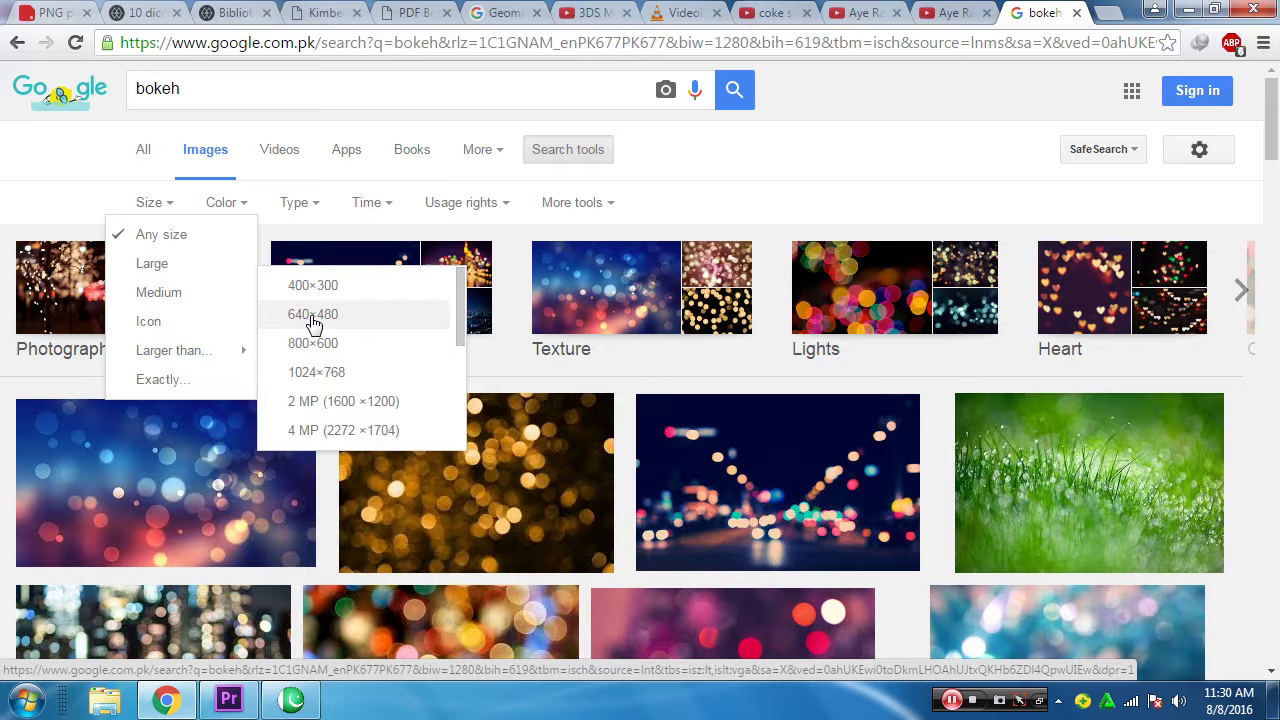
pyautogui.click(313, 318)
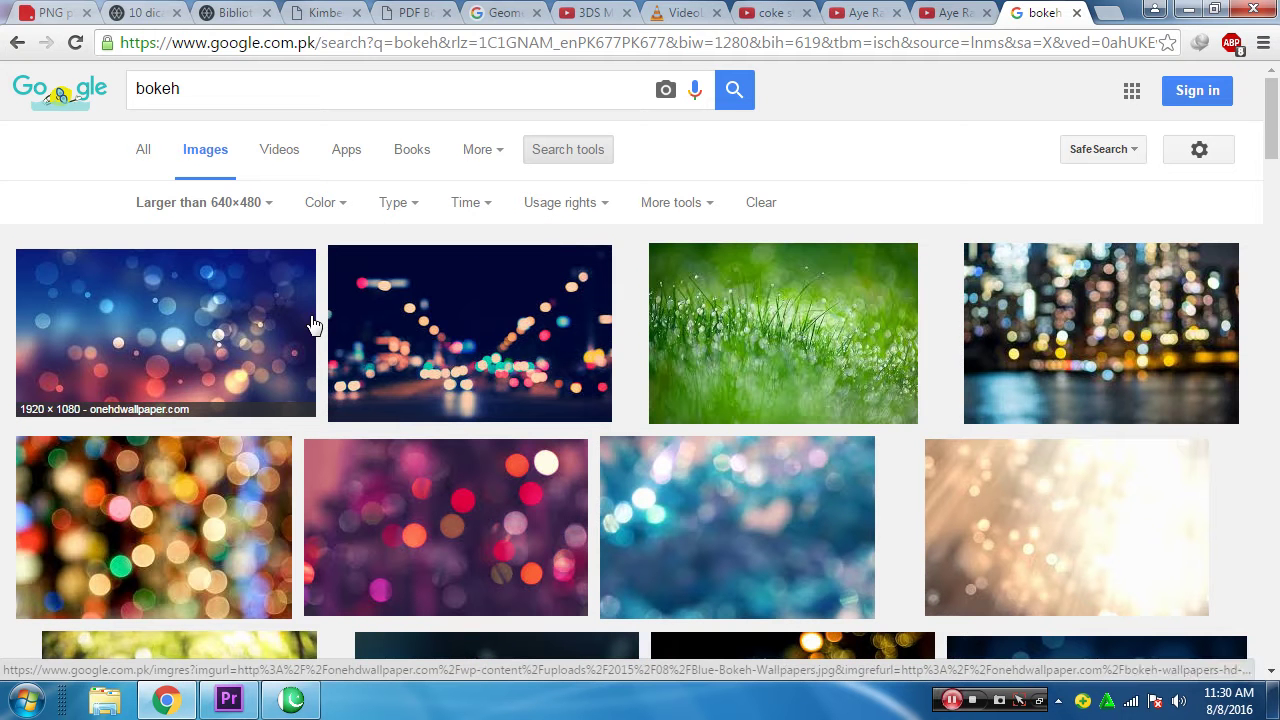
pyautogui.click(270, 204)
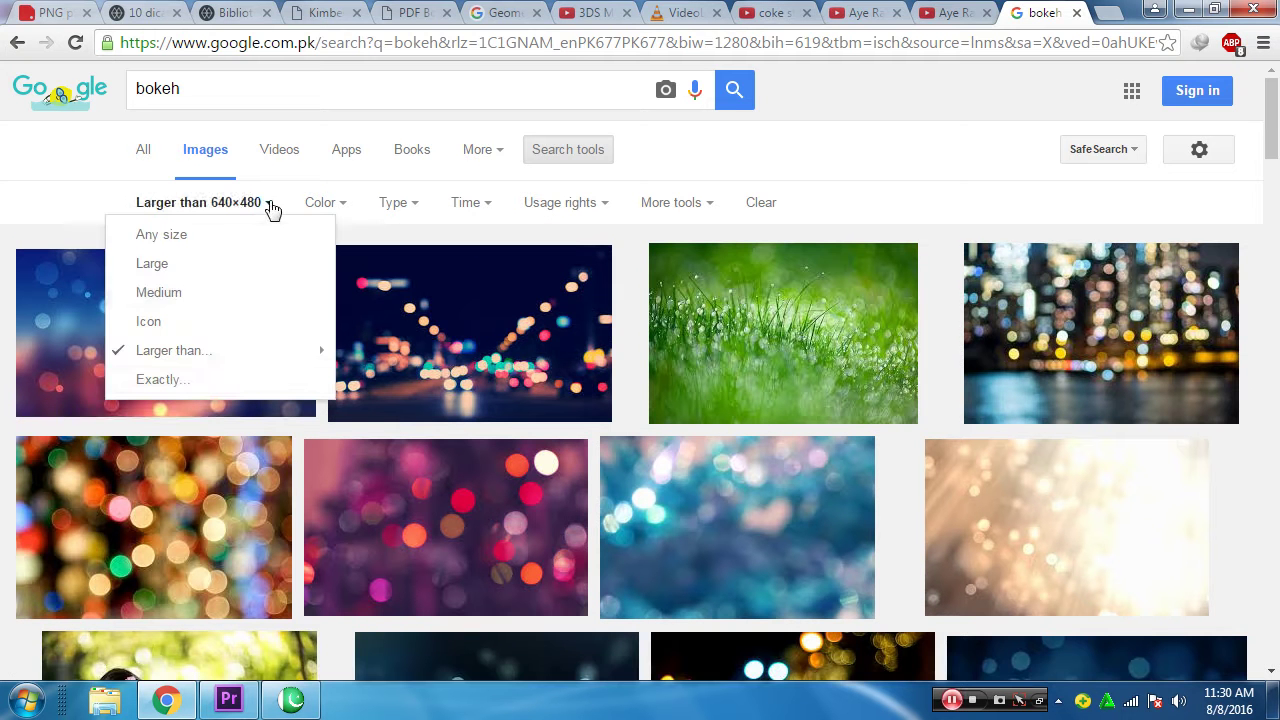
pyautogui.click(219, 386)
pyautogui.write('10')
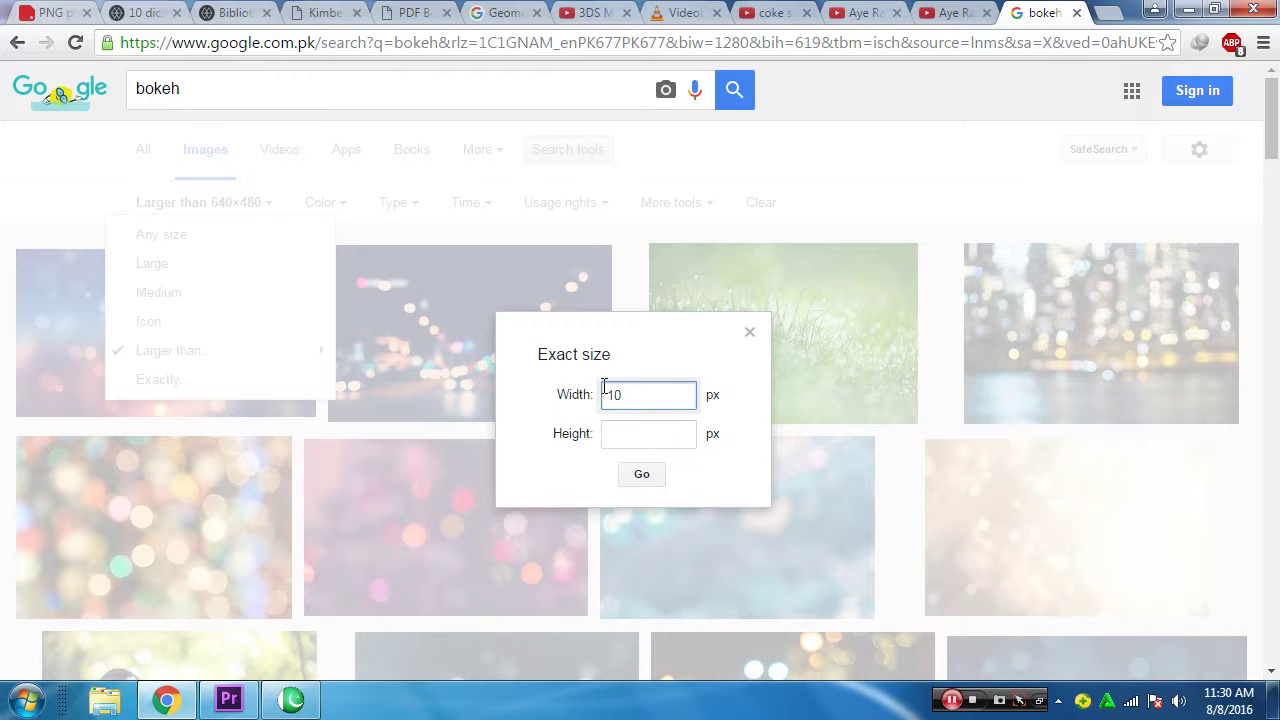
pyautogui.press('Escape')
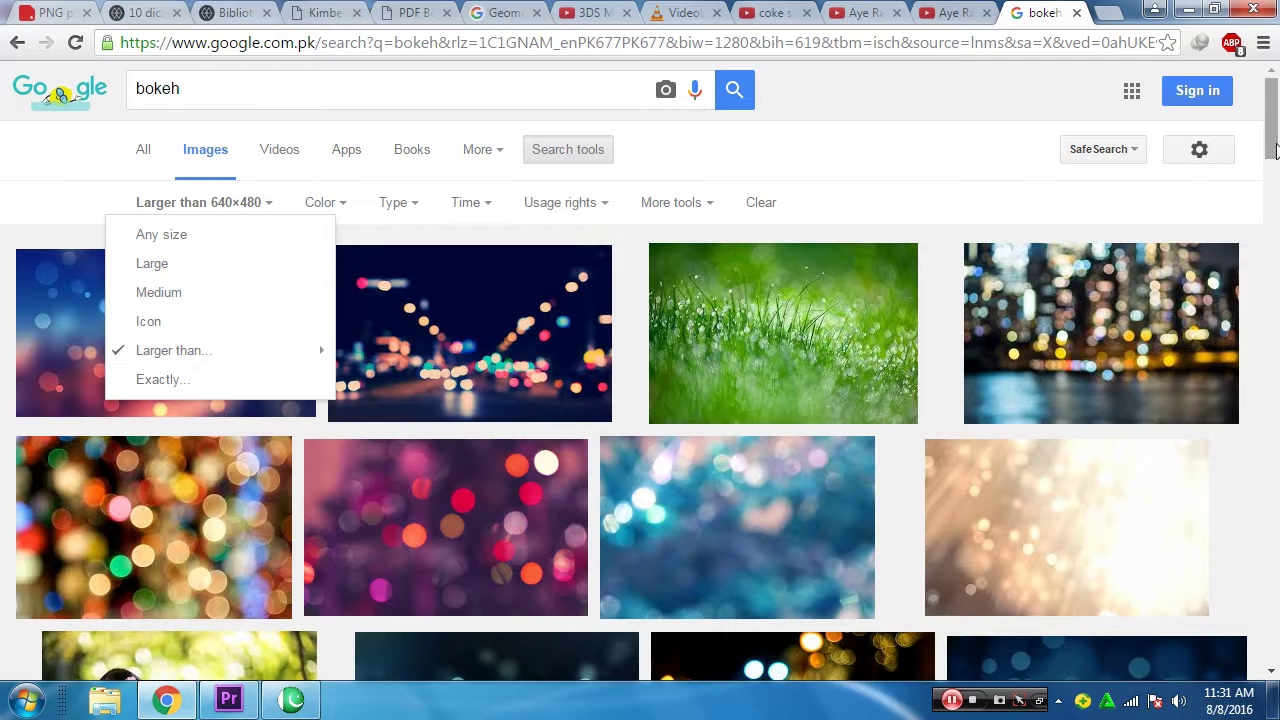
pyautogui.click(1253, 207)
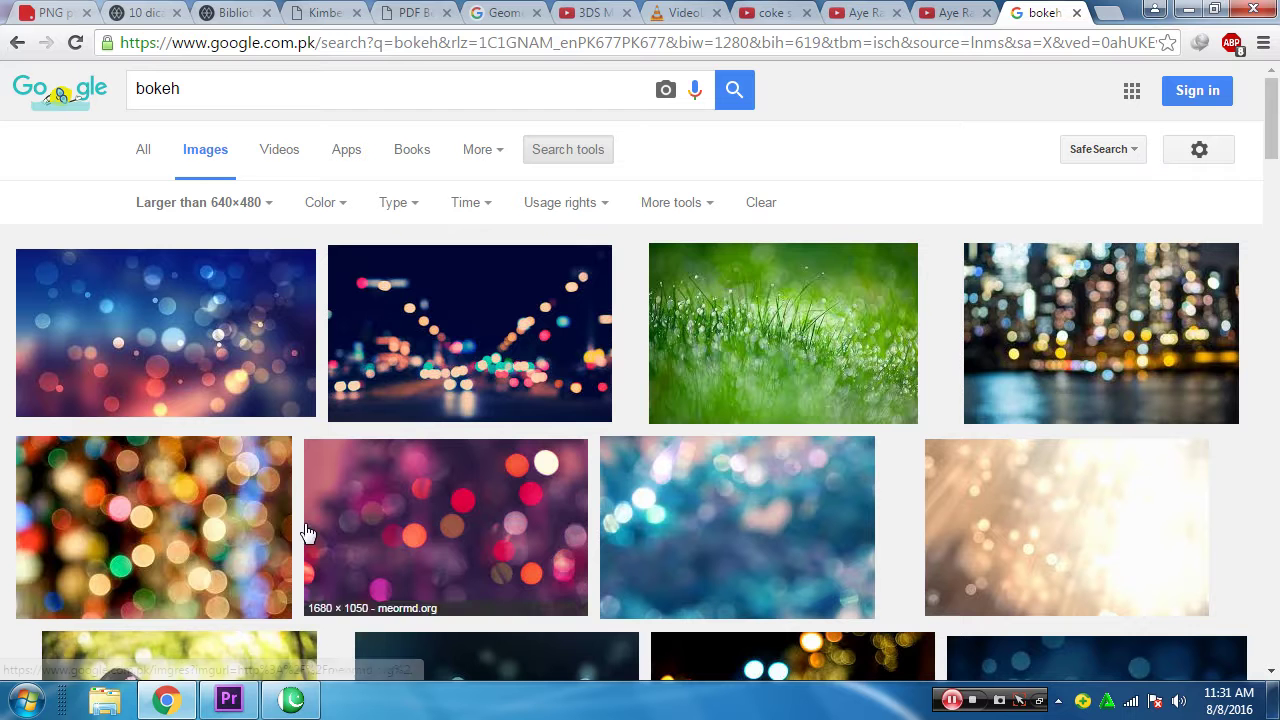
# Enter an exact image size of 1024 by 1024 and apply the filter
pyautogui.click(191, 207)
pyautogui.click(203, 383)
pyautogui.write('1024')
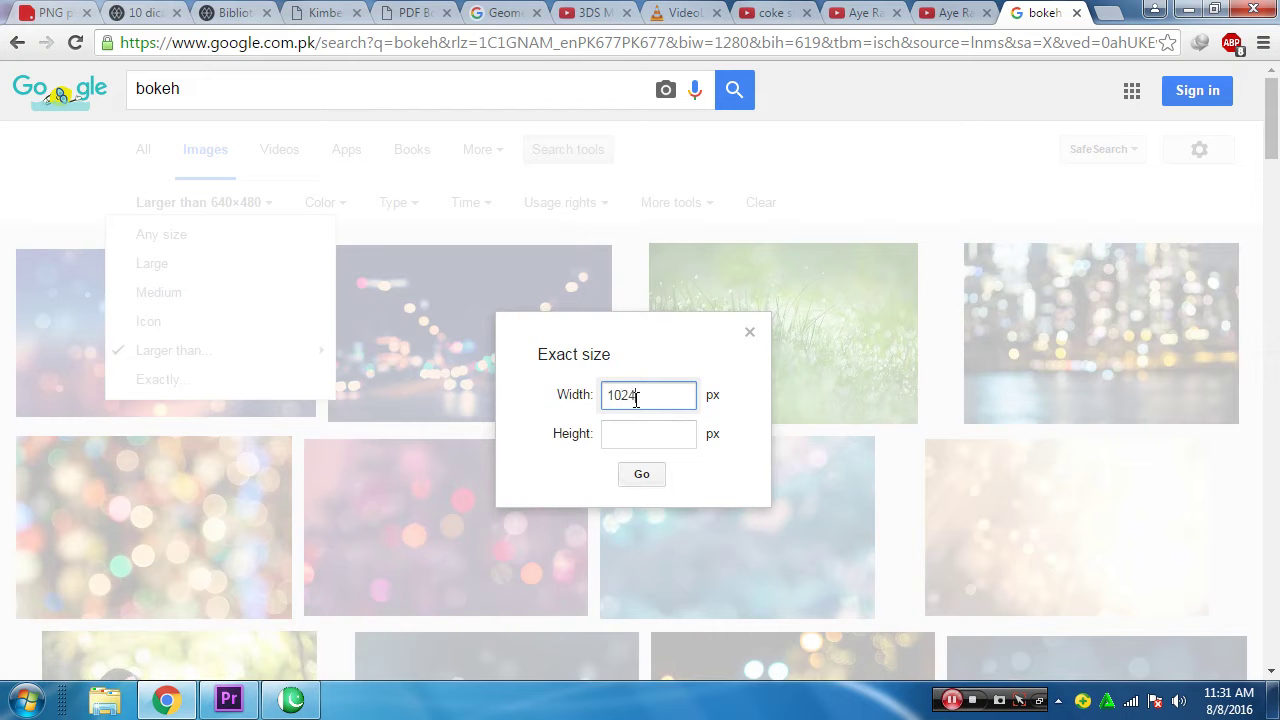
pyautogui.click(626, 434)
pyautogui.write('1024')
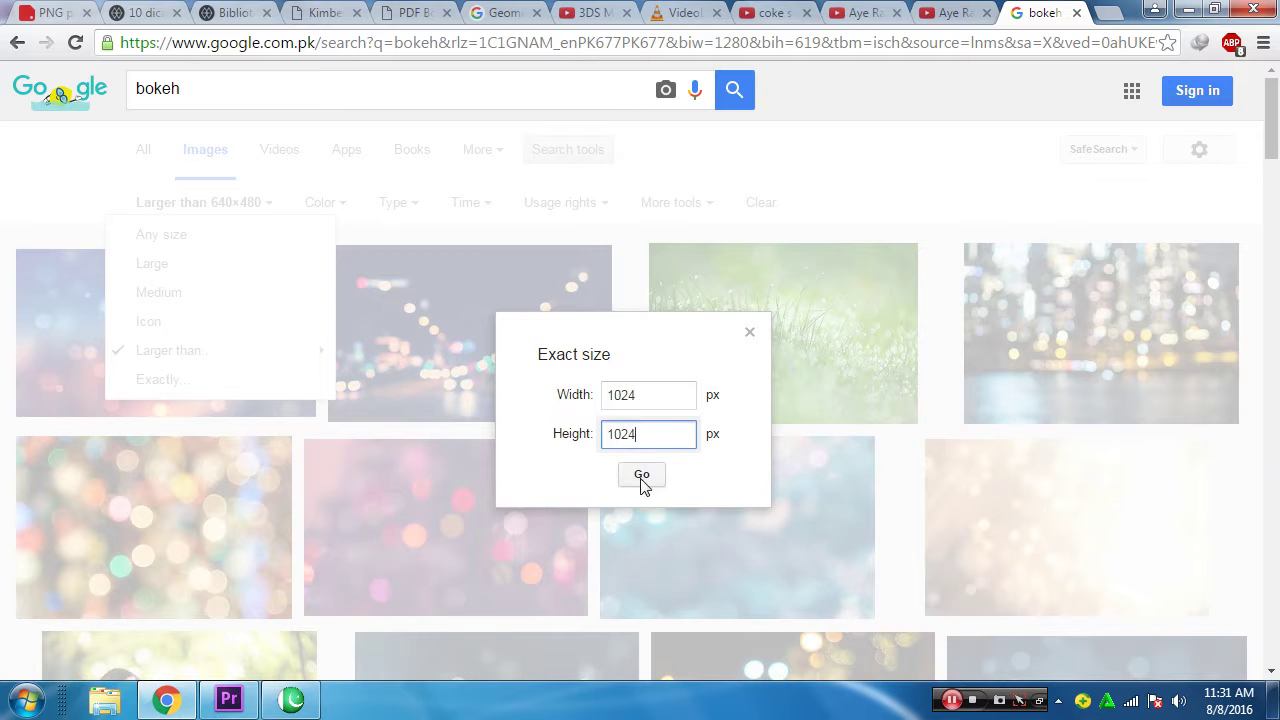
pyautogui.click(642, 476)
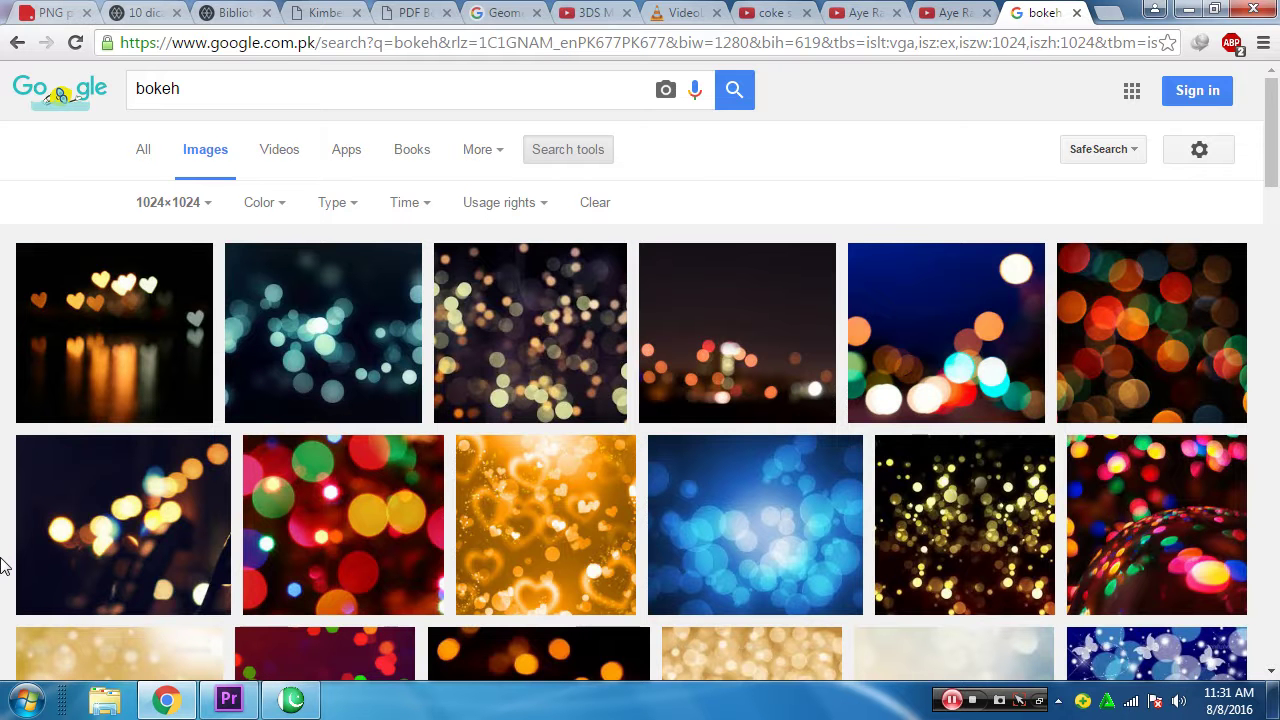
# Open two bokeh results in new tabs and view the Abstract Golden Bokeh wallpaper
pyautogui.middleClick(525, 347)
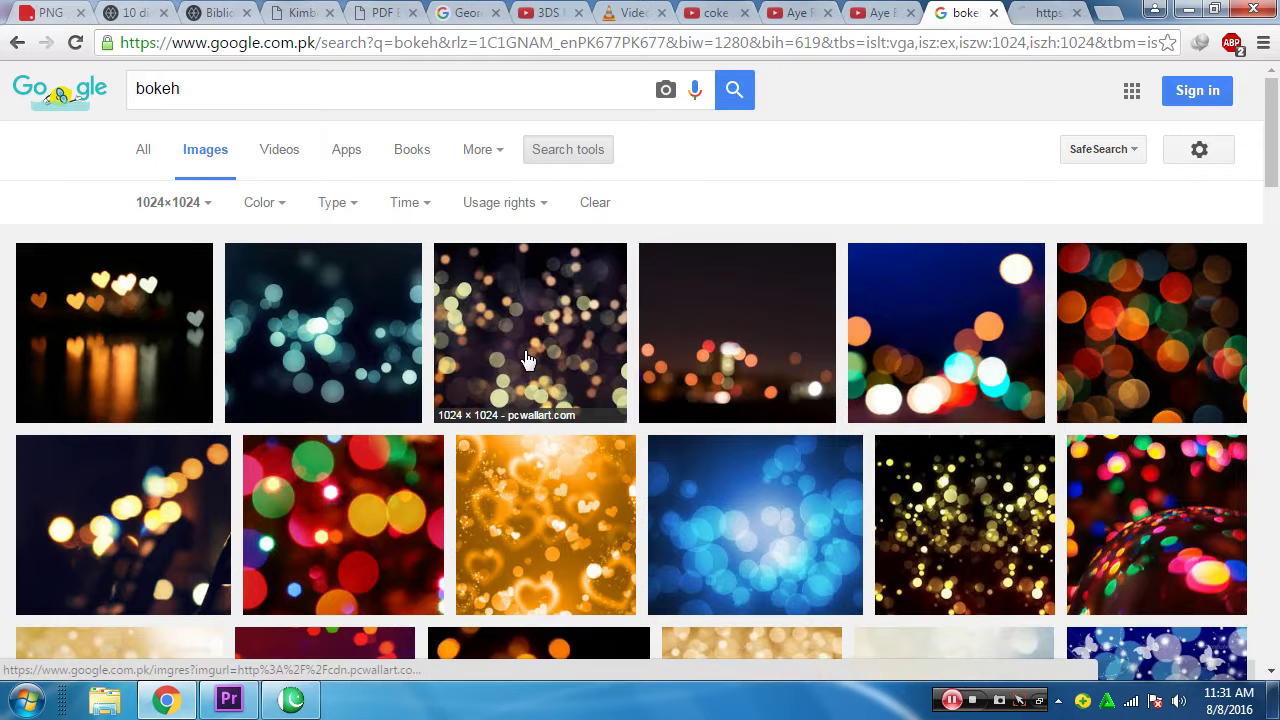
pyautogui.middleClick(973, 545)
pyautogui.scroll(-2, 971, 543)
pyautogui.scroll(-3, 971, 543)
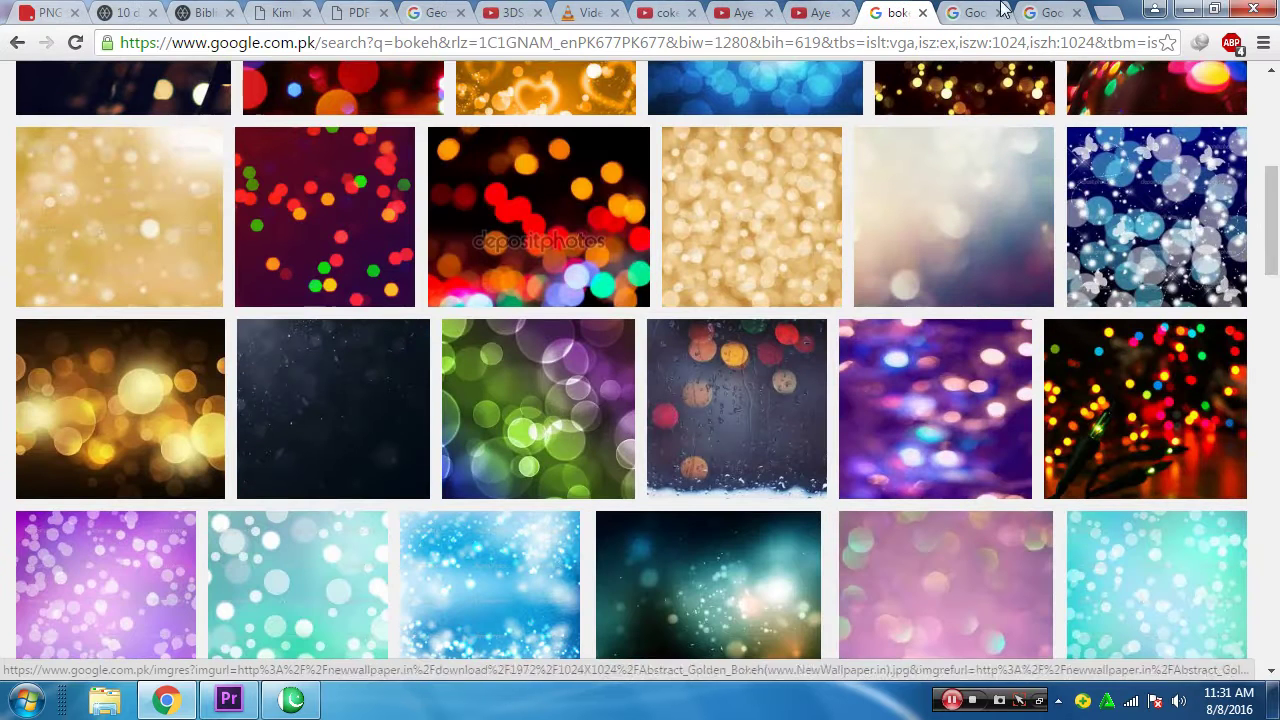
pyautogui.click(960, 14)
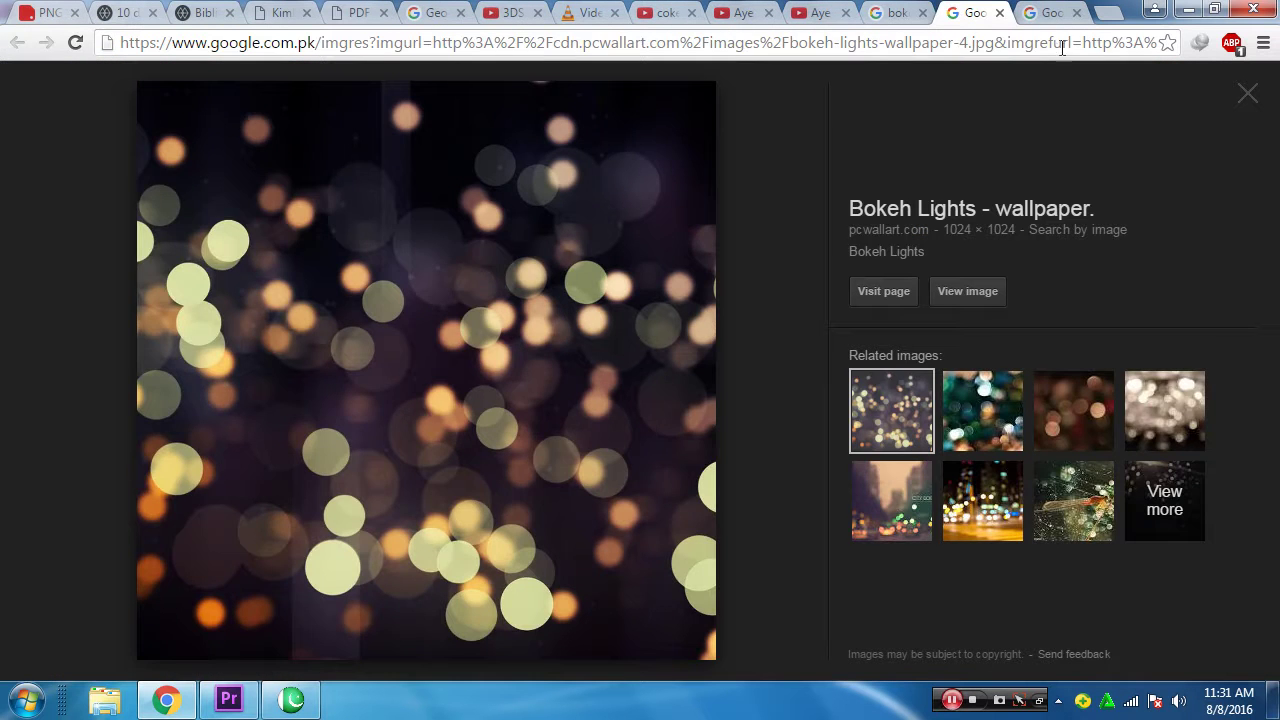
pyautogui.click(1049, 14)
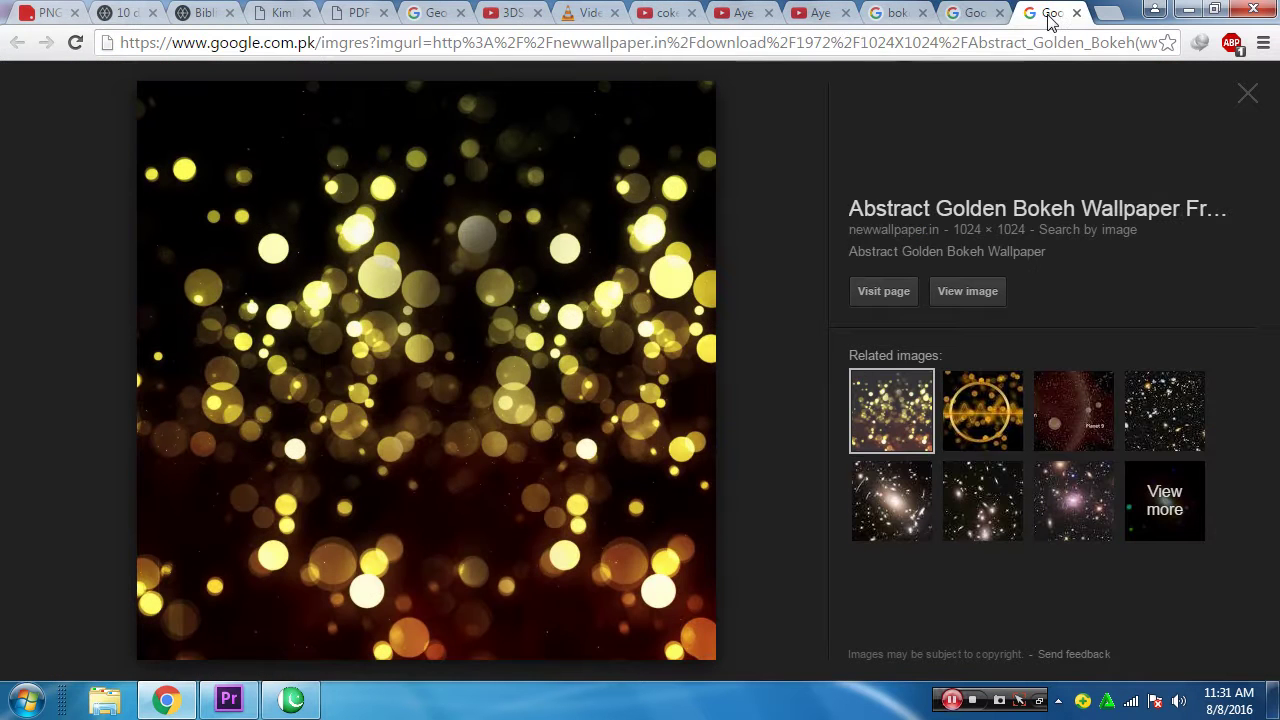
# Save the golden bokeh image to the Desktop as Abstract_Gold.jpg and close the preview
pyautogui.rightClick(343, 269)
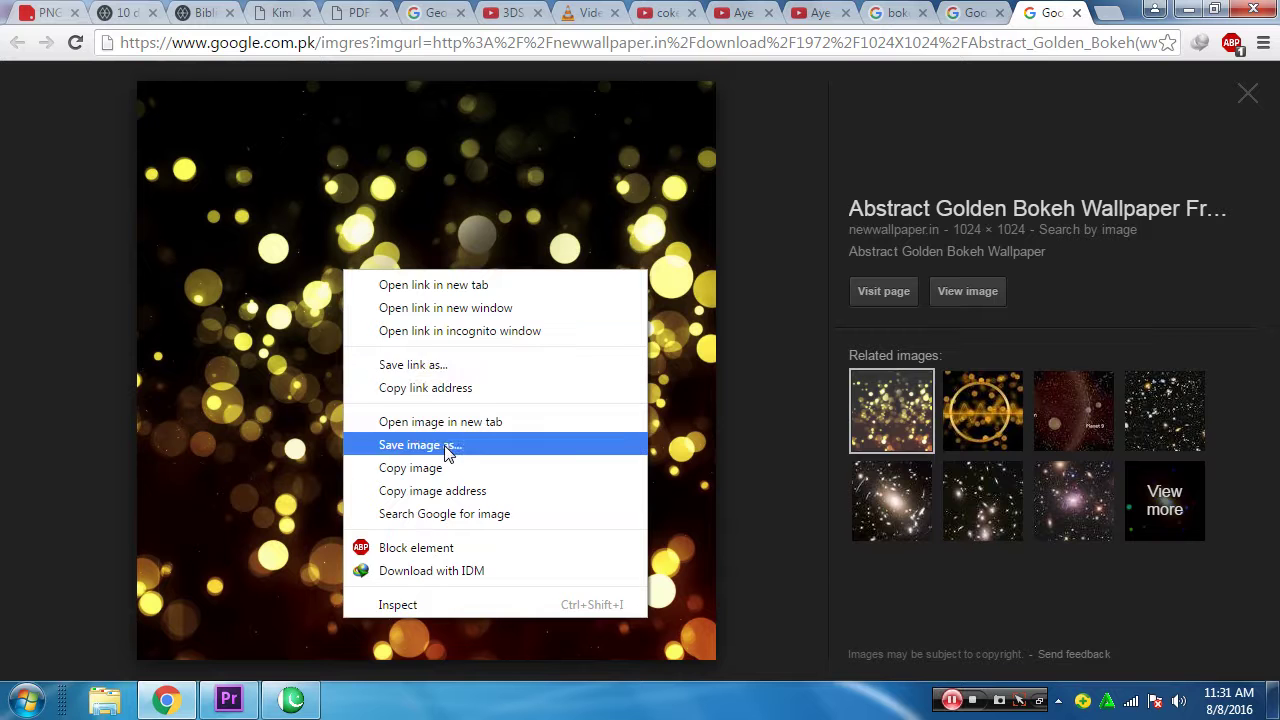
pyautogui.click(451, 445)
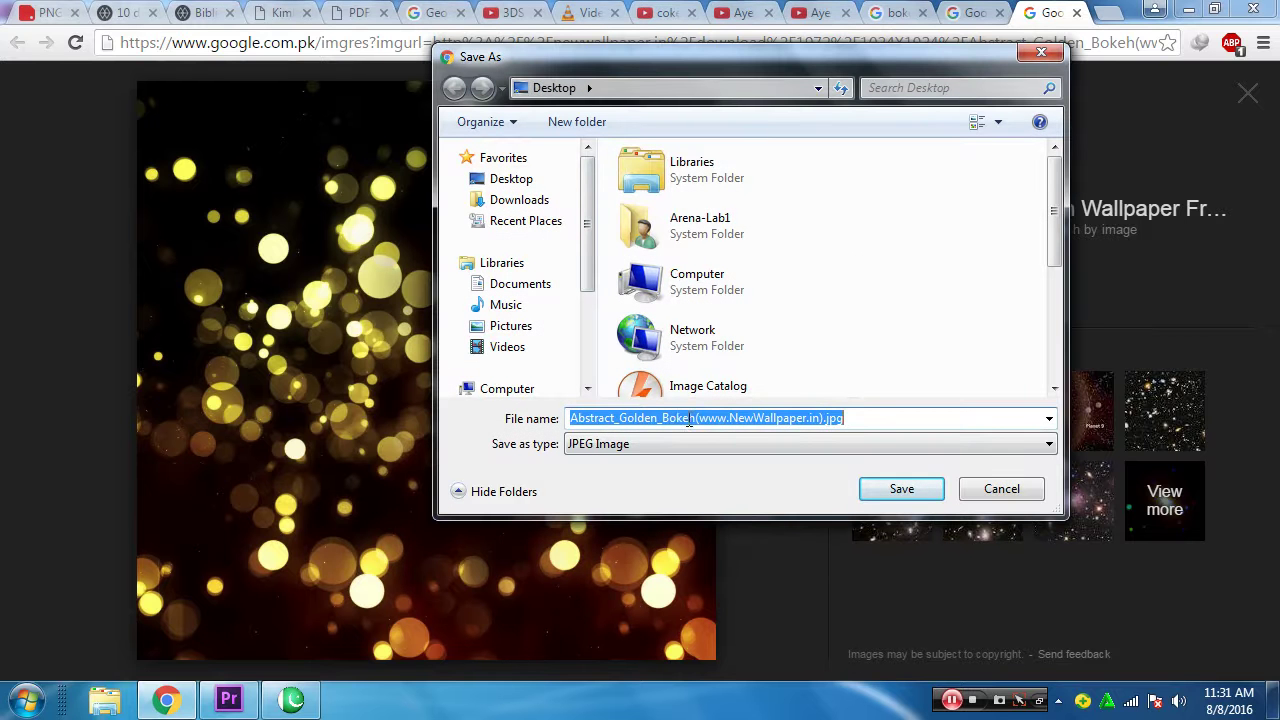
pyautogui.moveTo(694, 414)
pyautogui.mouseDown()
pyautogui.moveTo(845, 418)
pyautogui.moveTo(644, 418)
pyautogui.mouseUp()
pyautogui.press('BackSpace')
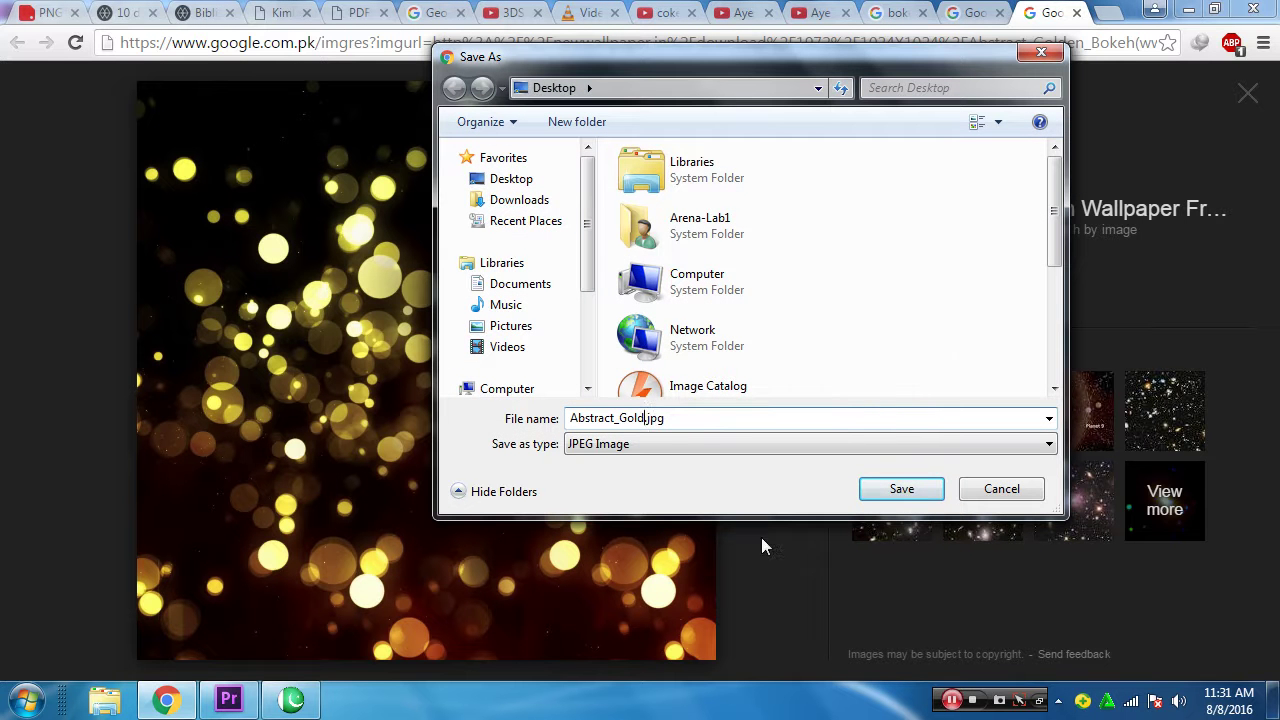
pyautogui.click(912, 492)
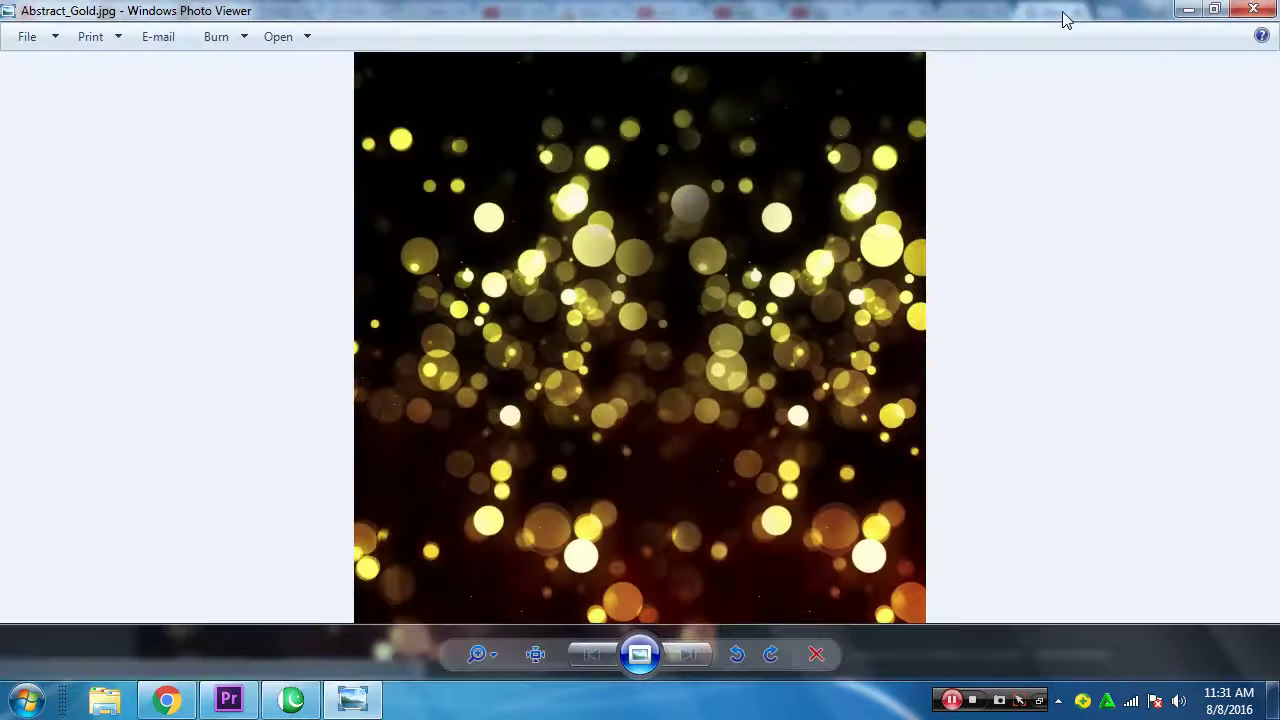
pyautogui.click(1253, 9)
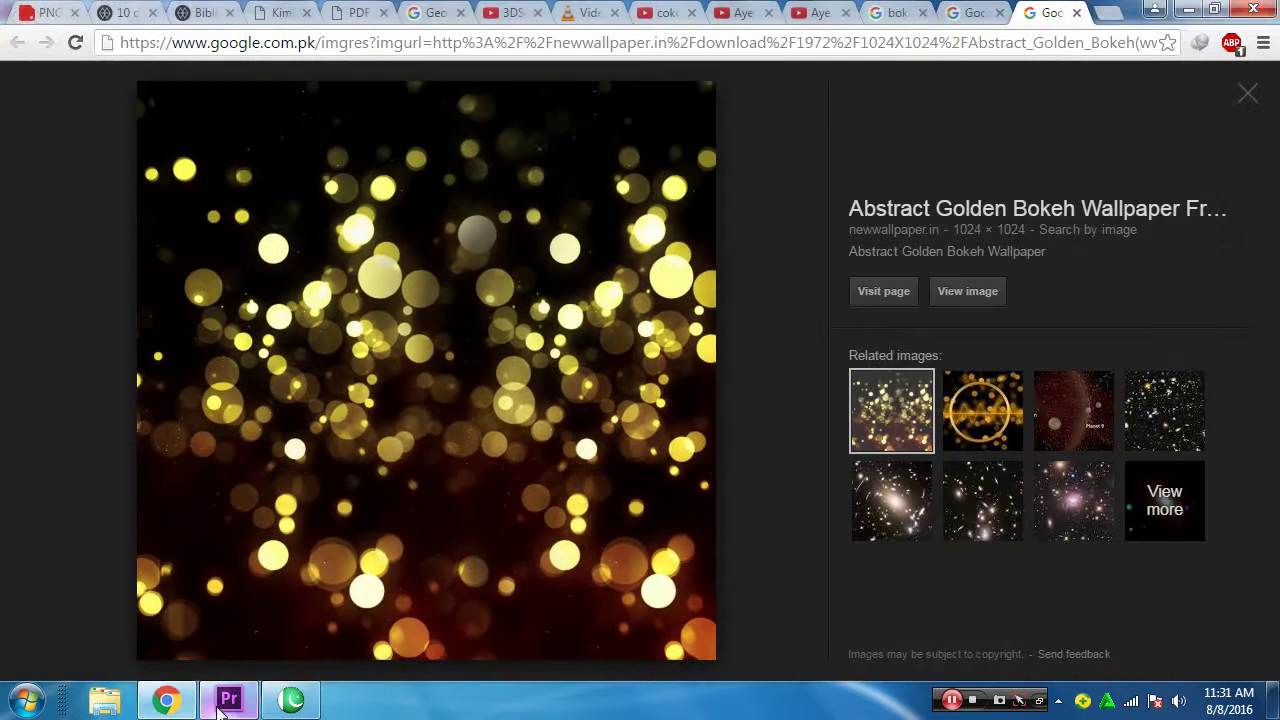
# Back in Premiere, browse the C: drive's Users folder in the Media Browser
pyautogui.click(226, 700)
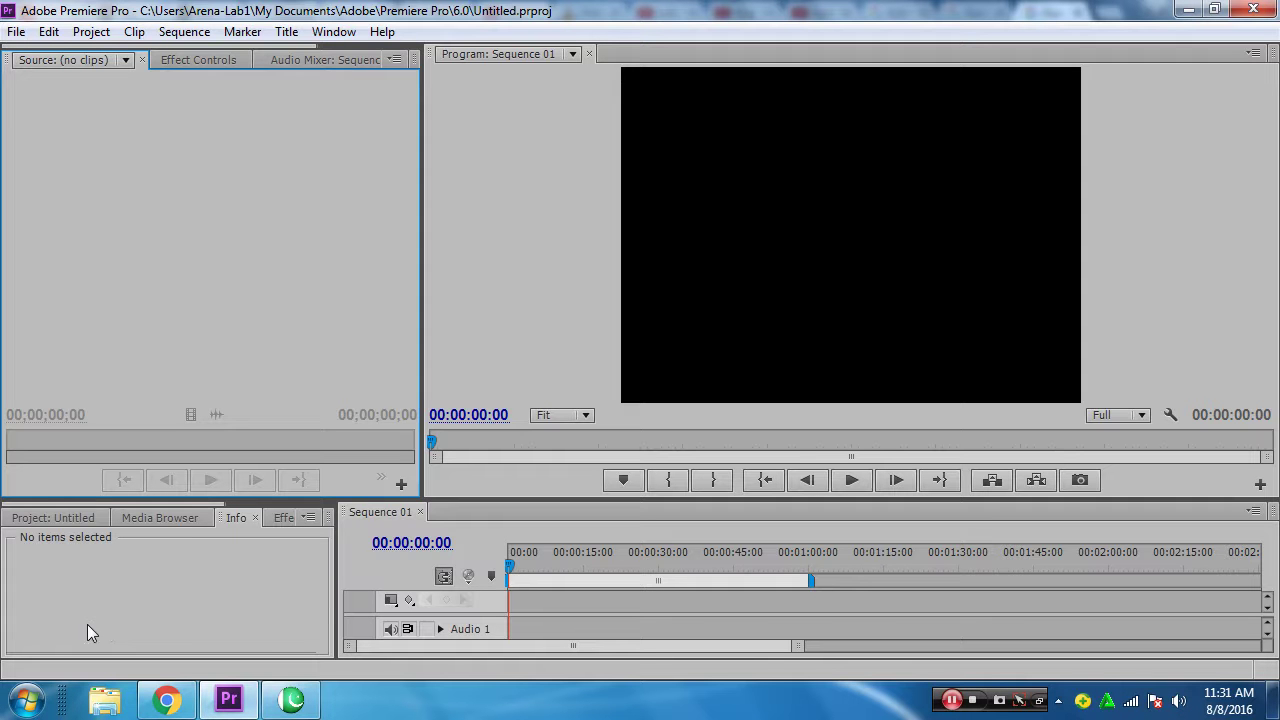
pyautogui.click(40, 517)
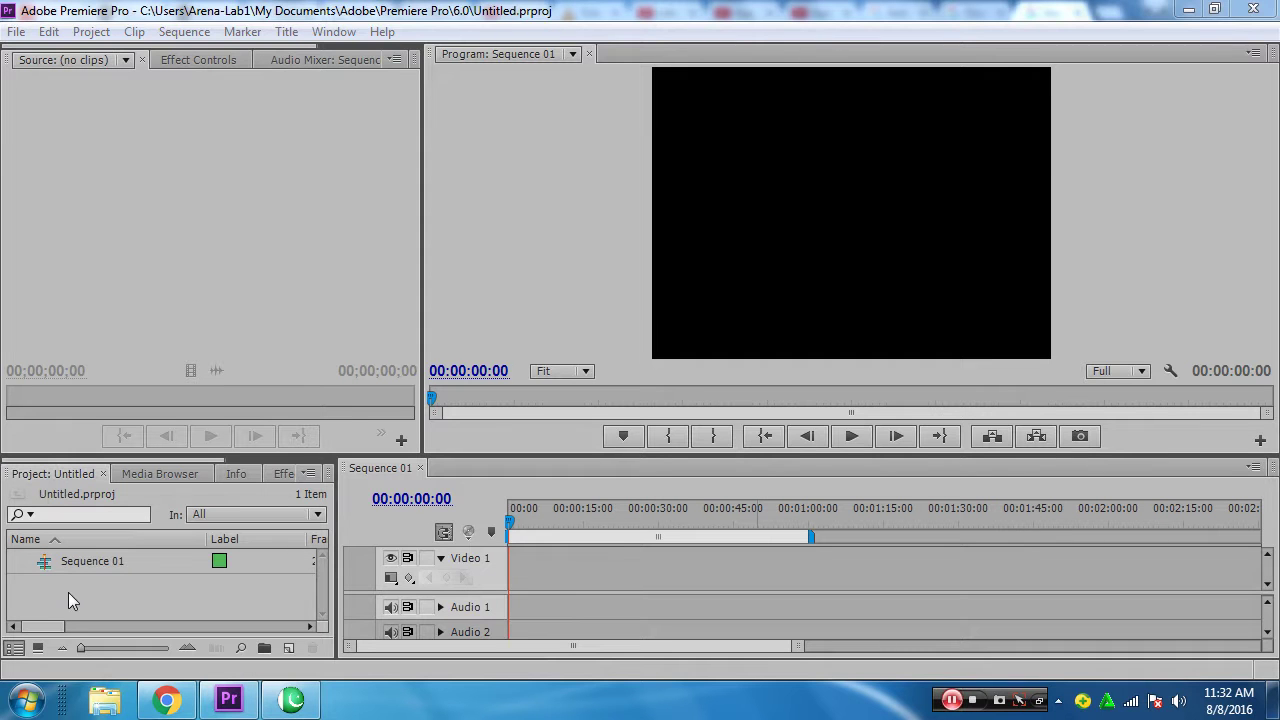
pyautogui.click(158, 474)
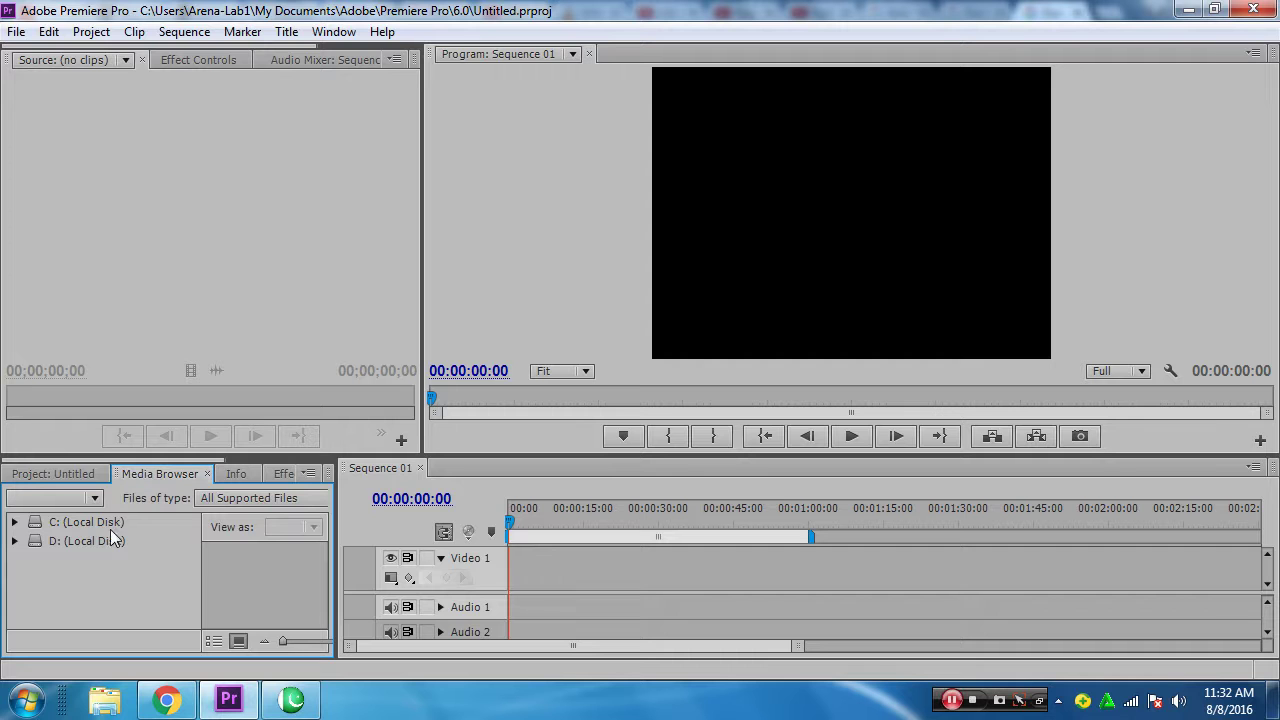
pyautogui.click(14, 522)
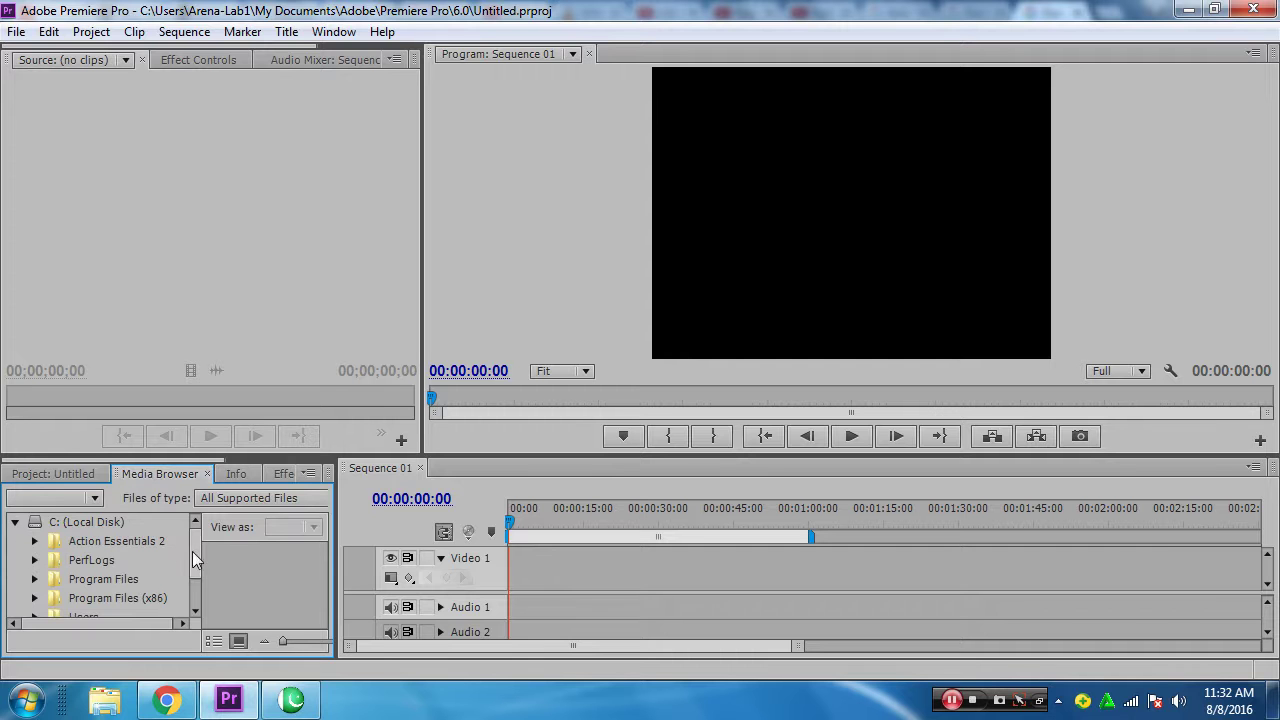
pyautogui.scroll(-2, 195, 560)
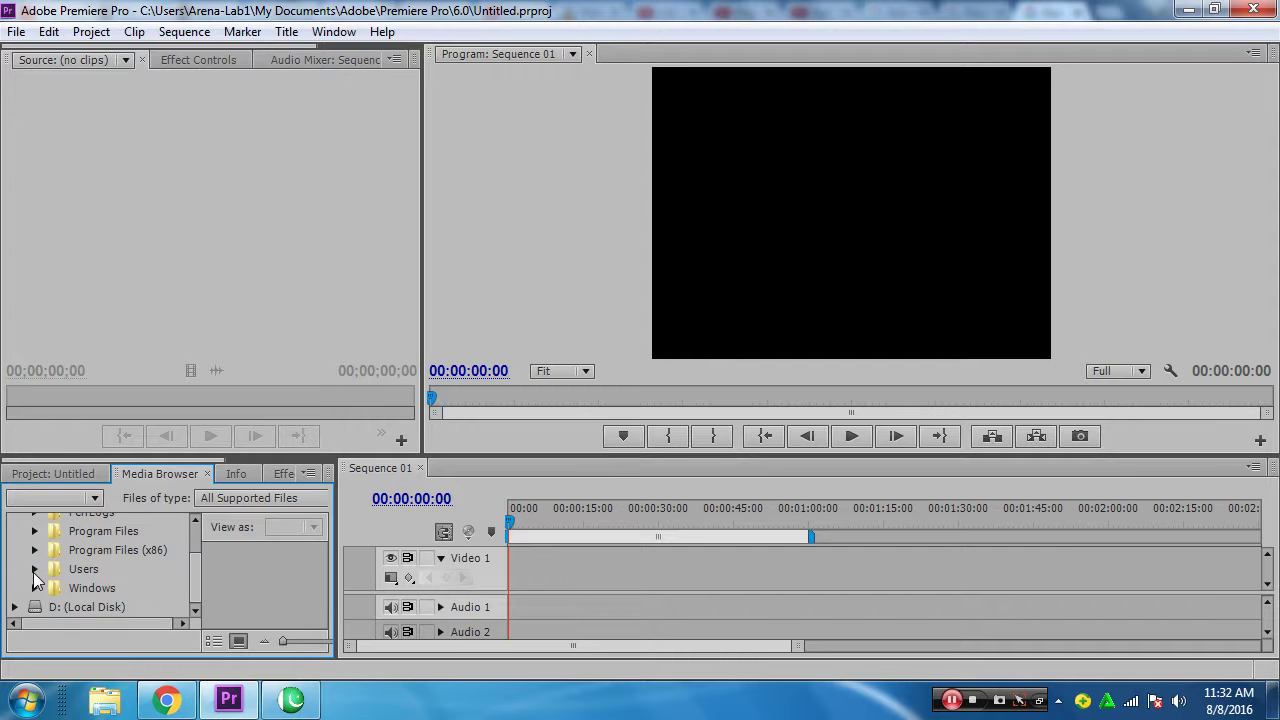
pyautogui.click(34, 570)
# Expand and collapse the home and Public folders, then open the Import dialog from the Project panel
pyautogui.moveTo(197, 568); pyautogui.dragTo(198, 584)
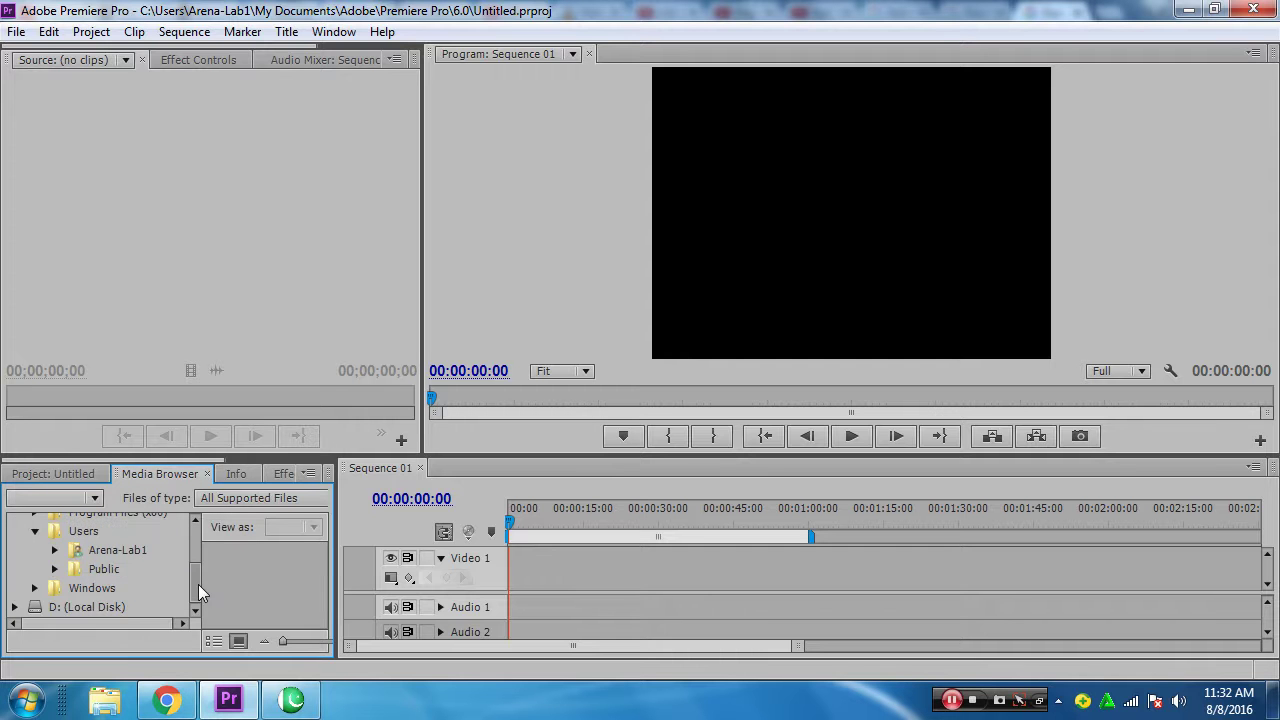
pyautogui.click(56, 551)
pyautogui.click(56, 551)
pyautogui.click(55, 569)
pyautogui.click(55, 569)
pyautogui.click(53, 473)
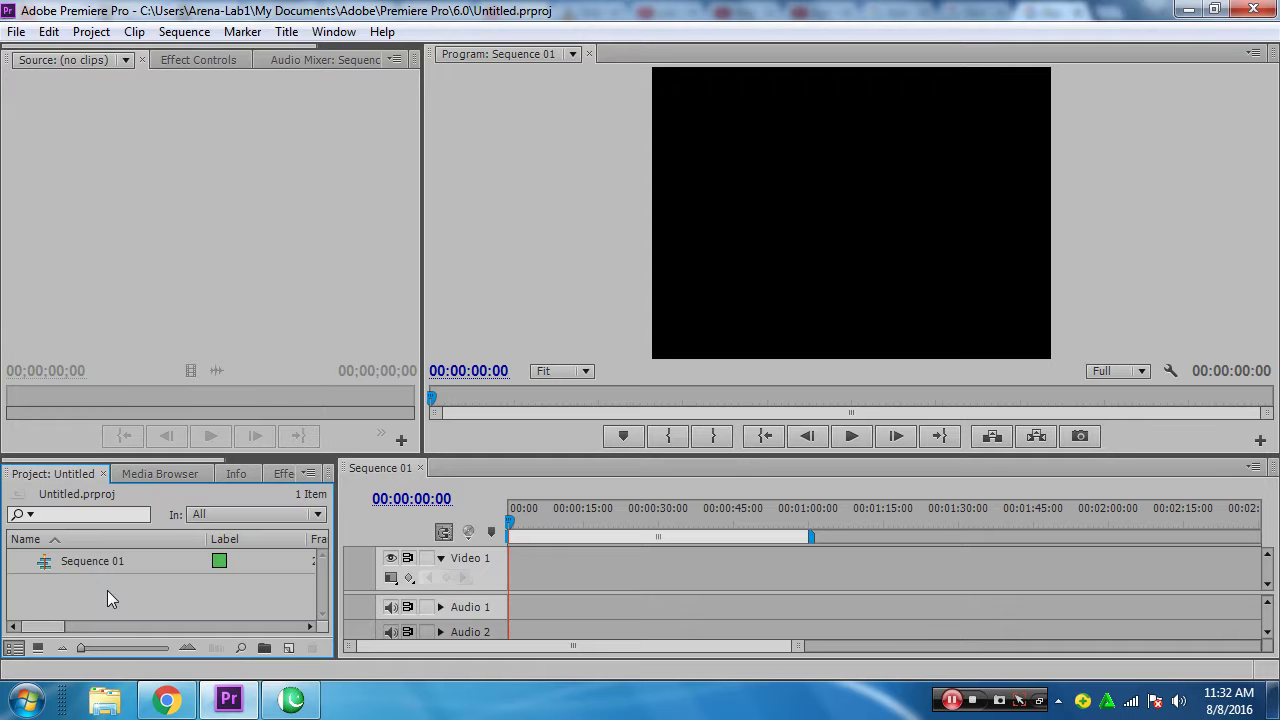
pyautogui.doubleClick(108, 591)
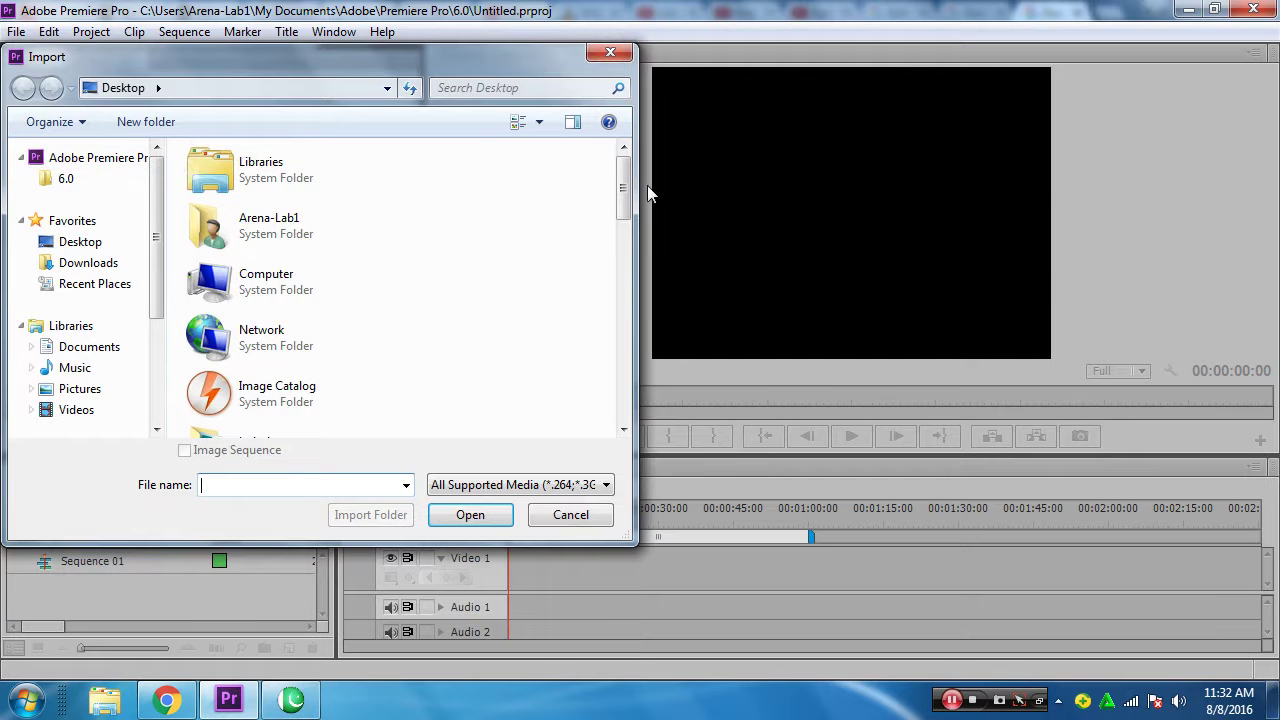
# Import Abstract_Gold.jpg from the Desktop and drag it onto the Video 1 track
pyautogui.moveTo(626, 194); pyautogui.dragTo(626, 337)
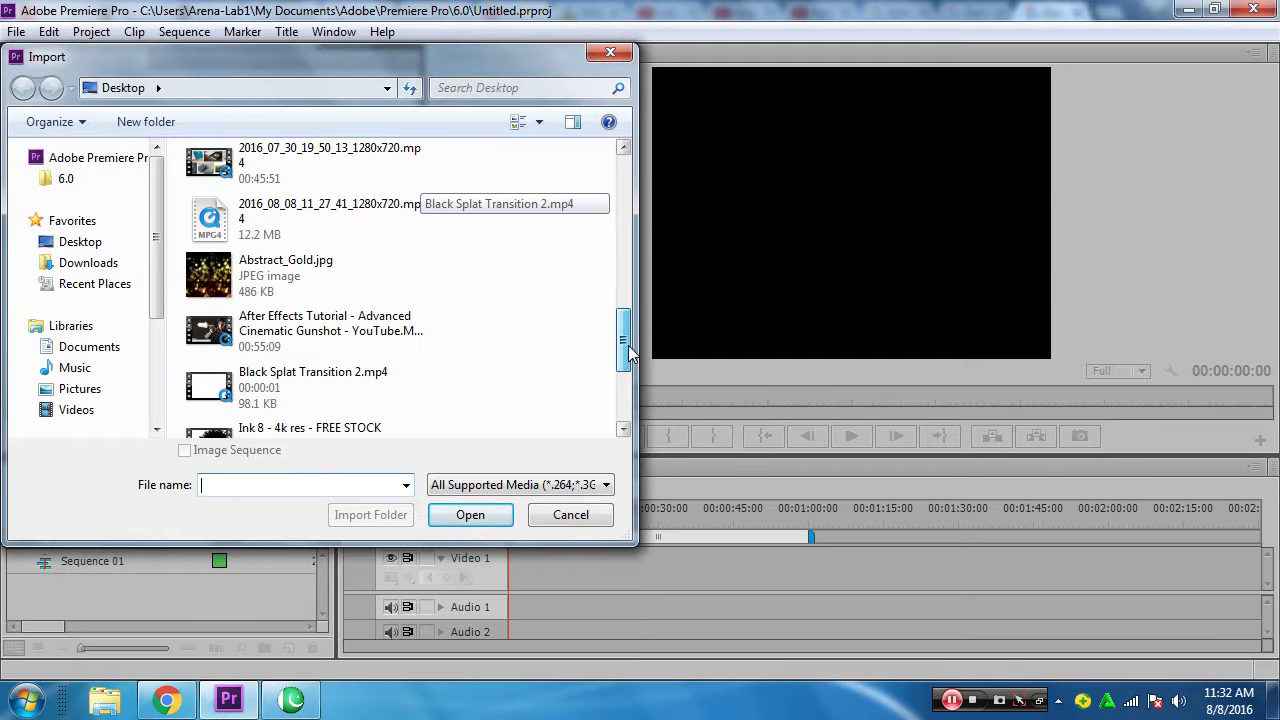
pyautogui.click(281, 295)
pyautogui.click(497, 522)
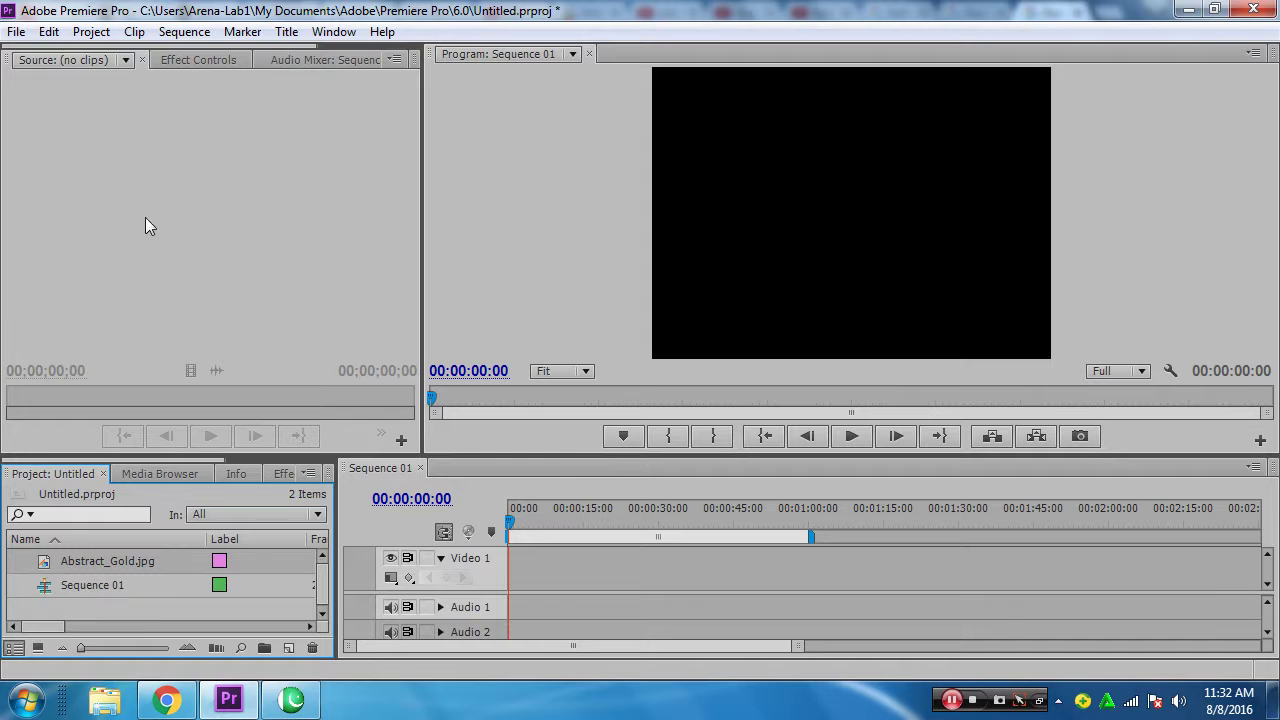
pyautogui.moveTo(44, 568); pyautogui.dragTo(524, 578)
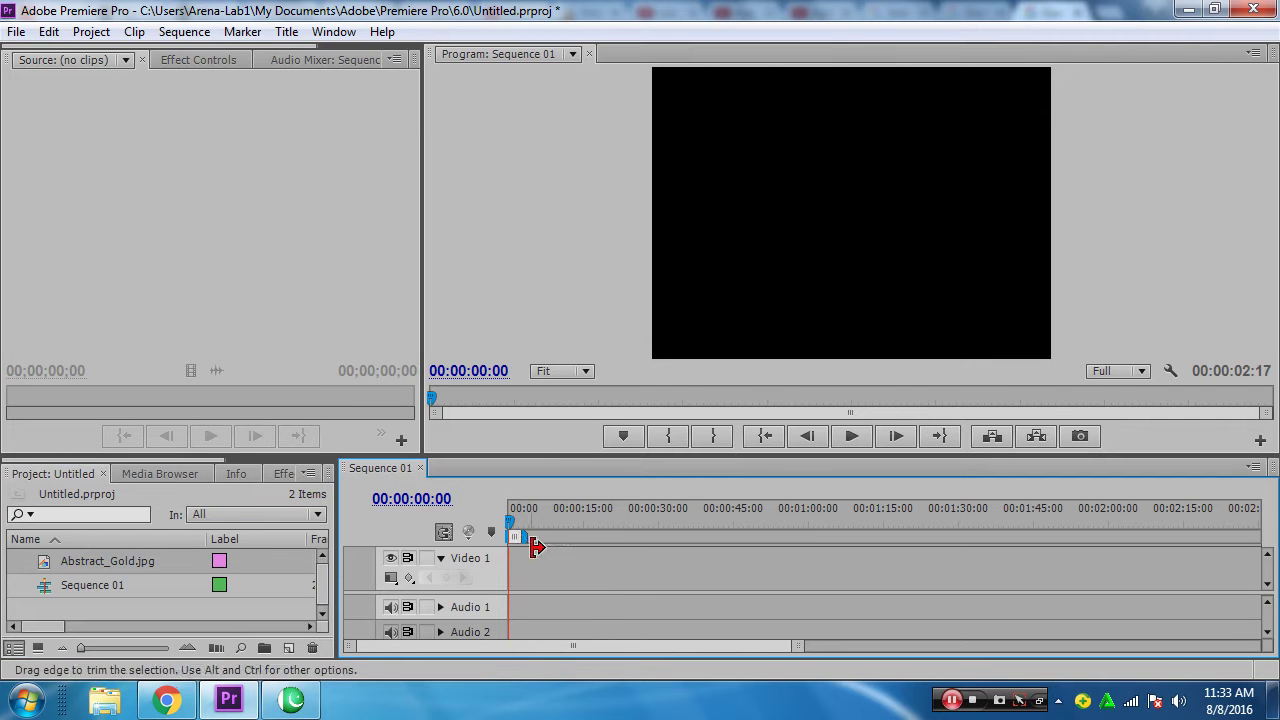
# Load Abstract_Gold.jpg in the Source monitor, place it on Video 1, scrub the playhead and zoom in
pyautogui.moveTo(518, 537)
pyautogui.mouseDown()
pyautogui.moveTo(553, 539)
pyautogui.moveTo(508, 525)
pyautogui.mouseUp()
pyautogui.doubleClick(43, 563)
pyautogui.moveTo(43, 563); pyautogui.dragTo(520, 570)
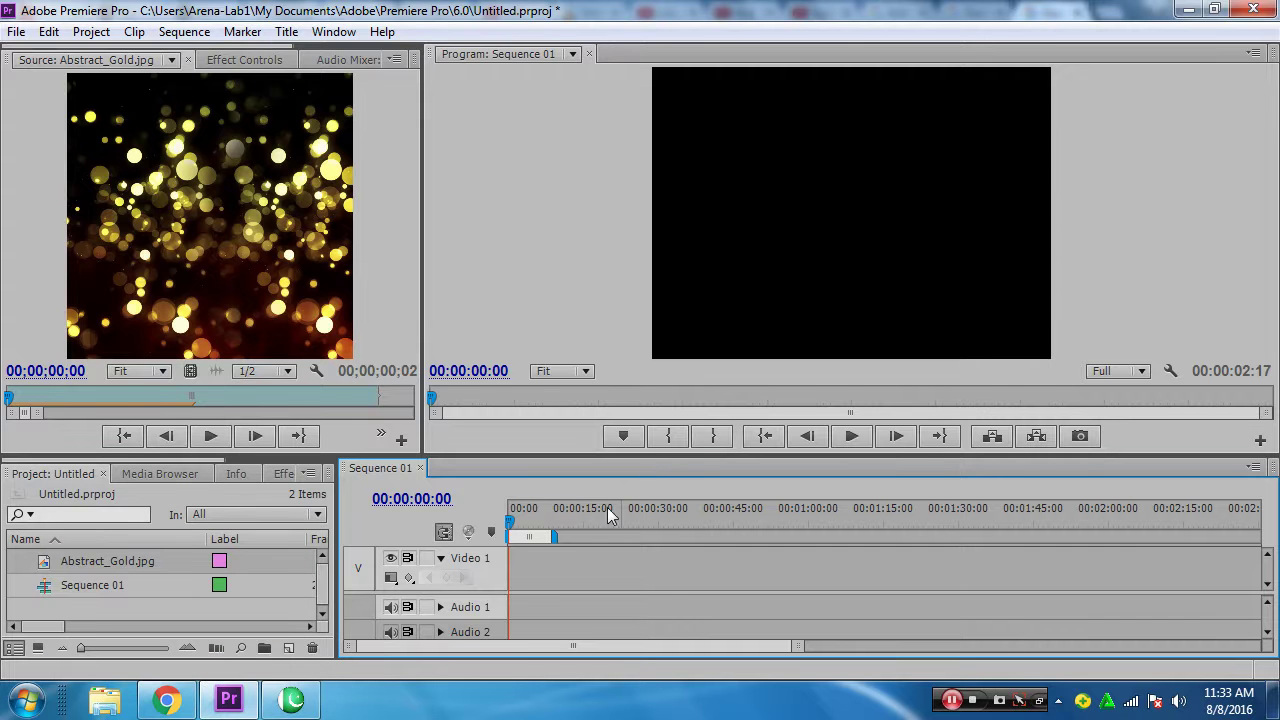
pyautogui.moveTo(512, 522)
pyautogui.mouseDown()
pyautogui.moveTo(521, 541)
pyautogui.moveTo(490, 532)
pyautogui.mouseUp()
pyautogui.click(1209, 515)
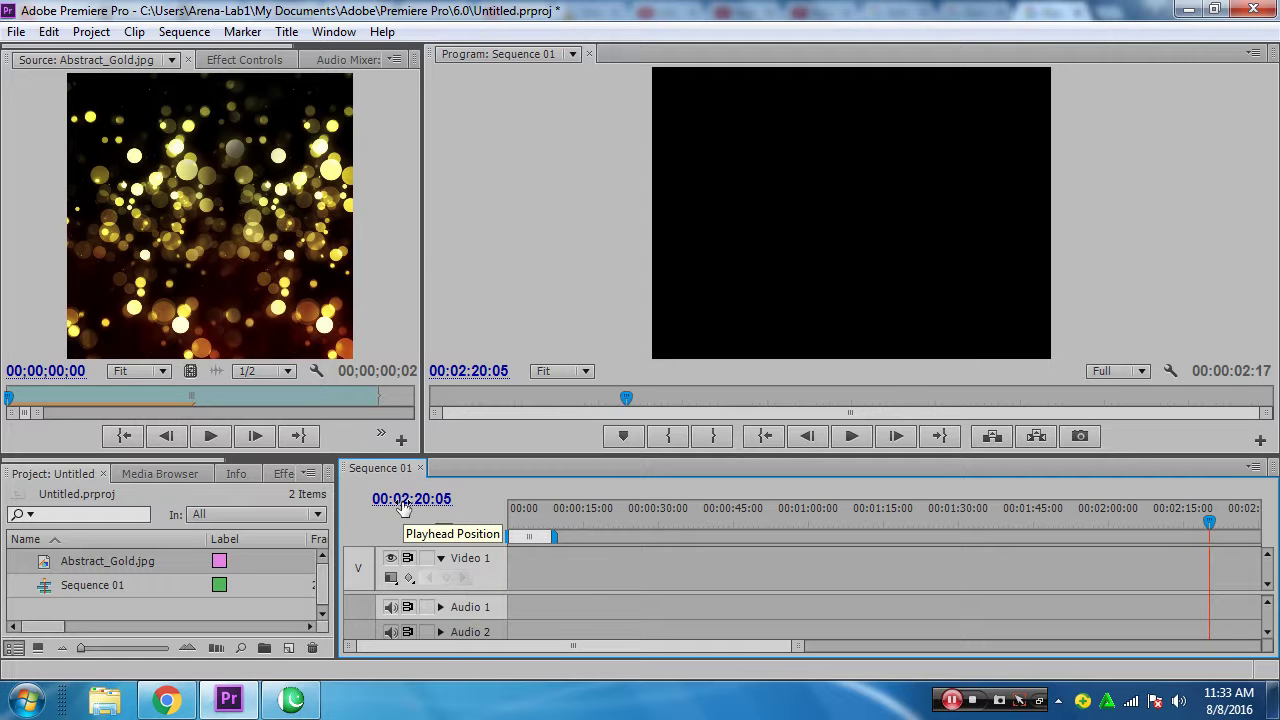
pyautogui.moveTo(528, 519)
pyautogui.mouseDown()
pyautogui.moveTo(510, 519)
pyautogui.moveTo(521, 523)
pyautogui.mouseUp()
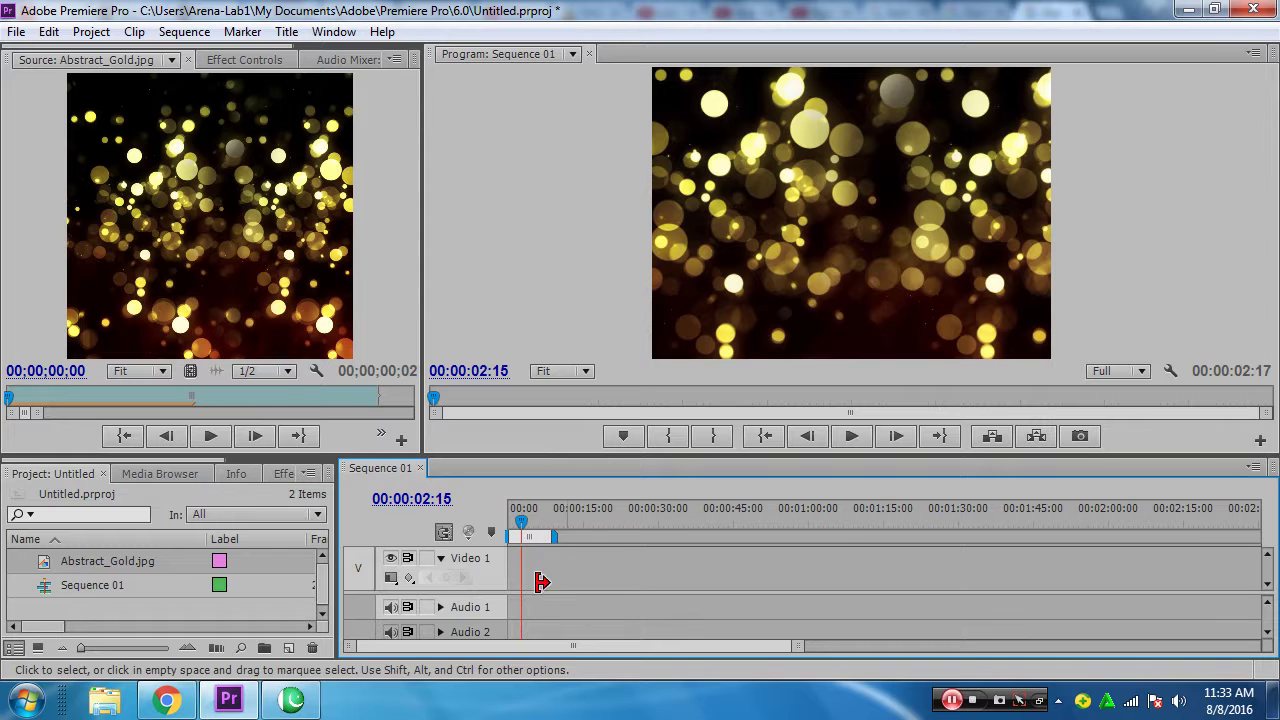
pyautogui.press('=')
pyautogui.press('=')
pyautogui.press('=')
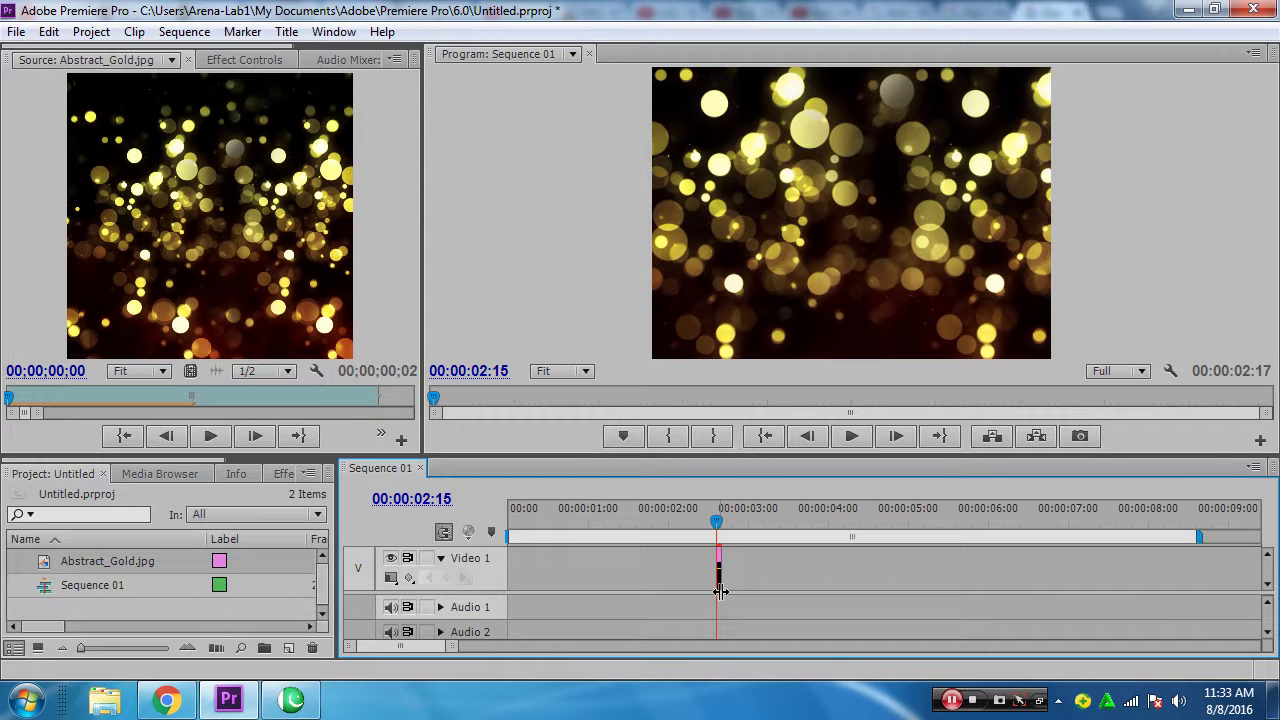
# Close the image tab, replay the Aye Rah-e-Haq video from the start, pause, and return to Premiere
pyautogui.click(166, 700)
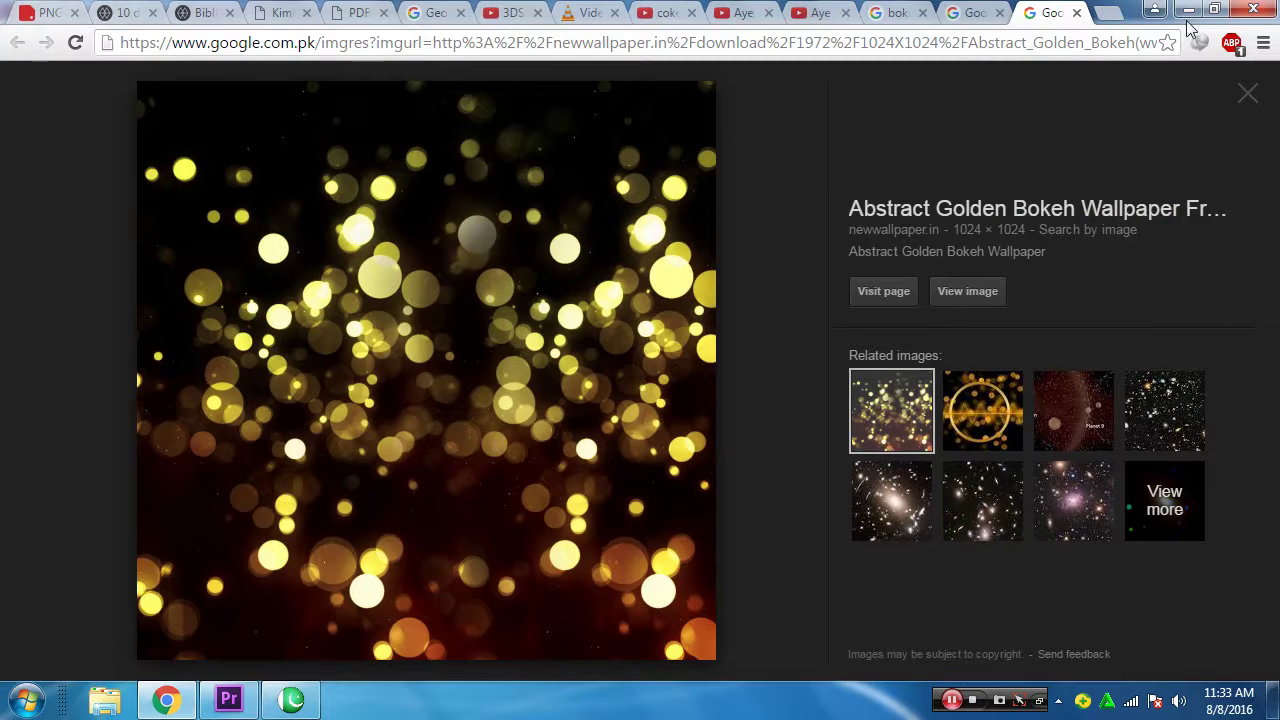
pyautogui.click(1076, 12)
pyautogui.click(880, 12)
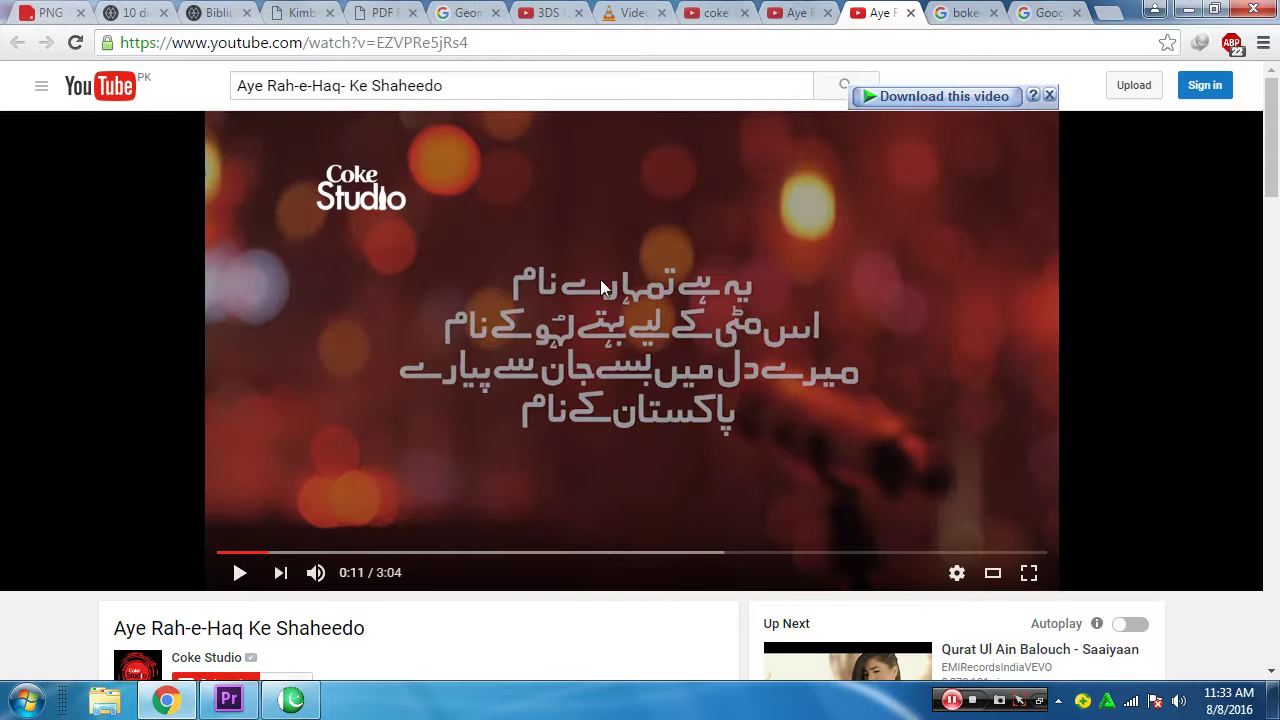
pyautogui.click(218, 555)
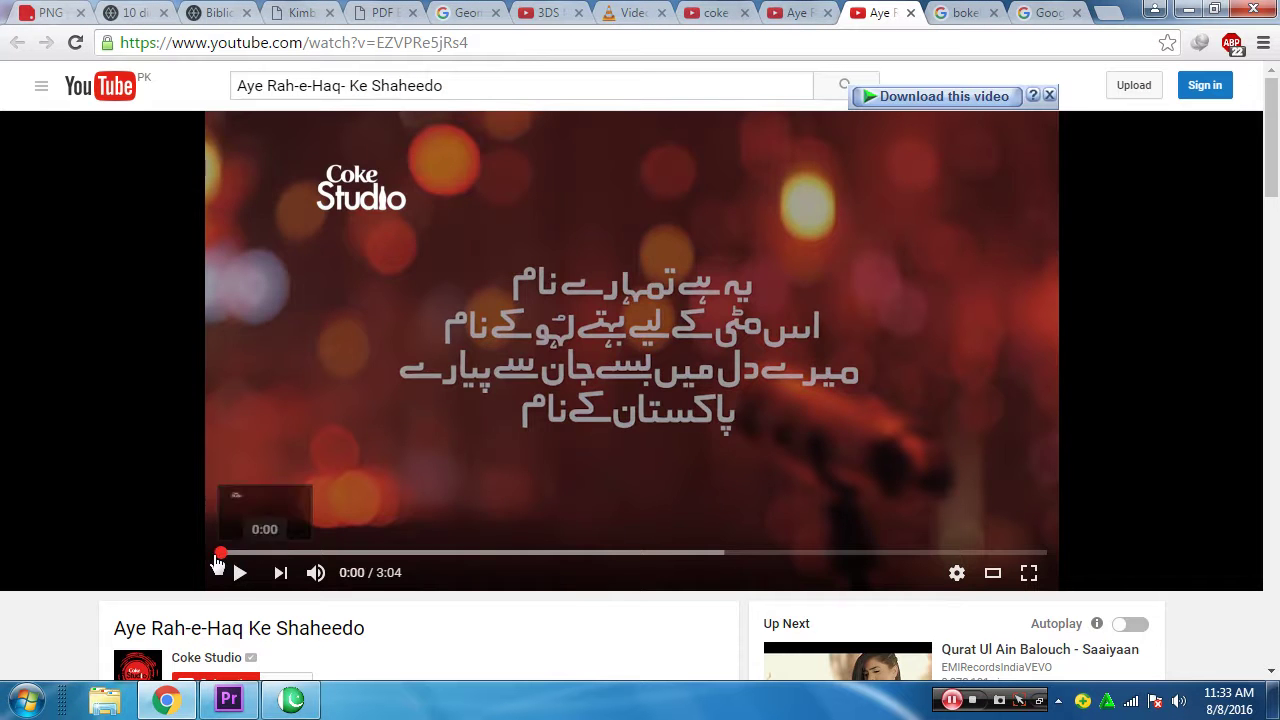
pyautogui.click(240, 572)
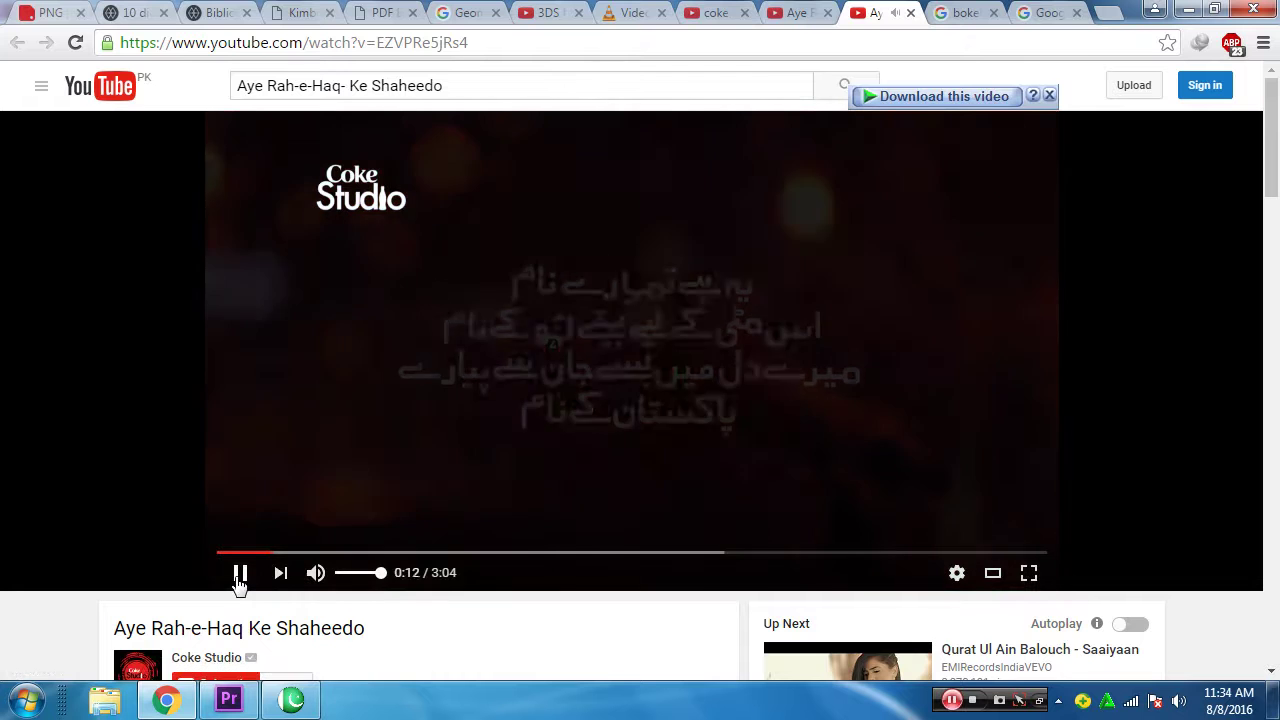
pyautogui.click(240, 582)
pyautogui.click(1188, 9)
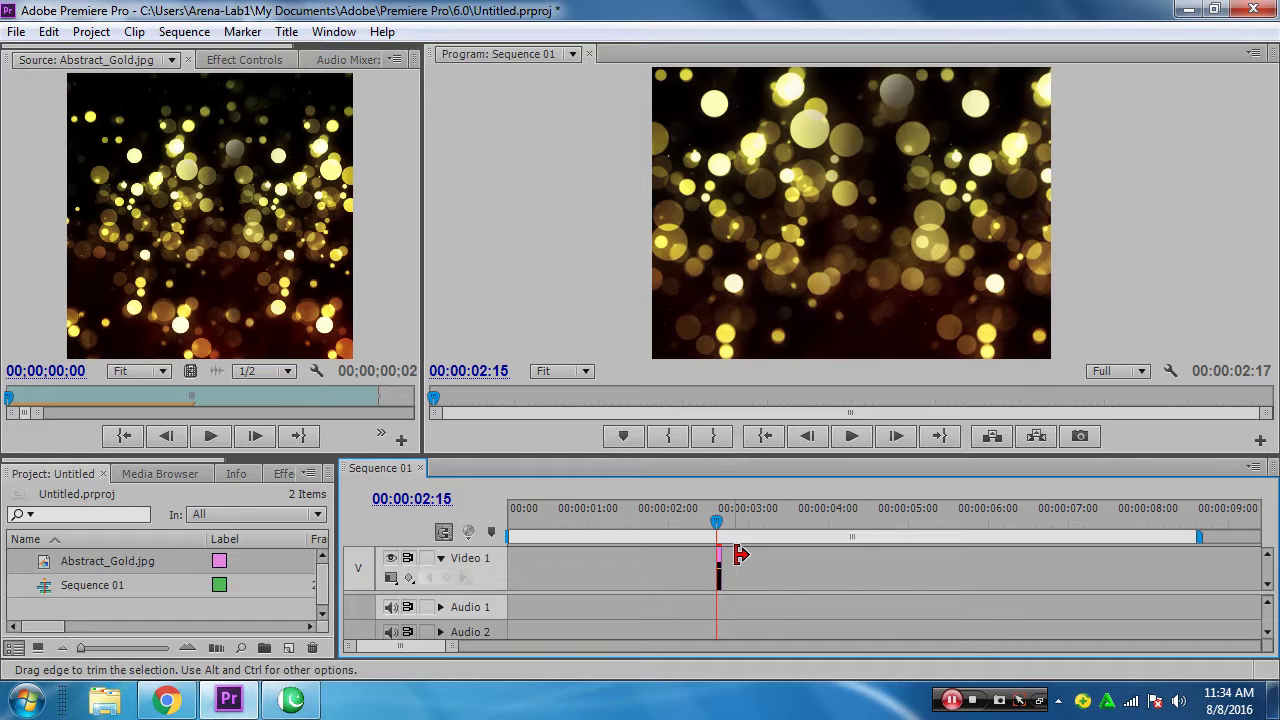
# Pull the Abstract_Gold.jpg clip's start earlier, zoom out, and move the clip to 00:00
pyautogui.press('=')
pyautogui.press('=')
pyautogui.moveTo(755, 563); pyautogui.dragTo(558, 560)
pyautogui.press('-')
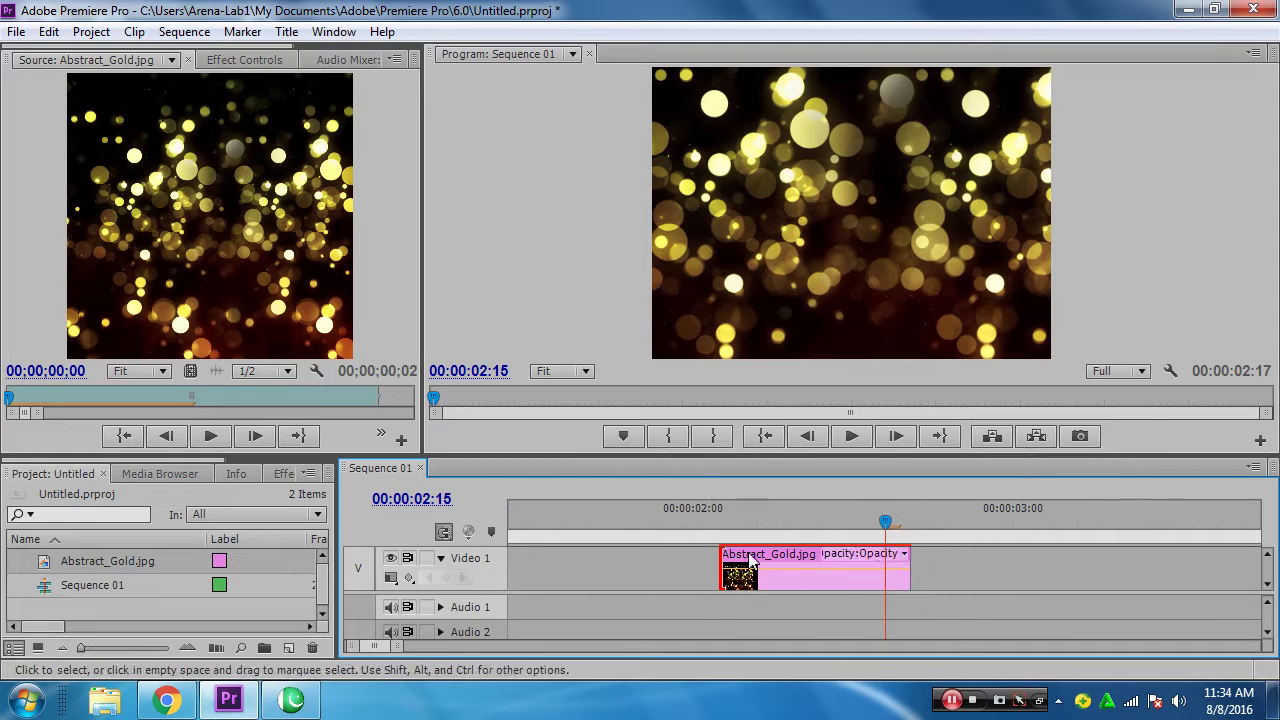
pyautogui.press('-')
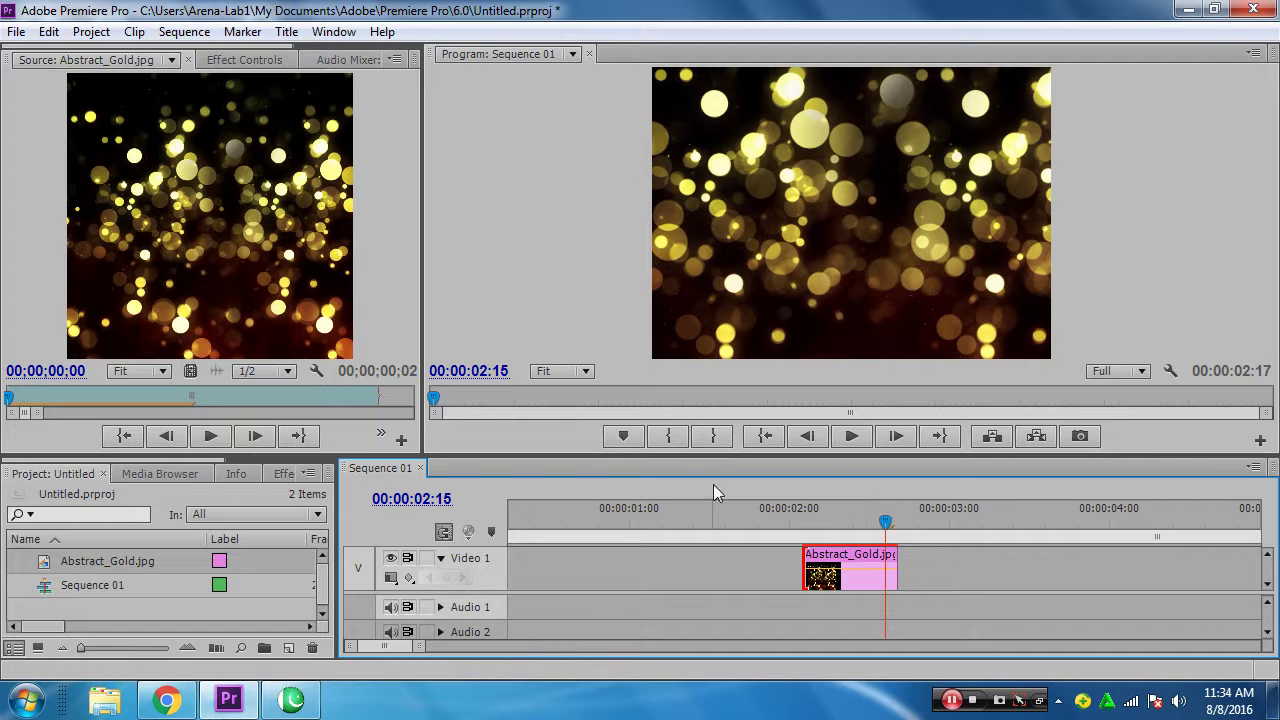
pyautogui.moveTo(853, 570); pyautogui.dragTo(560, 570)
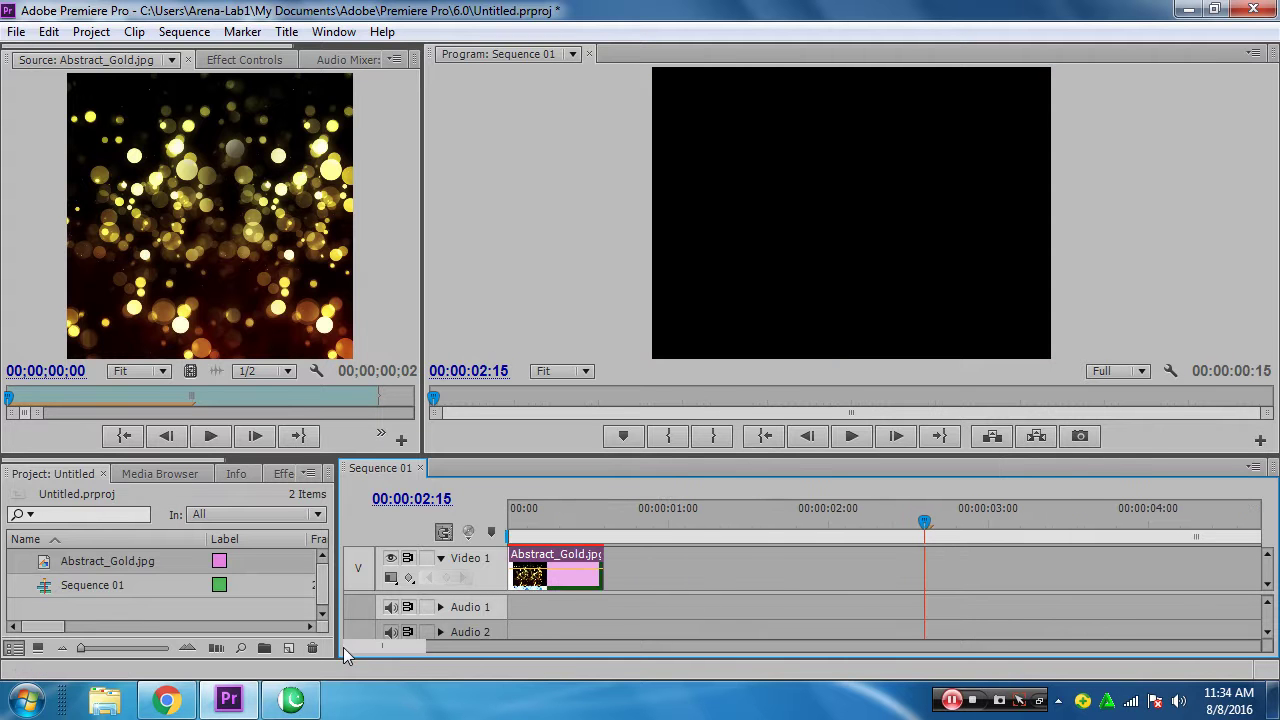
# Jump the playhead to 00:00:10:00 and stretch the clip's end out to 10 seconds
pyautogui.moveTo(583, 566); pyautogui.dragTo(581, 570)
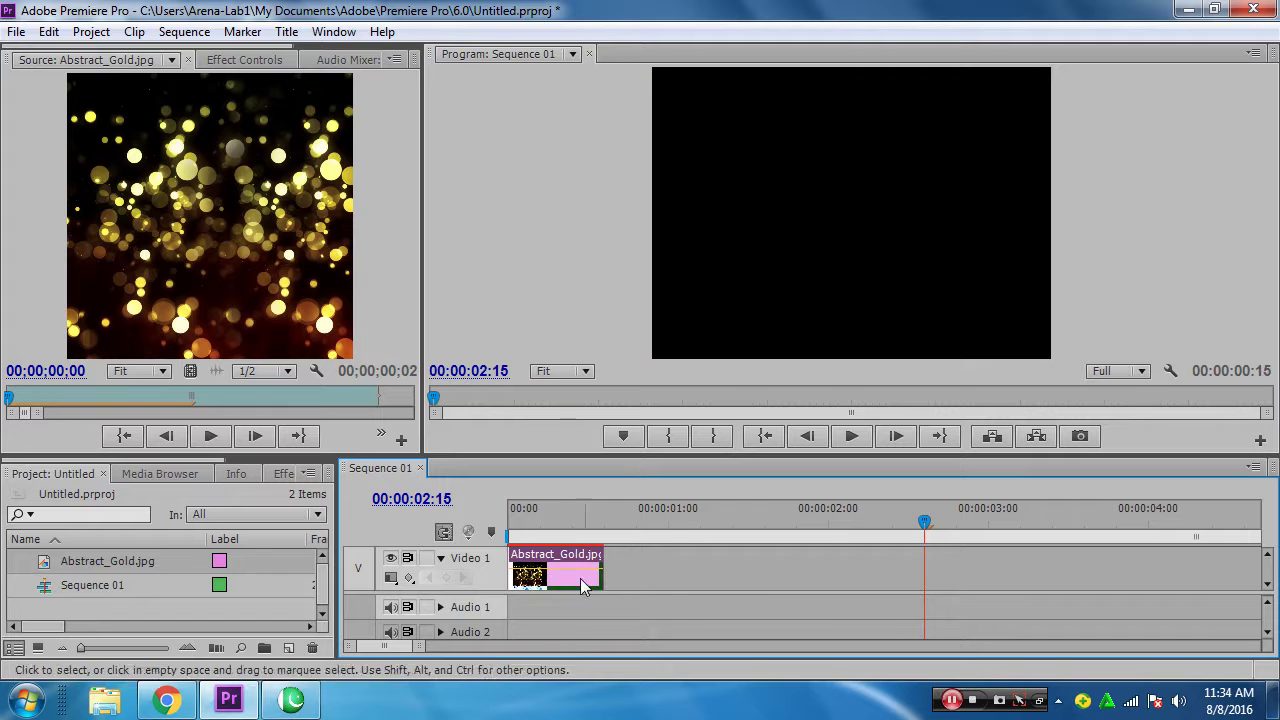
pyautogui.click(437, 499)
pyautogui.write('00:00:03:0')
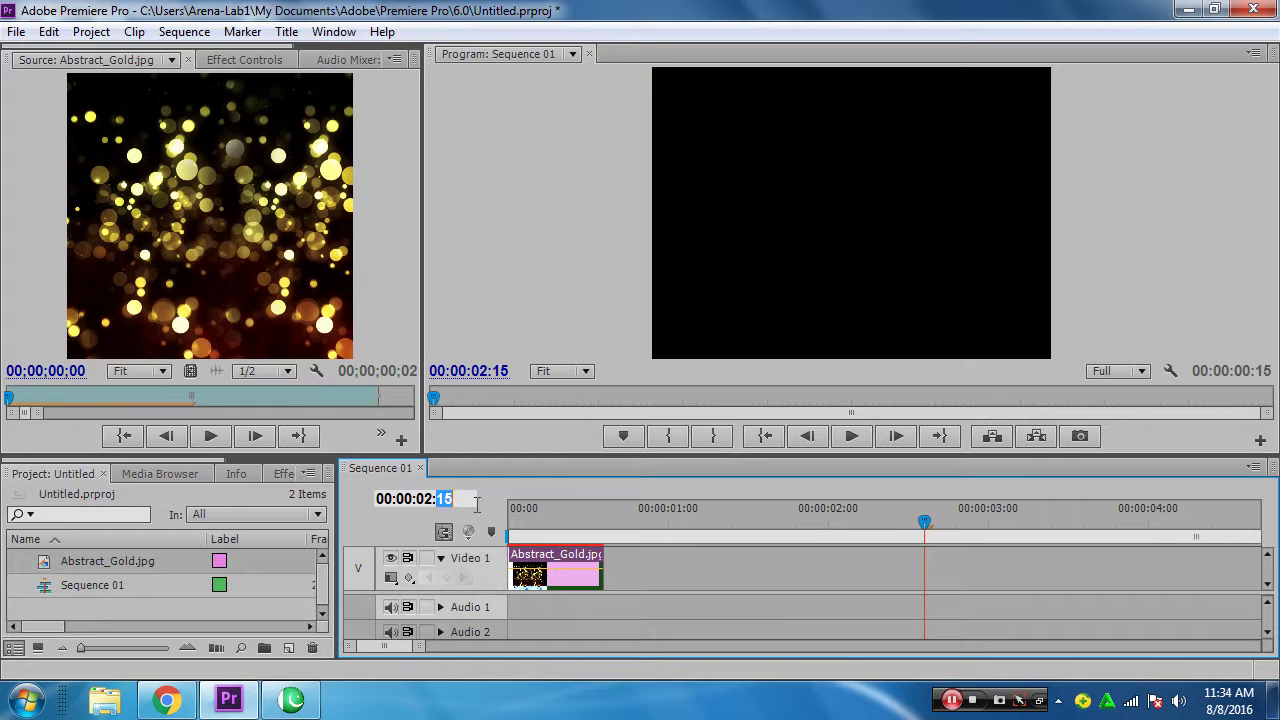
pyautogui.press('BackSpace')
pyautogui.press('BackSpace')
pyautogui.press('BackSpace')
pyautogui.write('10:0')
pyautogui.press('Return')
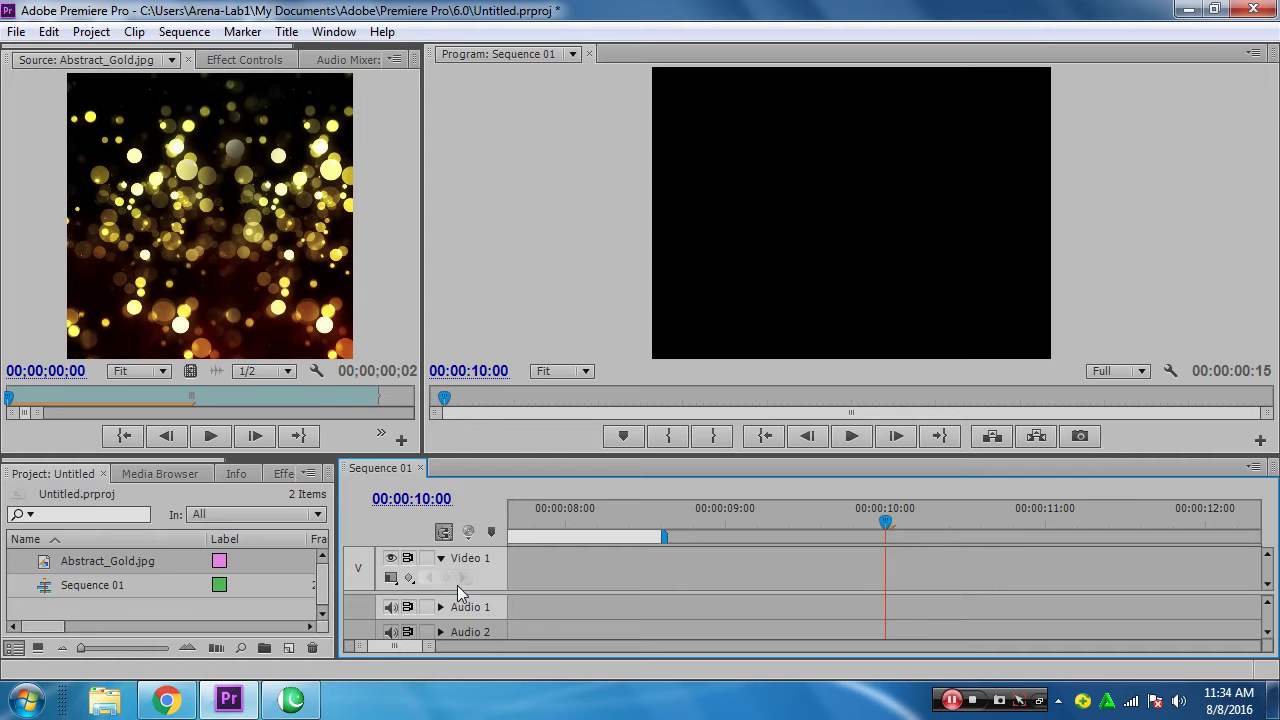
pyautogui.moveTo(384, 648); pyautogui.dragTo(365, 652)
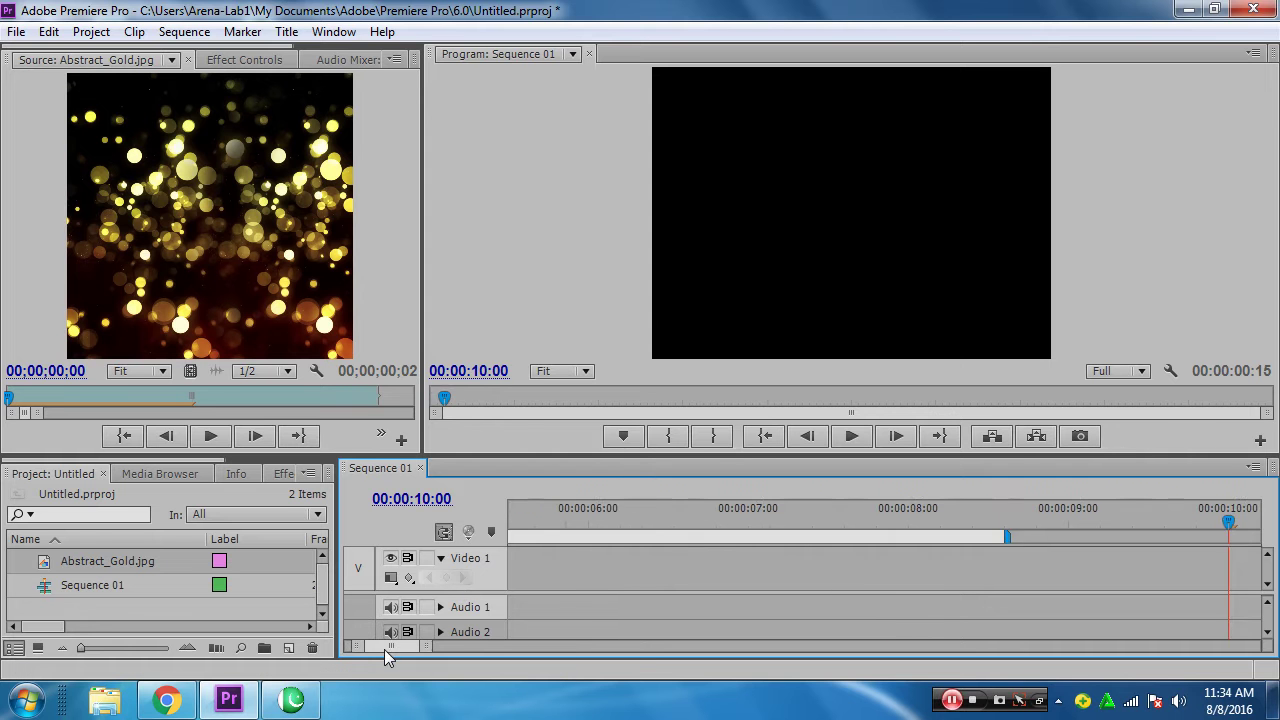
pyautogui.press('-')
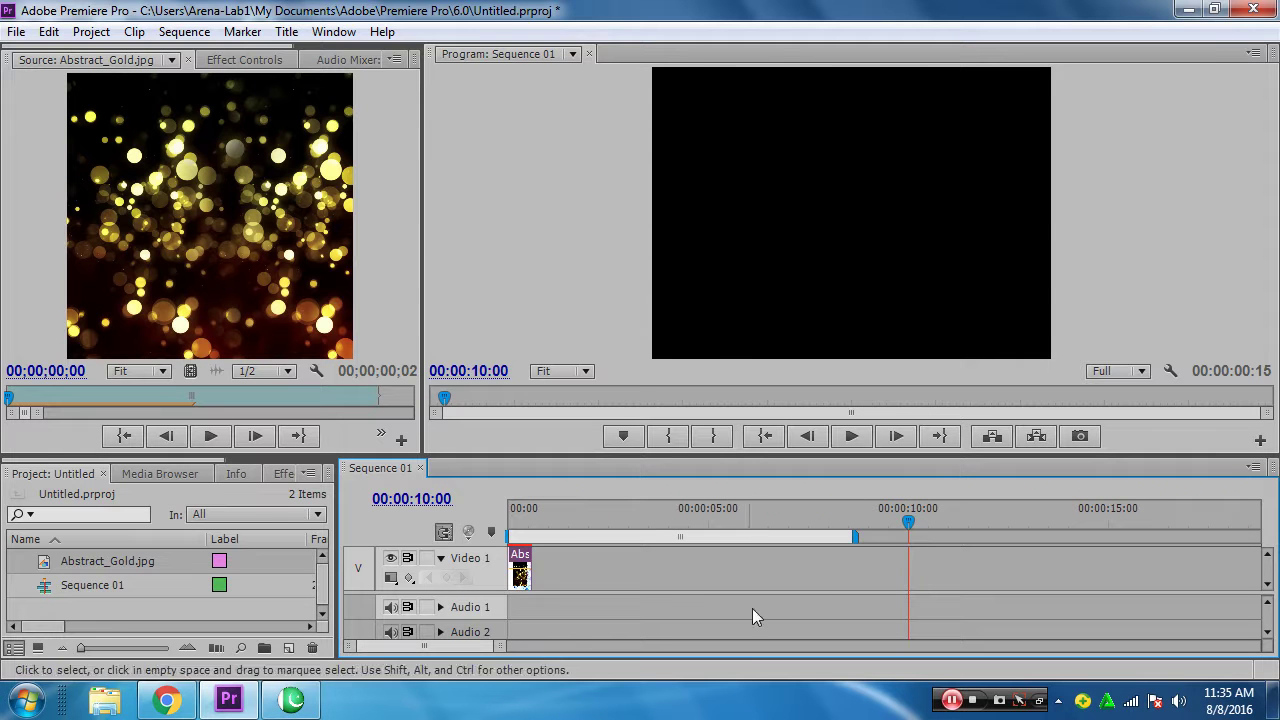
pyautogui.moveTo(521, 565); pyautogui.dragTo(906, 574)
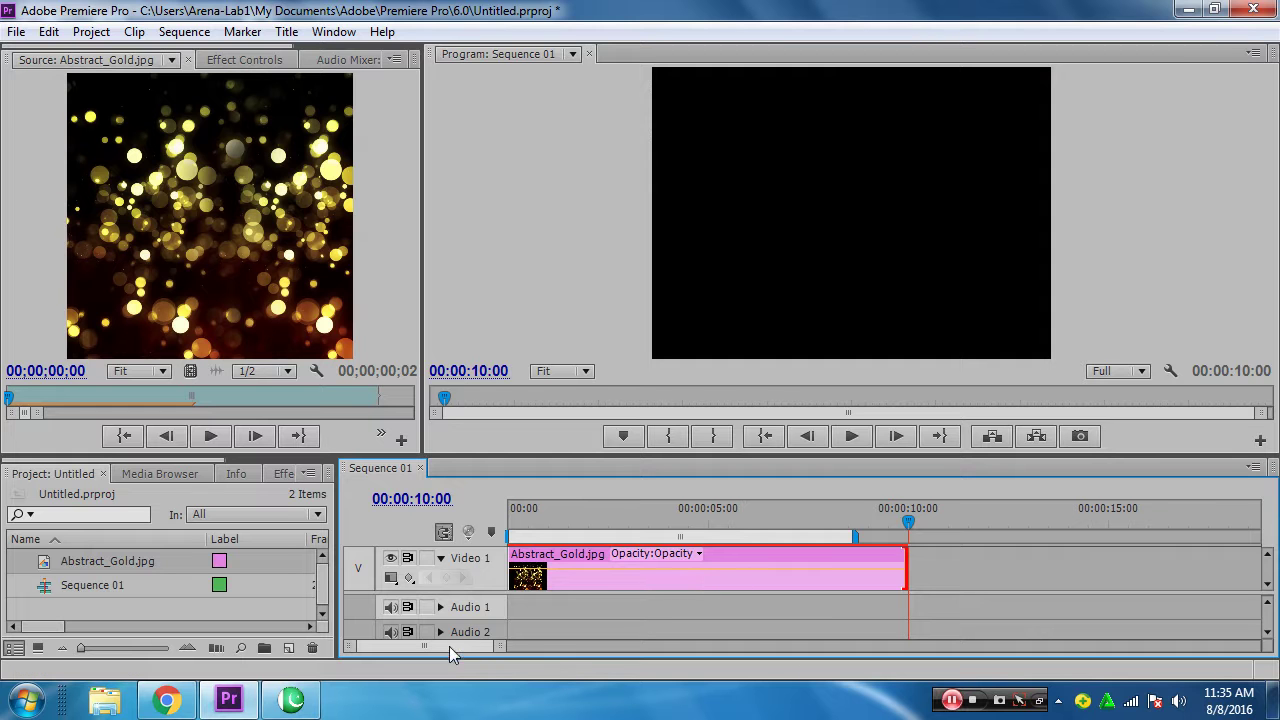
# Scroll the timeline, scrub the playhead to 29 seconds, then back to the sequence start
pyautogui.moveTo(441, 644)
pyautogui.mouseDown()
pyautogui.moveTo(580, 650)
pyautogui.moveTo(414, 652)
pyautogui.mouseUp()
pyautogui.moveTo(430, 647); pyautogui.dragTo(471, 646)
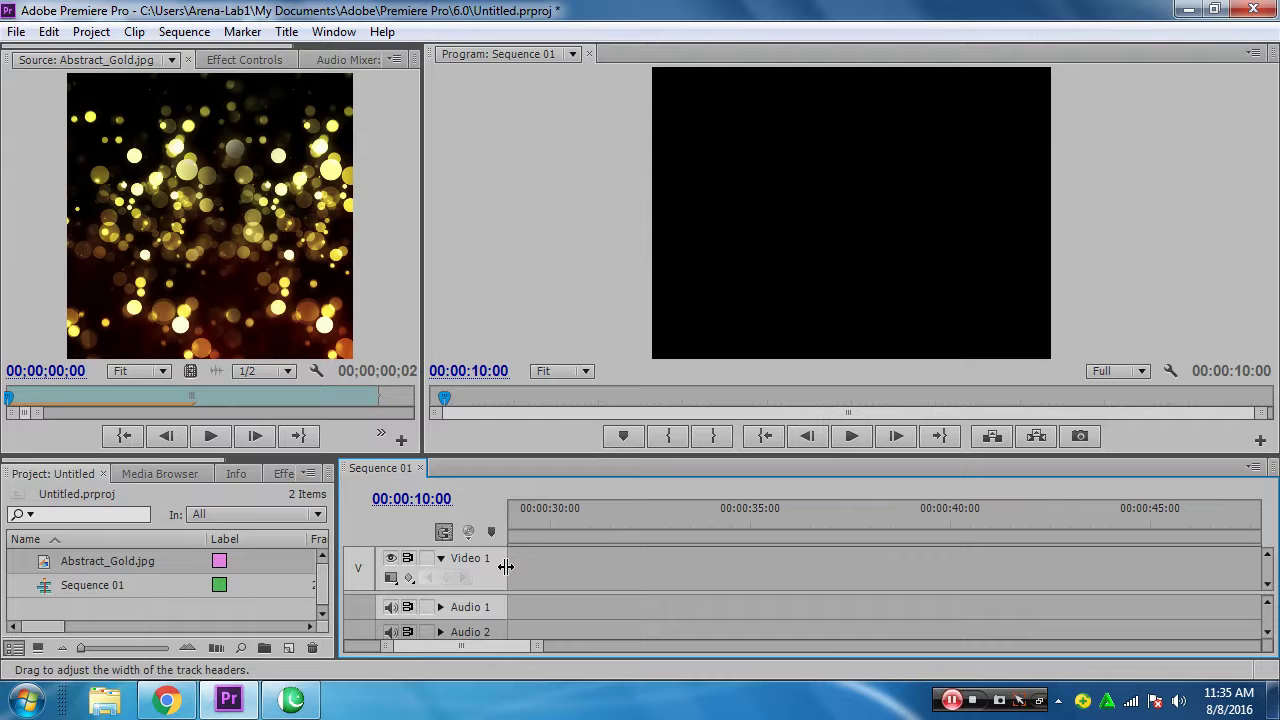
pyautogui.moveTo(522, 519); pyautogui.dragTo(510, 511)
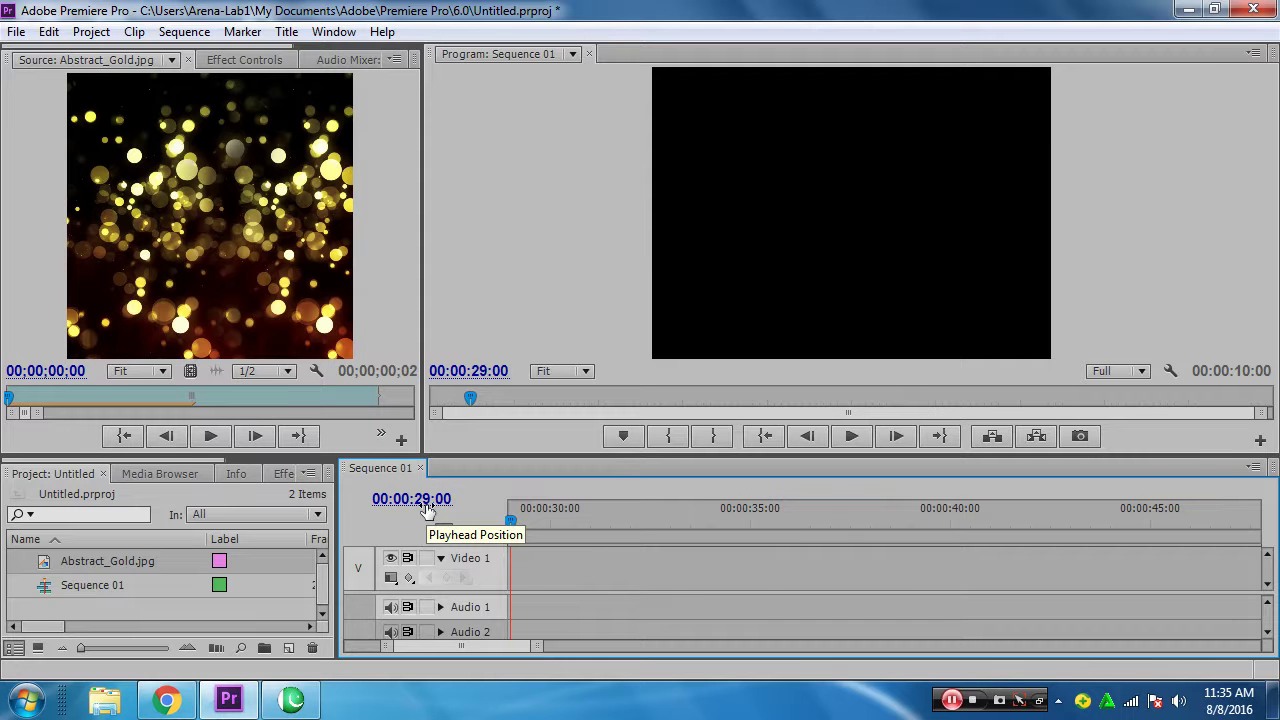
pyautogui.moveTo(495, 647); pyautogui.dragTo(366, 644)
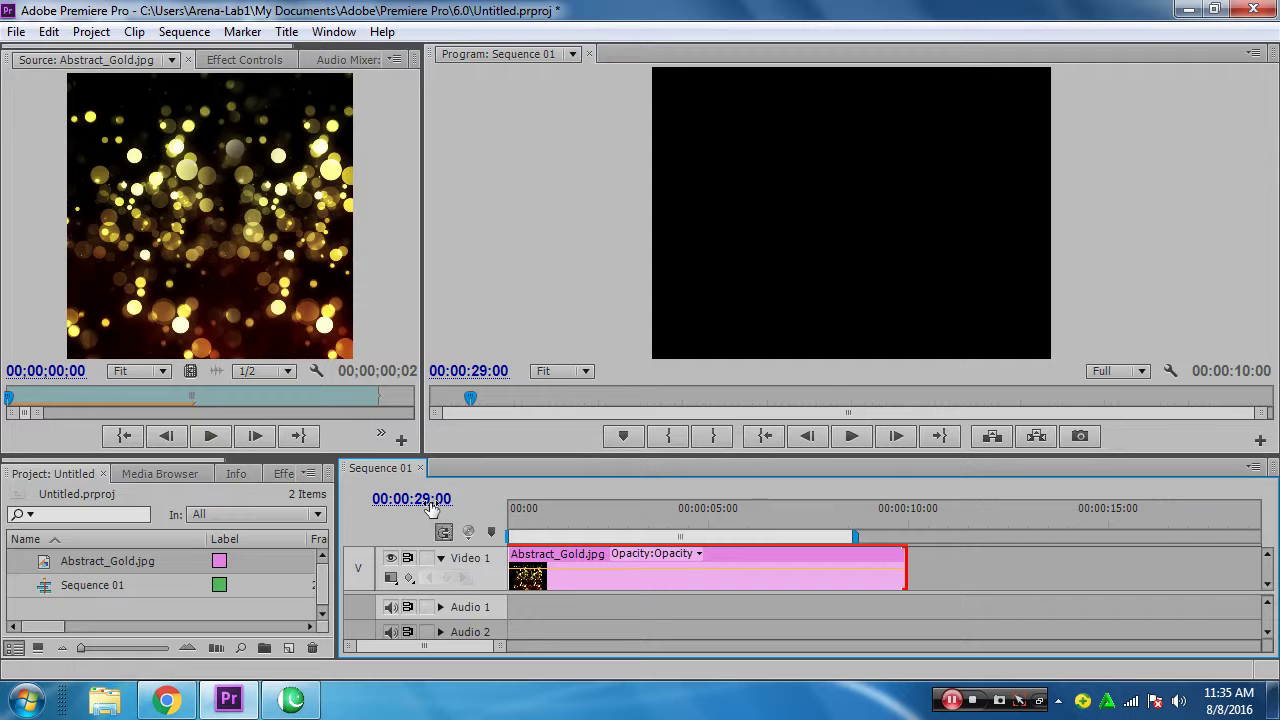
pyautogui.moveTo(528, 520); pyautogui.dragTo(507, 520)
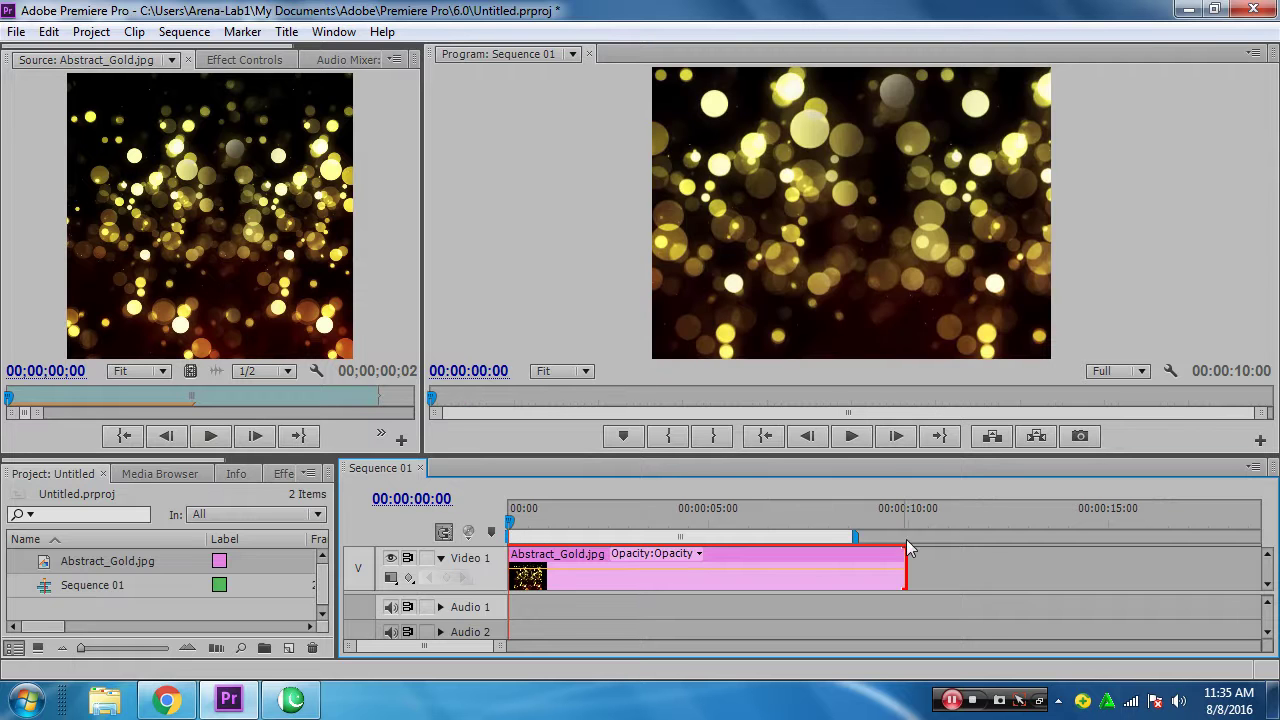
# Check the playhead past the clip, return to the start, and select Abstract_Gold.jpg on Video 1
pyautogui.click(988, 516)
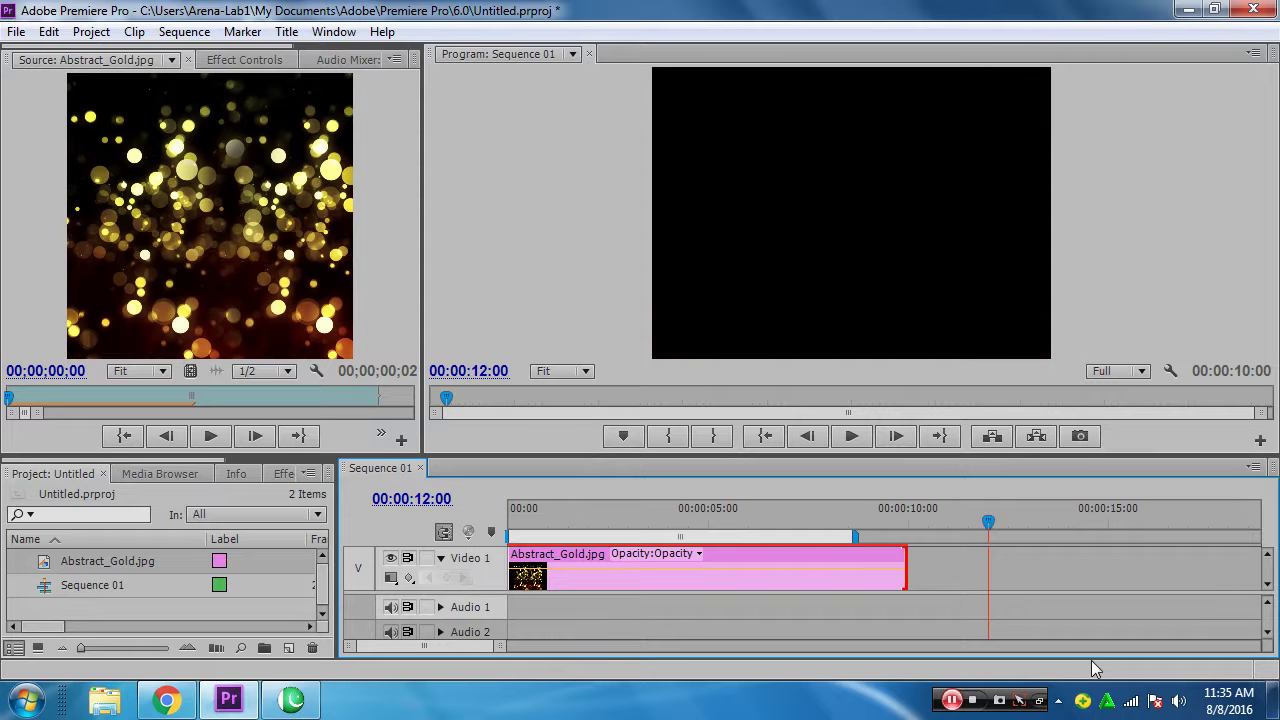
pyautogui.press('Home')
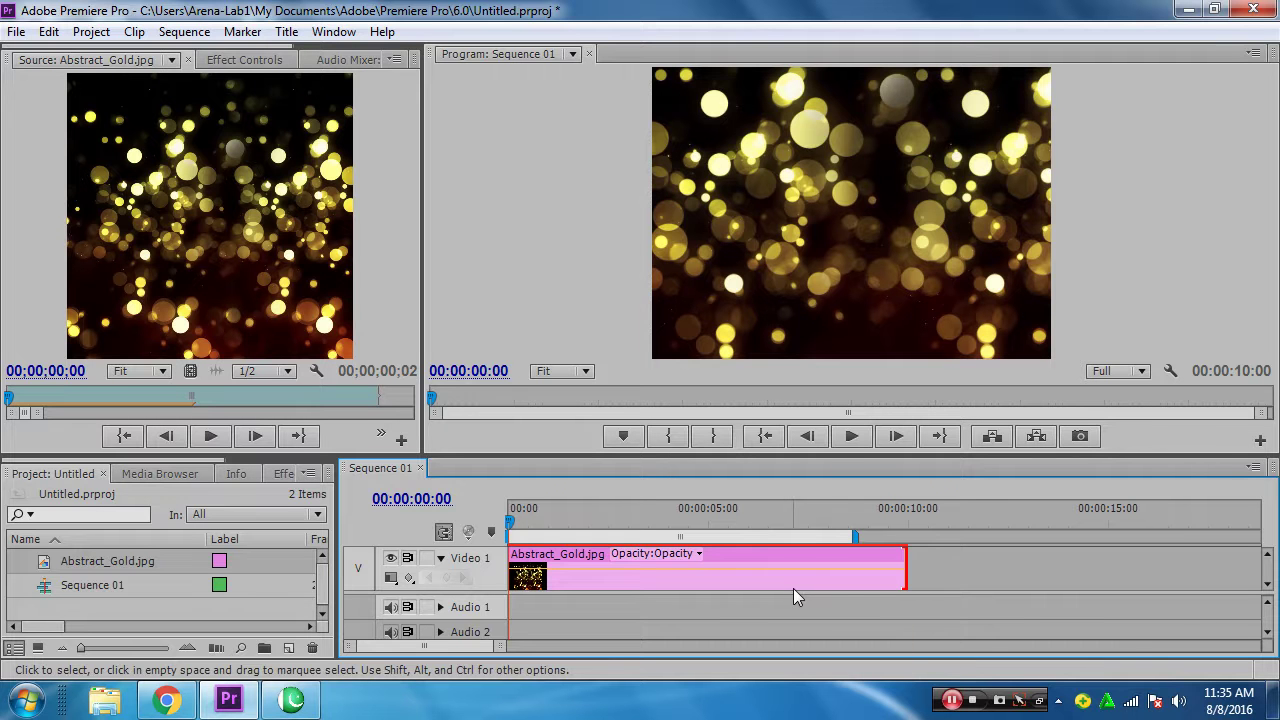
pyautogui.scroll(-5, 794, 590)
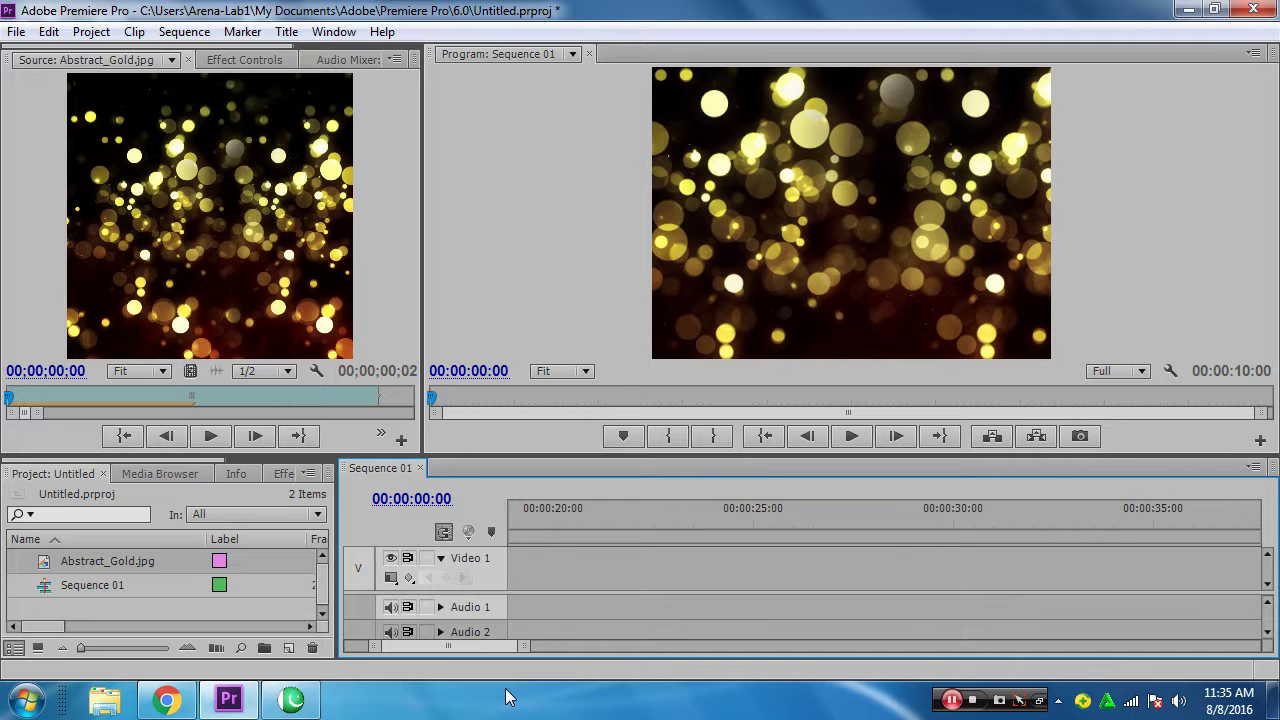
pyautogui.scroll(5, 469, 649)
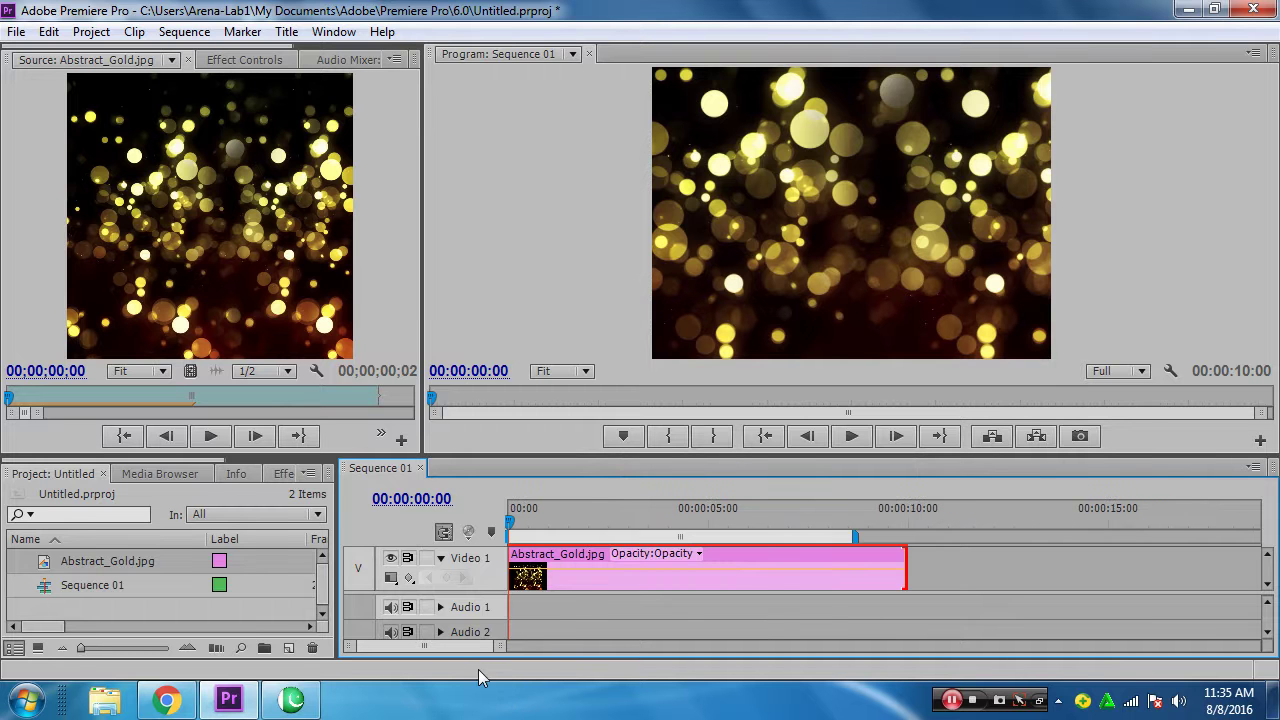
pyautogui.click(588, 580)
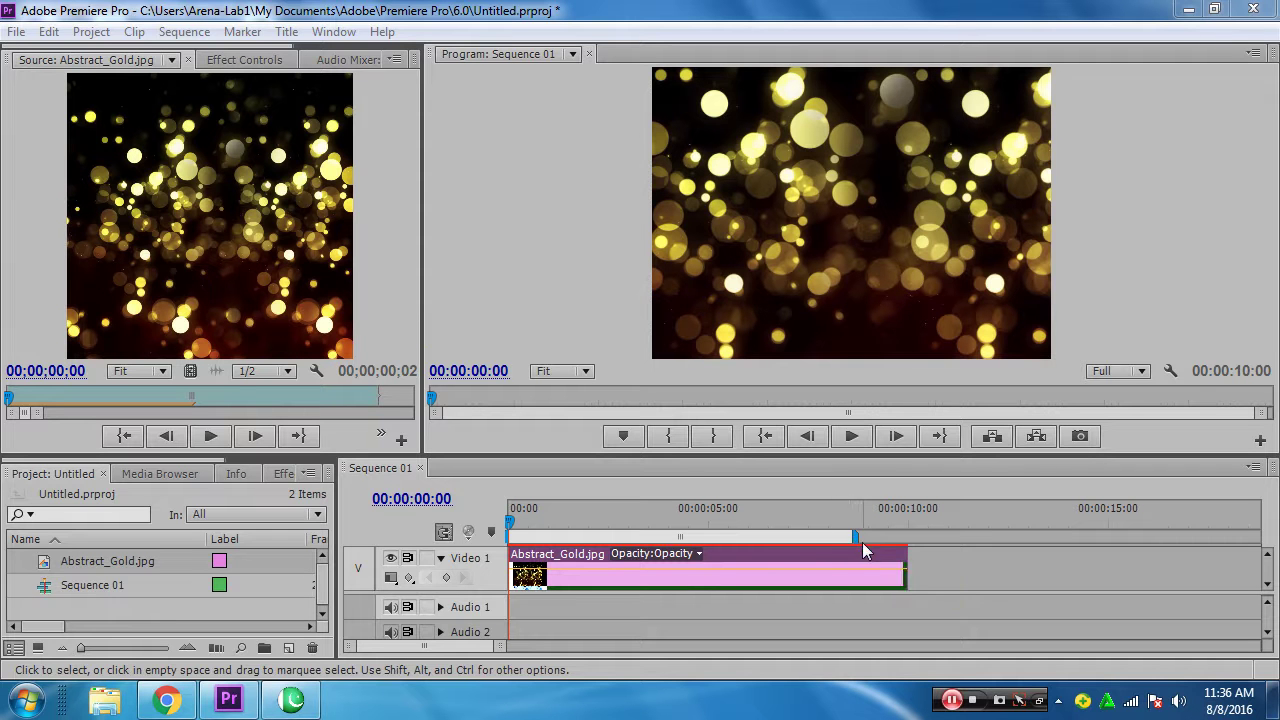
# Drag the work area bar's end to the gold clip's end at 10 seconds
pyautogui.moveTo(854, 538); pyautogui.dragTo(710, 537)
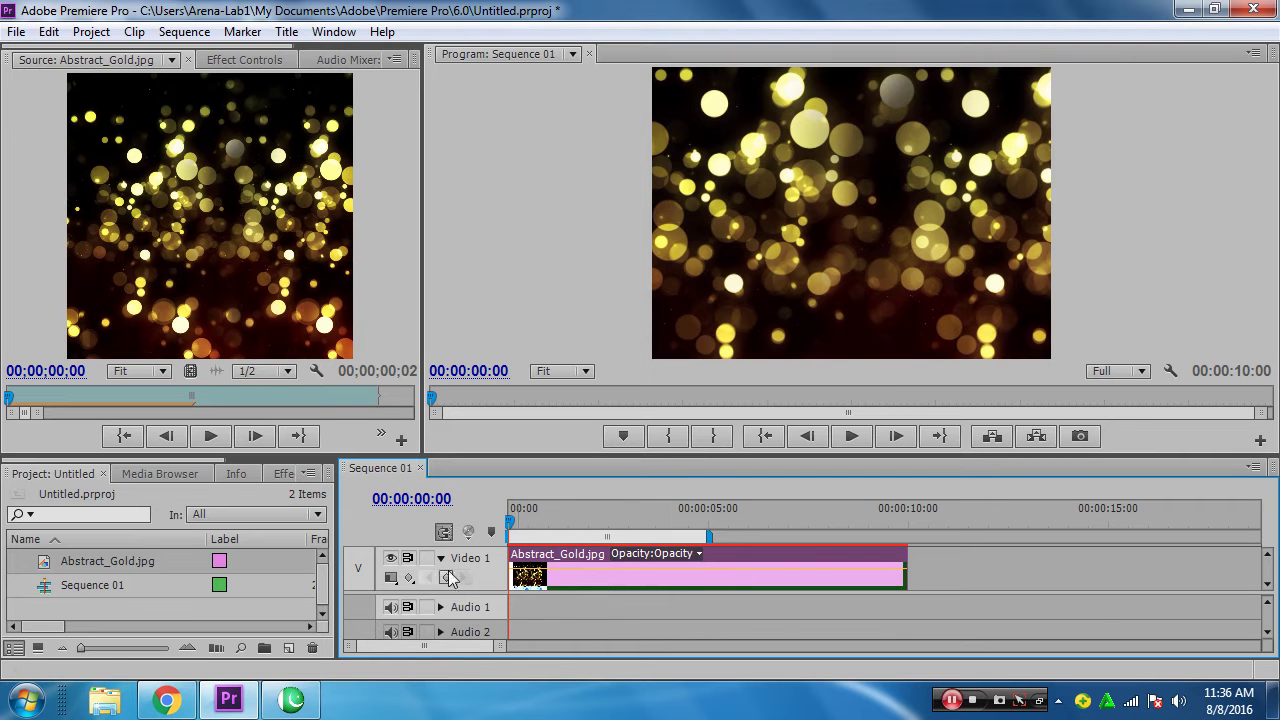
pyautogui.moveTo(708, 535); pyautogui.dragTo(910, 536)
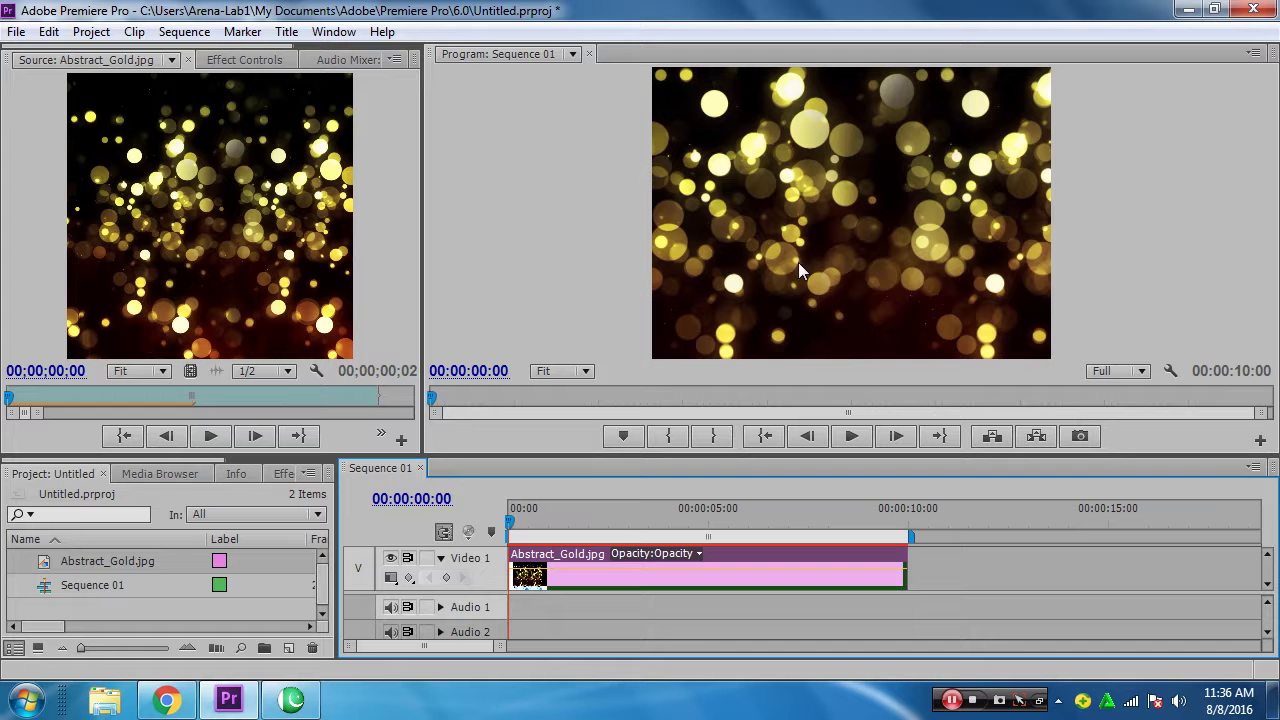
pyautogui.click(809, 231)
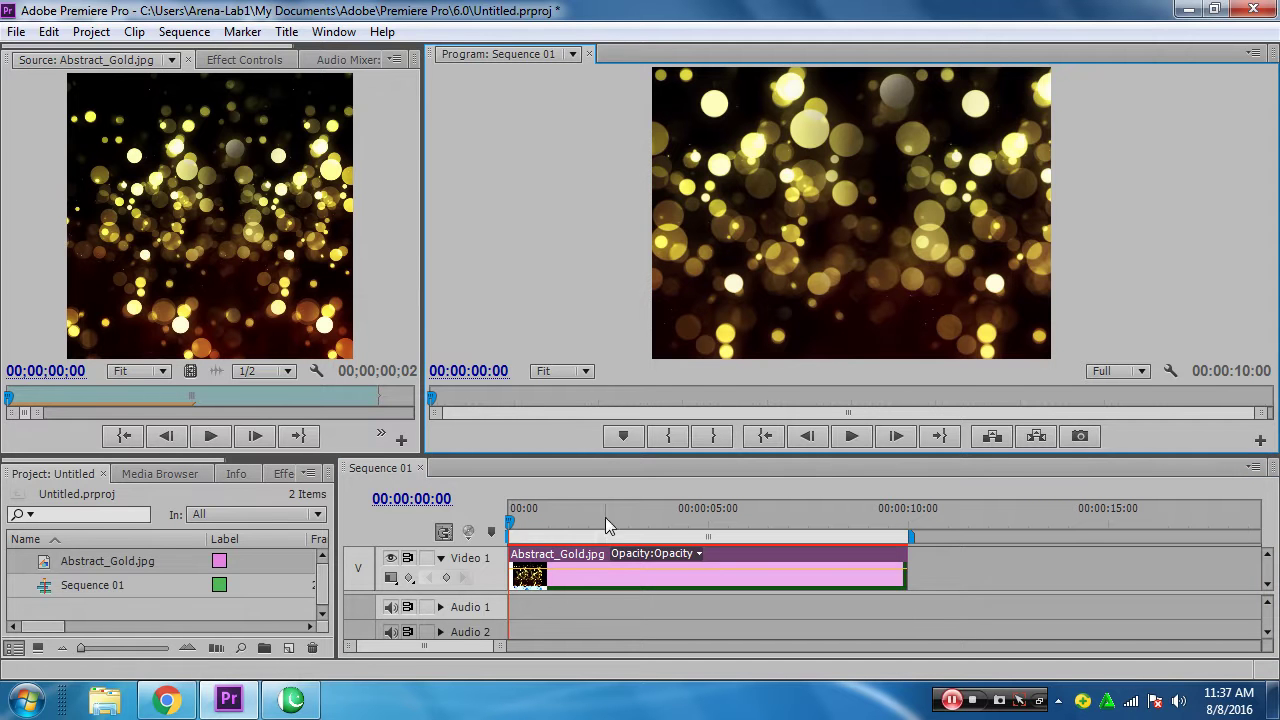
pyautogui.click(493, 527)
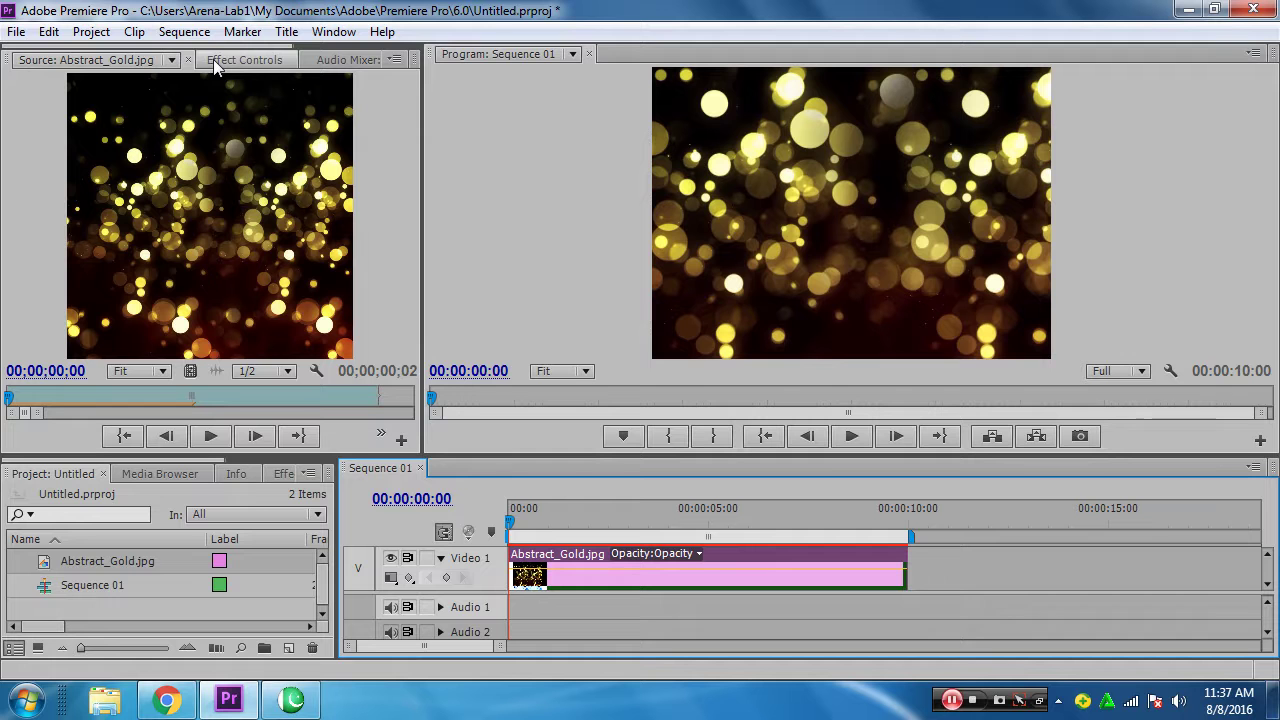
# Resize the monitor panels and show Abstract_Gold.jpg's Effect Controls with Motion expanded
pyautogui.moveTo(423, 80)
pyautogui.mouseDown()
pyautogui.moveTo(594, 107)
pyautogui.moveTo(710, 105)
pyautogui.mouseUp()
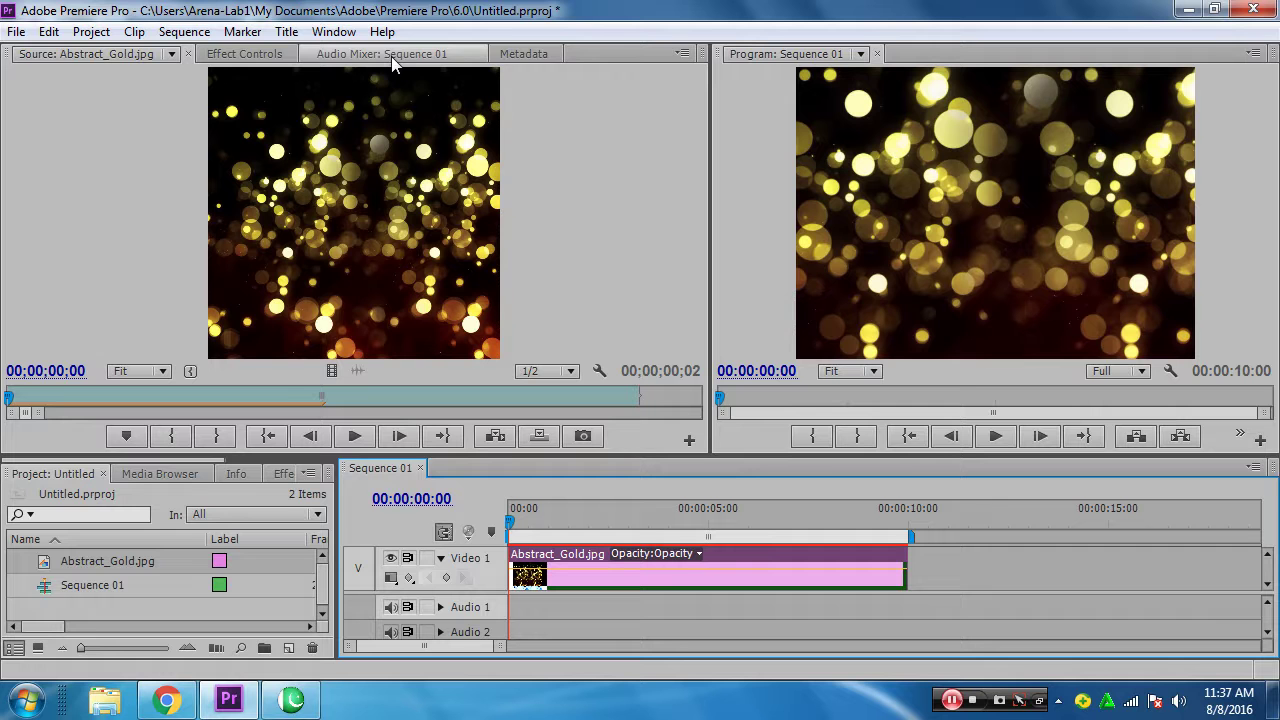
pyautogui.click(262, 56)
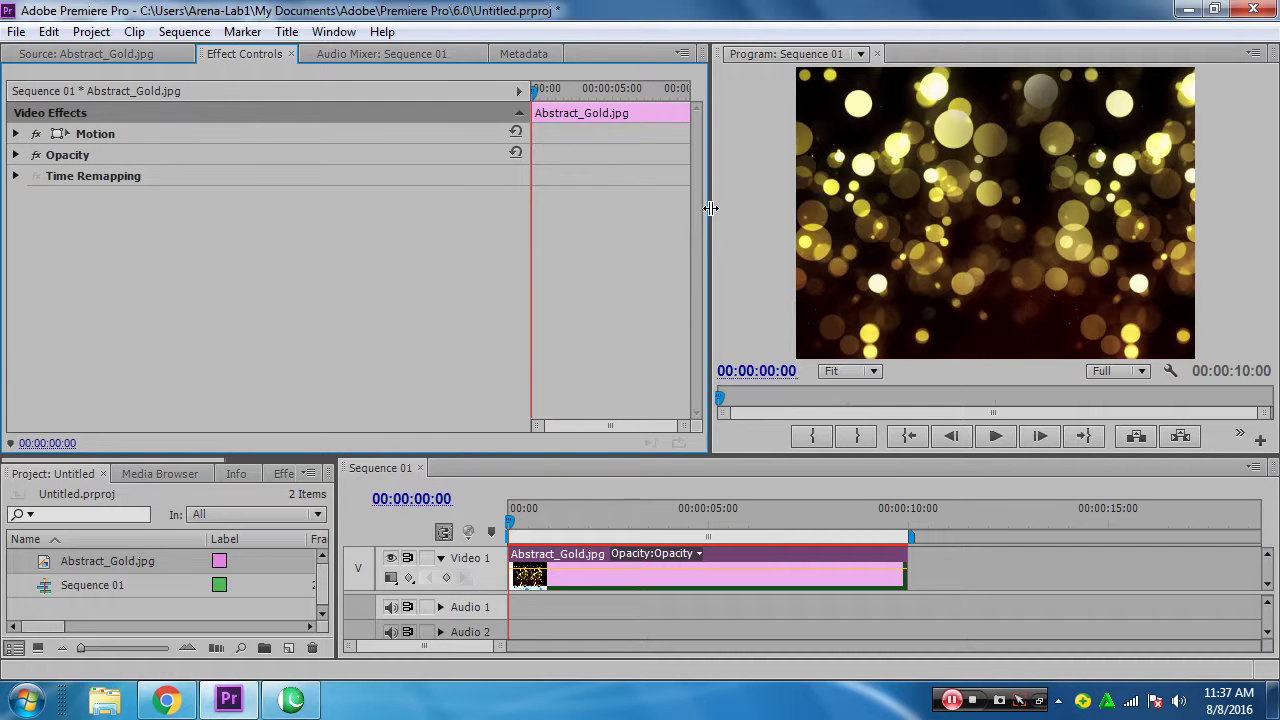
pyautogui.moveTo(710, 200); pyautogui.dragTo(530, 186)
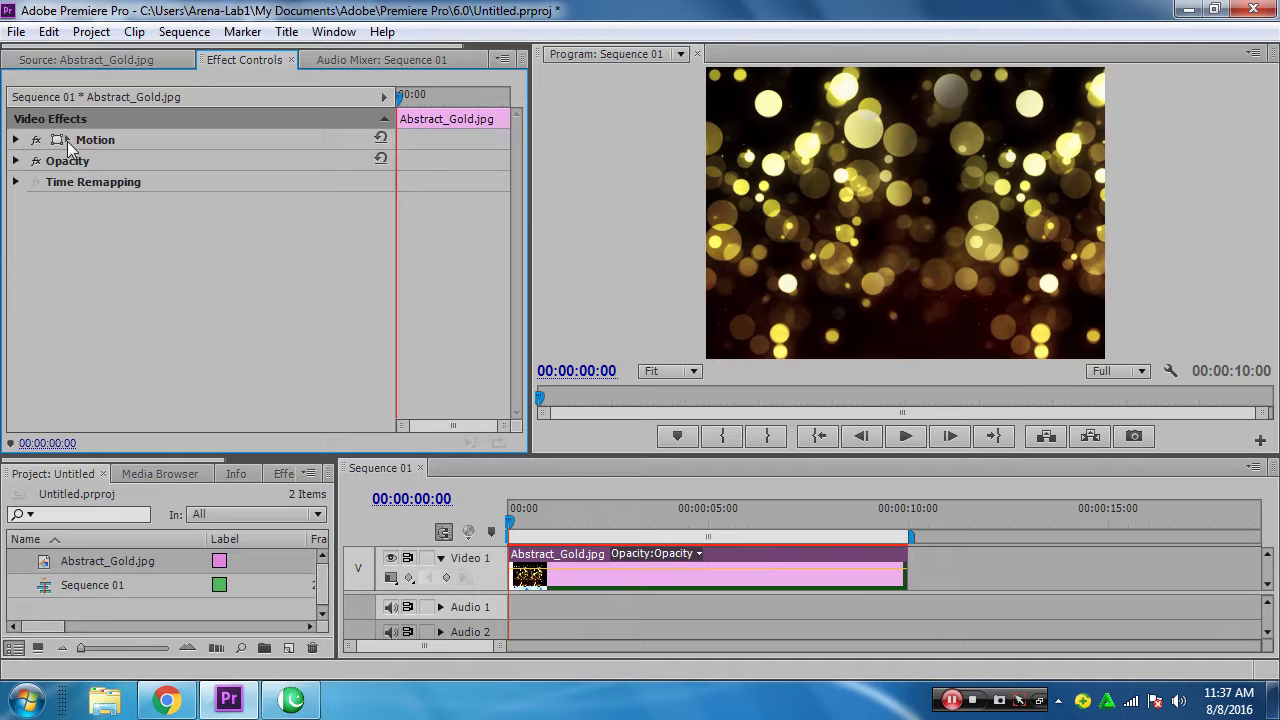
pyautogui.click(15, 140)
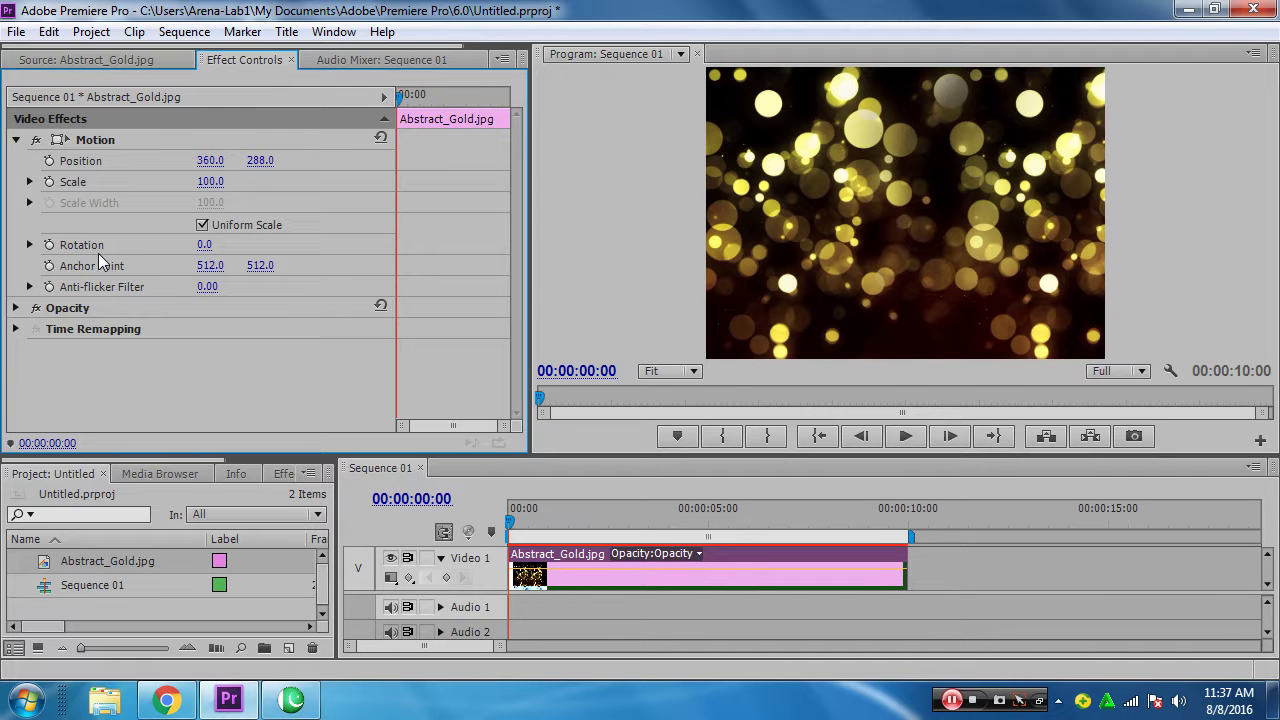
# Test Rotation, Position and Scale, undo each change, then set Scale to 116.0
pyautogui.moveTo(205, 244)
pyautogui.mouseDown()
pyautogui.moveTo(290, 244)
pyautogui.moveTo(230, 246)
pyautogui.mouseUp()
pyautogui.moveTo(204, 166); pyautogui.dragTo(209, 163)
pyautogui.hotkey('ctrl', 'z')
pyautogui.moveTo(256, 166); pyautogui.dragTo(256, 166)
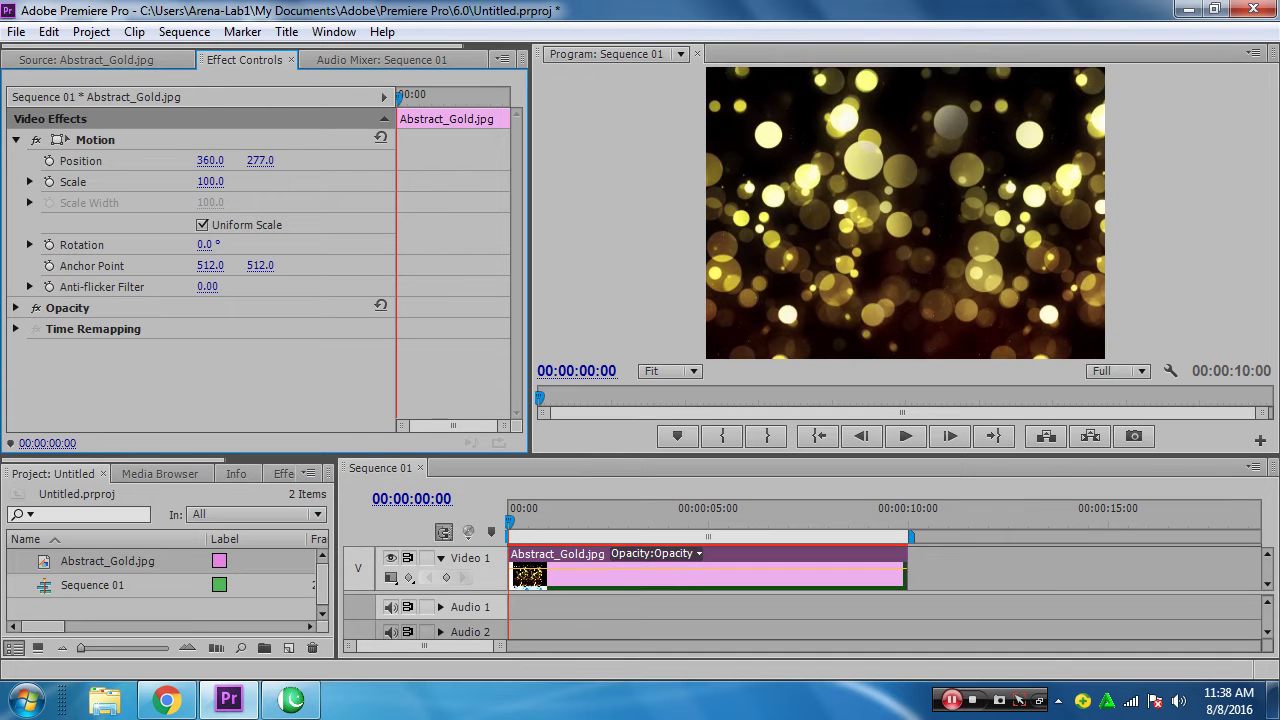
pyautogui.hotkey('ctrl', 'z')
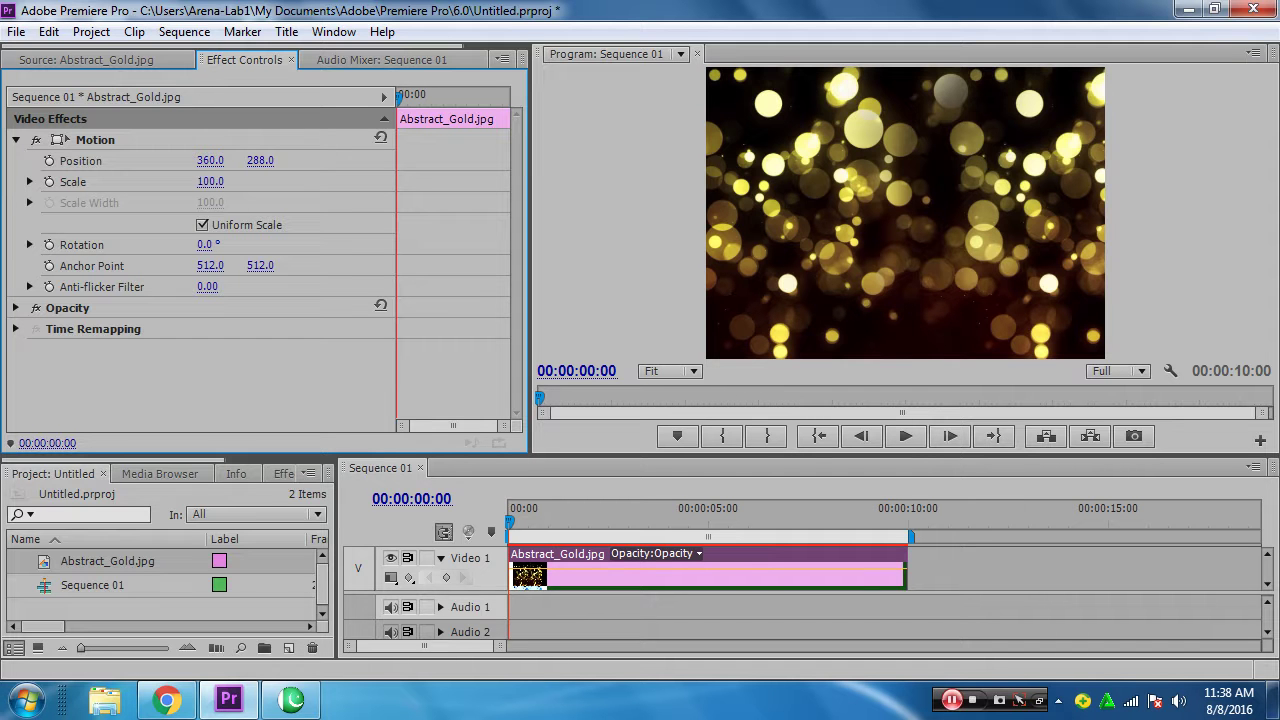
pyautogui.moveTo(210, 181); pyautogui.dragTo(186, 181)
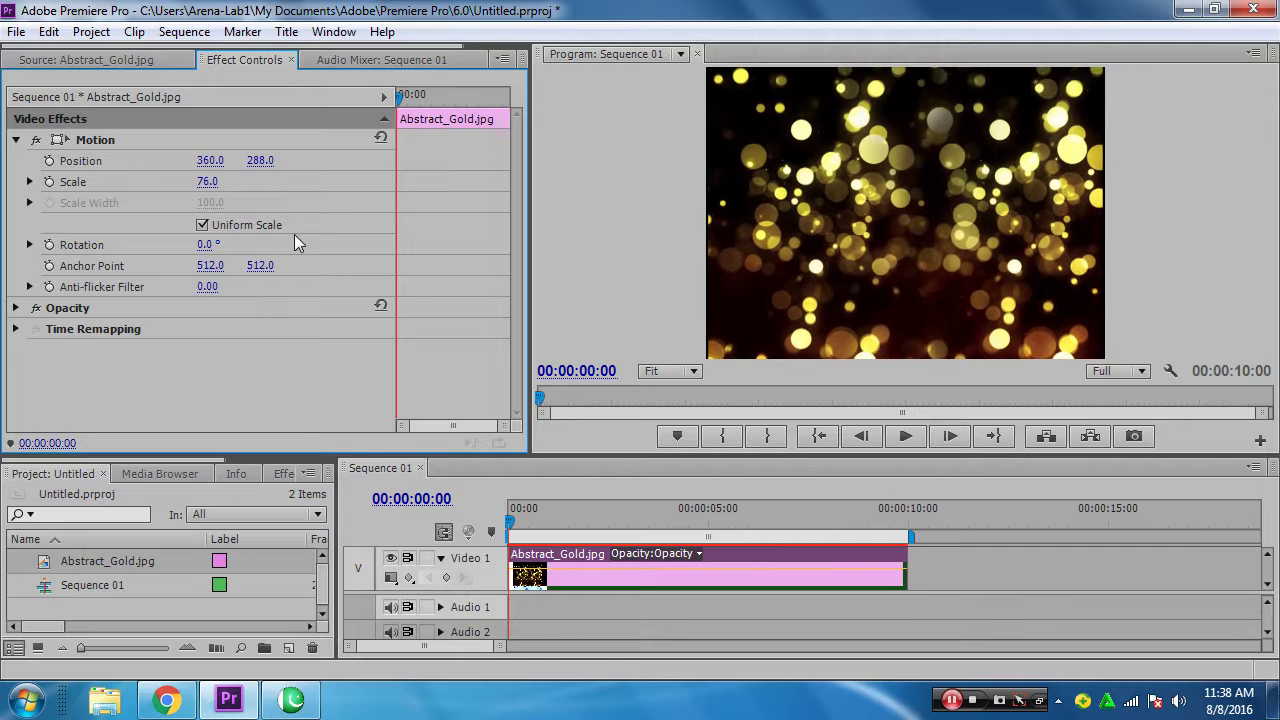
pyautogui.hotkey('ctrl', 'z')
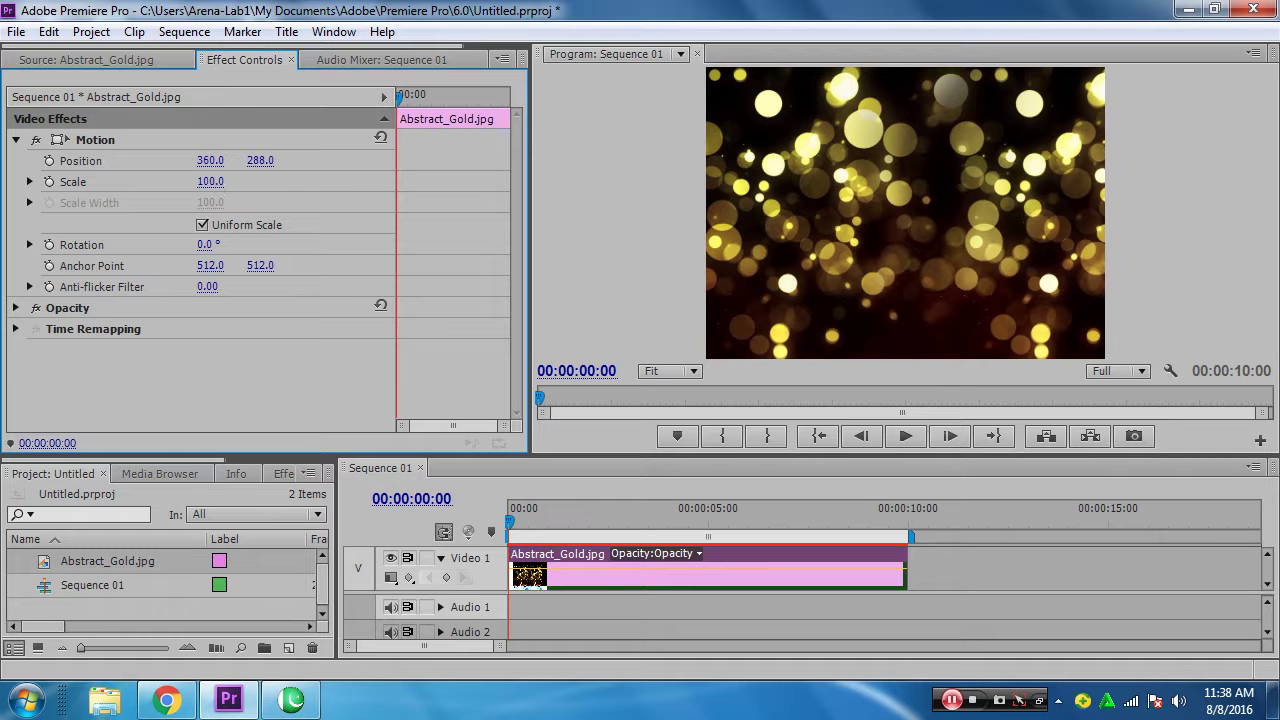
pyautogui.moveTo(210, 181); pyautogui.dragTo(226, 181)
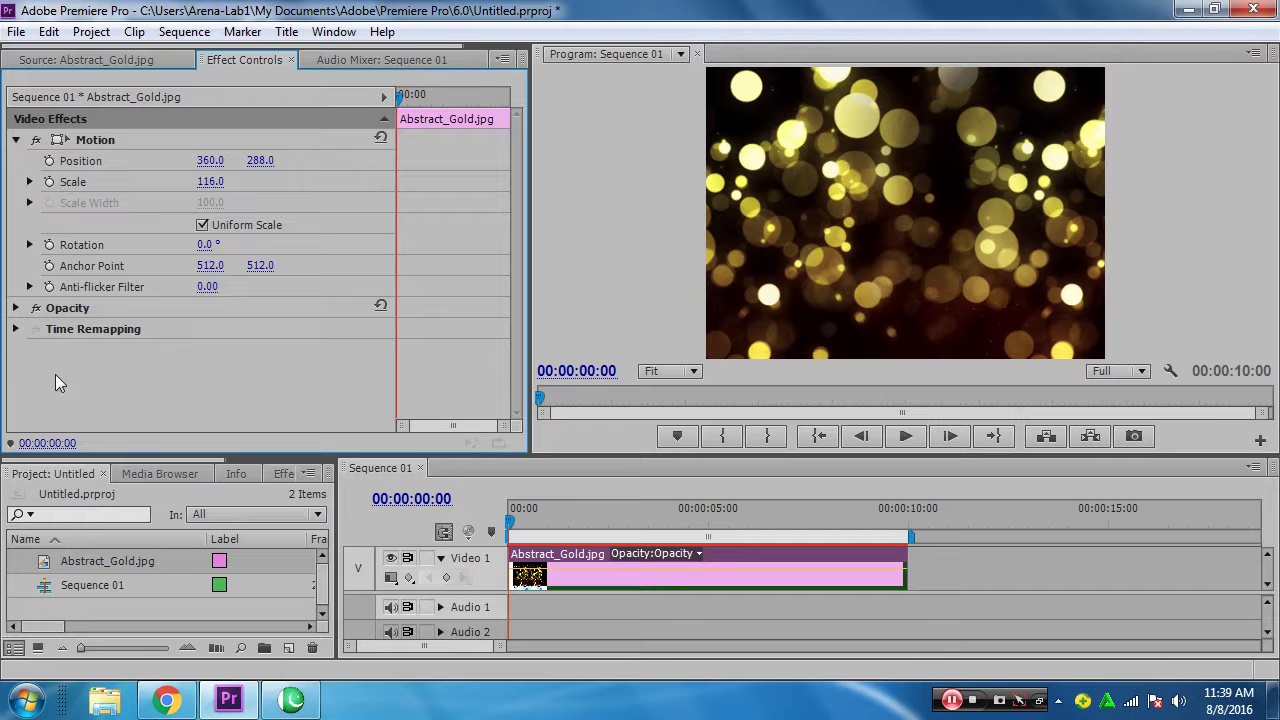
# Keyframe Scale at 116 at the start and 77.0 at 00:00:09:24, then widen the keyframe area
pyautogui.click(48, 182)
pyautogui.moveTo(903, 522); pyautogui.dragTo(906, 524)
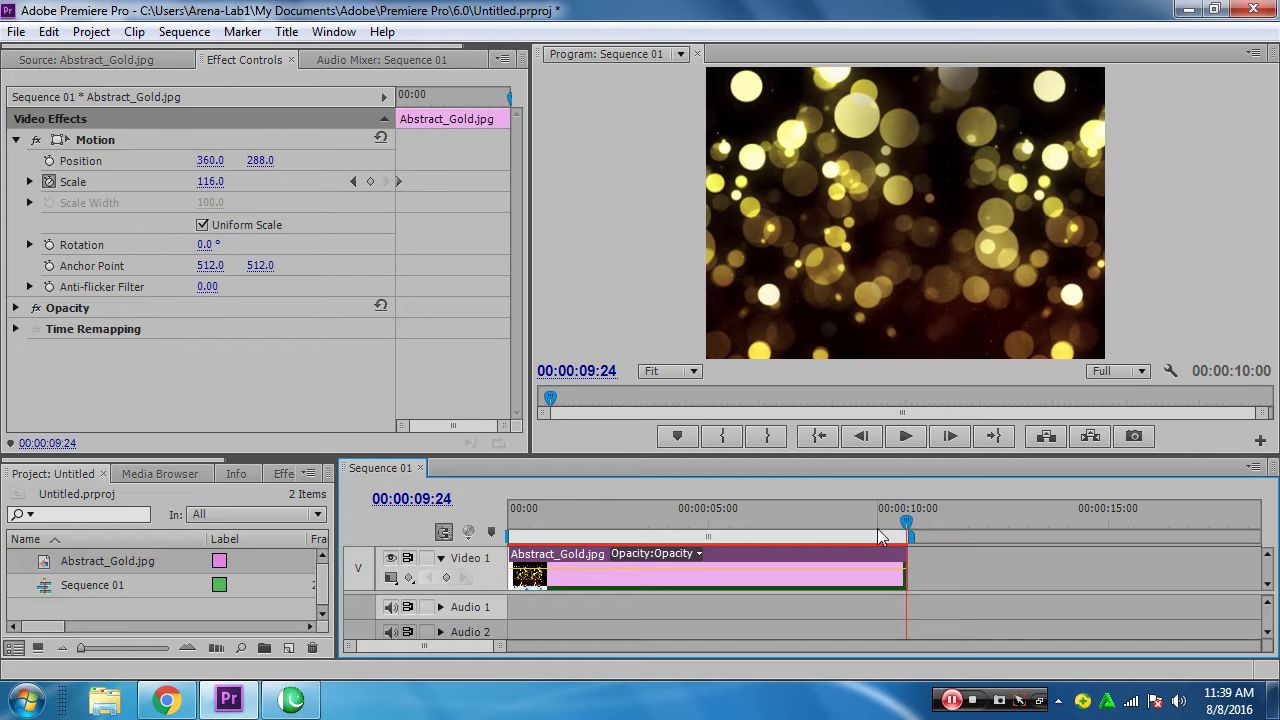
pyautogui.click(208, 184)
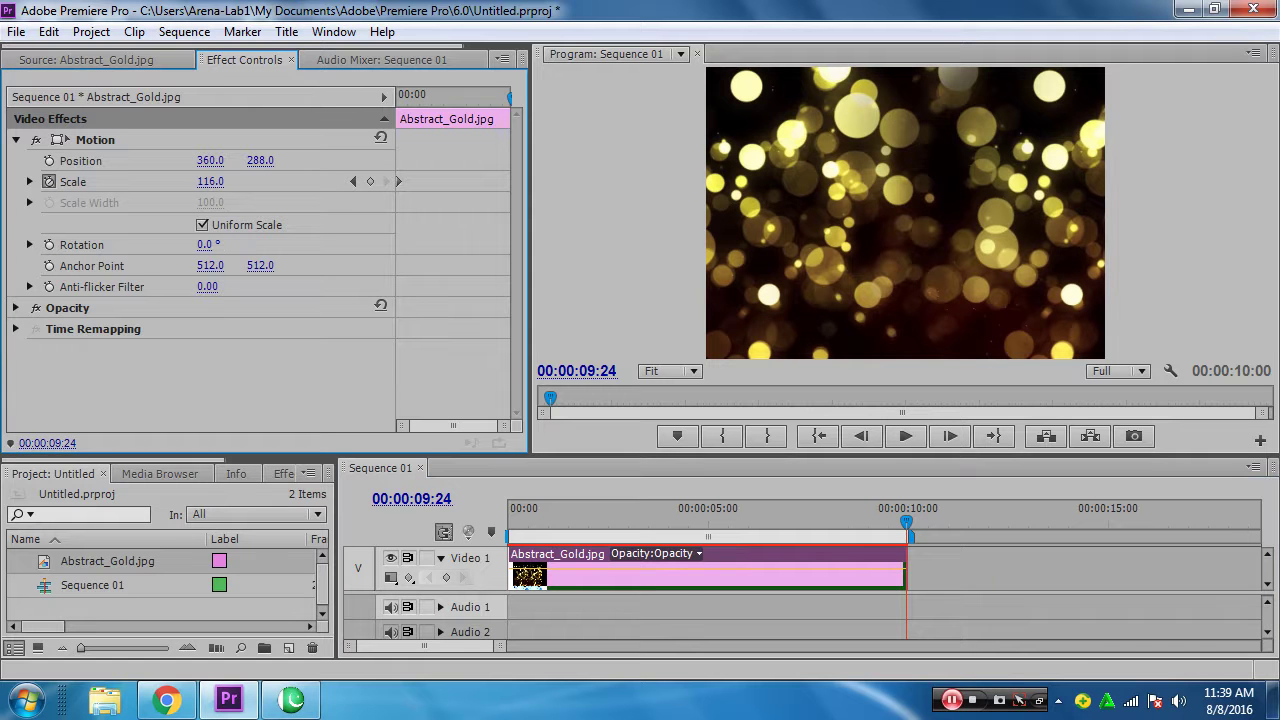
pyautogui.moveTo(208, 181)
pyautogui.mouseDown()
pyautogui.moveTo(168, 181)
pyautogui.moveTo(208, 181)
pyautogui.mouseUp()
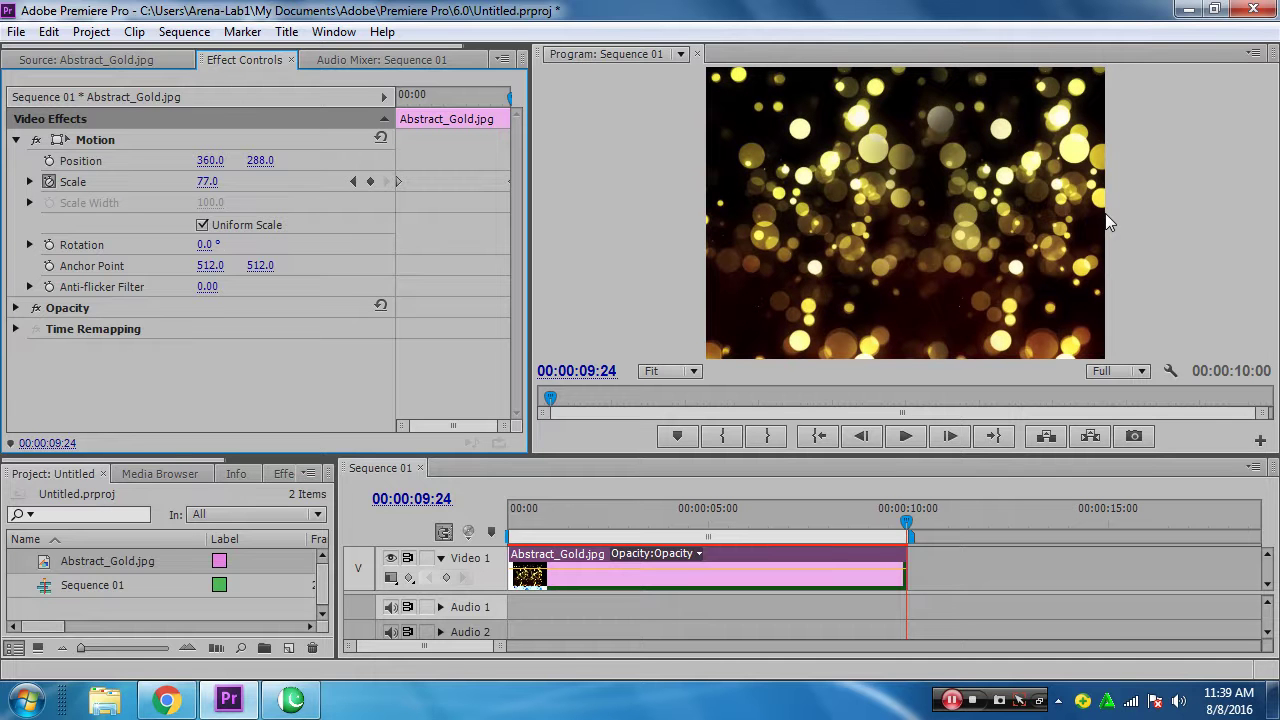
pyautogui.moveTo(531, 212); pyautogui.dragTo(792, 212)
pyautogui.moveTo(592, 211); pyautogui.dragTo(403, 218)
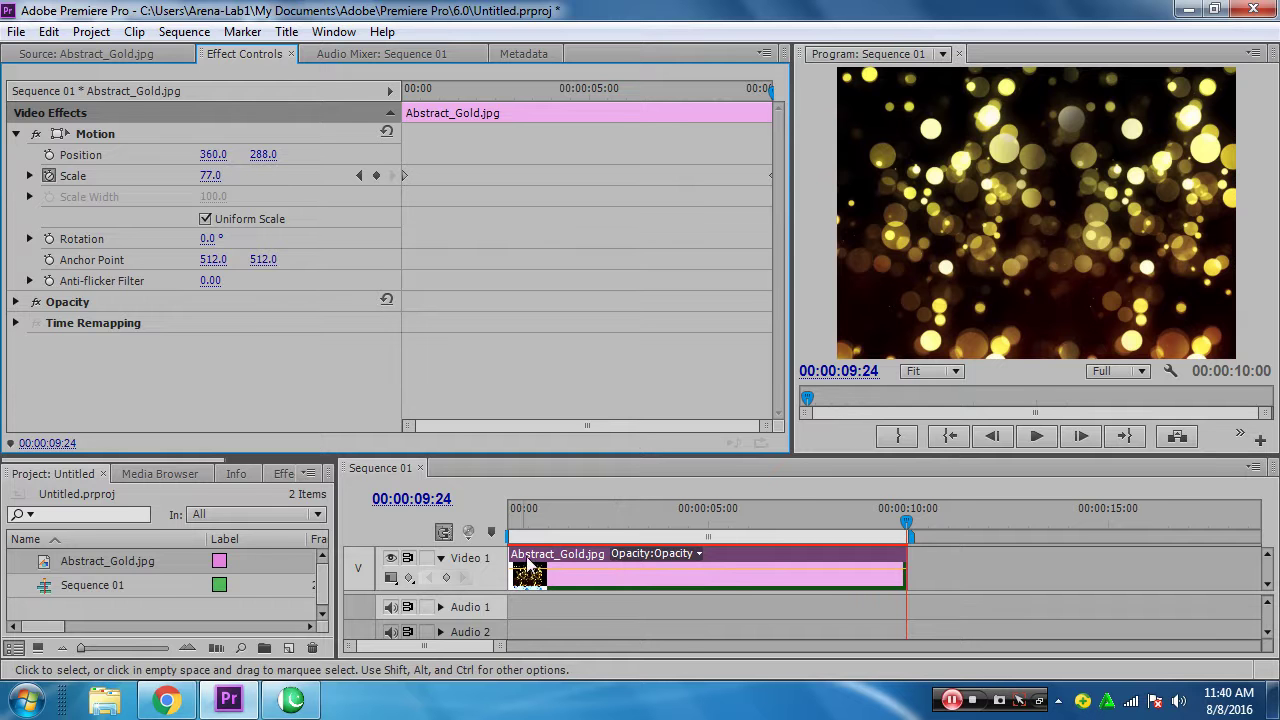
pyautogui.moveTo(583, 566)
pyautogui.click(686, 557)
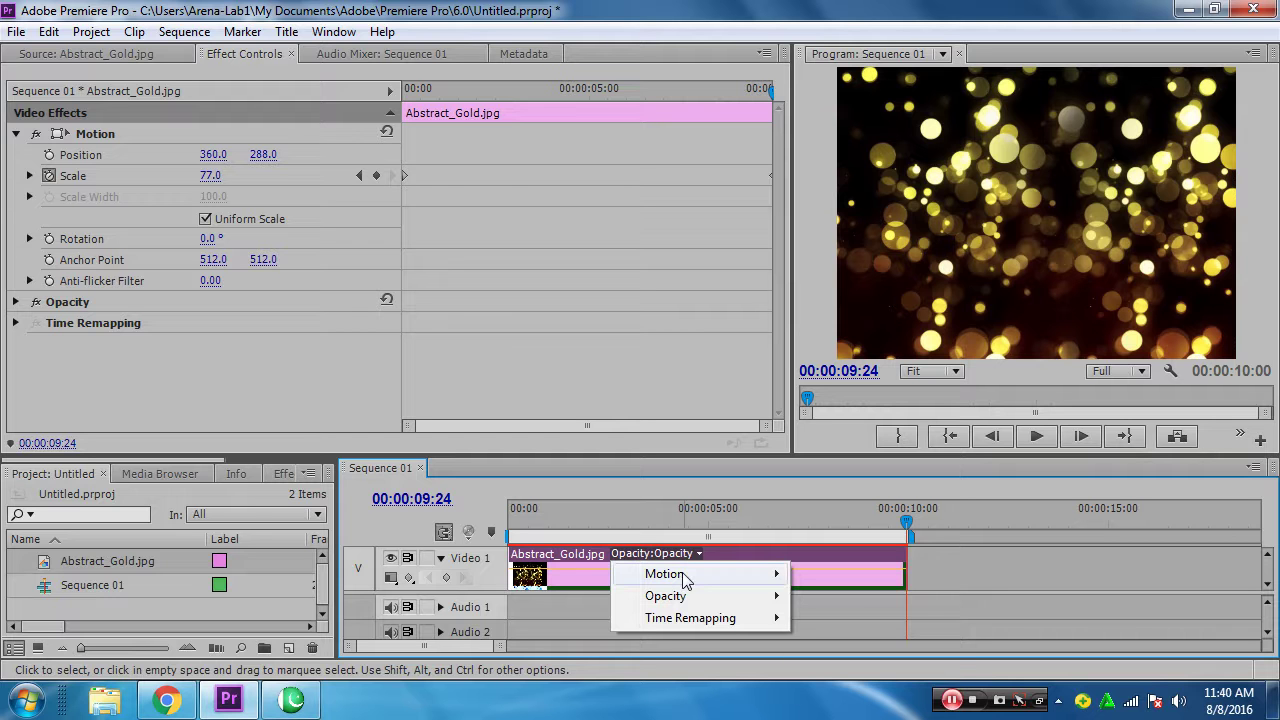
# Display the Video 1 clip's Motion: Scale keyframes instead of Opacity, with the playhead past its end
pyautogui.moveTo(686, 580)
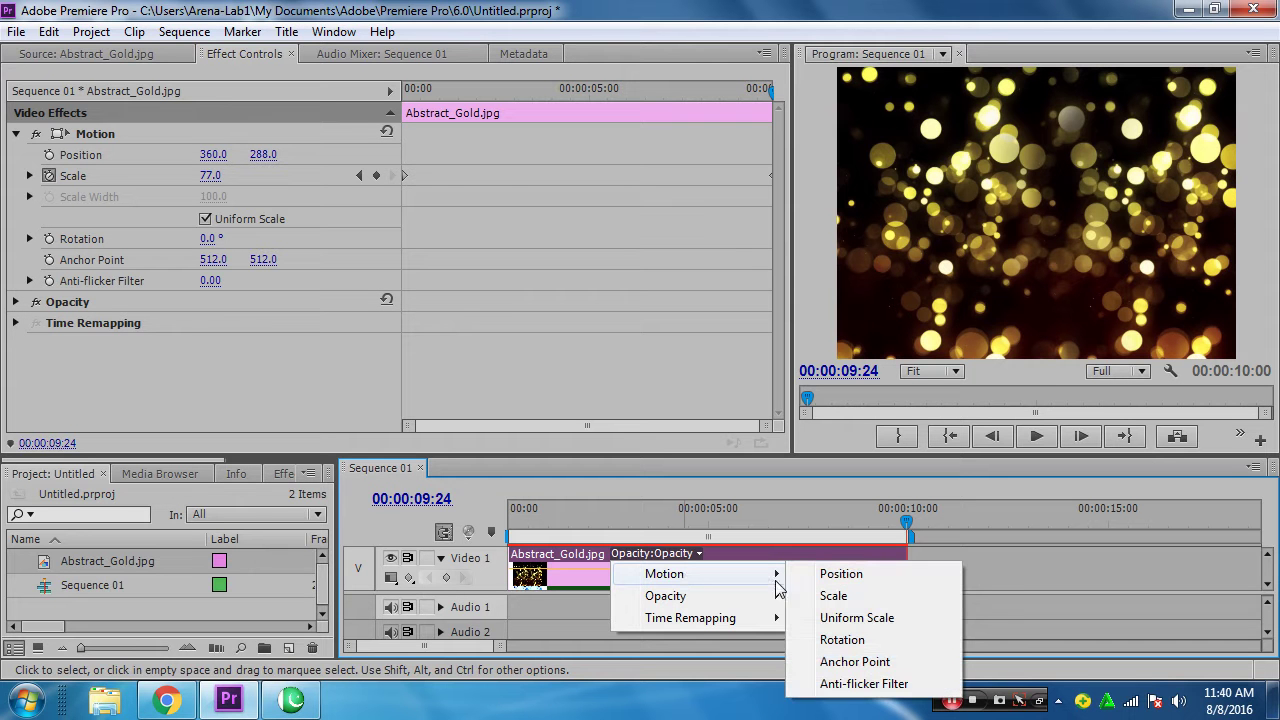
pyautogui.click(855, 598)
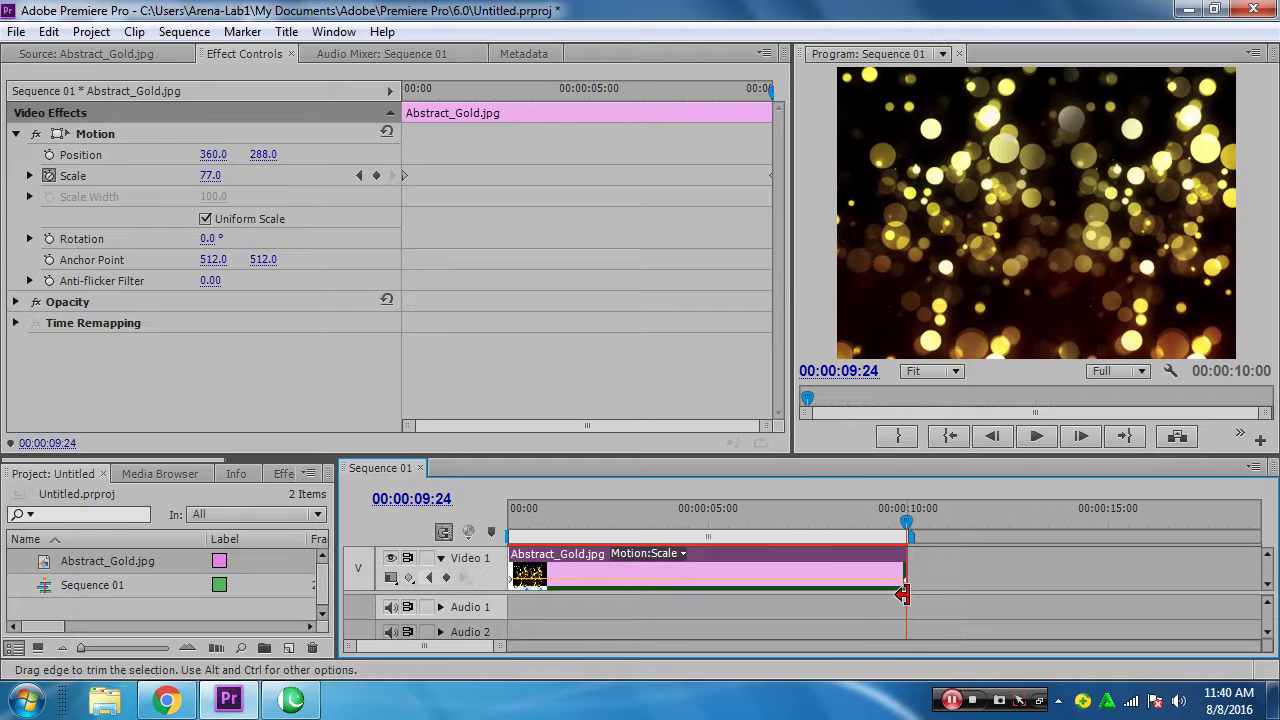
pyautogui.moveTo(906, 521); pyautogui.dragTo(924, 521)
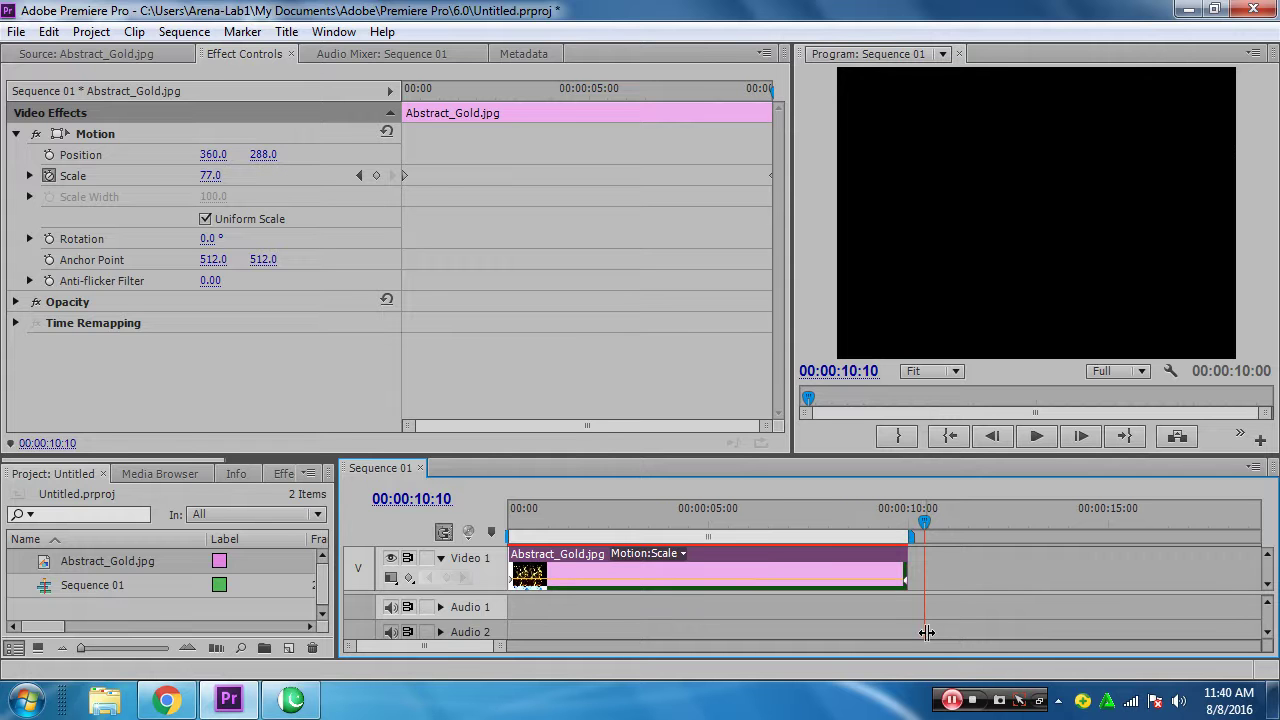
# Select the start Scale keyframe, return to 00:00:00:00, and play the 116-to-77 scale animation
pyautogui.click(405, 176)
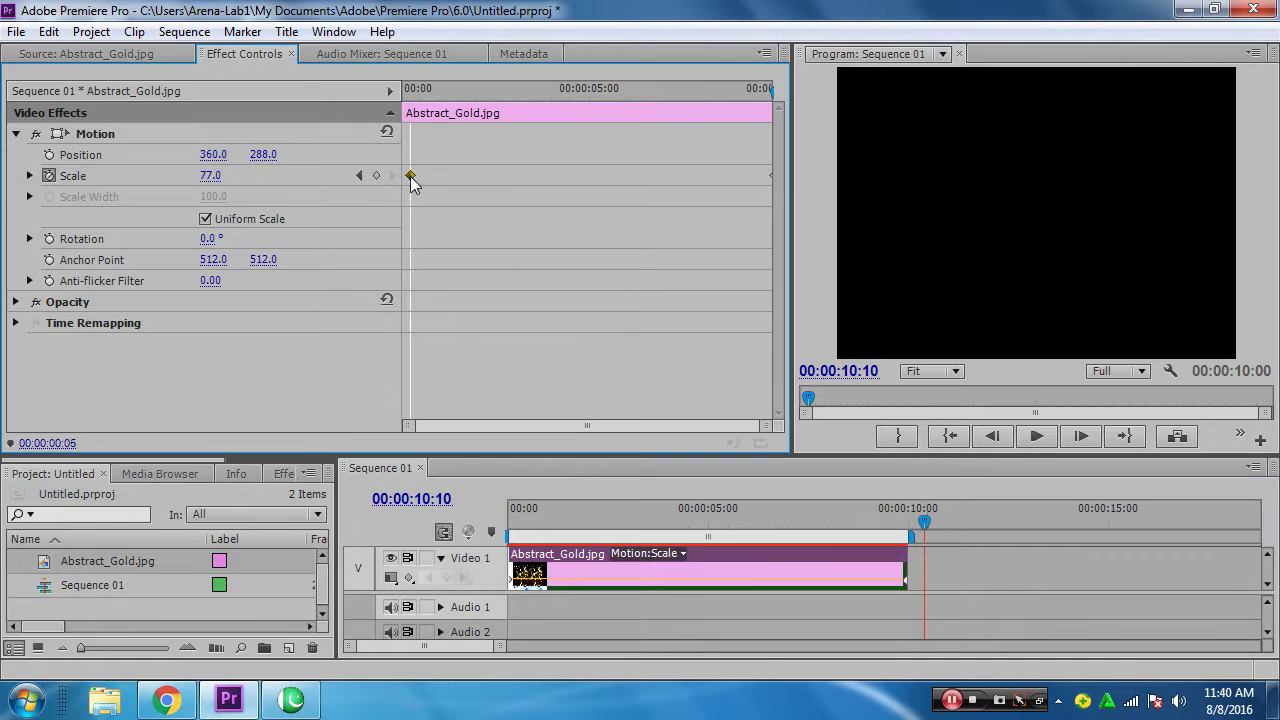
pyautogui.hotkey('ctrl', 'v')
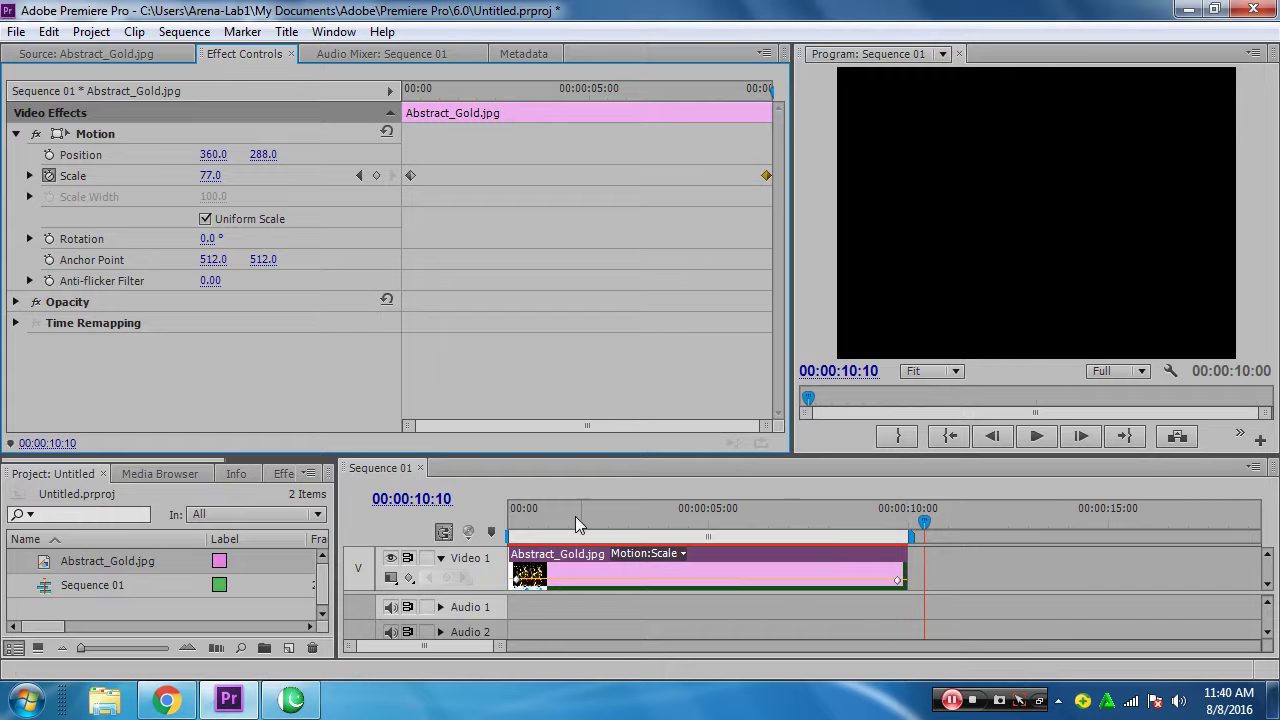
pyautogui.moveTo(527, 522); pyautogui.dragTo(508, 522)
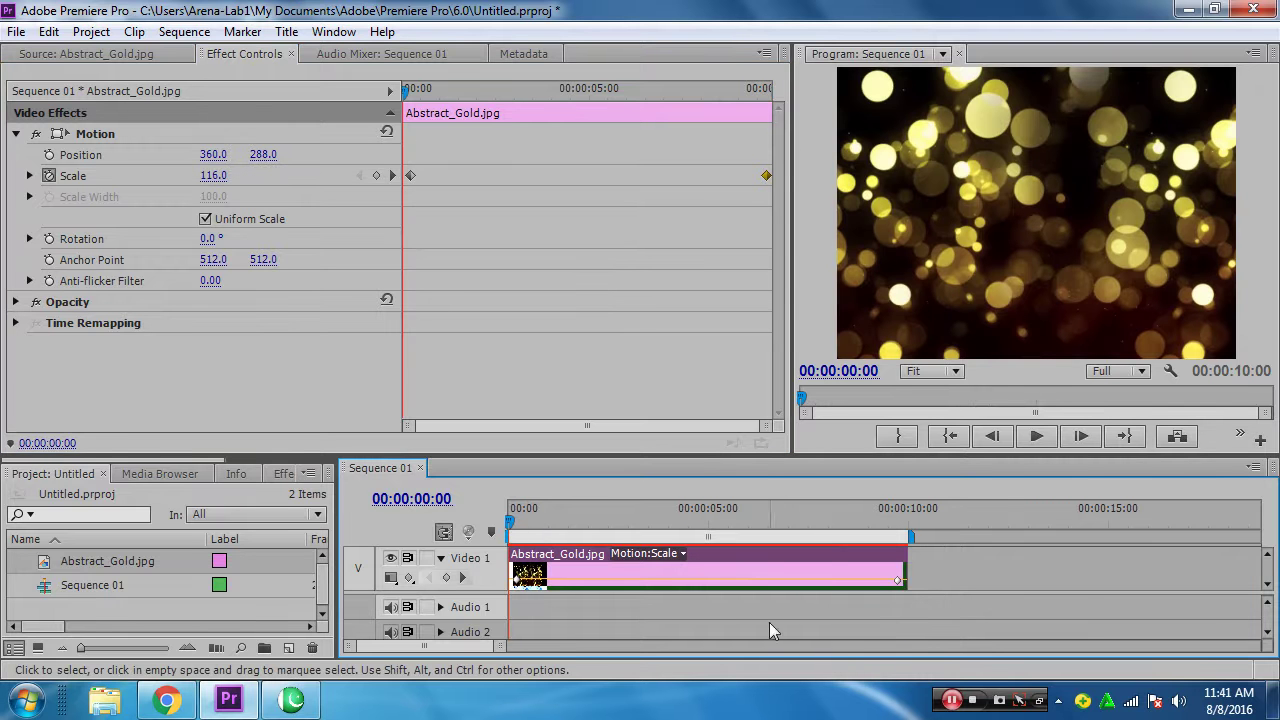
pyautogui.press('space')
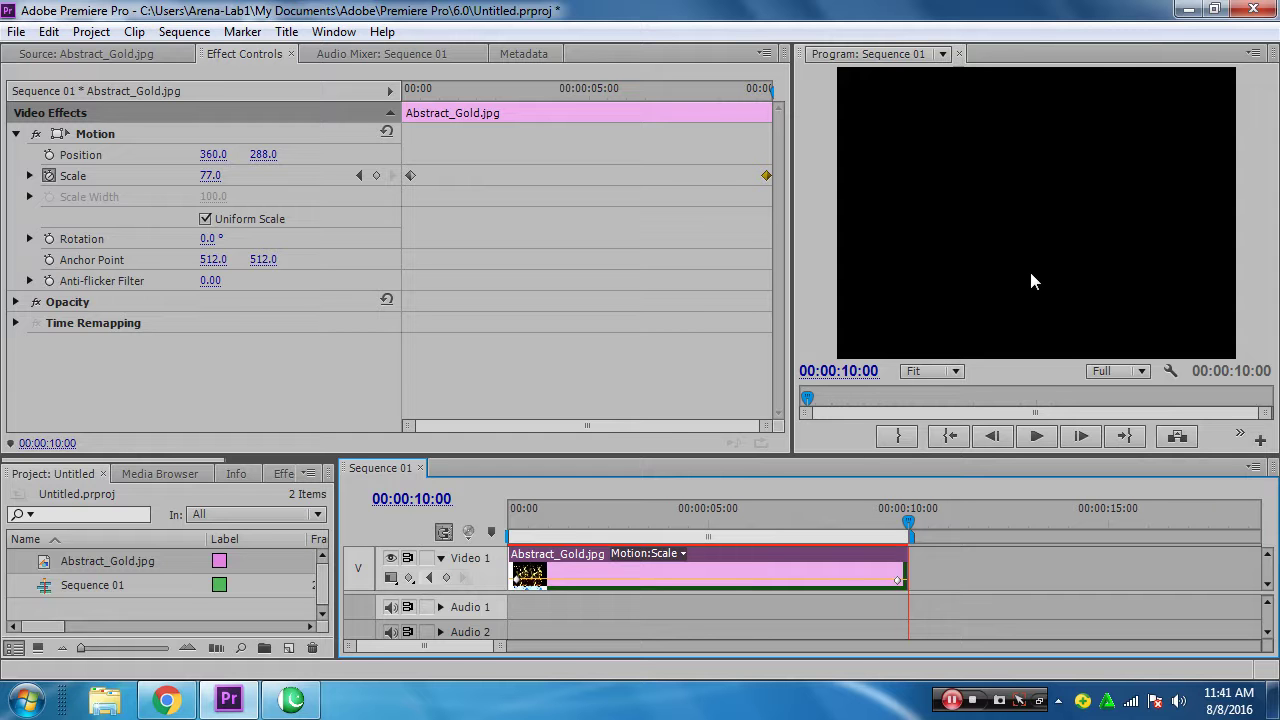
pyautogui.press('space')
pyautogui.press('space')
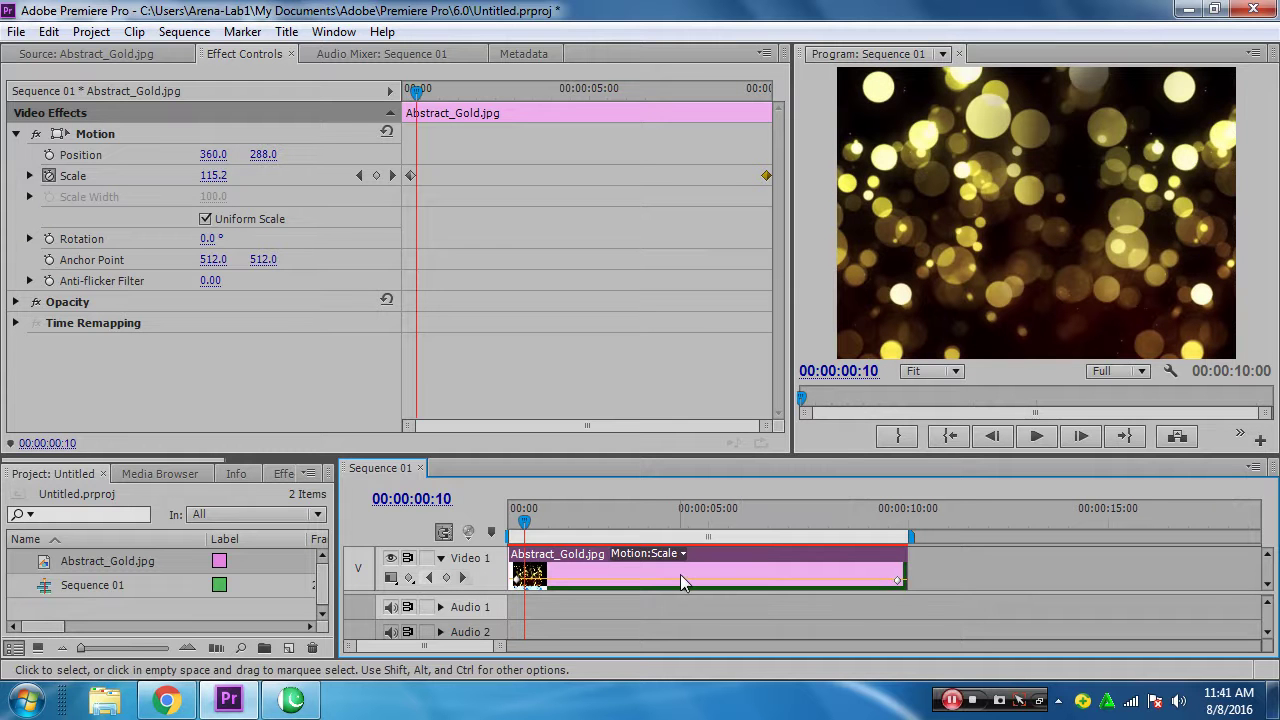
# Preview the animation up to 00:00:02:11 at Scale 106.9, then switch to Chrome
pyautogui.press('space')
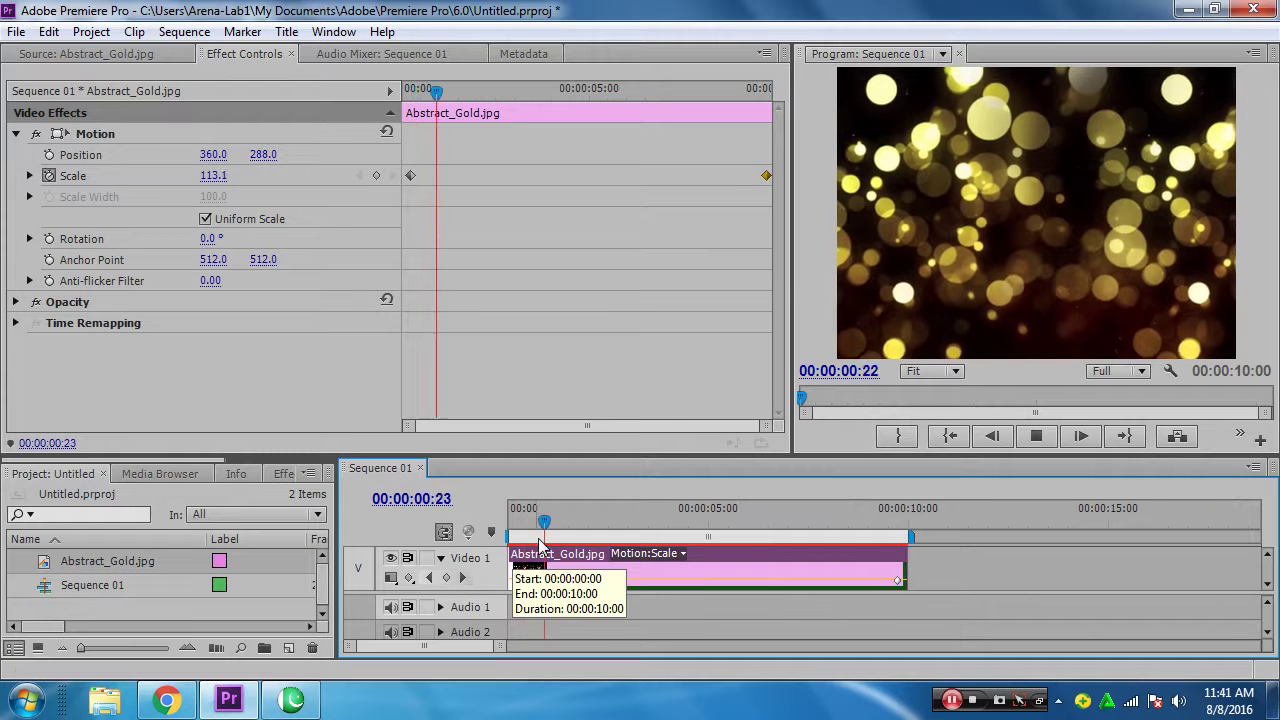
pyautogui.press('space')
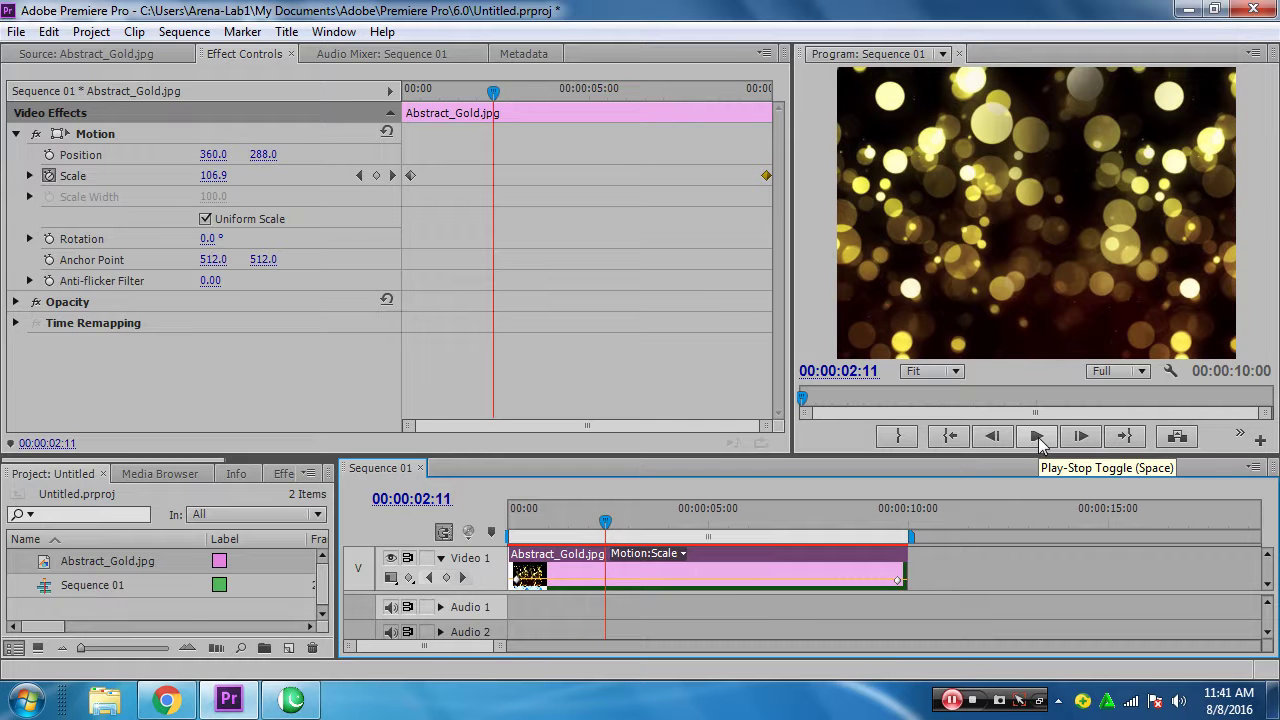
pyautogui.click(166, 700)
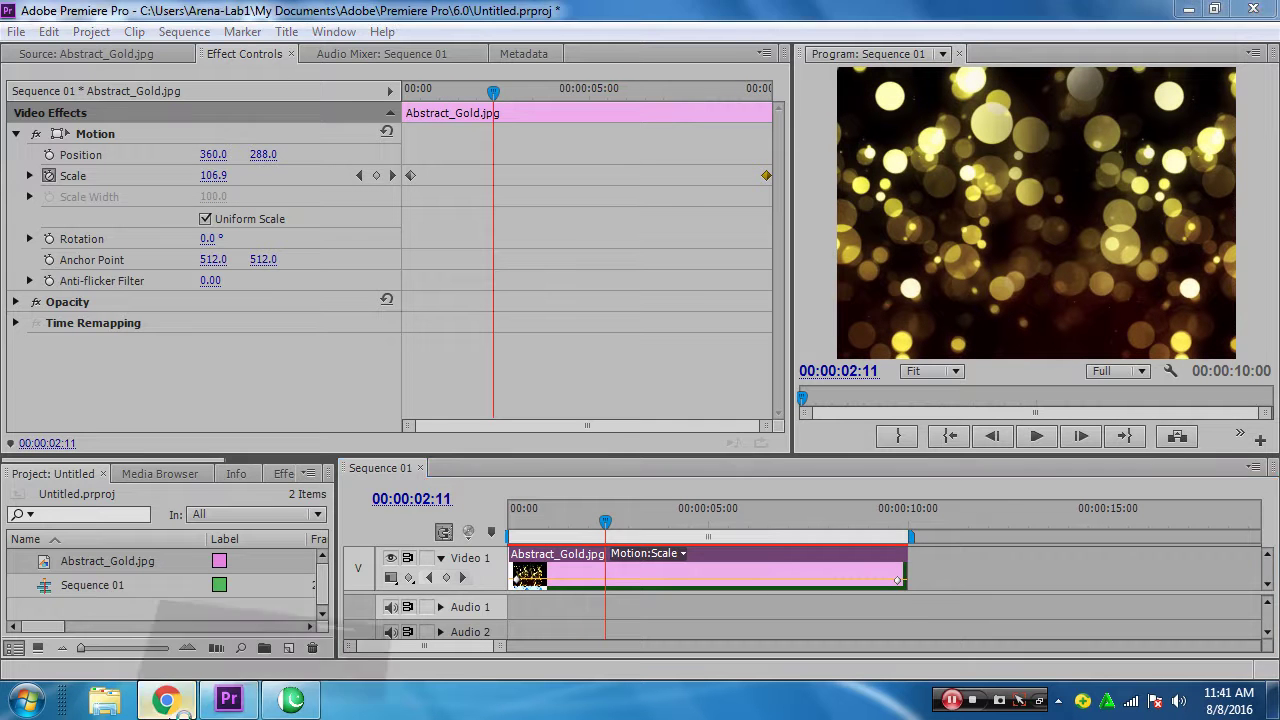
# Replay the Aye Rah-e-Haq Ke Shaheedo video from 0:03, pause it at 0:06, and return to Premiere Pro
pyautogui.click(231, 552)
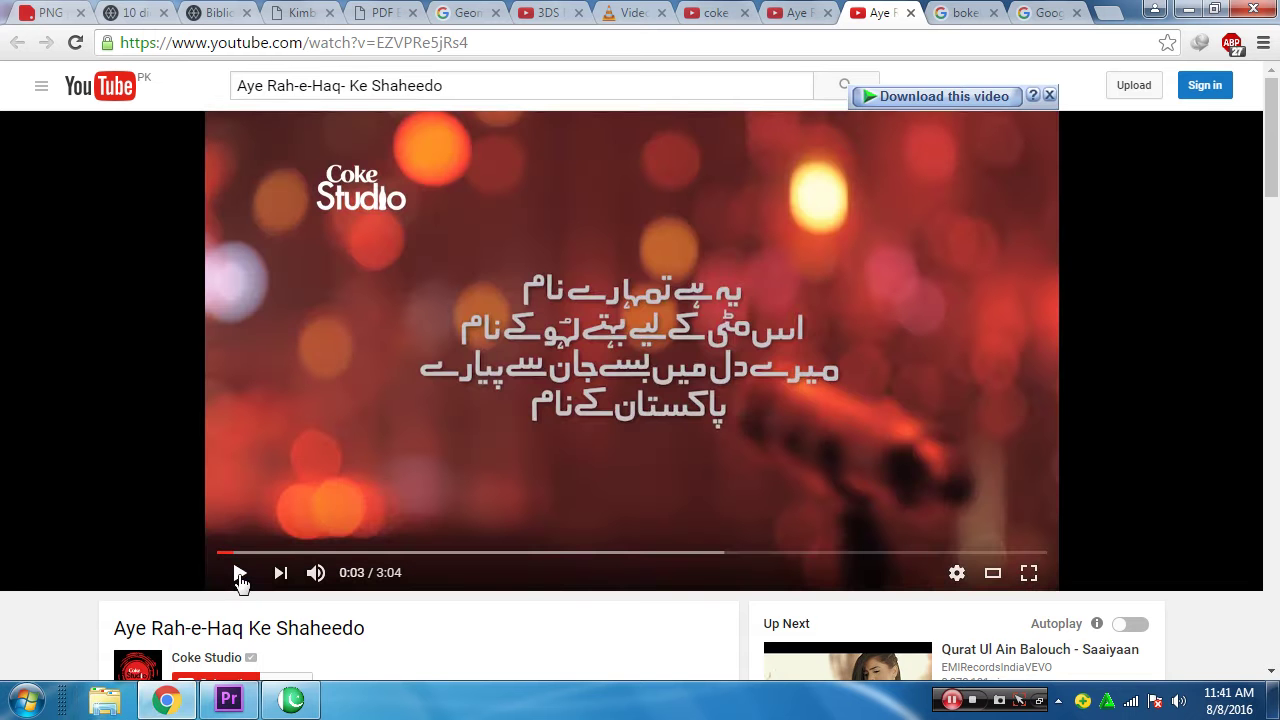
pyautogui.click(240, 575)
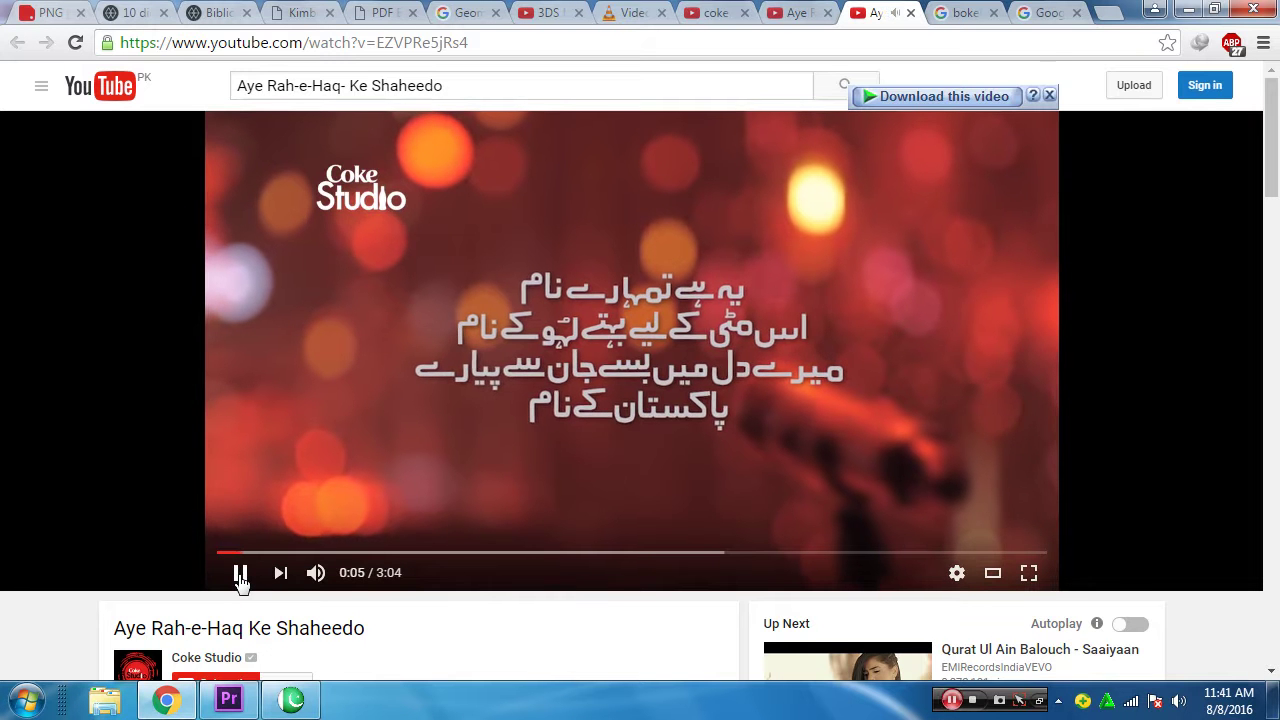
pyautogui.click(240, 576)
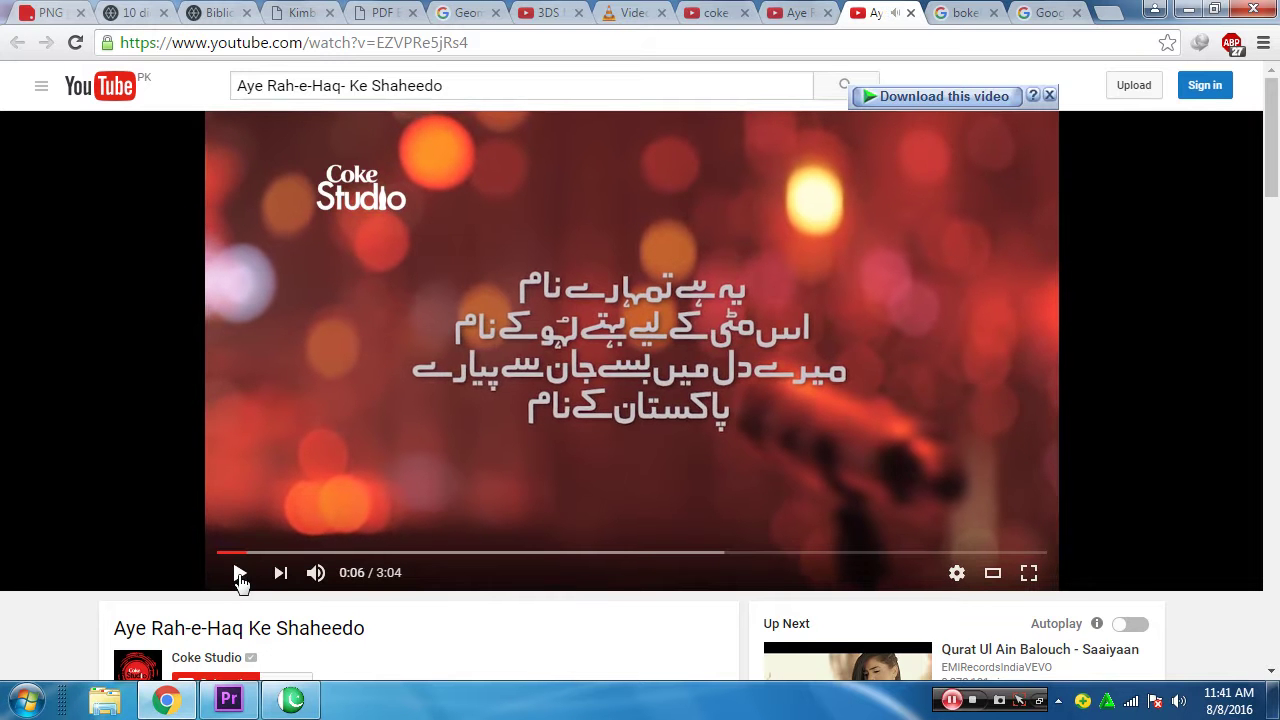
pyautogui.click(232, 702)
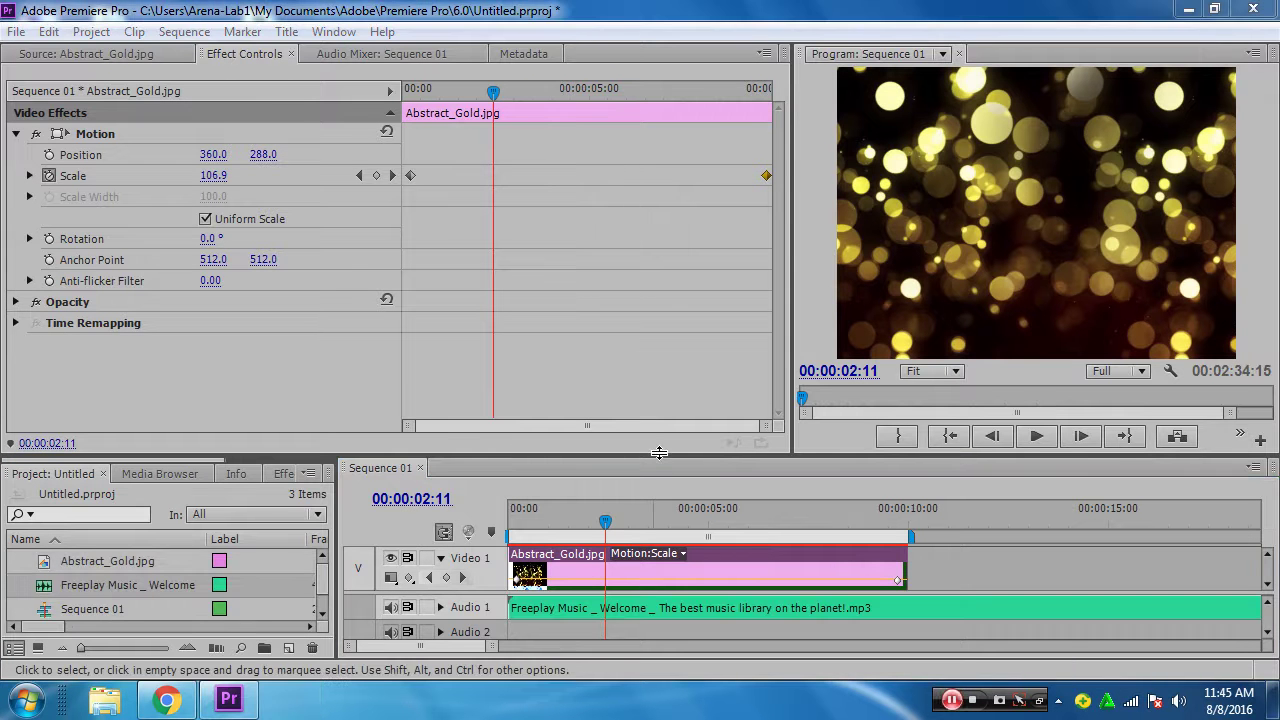
# Make the timeline taller, expand Audio 1 to reveal the Welcome music waveform, and move toward 10 seconds
pyautogui.moveTo(659, 457); pyautogui.dragTo(664, 363)
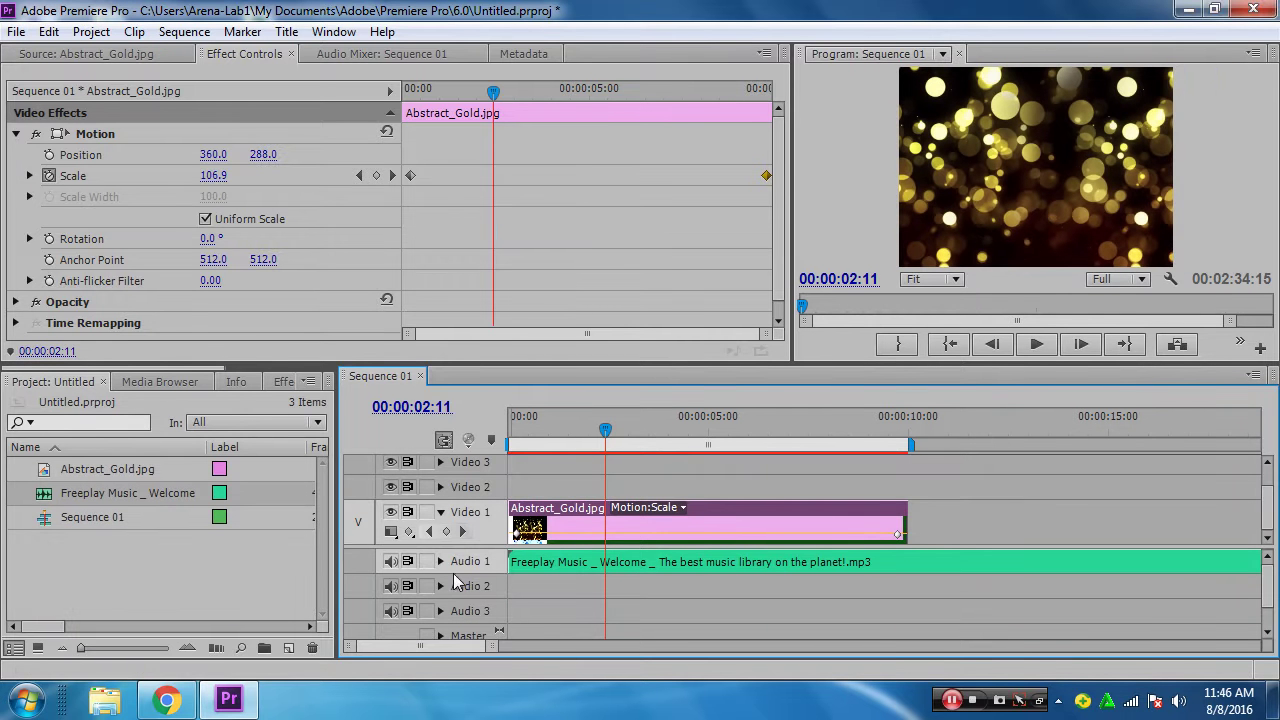
pyautogui.click(441, 513)
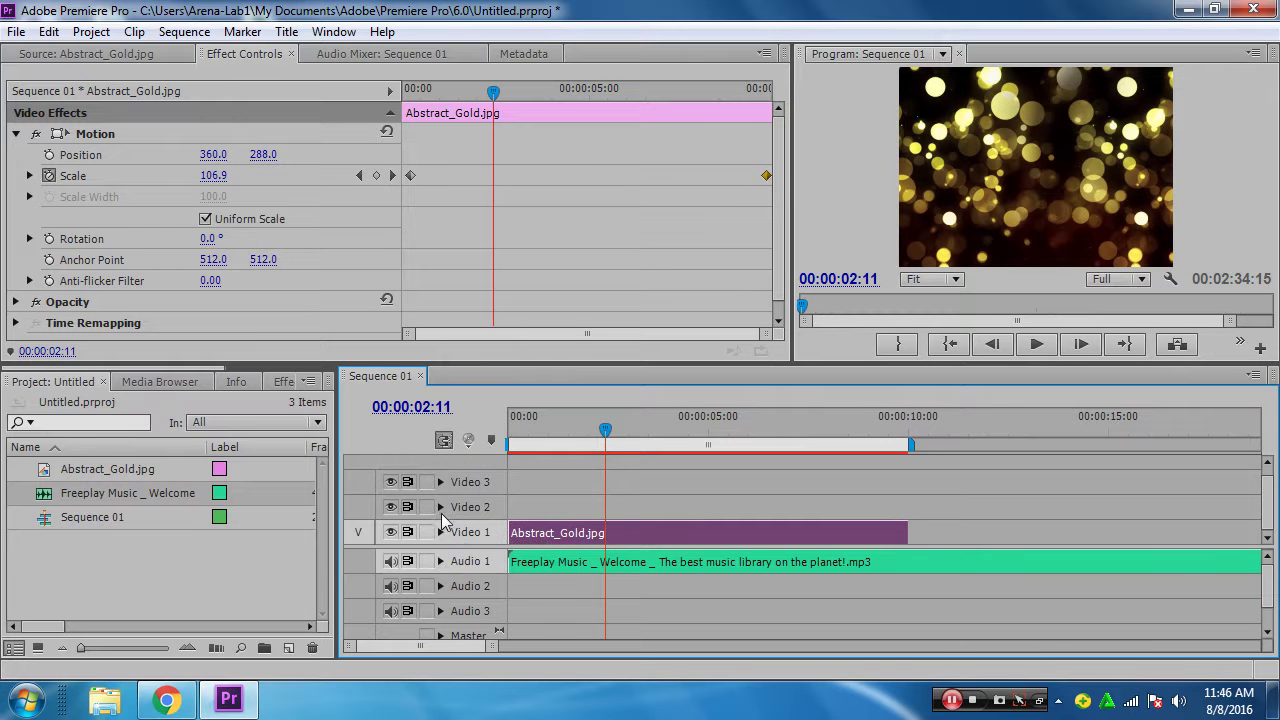
pyautogui.click(440, 533)
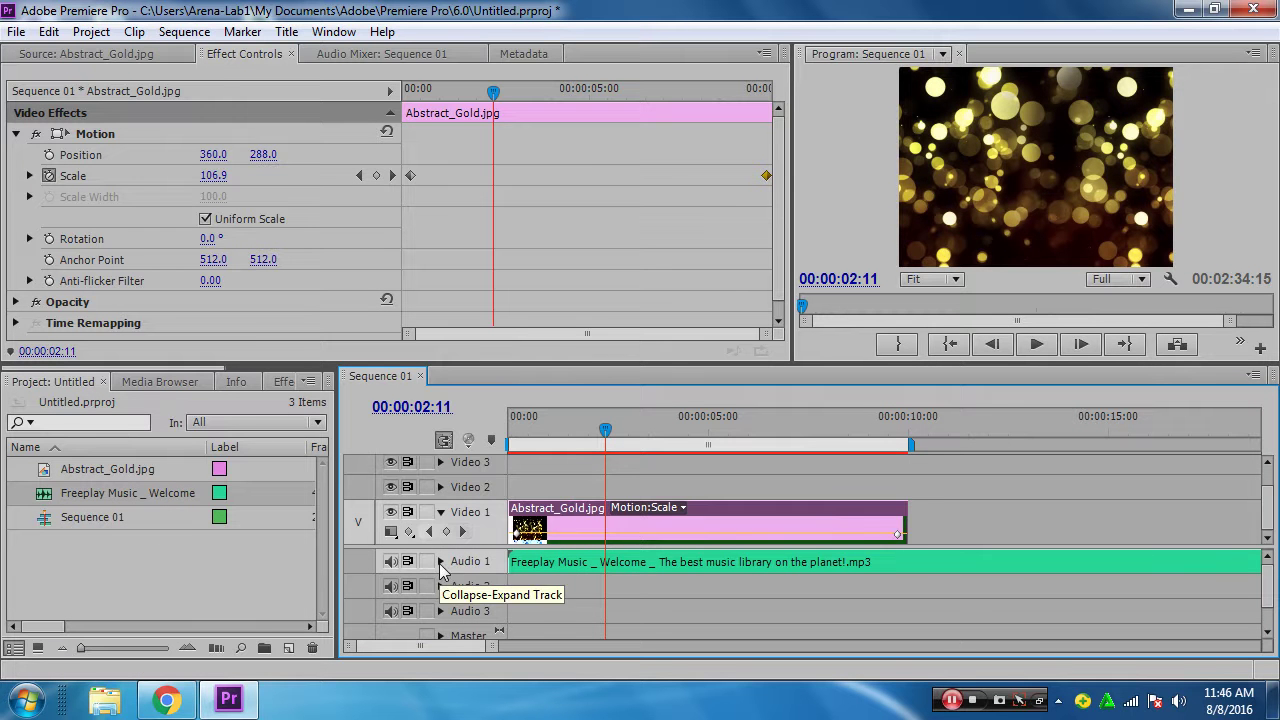
pyautogui.click(441, 563)
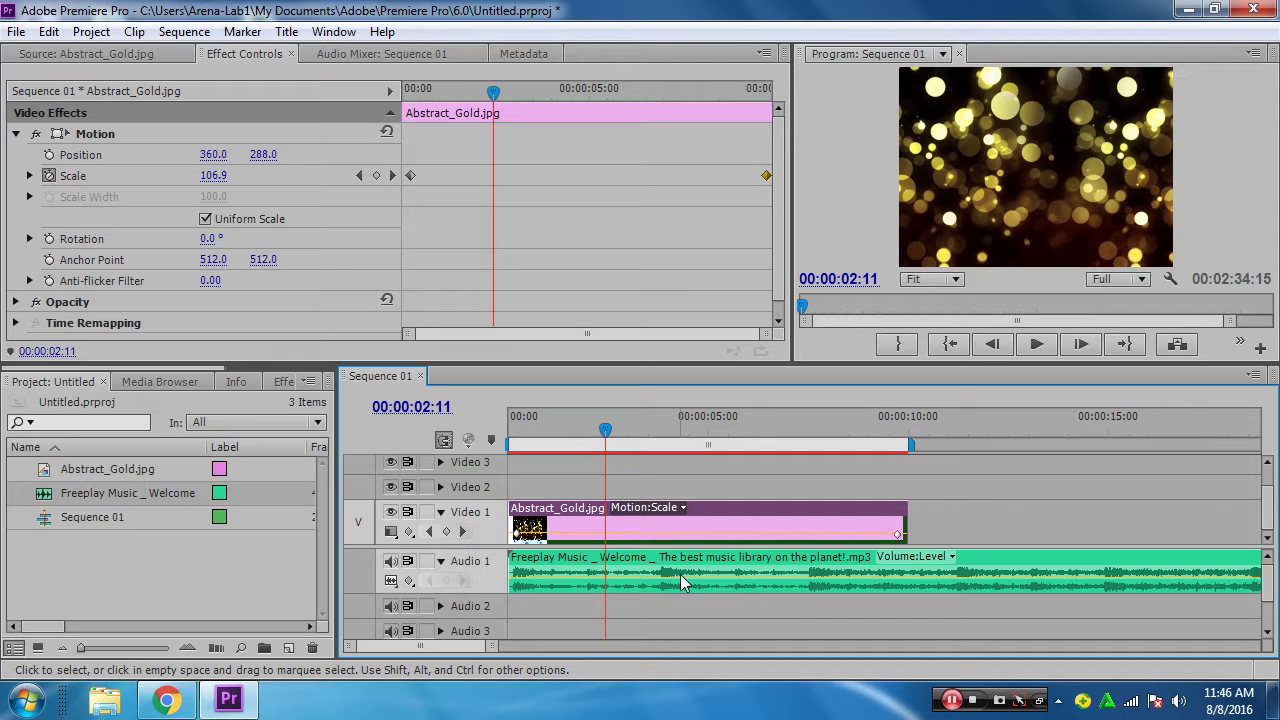
pyautogui.moveTo(869, 420); pyautogui.dragTo(910, 432)
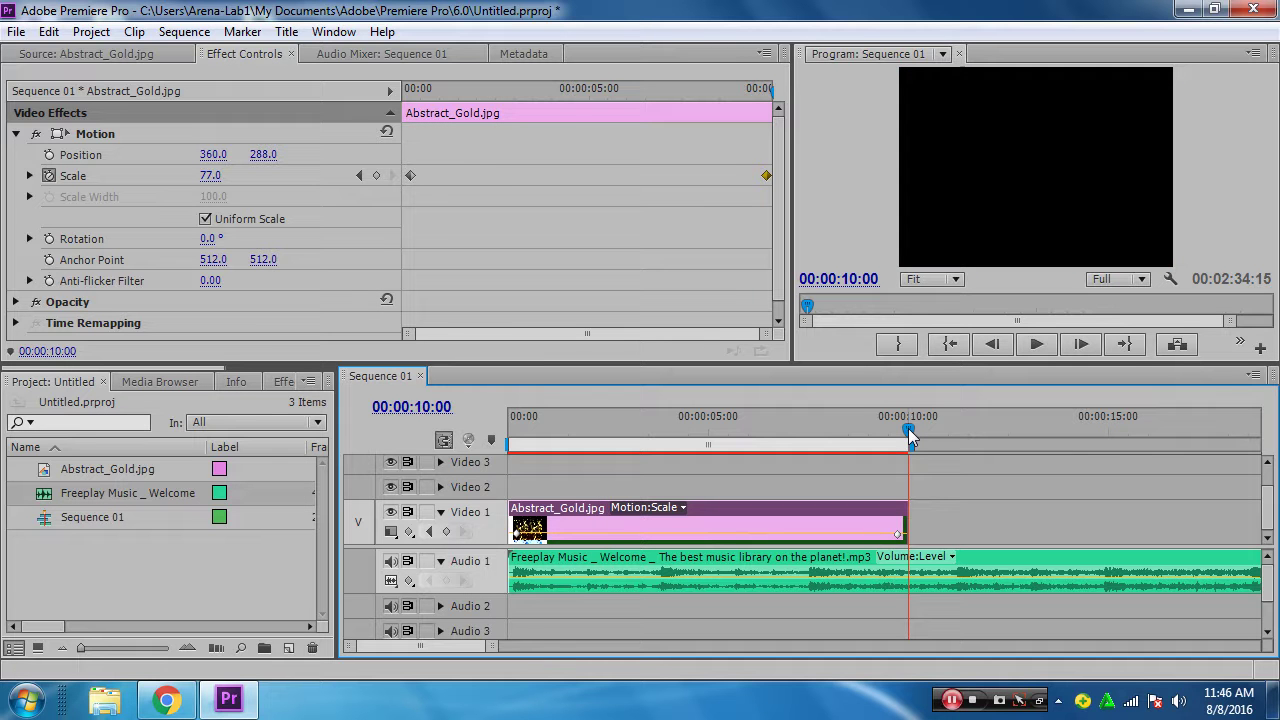
# Add markers at 00:00:10:00 and 00:00:12:22, then park the playhead at 10 seconds with nothing selected
pyautogui.press('m')
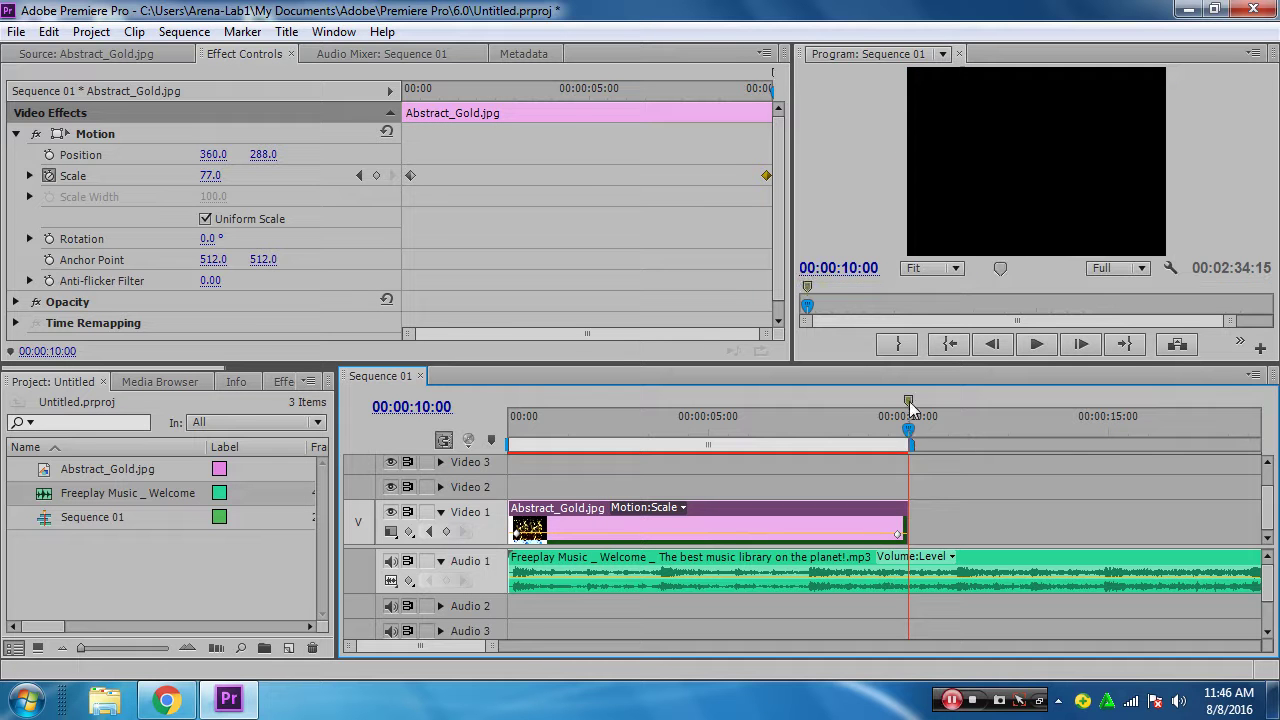
pyautogui.moveTo(913, 430); pyautogui.dragTo(1023, 432)
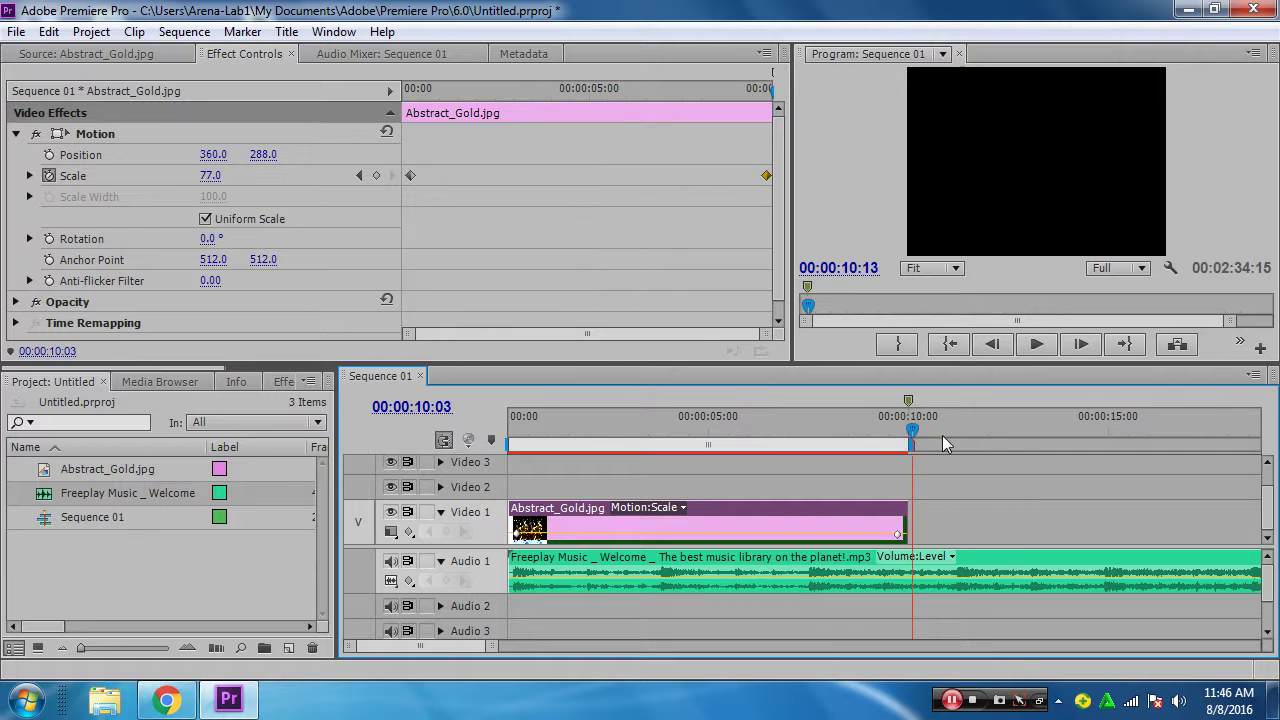
pyautogui.press('m')
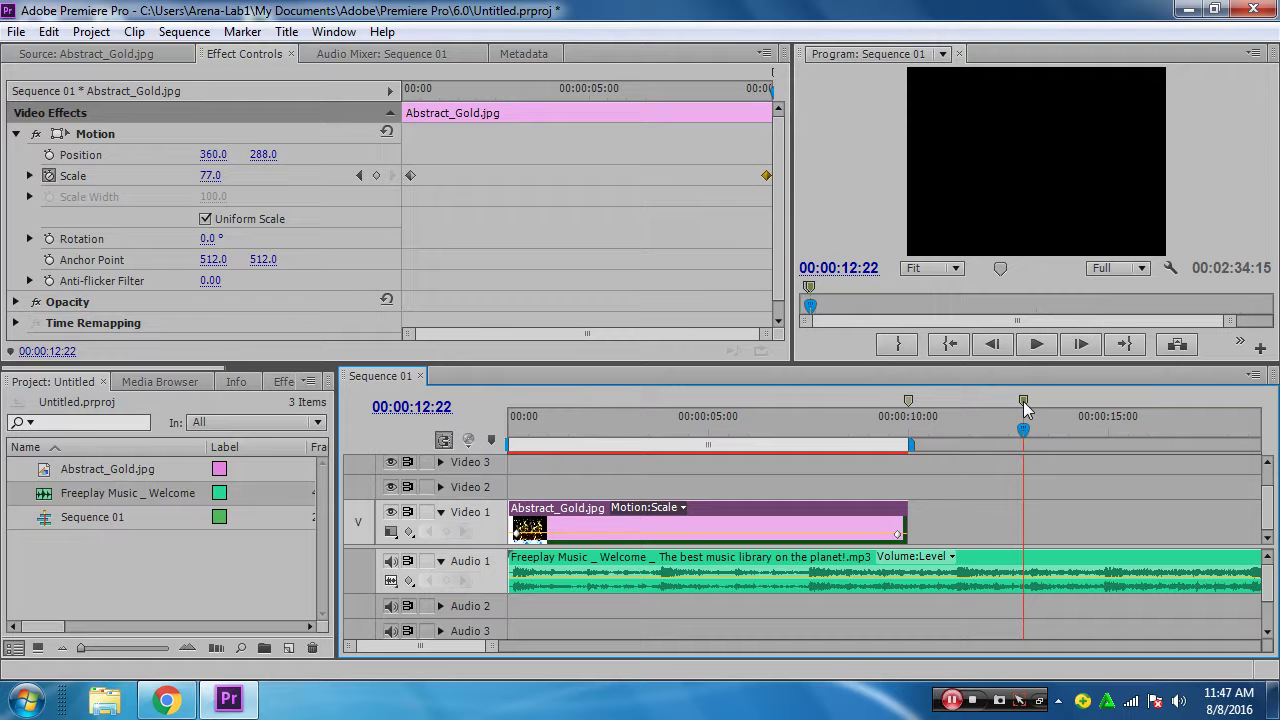
pyautogui.press('Home')
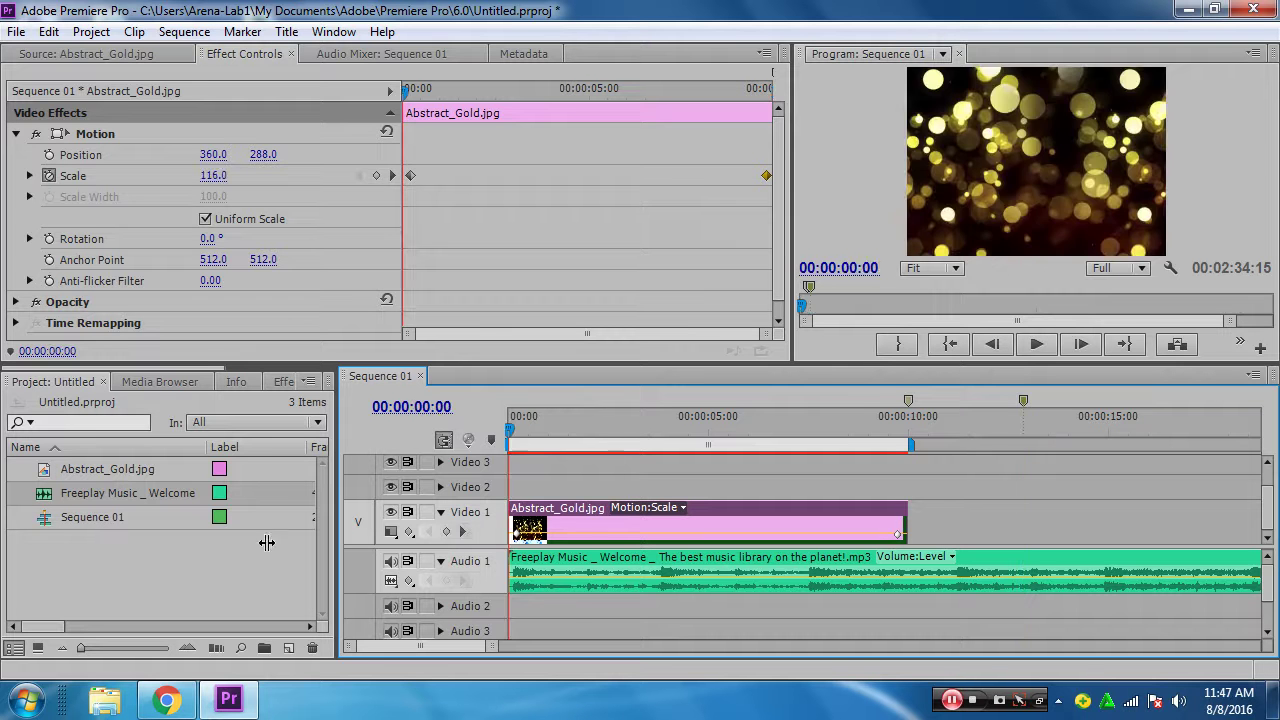
pyautogui.click(908, 428)
pyautogui.click(930, 487)
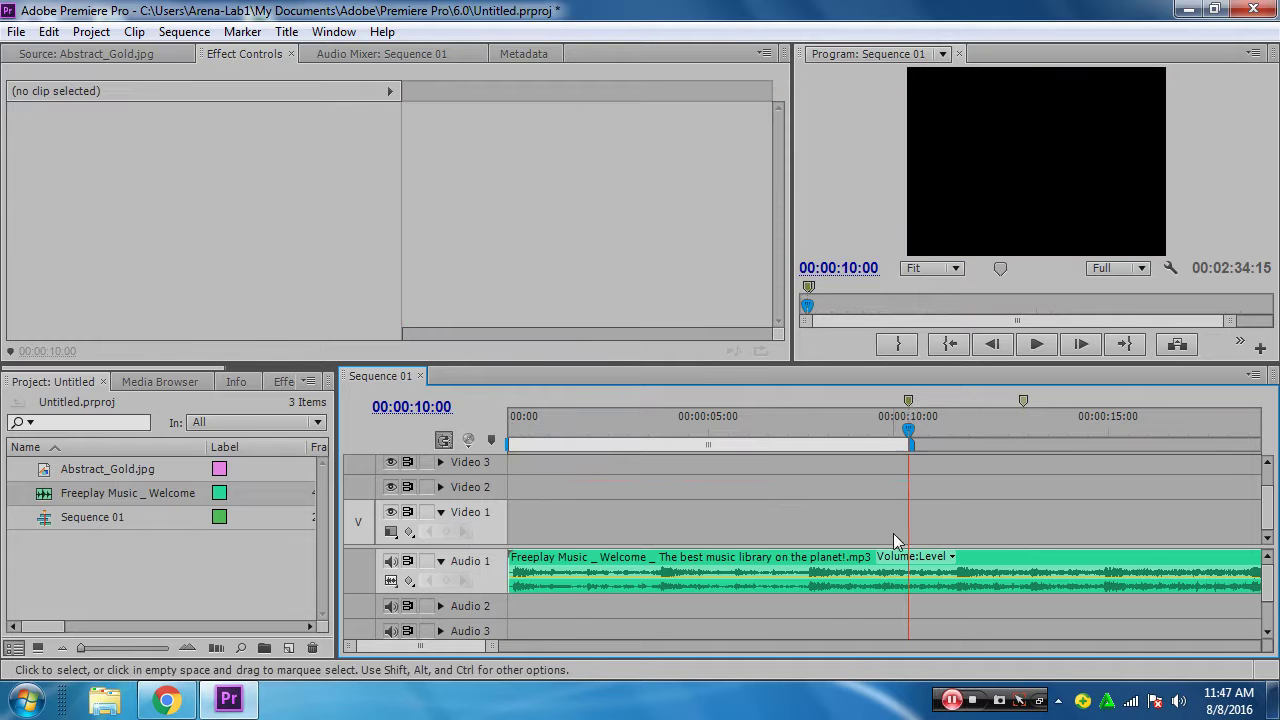
# Clear all markers from Sequence 01 using the time ruler's context menu
pyautogui.rightClick(910, 400)
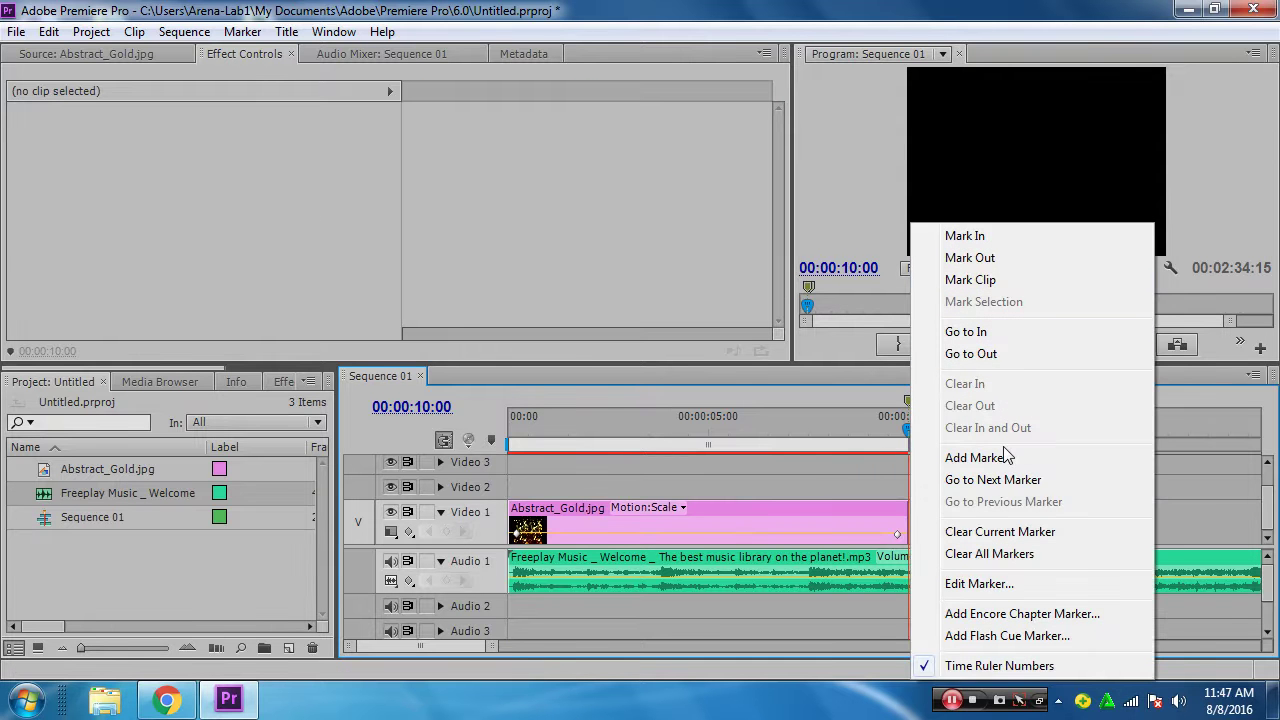
pyautogui.click(989, 553)
pyautogui.click(509, 416)
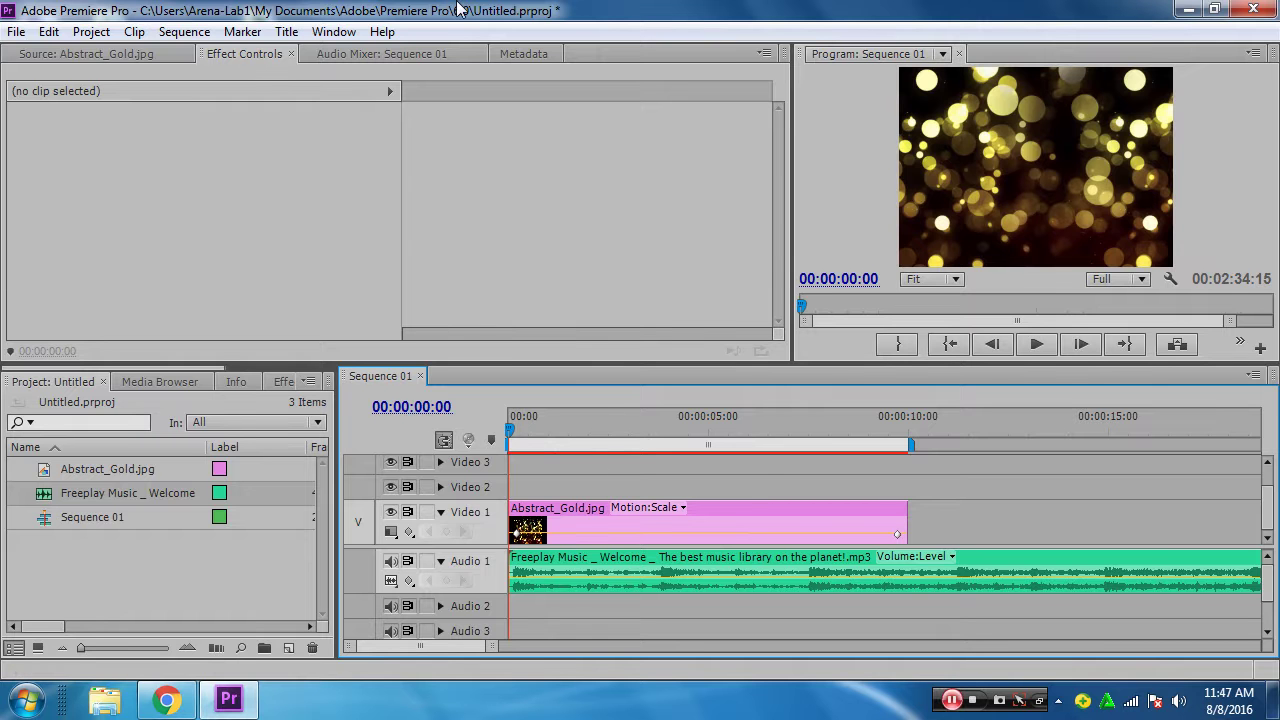
# Play the sequence and tap M to drop markers about a second apart
pyautogui.press('m')
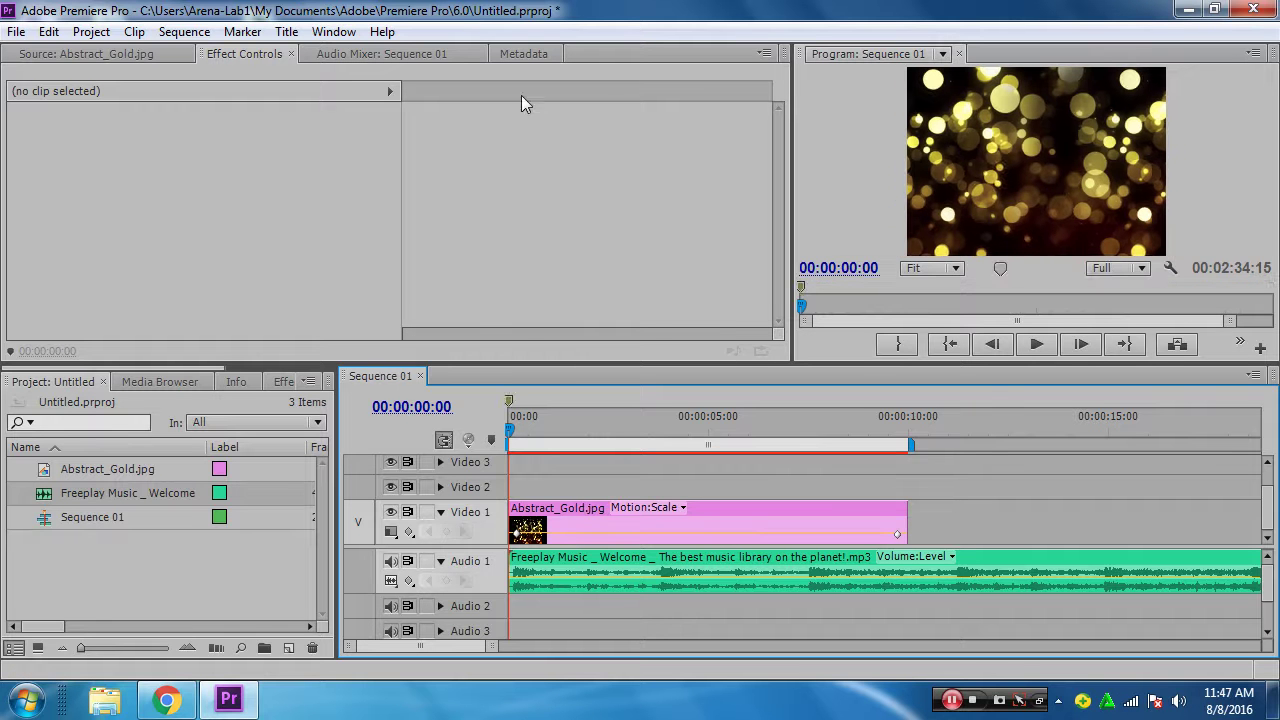
pyautogui.hotkey('ctrl', 'z')
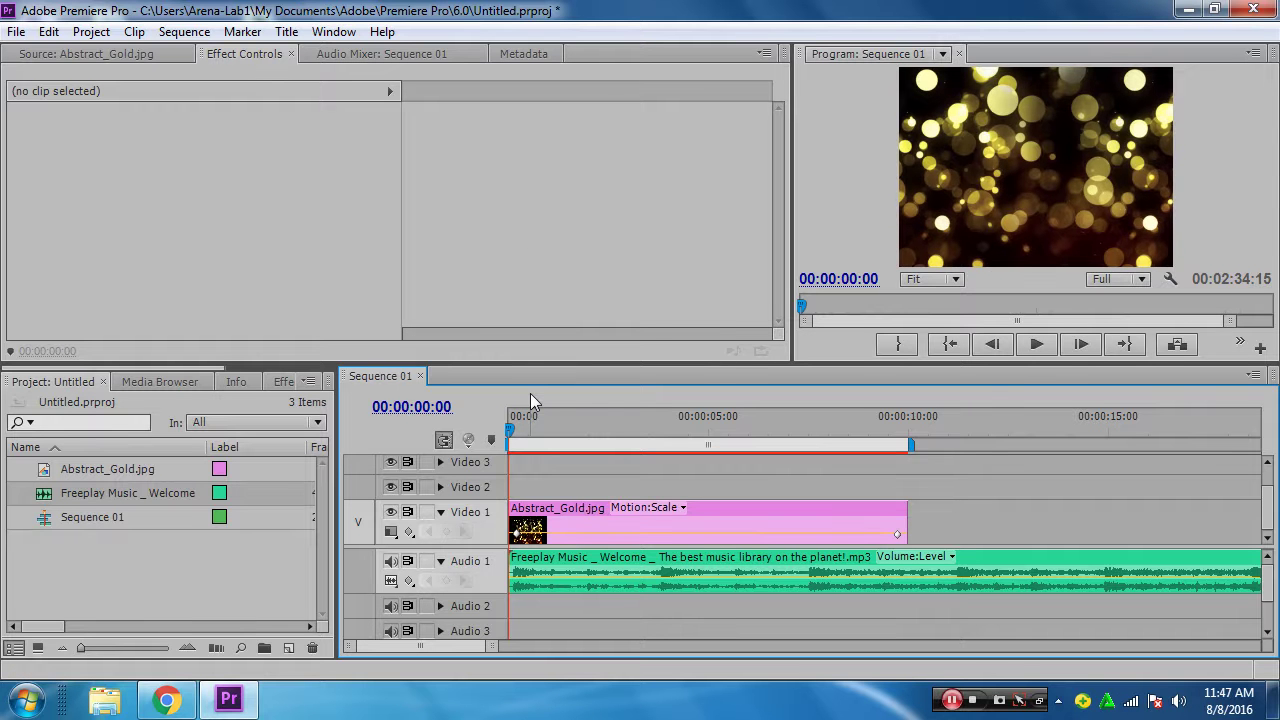
pyautogui.press('space')
pyautogui.press('m')
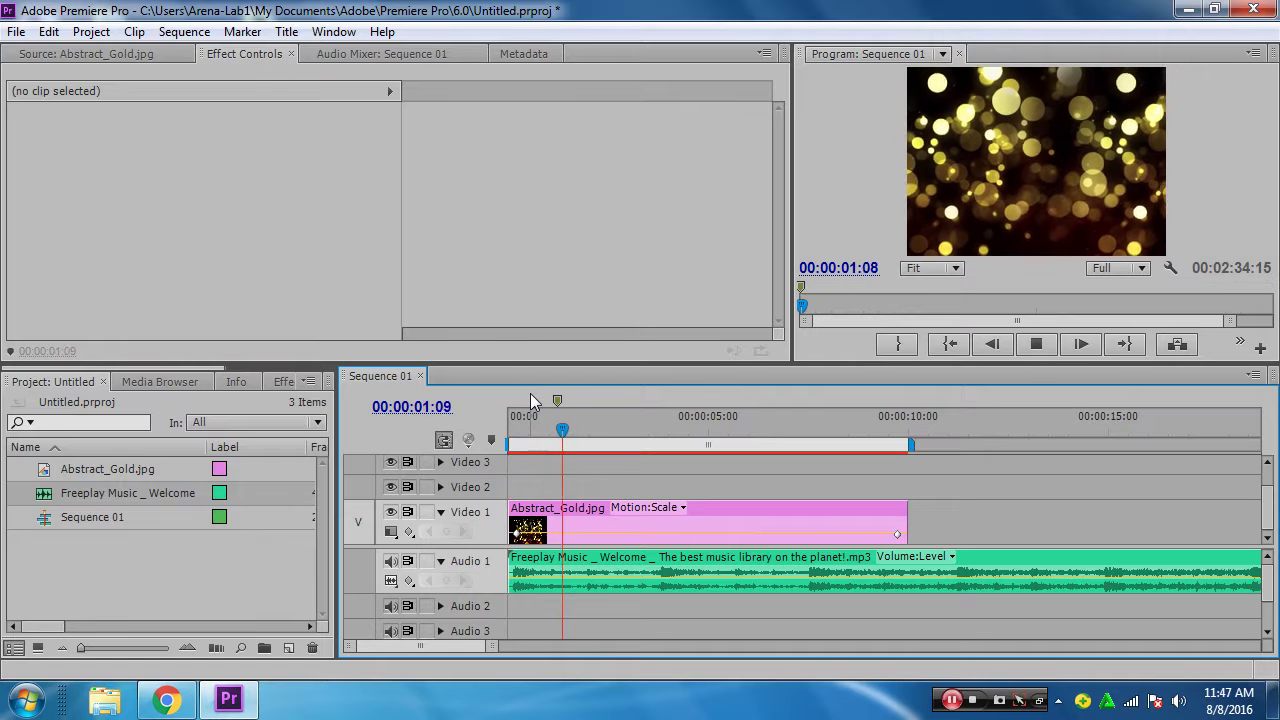
pyautogui.press('m')
pyautogui.press('m')
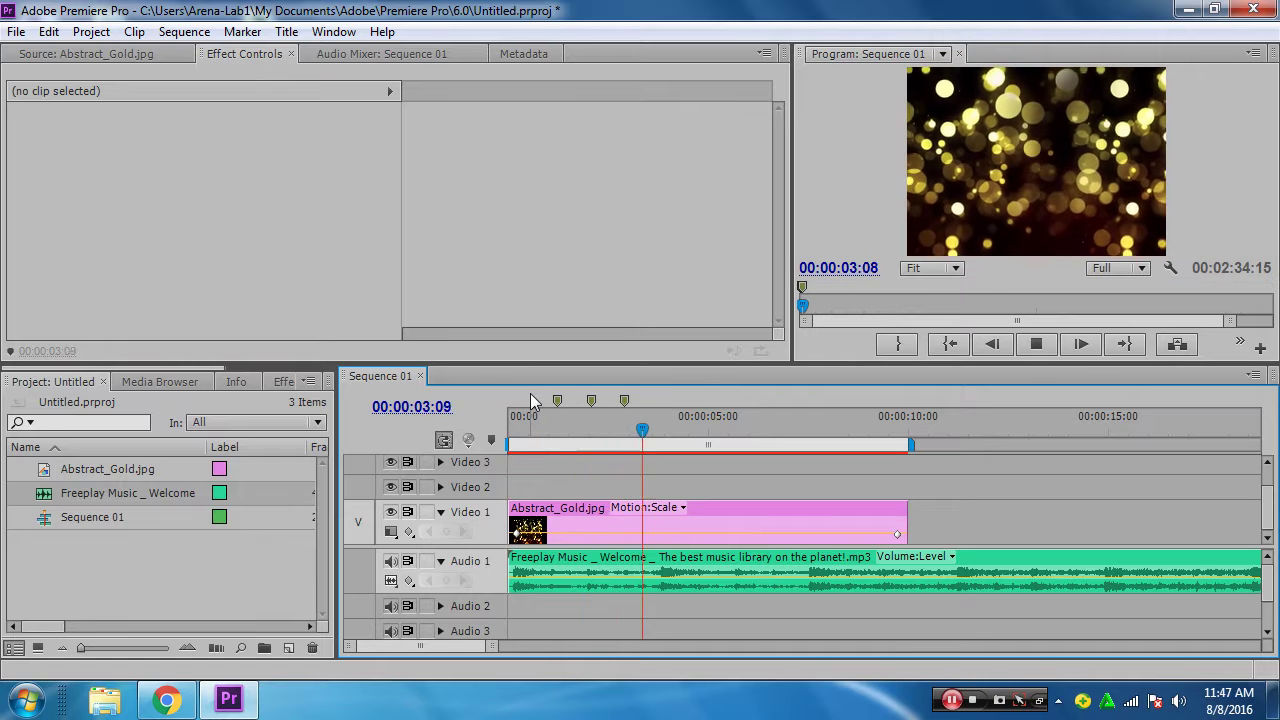
pyautogui.press('m')
pyautogui.press('m')
pyautogui.press('m')
pyautogui.press('m')
pyautogui.press('m')
pyautogui.press('space')
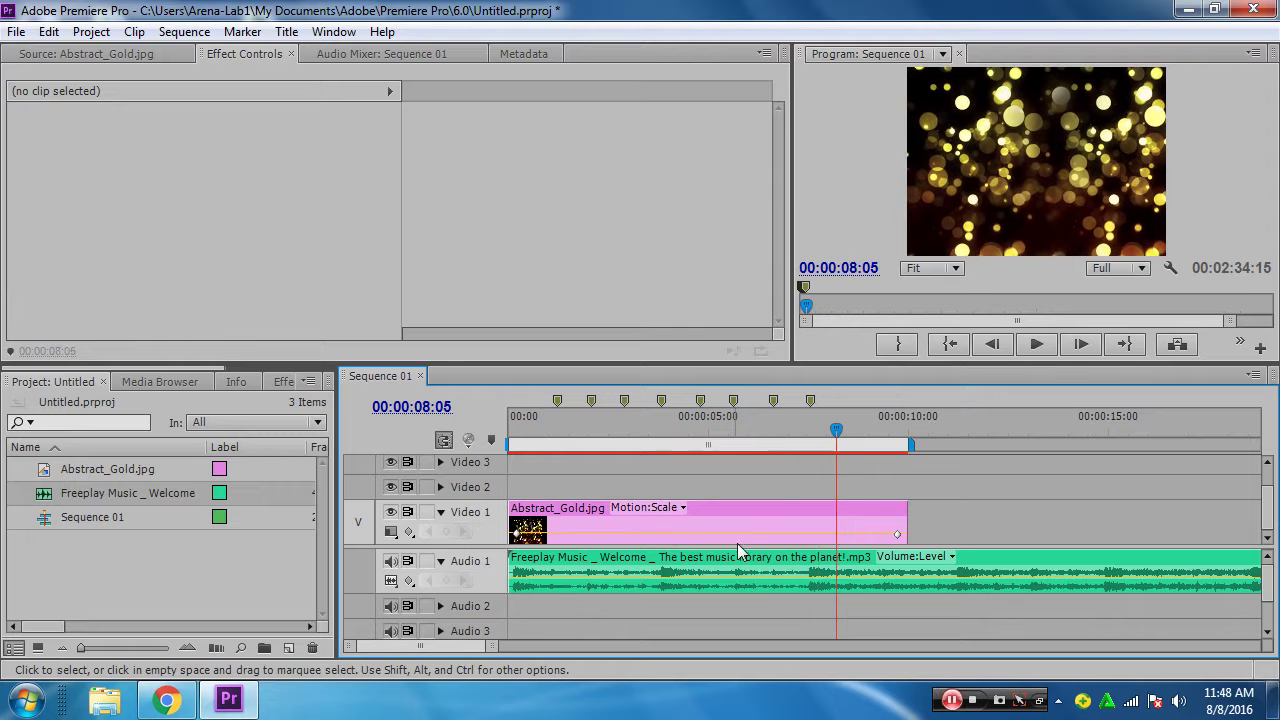
# Step the playhead back to roughly seven, six and five seconds to review the markers
pyautogui.moveTo(803, 428); pyautogui.dragTo(808, 428)
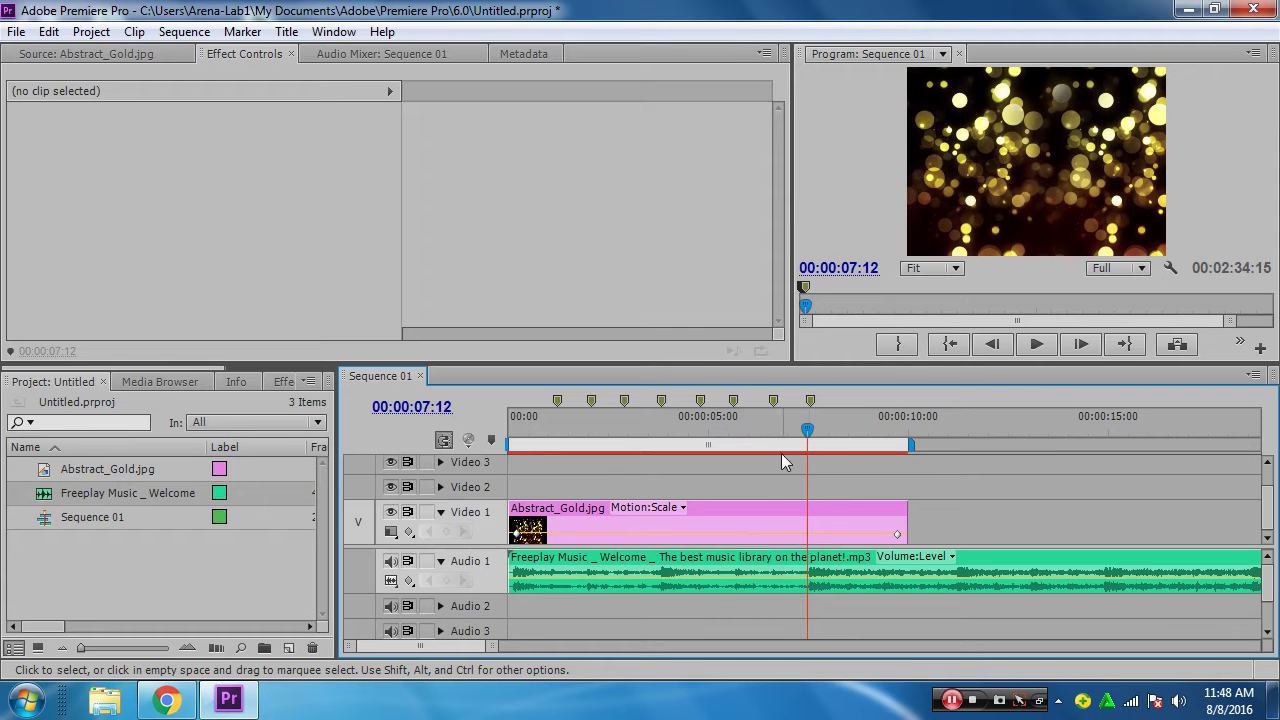
pyautogui.click(775, 428)
pyautogui.click(729, 430)
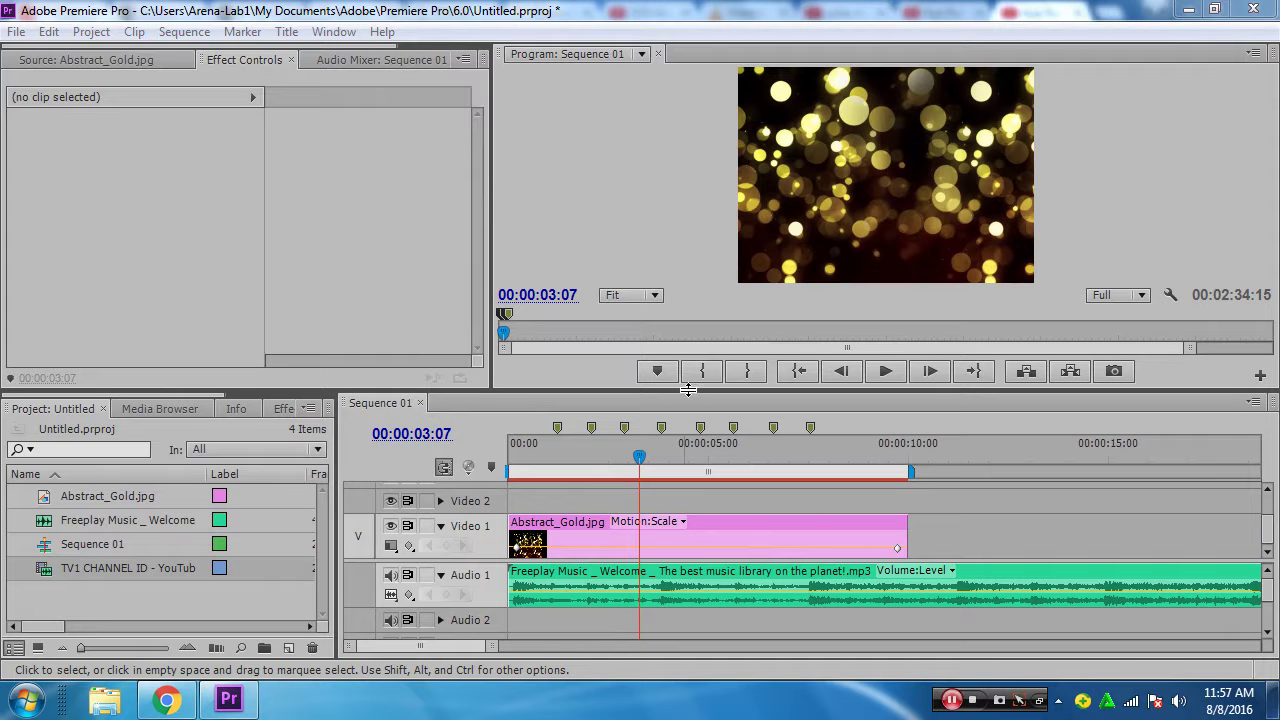
# Enlarge the timeline area and move the Freeplay Music clip from Audio 1 to Audio 2
pyautogui.moveTo(688, 390); pyautogui.dragTo(688, 347)
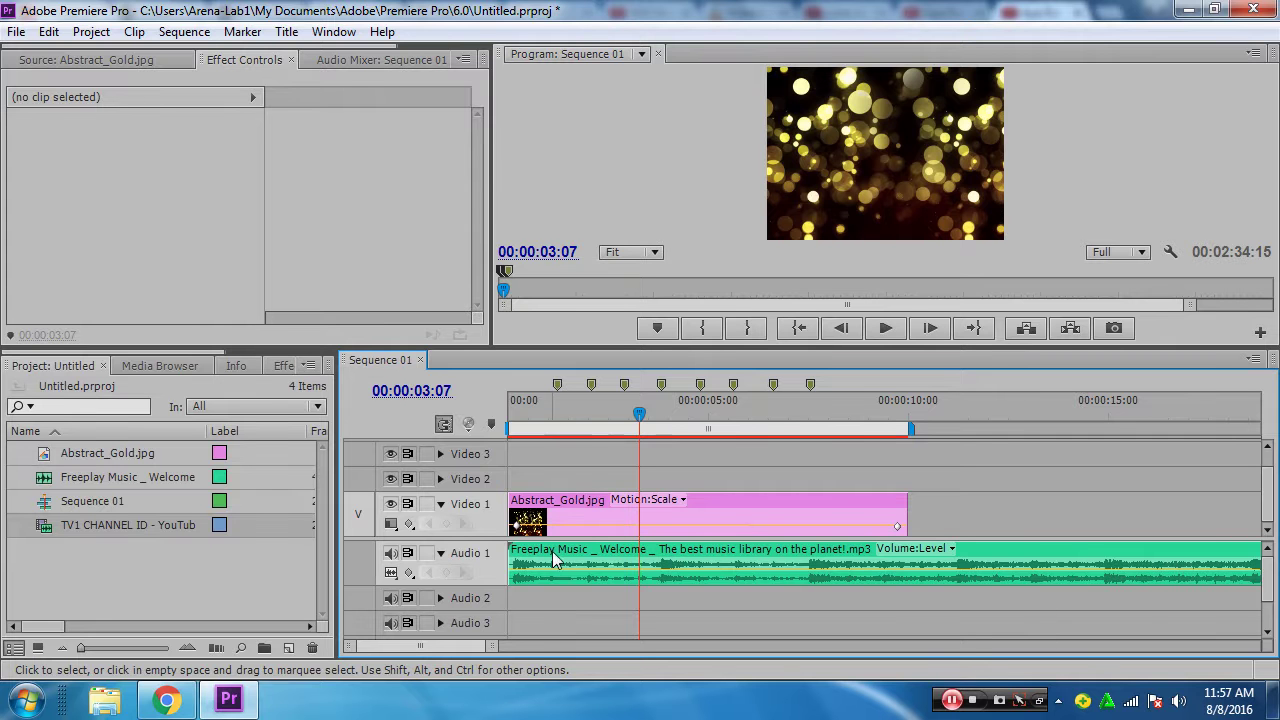
pyautogui.moveTo(558, 556); pyautogui.dragTo(556, 600)
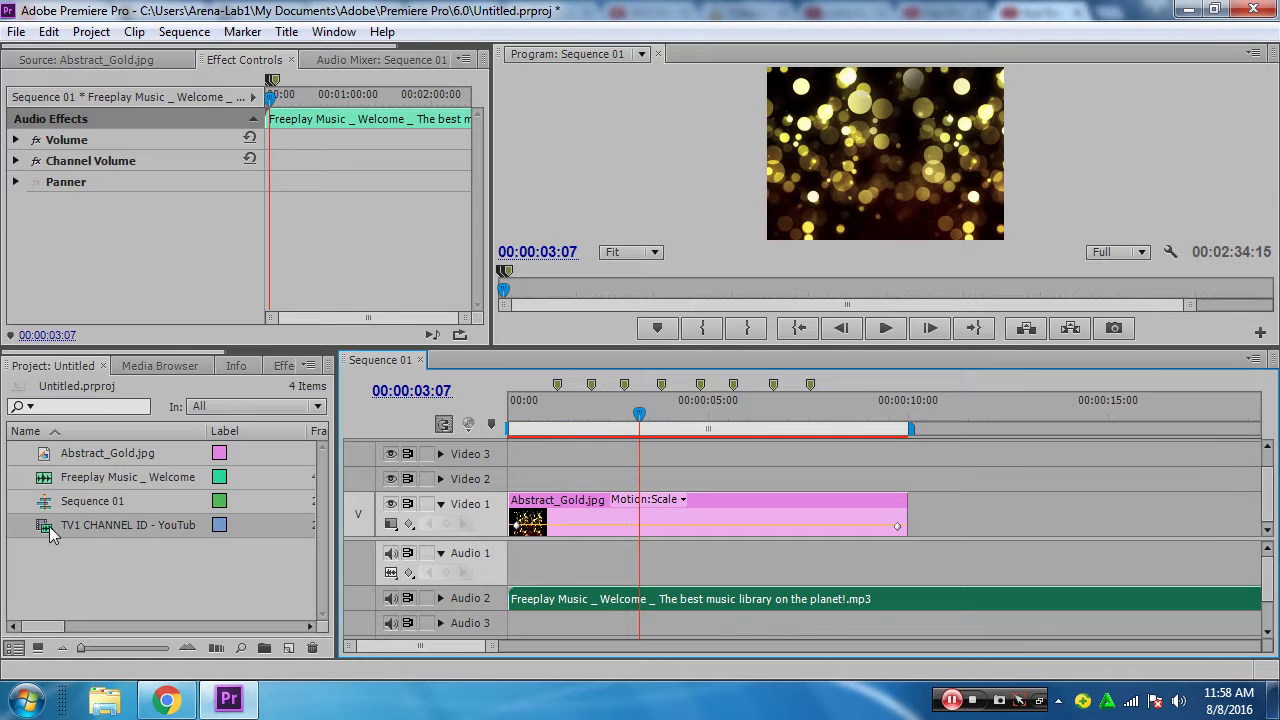
# Place TV1 CHANNEL ID right after Abstract_Gold.jpg at 10 seconds, then set the playhead just before it
pyautogui.moveTo(48, 526); pyautogui.dragTo(933, 562)
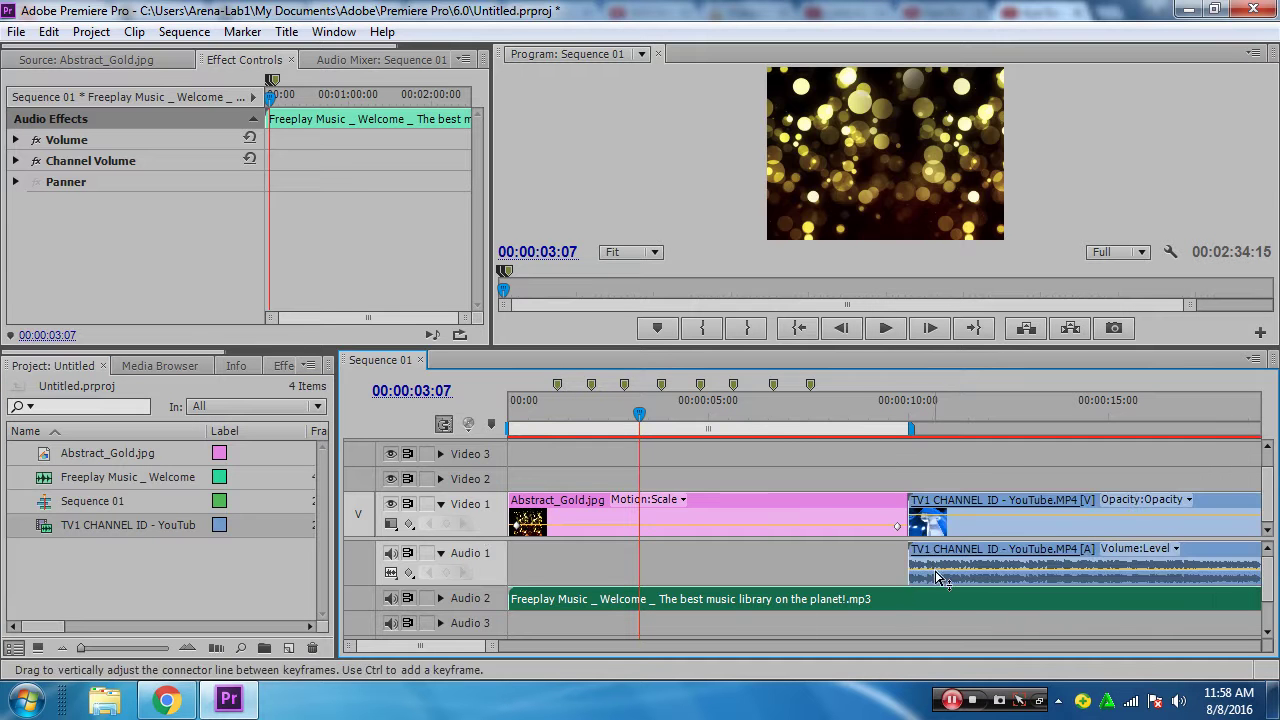
pyautogui.moveTo(937, 575)
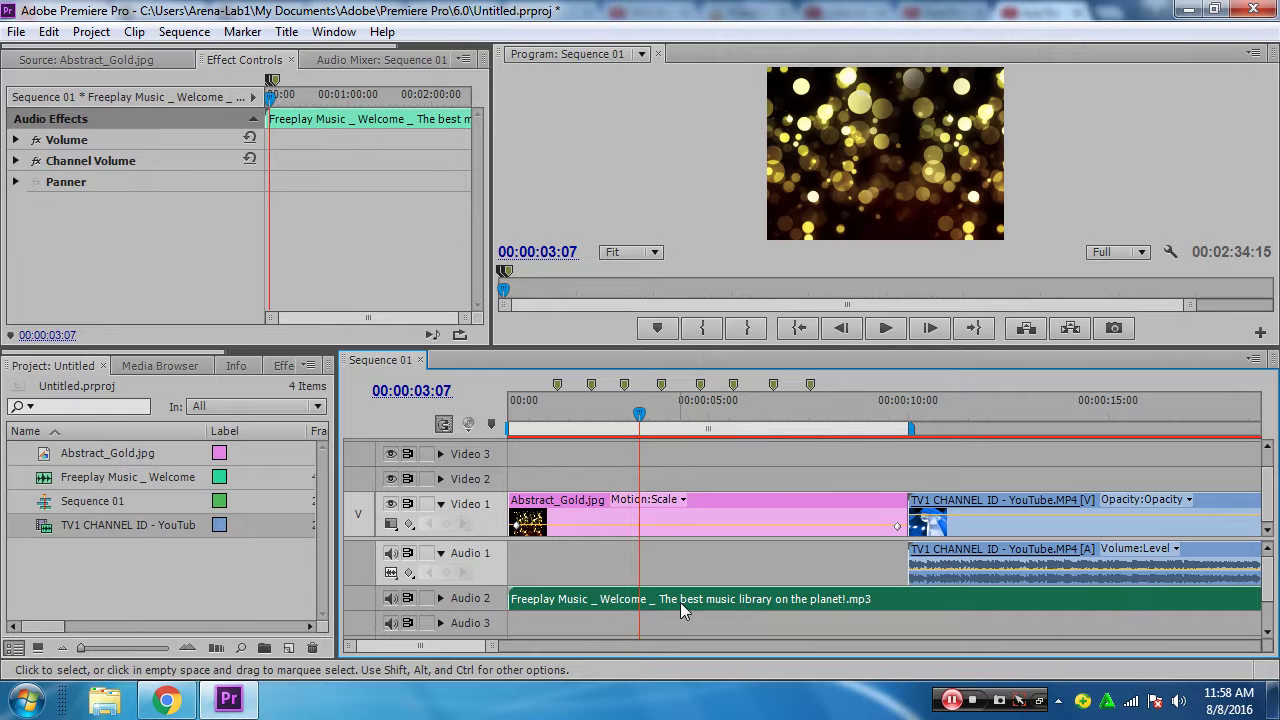
pyautogui.moveTo(680, 602)
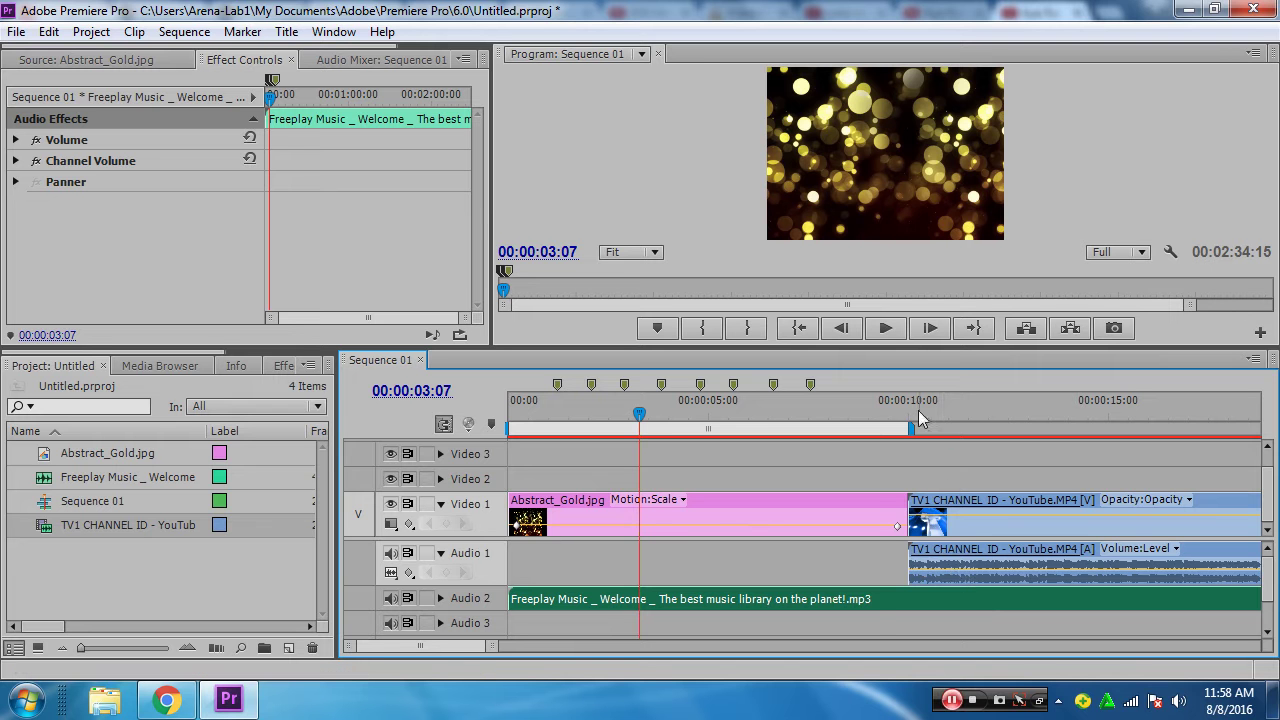
pyautogui.moveTo(885, 412); pyautogui.dragTo(856, 412)
# Play across the cut, then set the playhead at the start of the TV1 clip
pyautogui.press('space')
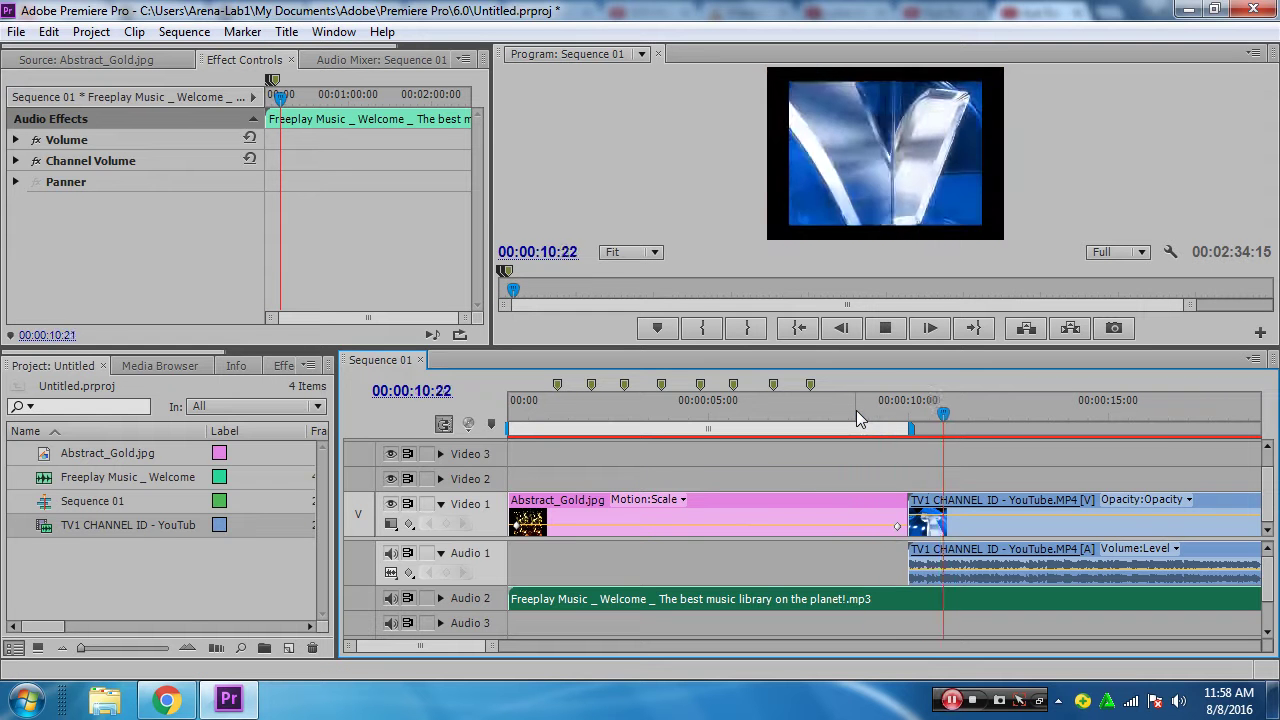
pyautogui.press('space')
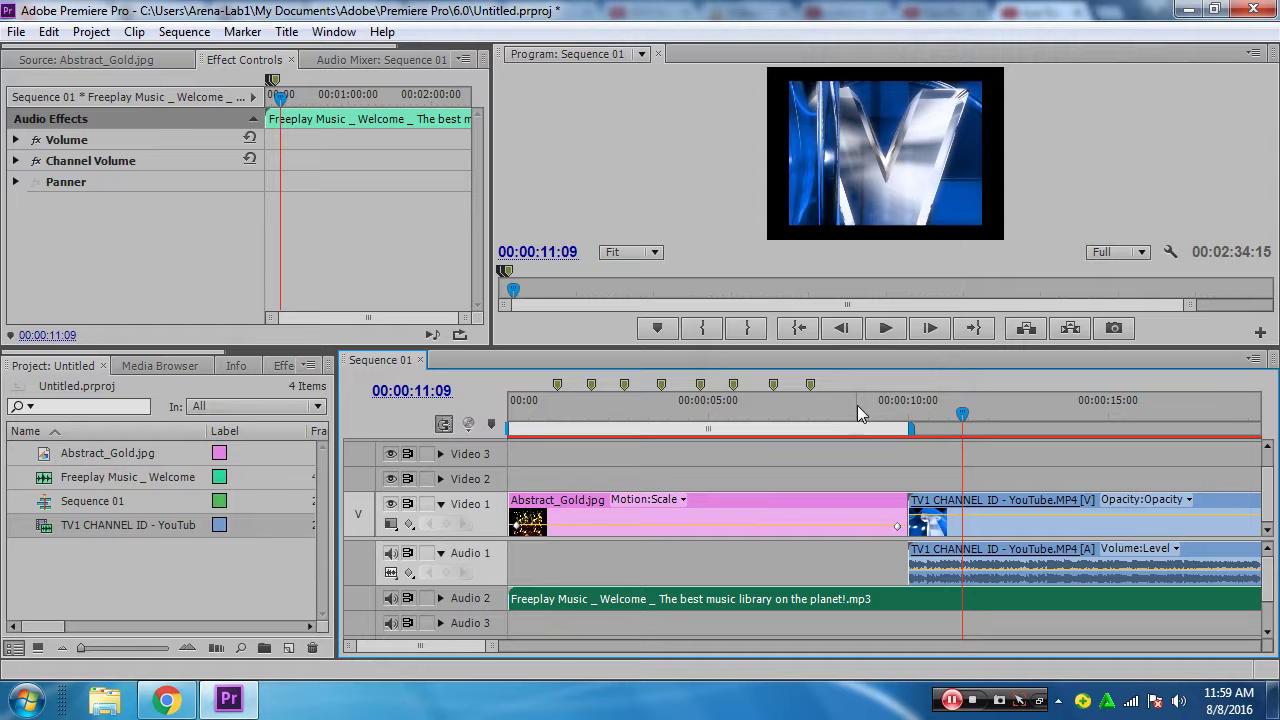
pyautogui.click(916, 410)
pyautogui.click(911, 412)
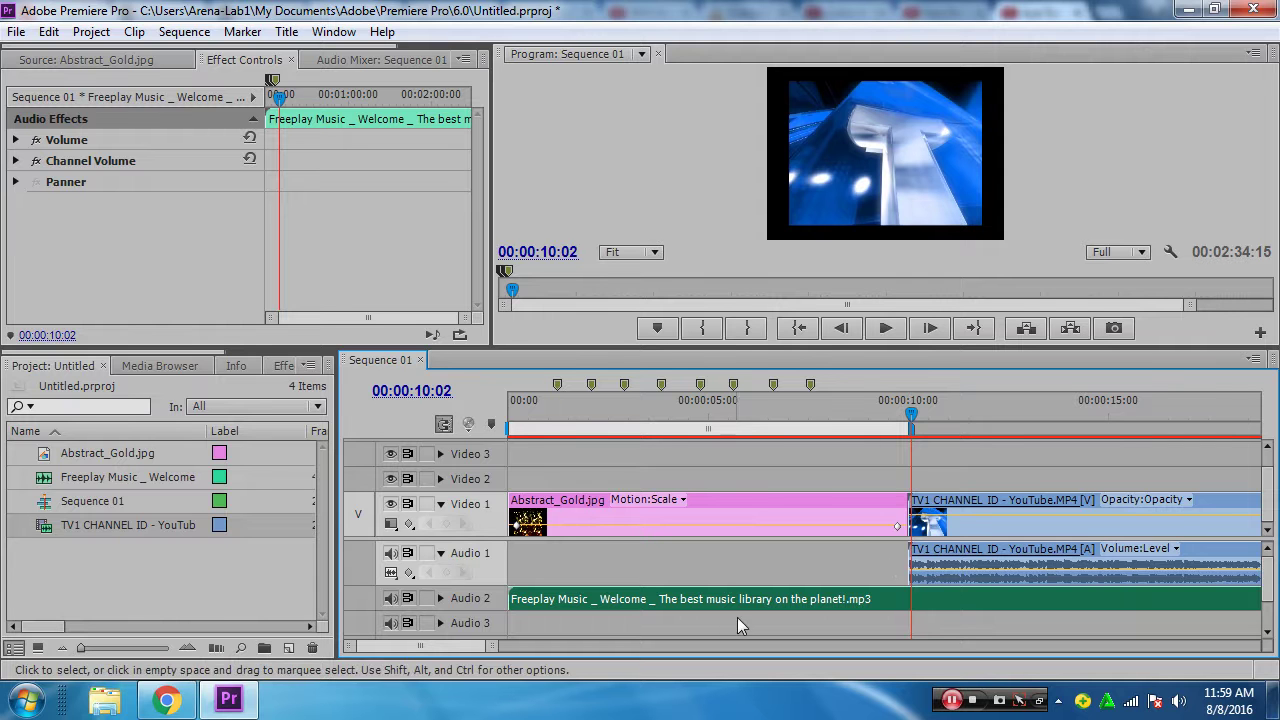
# Mute Audio 1 and Audio 2, replay from nine seconds, and park the playhead at 00:00:10:00
pyautogui.click(391, 553)
pyautogui.click(391, 598)
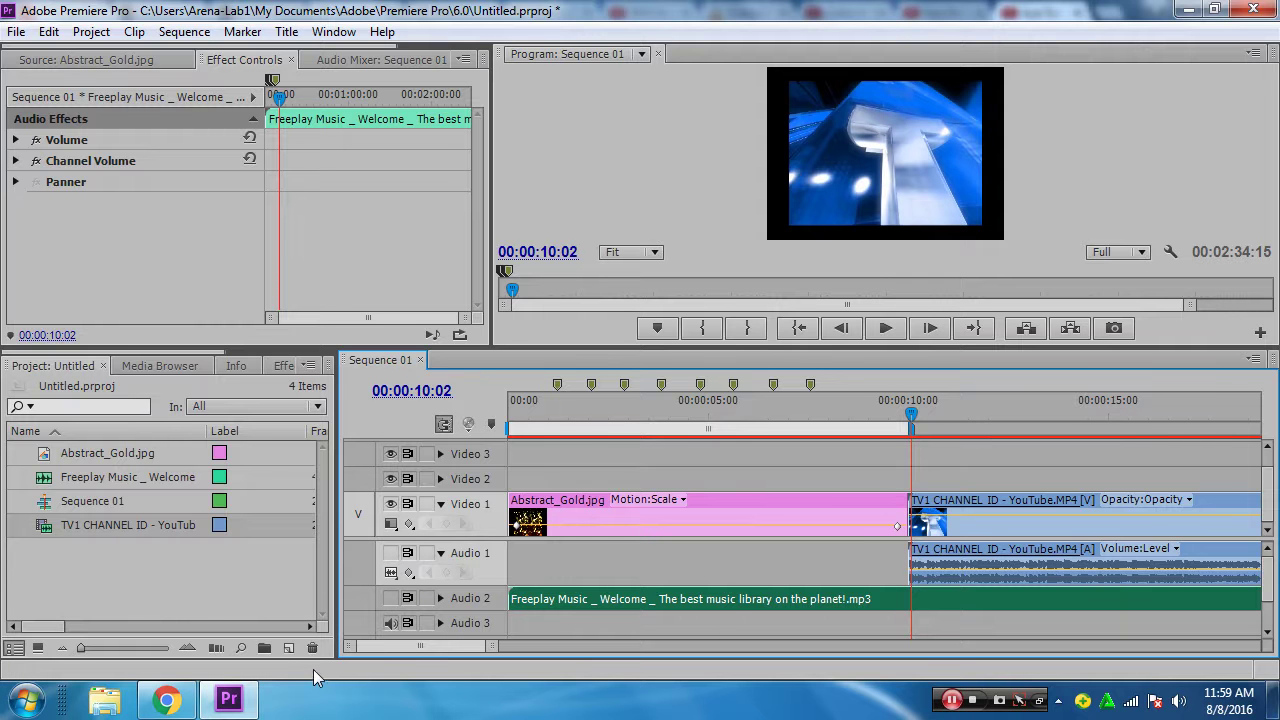
pyautogui.click(876, 410)
pyautogui.press('space')
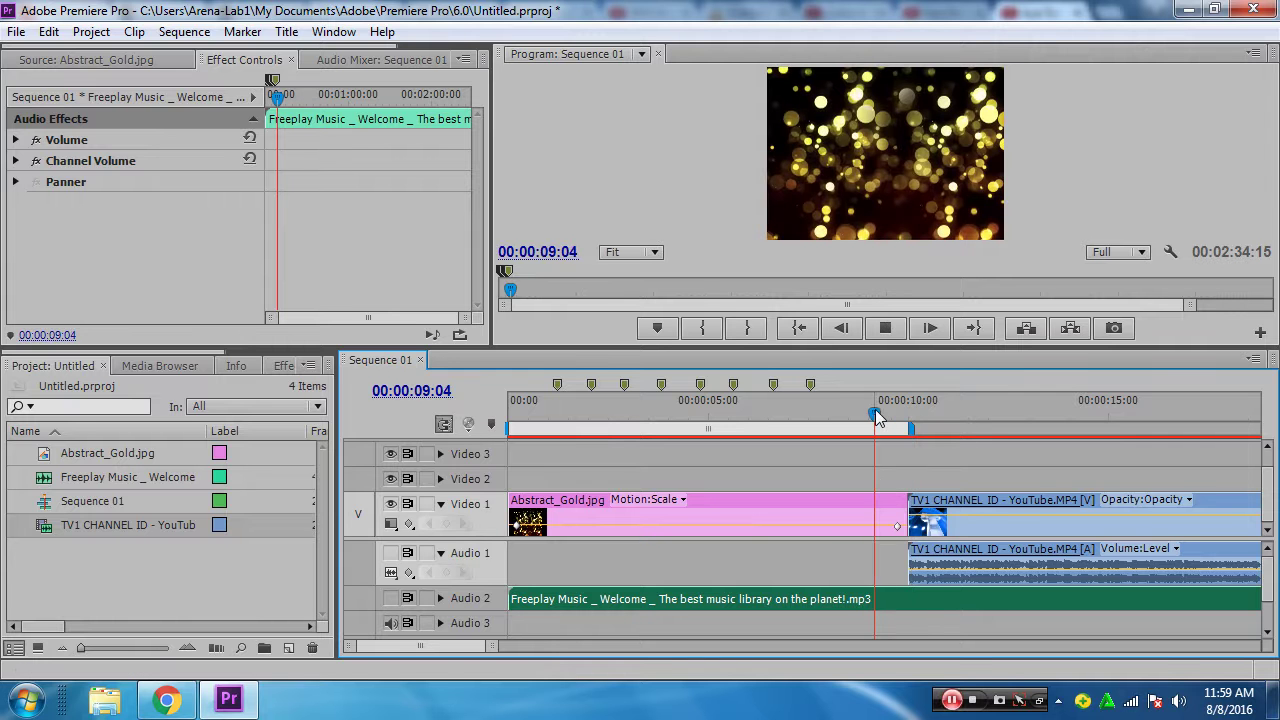
pyautogui.press('space')
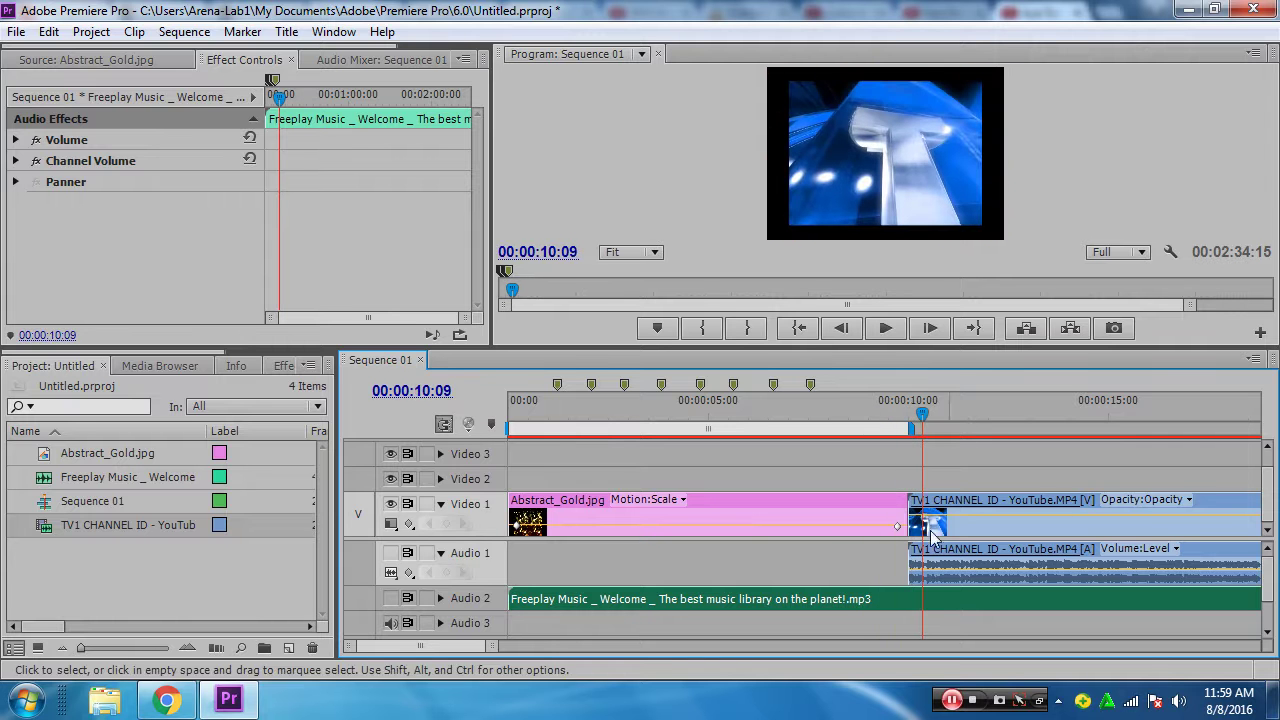
pyautogui.moveTo(922, 414); pyautogui.dragTo(909, 414)
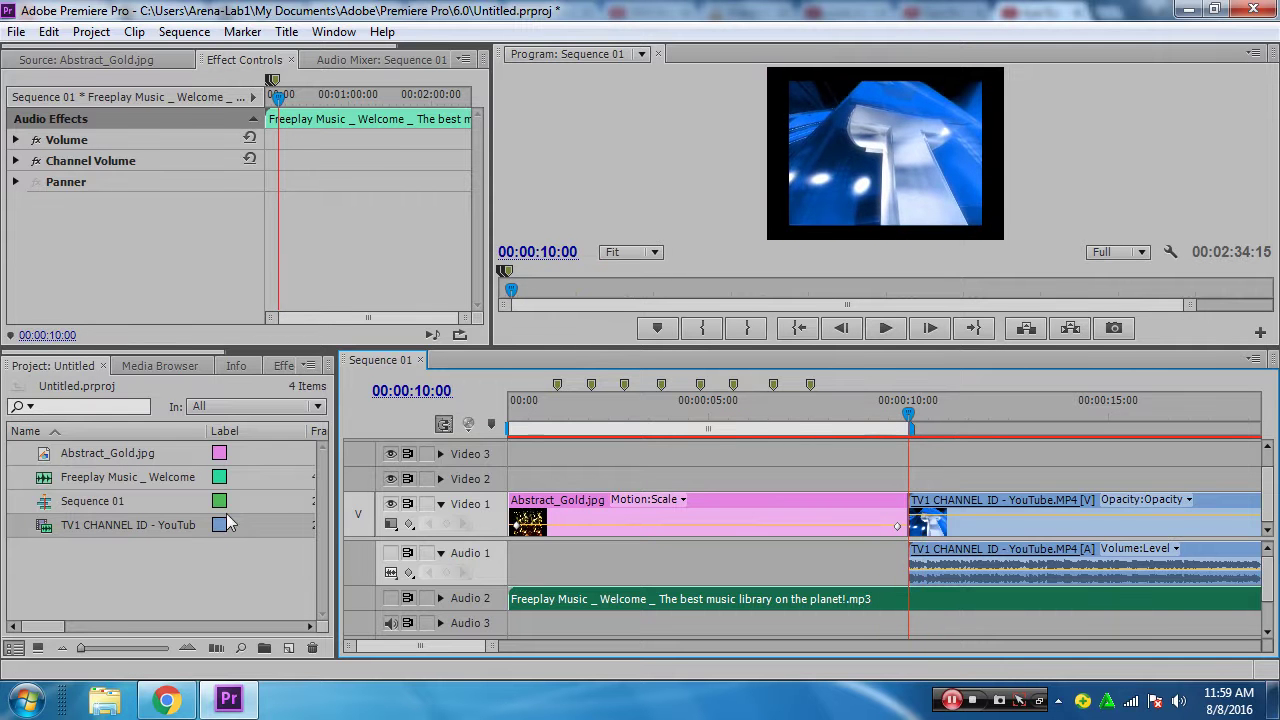
pyautogui.click(284, 367)
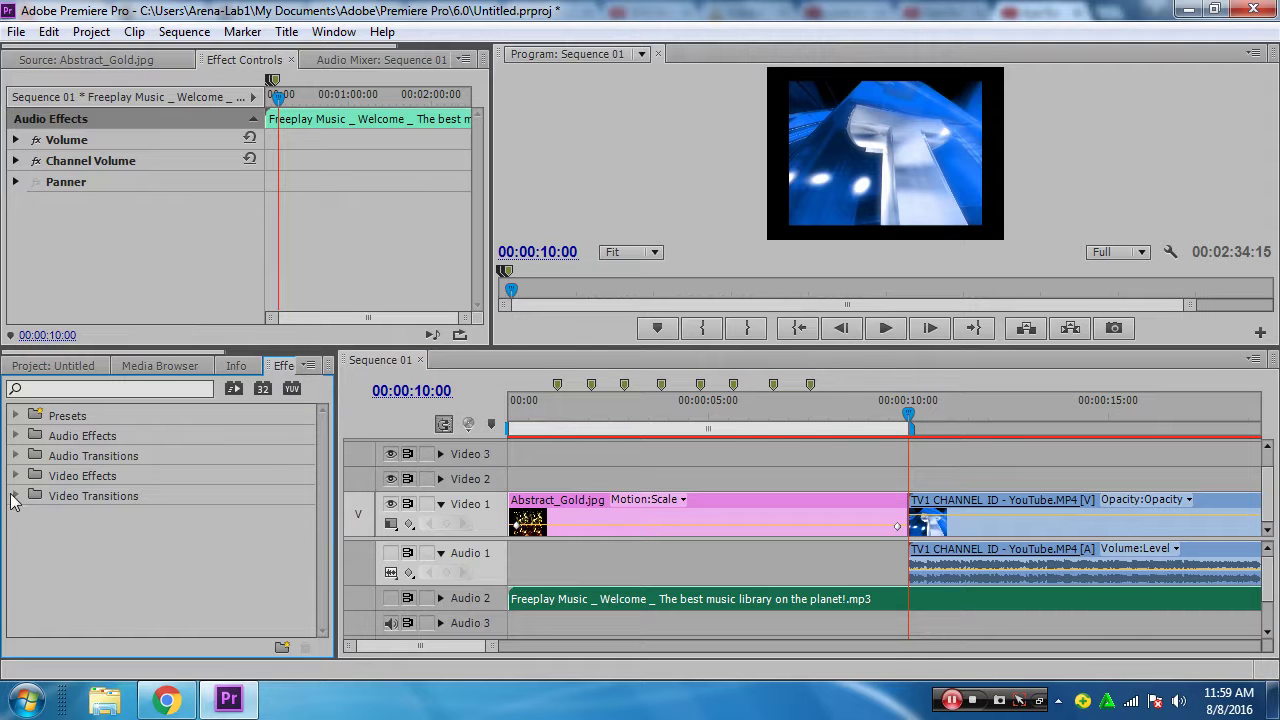
# Expand Video Transitions and its Dissolve folder, then pick Additive Dissolve
pyautogui.click(16, 496)
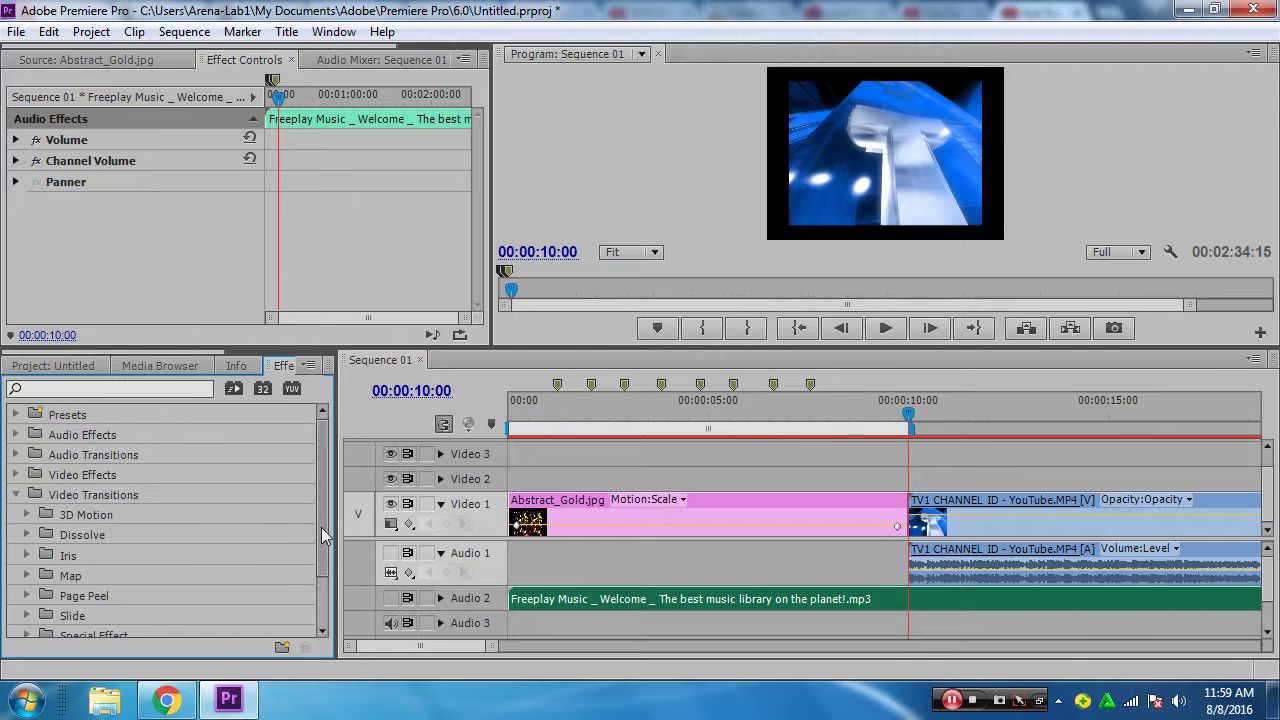
pyautogui.scroll(-1, 280, 543)
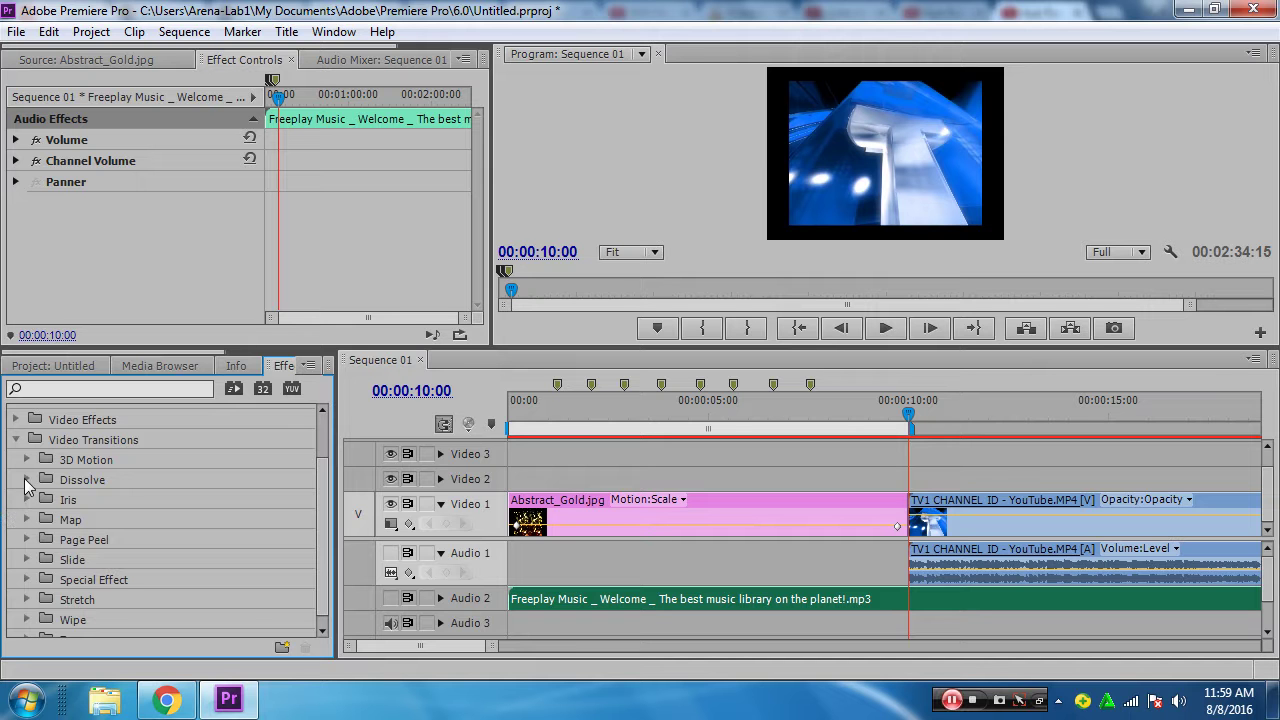
pyautogui.click(27, 578)
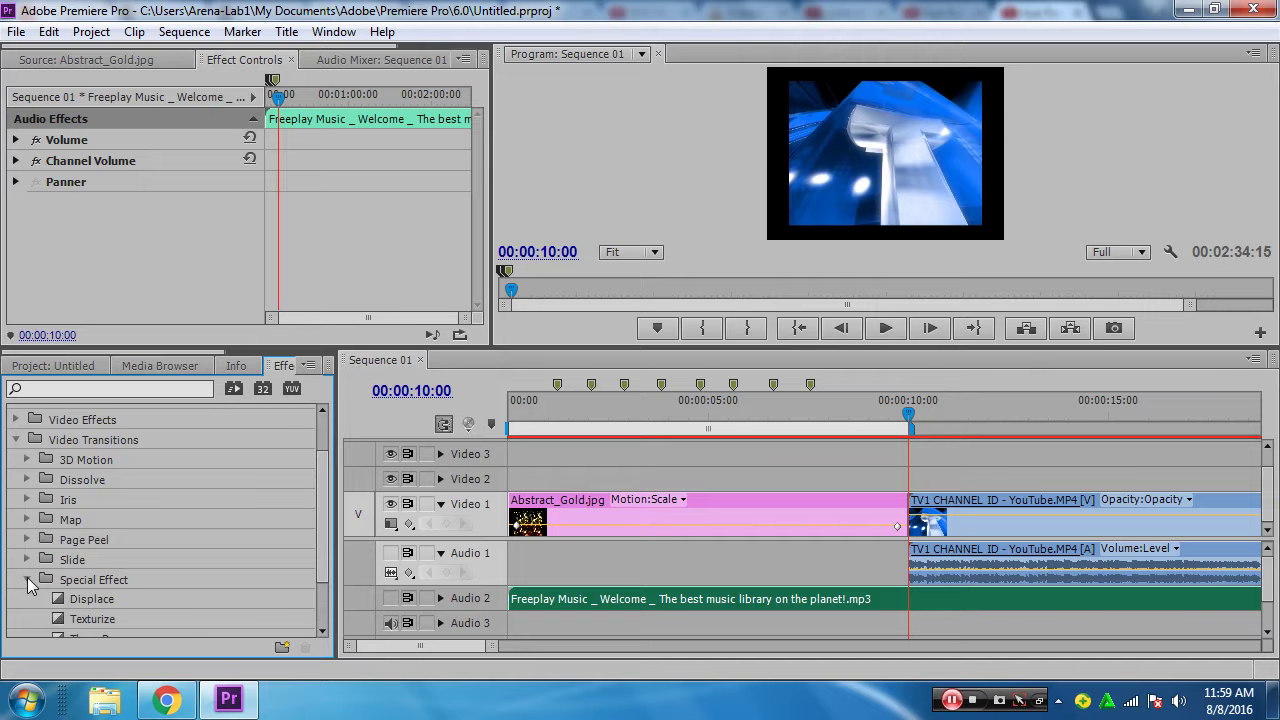
pyautogui.scroll(-1, 311, 580)
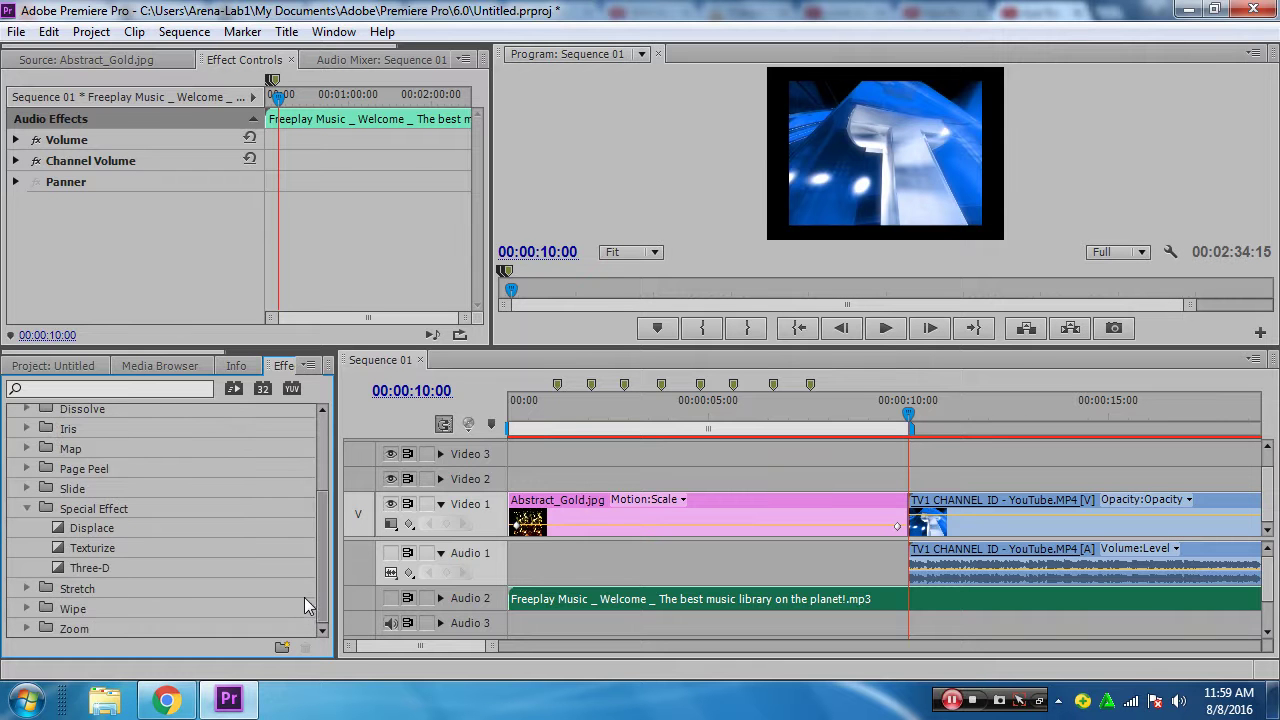
pyautogui.scroll(2, 305, 600)
pyautogui.click(27, 507)
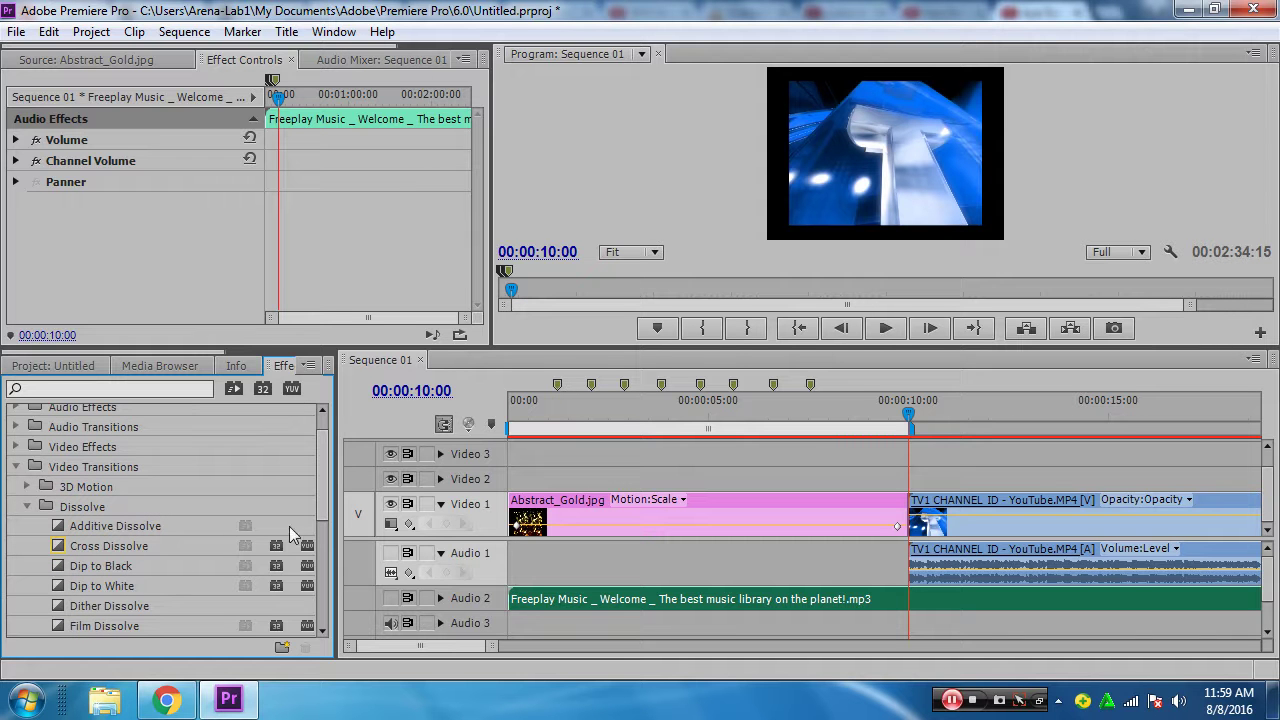
pyautogui.scroll(-3, 310, 512)
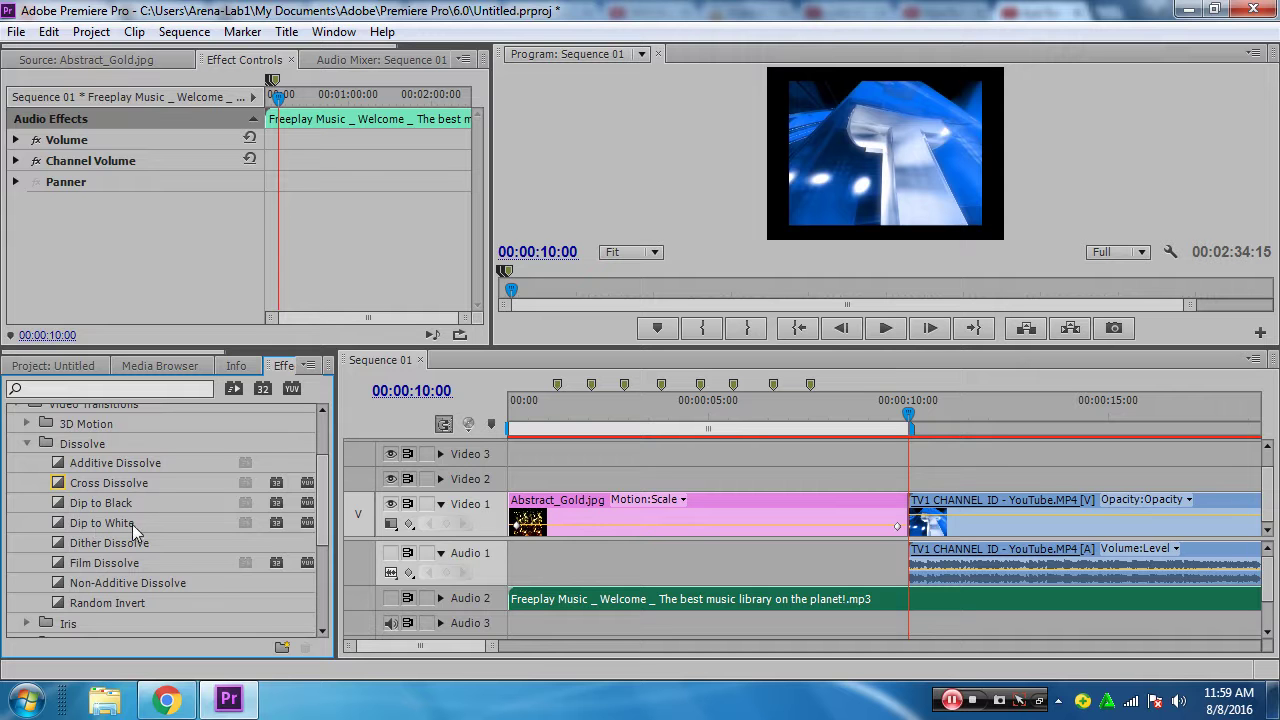
pyautogui.scroll(1, 307, 568)
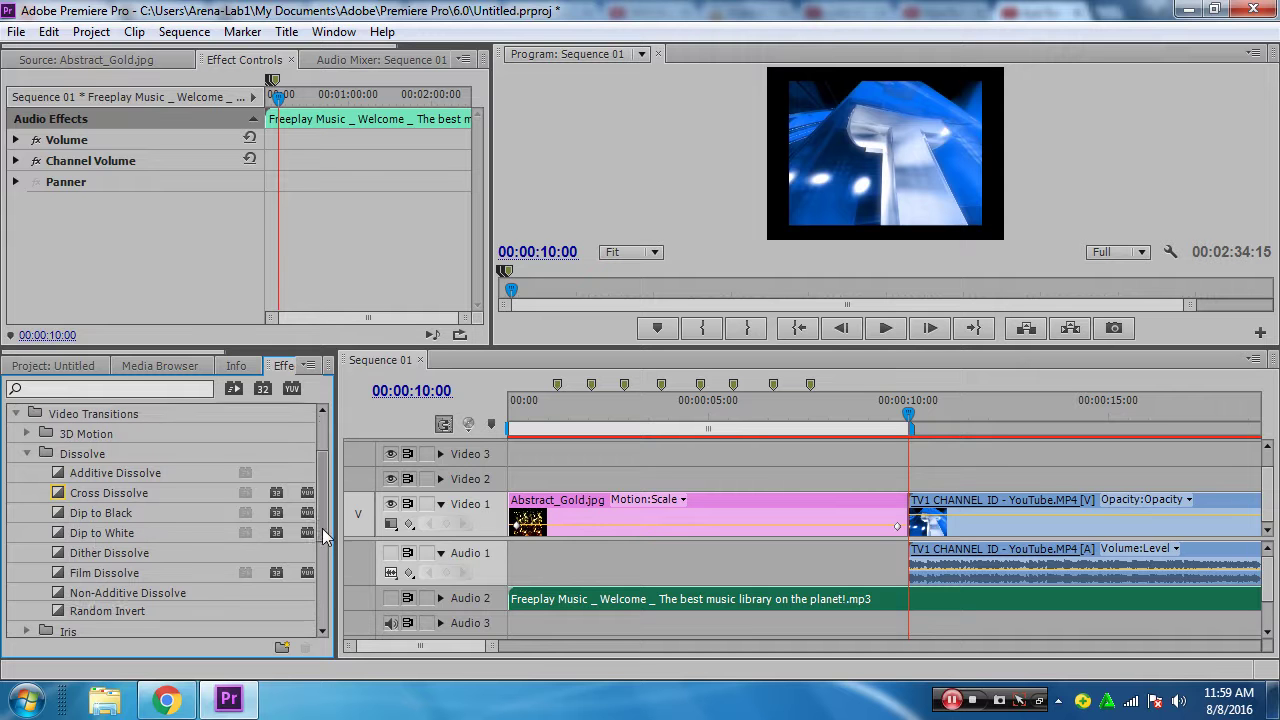
pyautogui.click(134, 495)
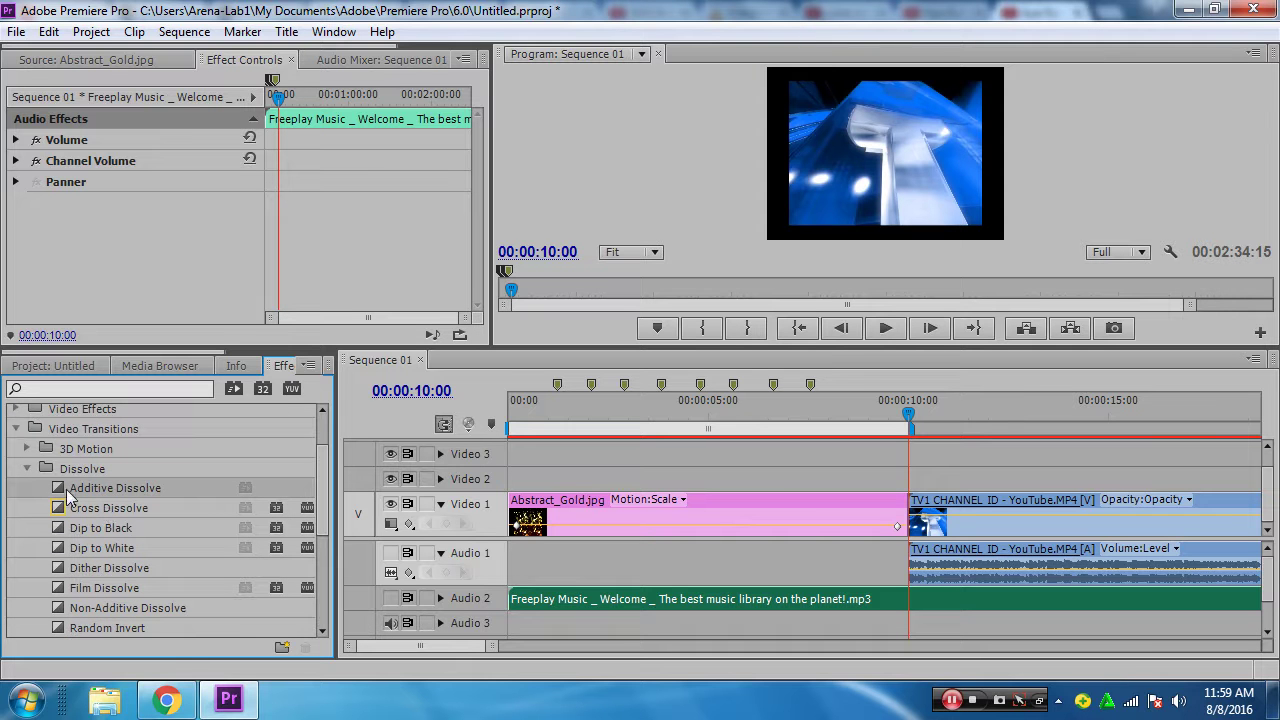
pyautogui.moveTo(68, 495); pyautogui.dragTo(673, 500)
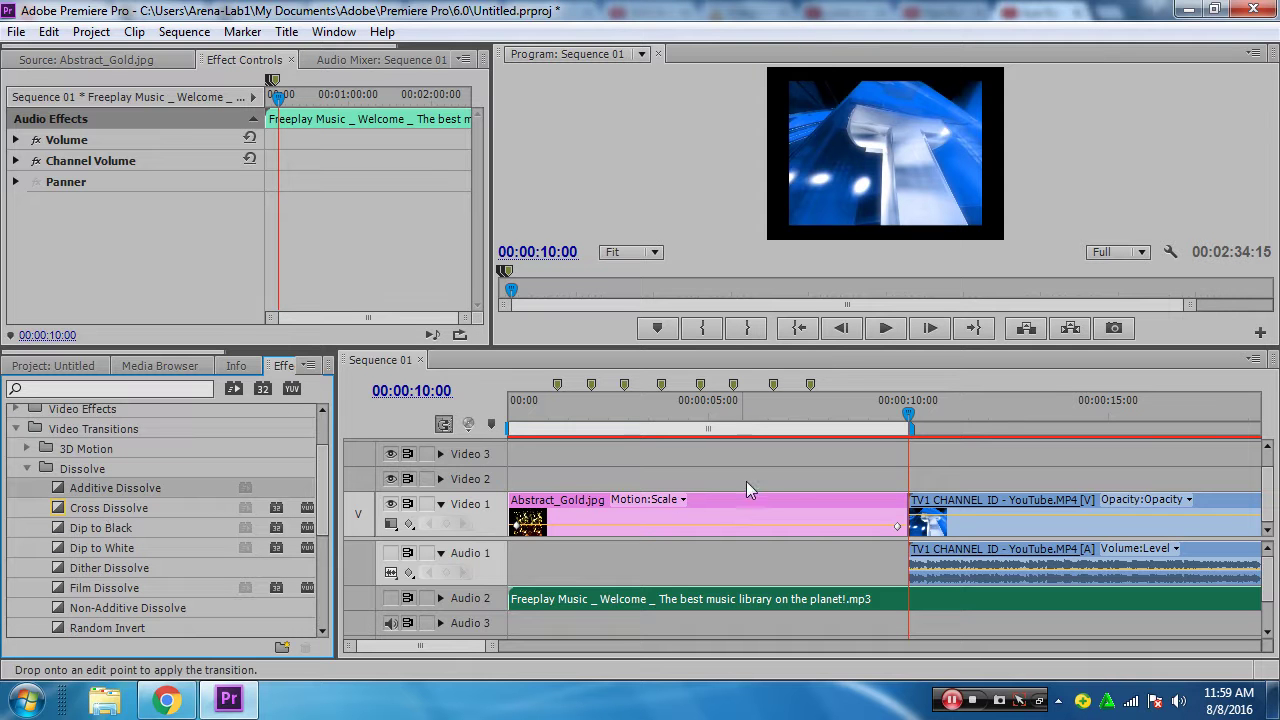
# Drop Additive Dissolve on the 10-second Video 1 cut, save the project, and scrub to preview it
pyautogui.moveTo(908, 497); pyautogui.dragTo(910, 510)
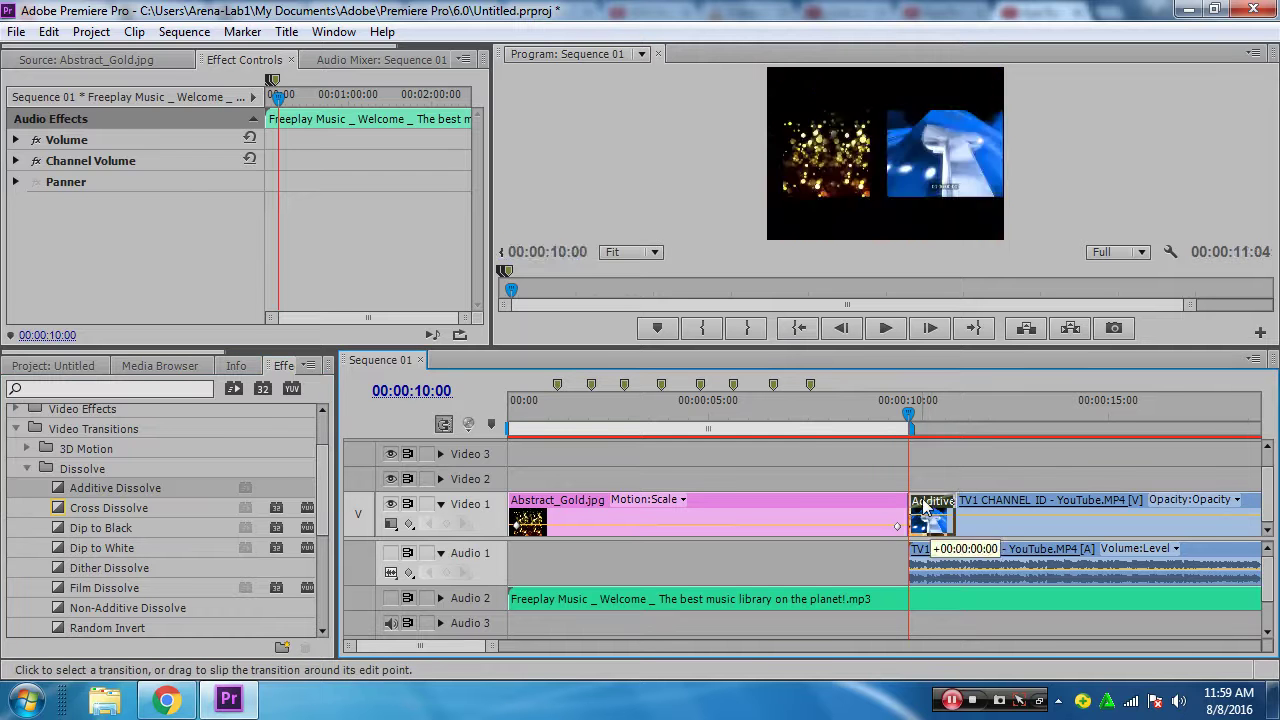
pyautogui.click(940, 520)
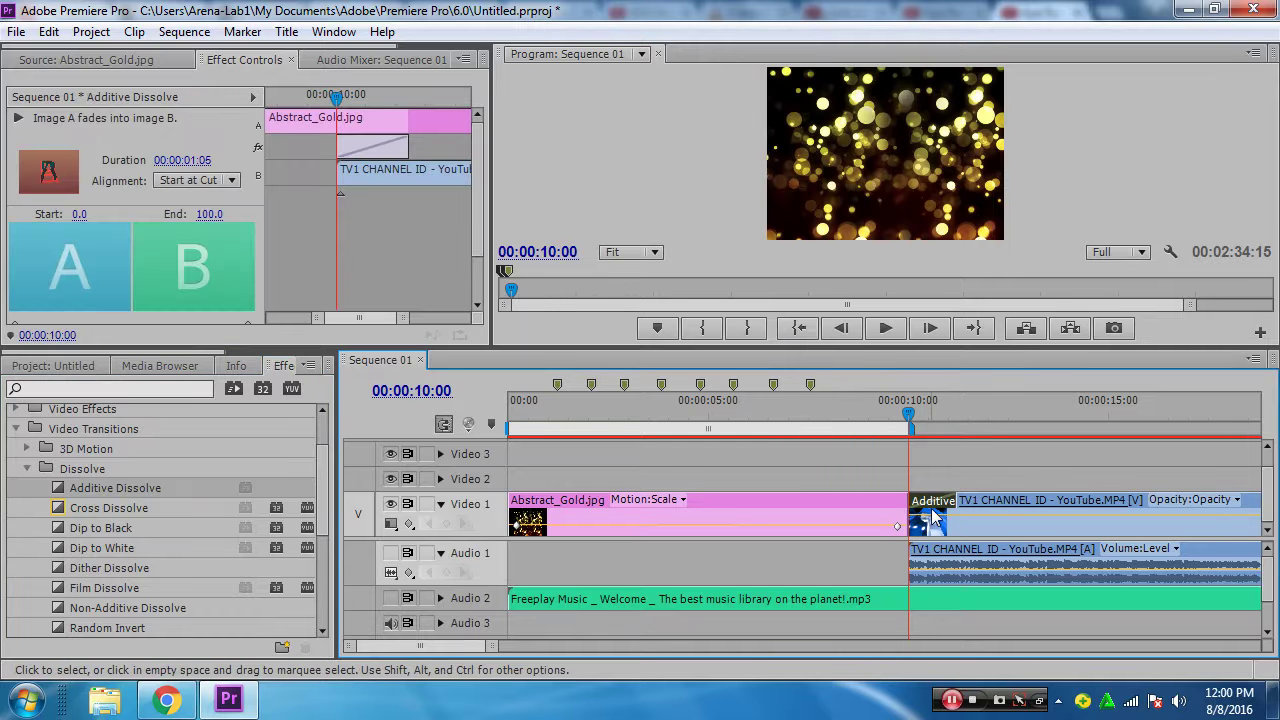
pyautogui.hotkey('ctrl', 's')
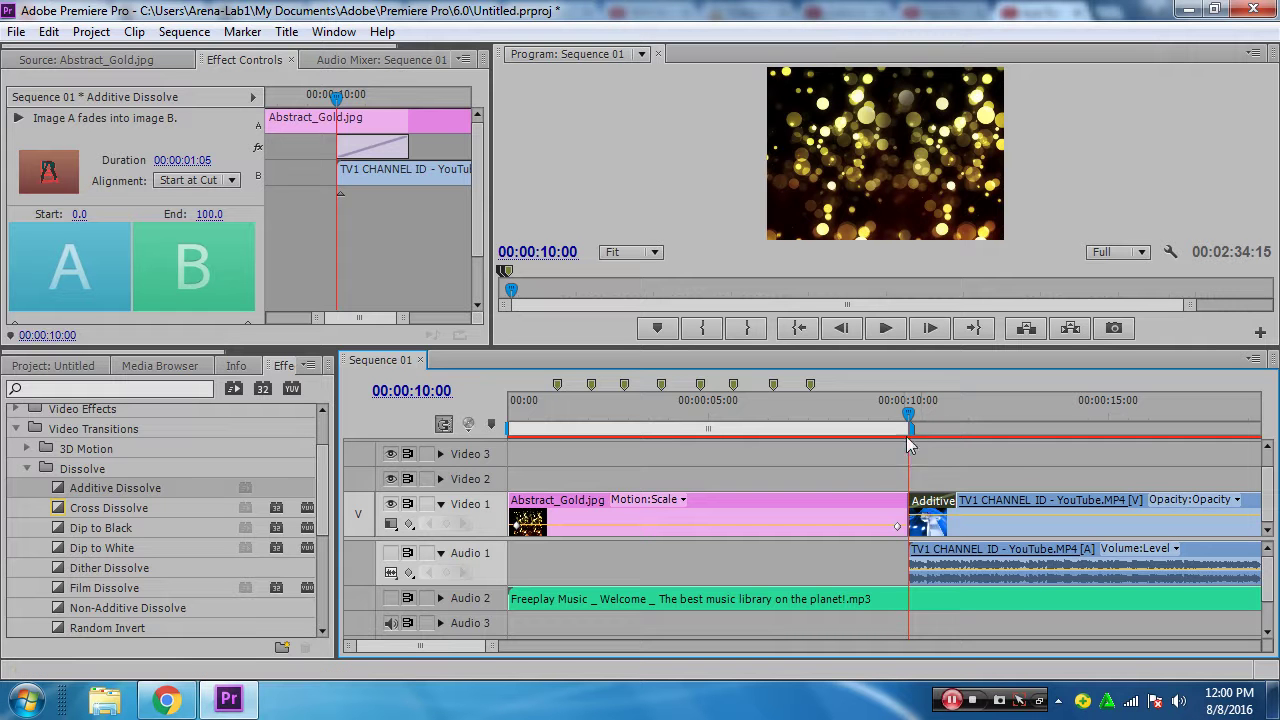
pyautogui.moveTo(920, 424); pyautogui.dragTo(902, 428)
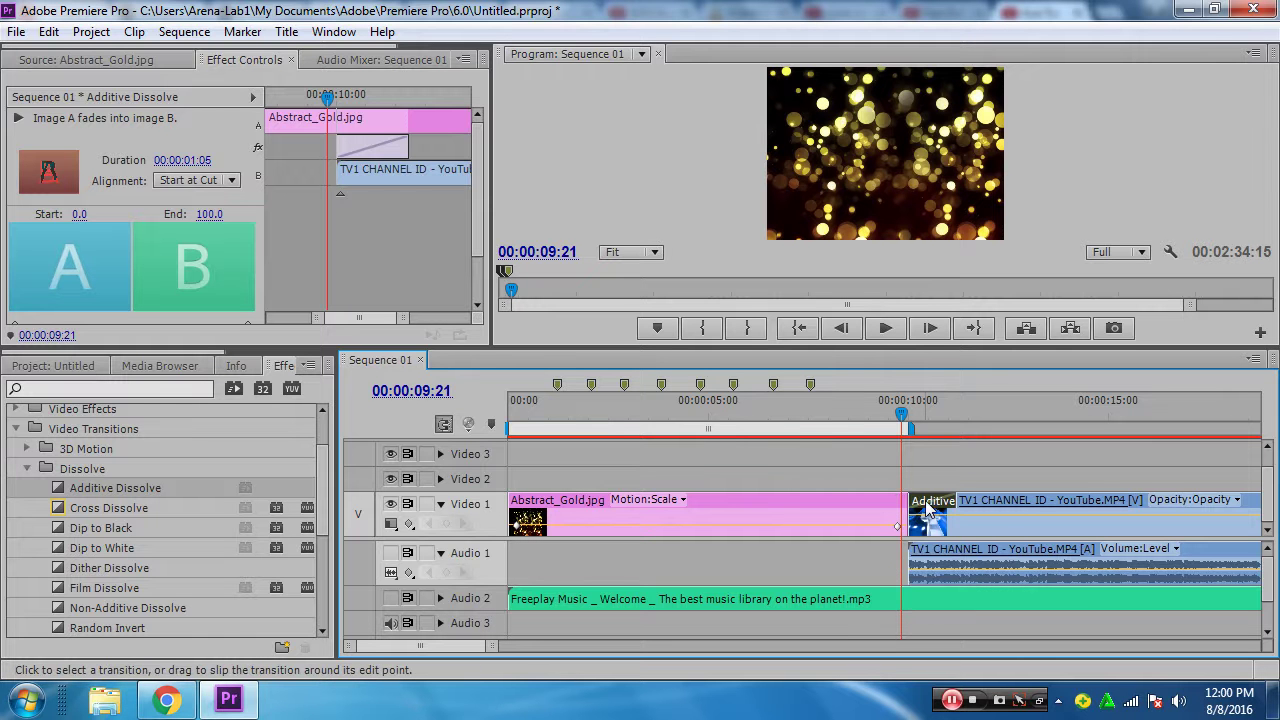
pyautogui.click(197, 193)
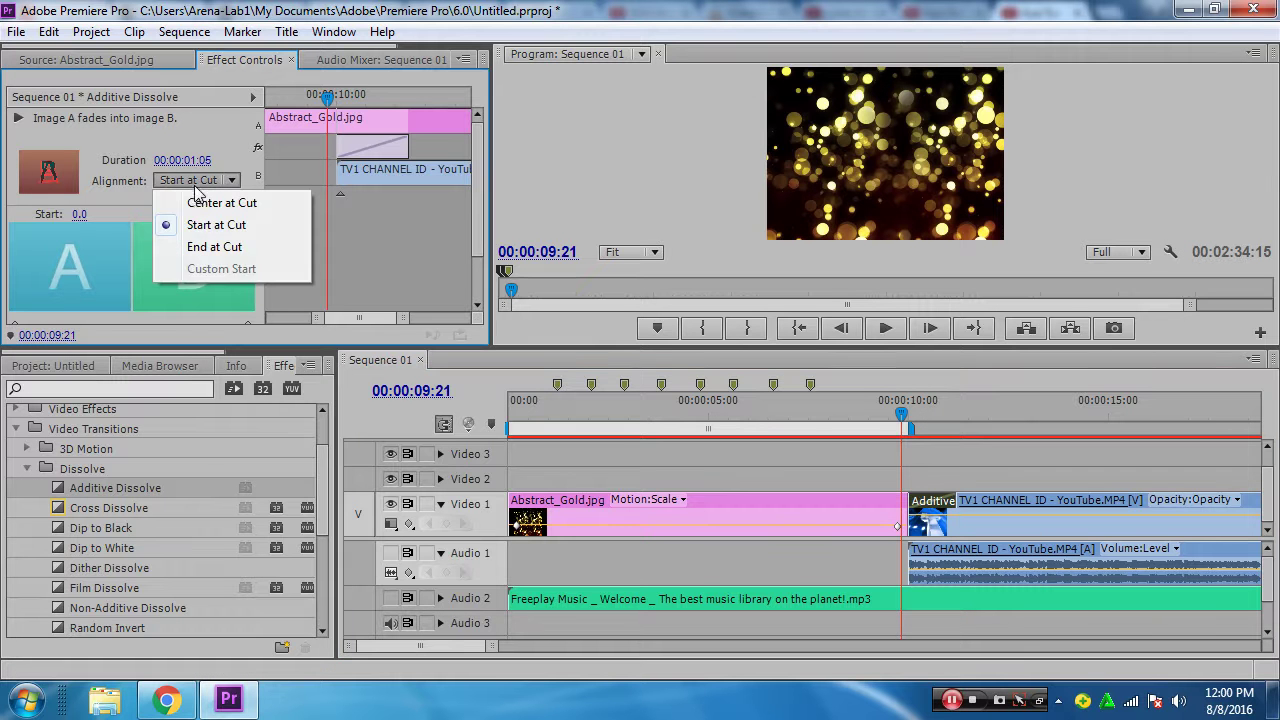
# Set the Additive Dissolve alignment to Center at Cut and widen the Effects panel
pyautogui.click(199, 204)
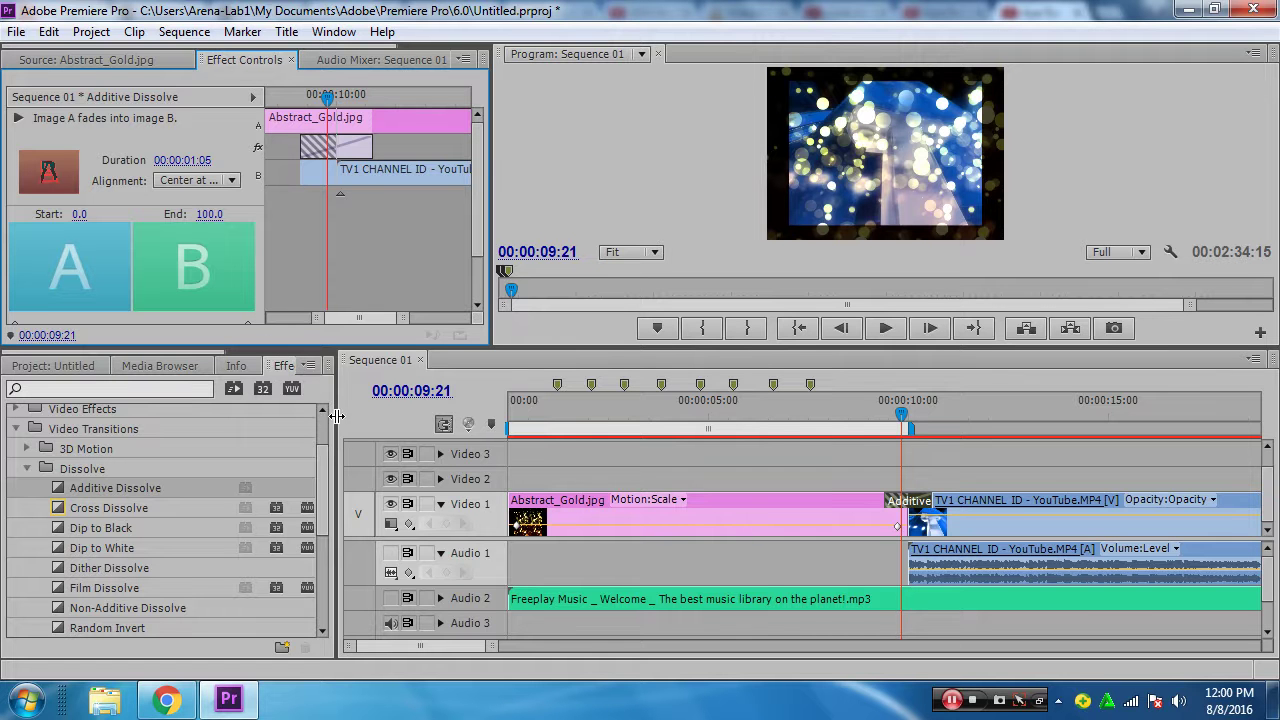
pyautogui.moveTo(340, 420); pyautogui.dragTo(440, 416)
pyautogui.click(28, 469)
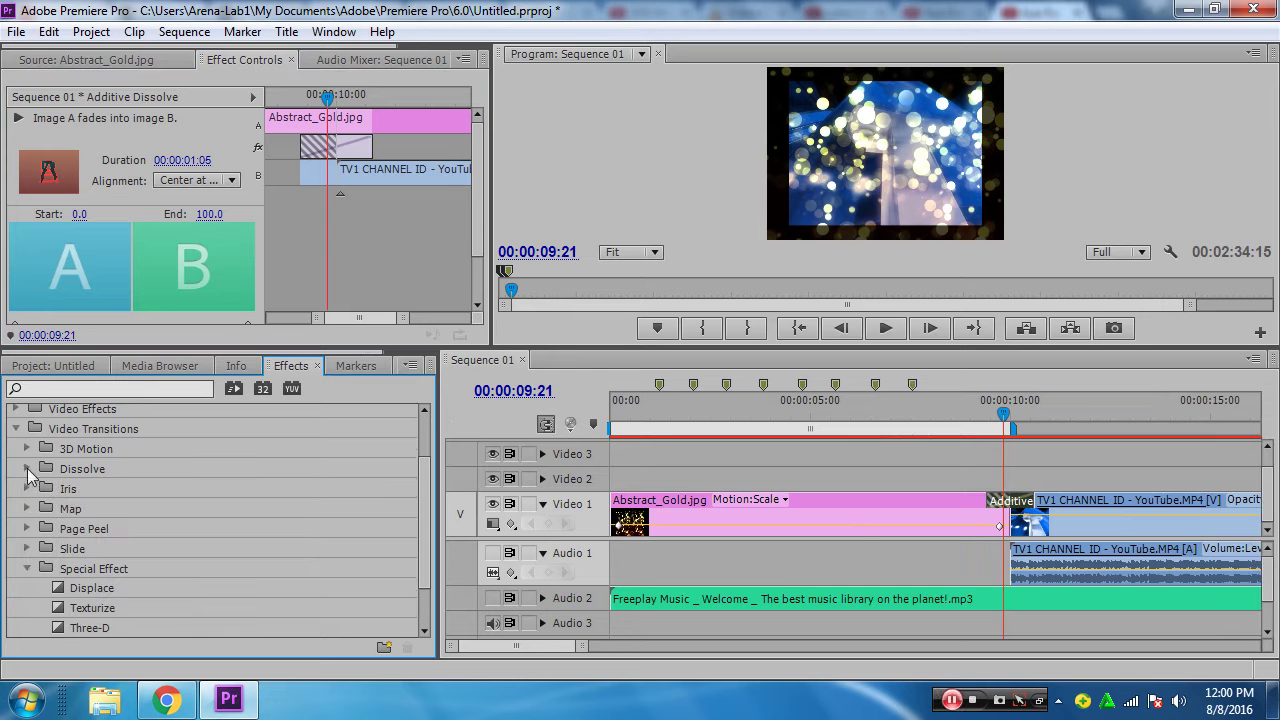
# Collapse the transition folders, narrow the Effects panel, and scrub through the dissolve to preview it
pyautogui.click(28, 569)
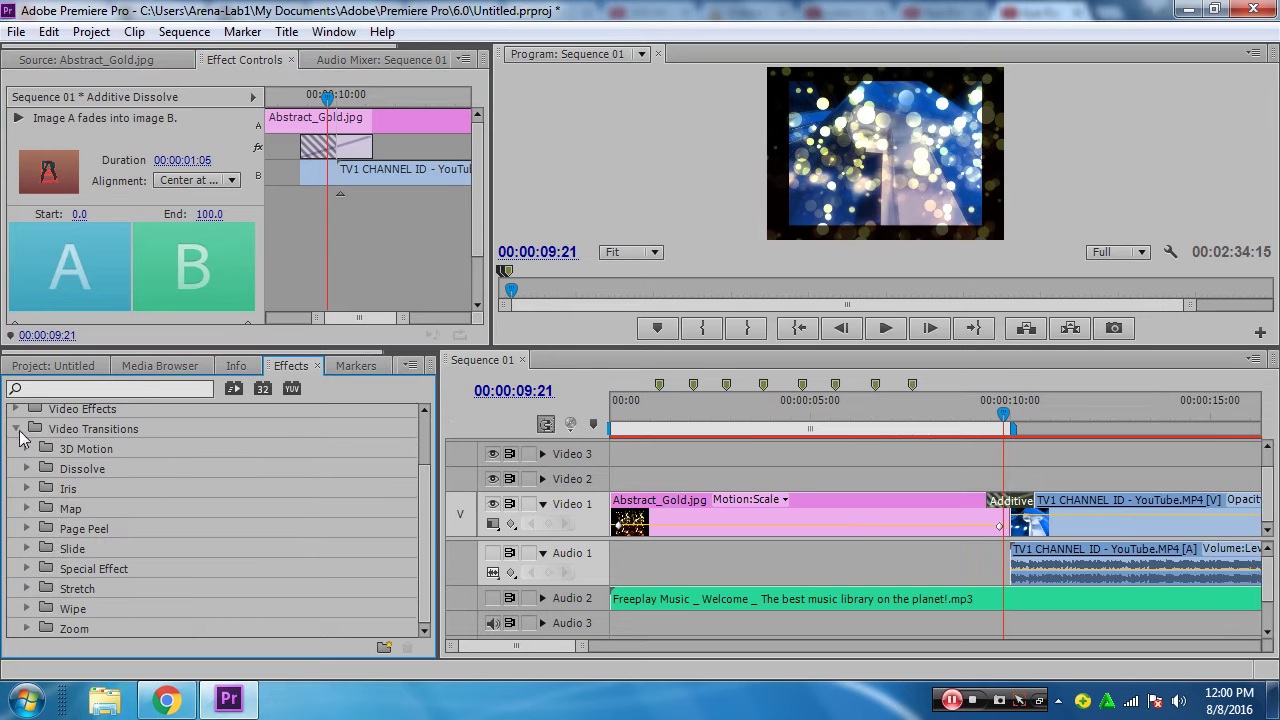
pyautogui.click(17, 429)
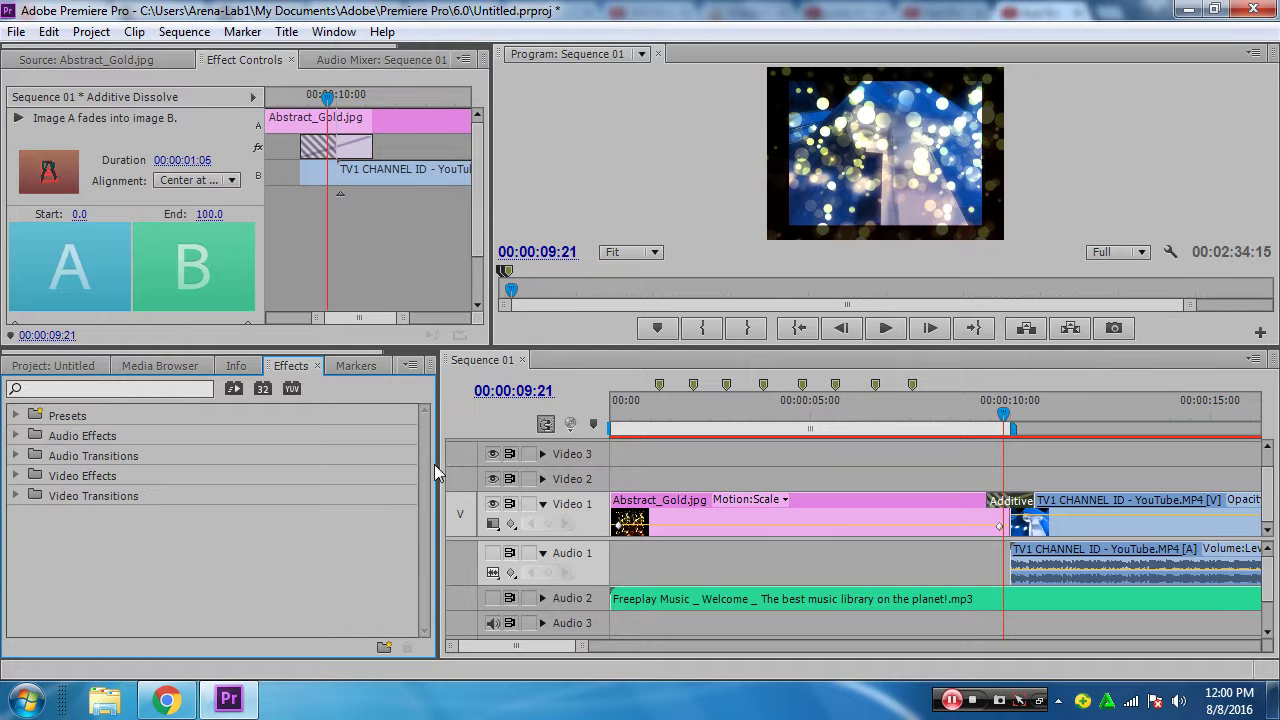
pyautogui.moveTo(440, 464); pyautogui.dragTo(318, 457)
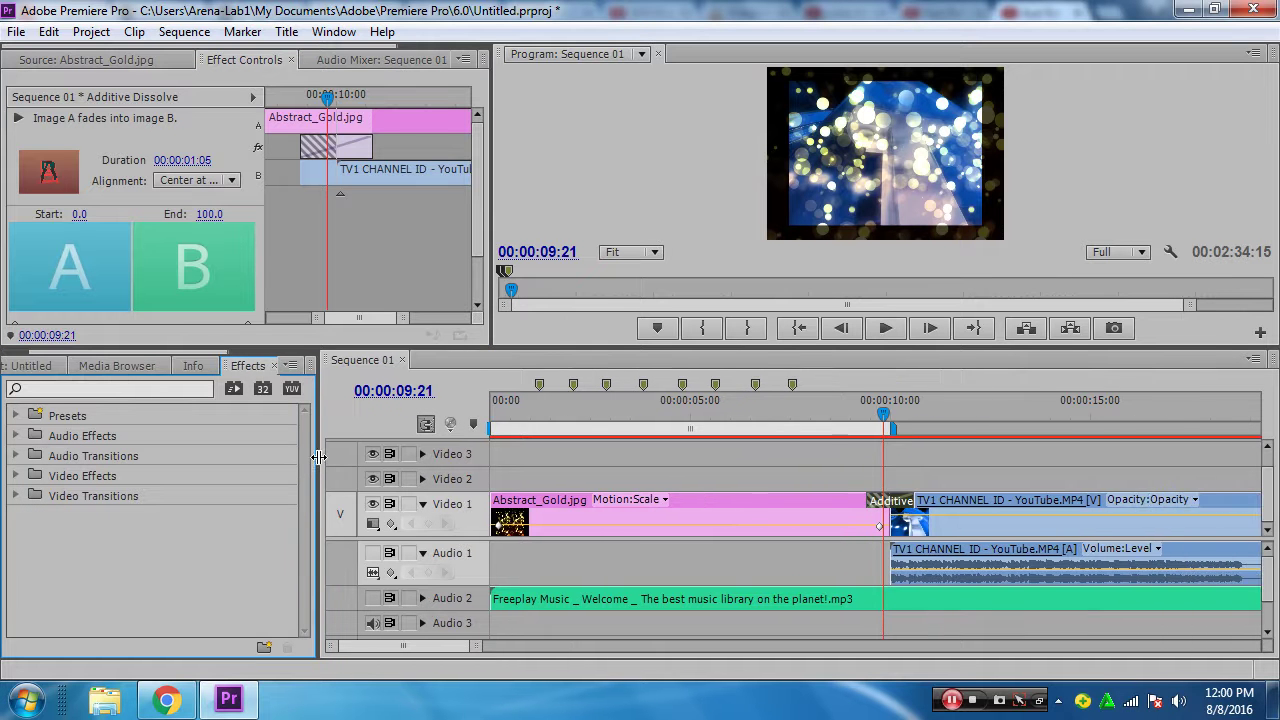
pyautogui.moveTo(883, 418)
pyautogui.mouseDown()
pyautogui.moveTo(853, 425)
pyautogui.moveTo(890, 432)
pyautogui.mouseUp()
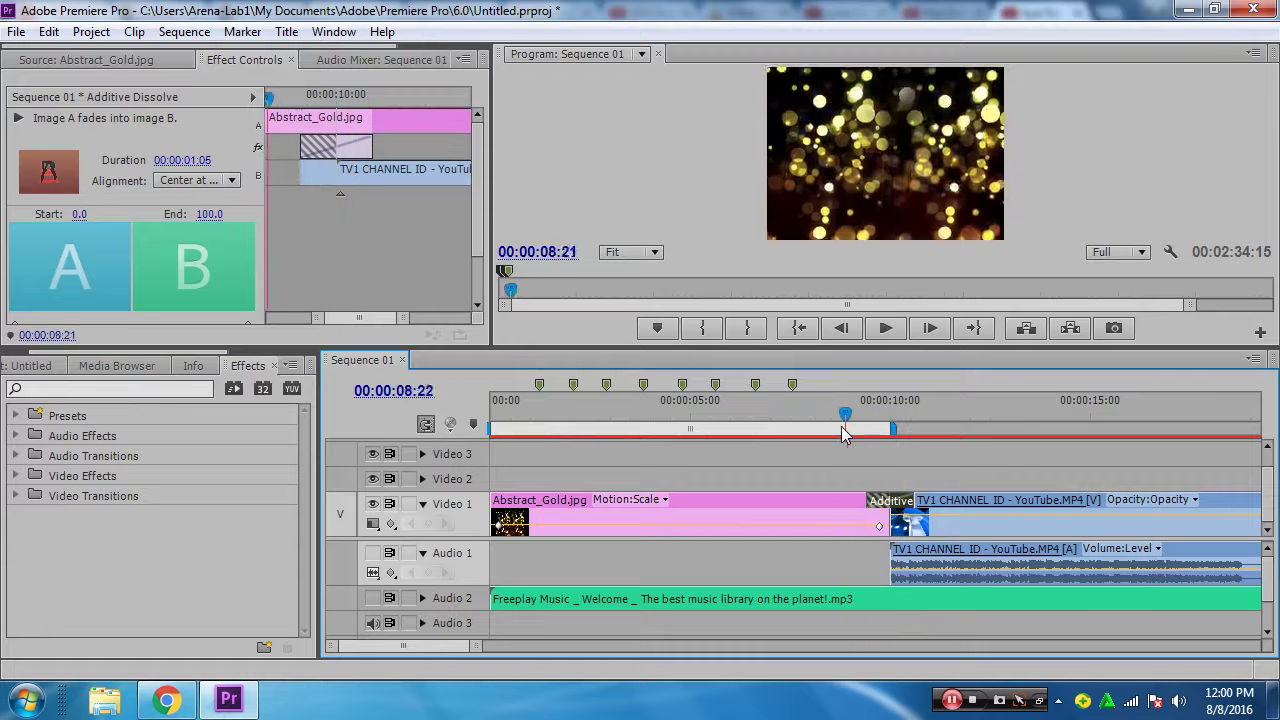
pyautogui.moveTo(890, 432); pyautogui.dragTo(885, 430)
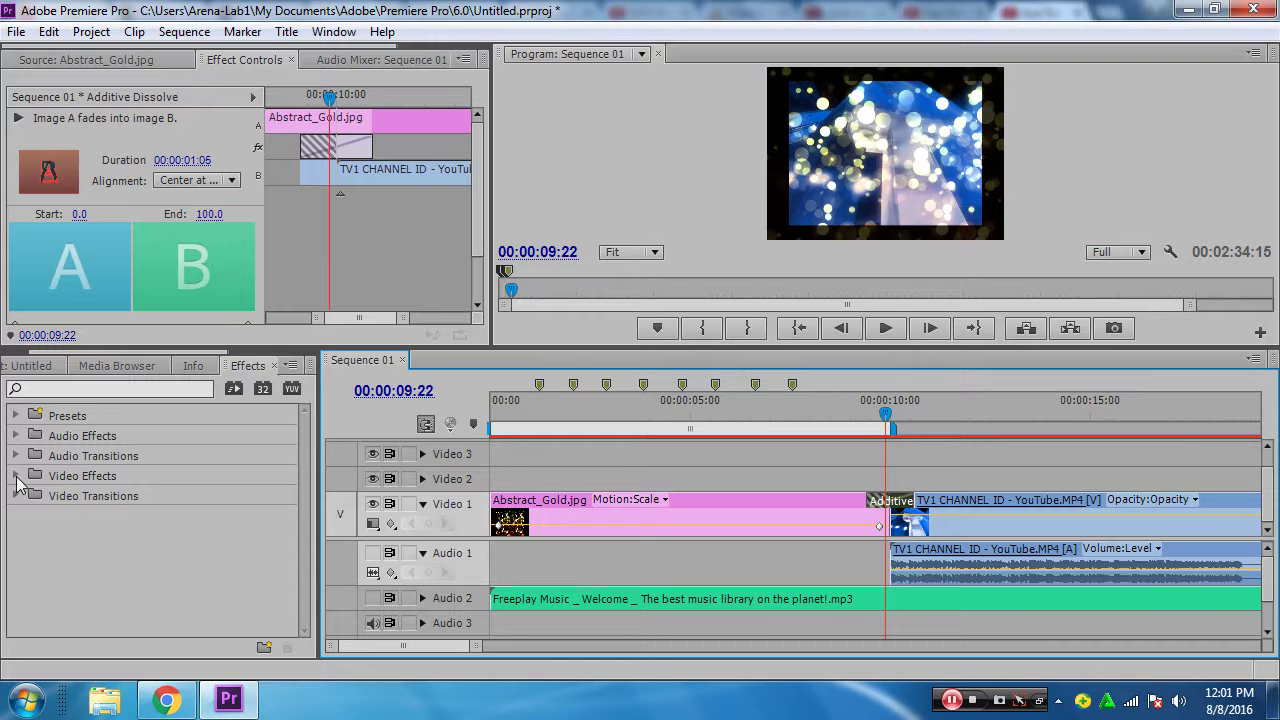
# Re-expand Video Transitions and its Dissolve folder
pyautogui.click(17, 496)
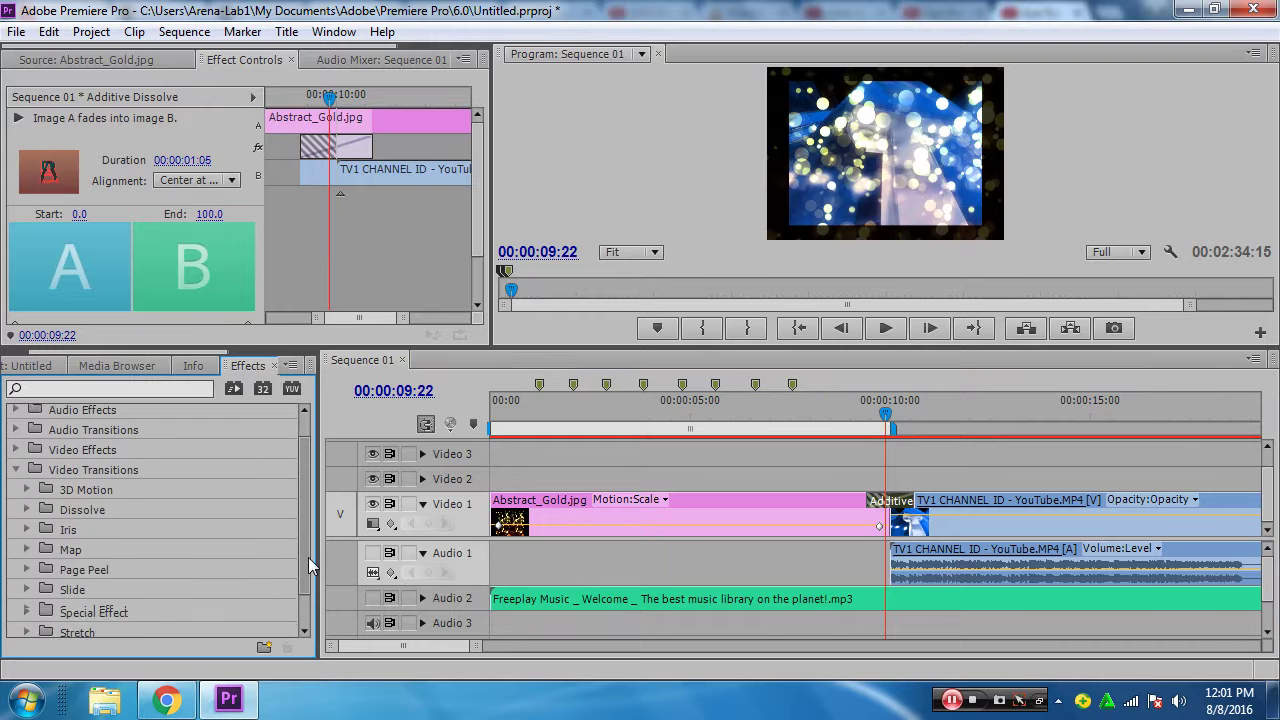
pyautogui.moveTo(305, 540); pyautogui.dragTo(308, 595)
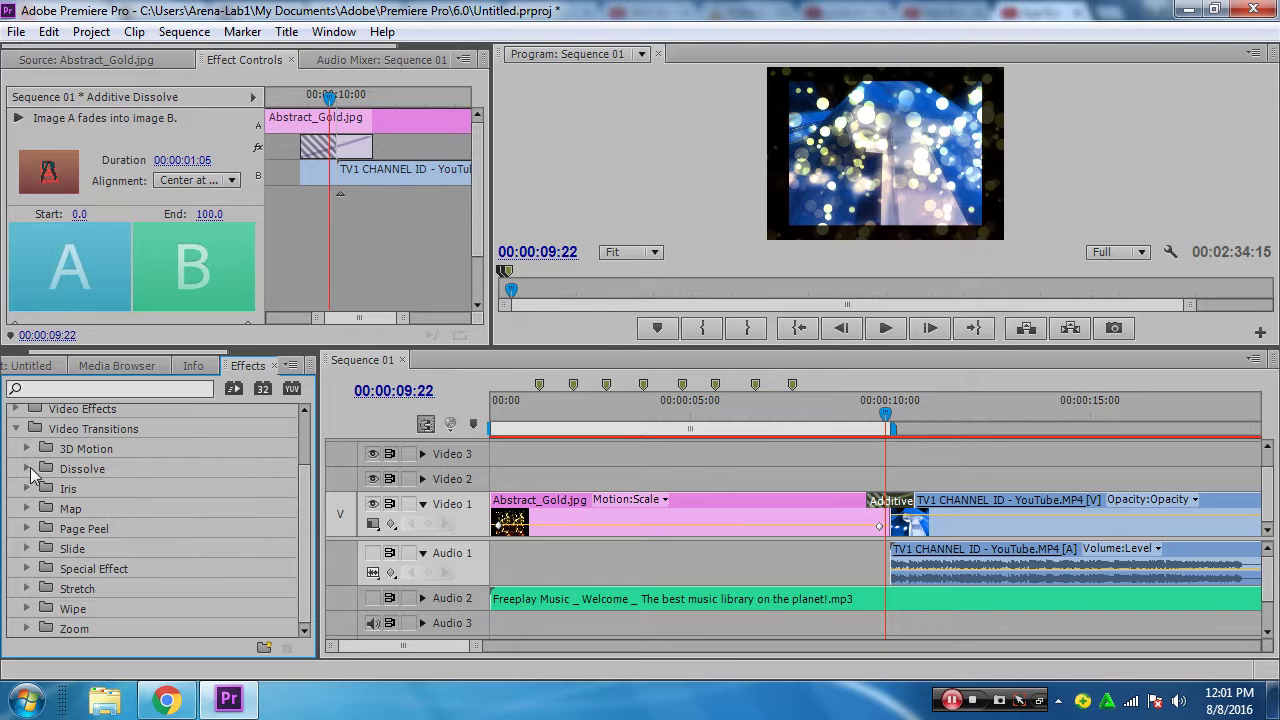
pyautogui.click(27, 469)
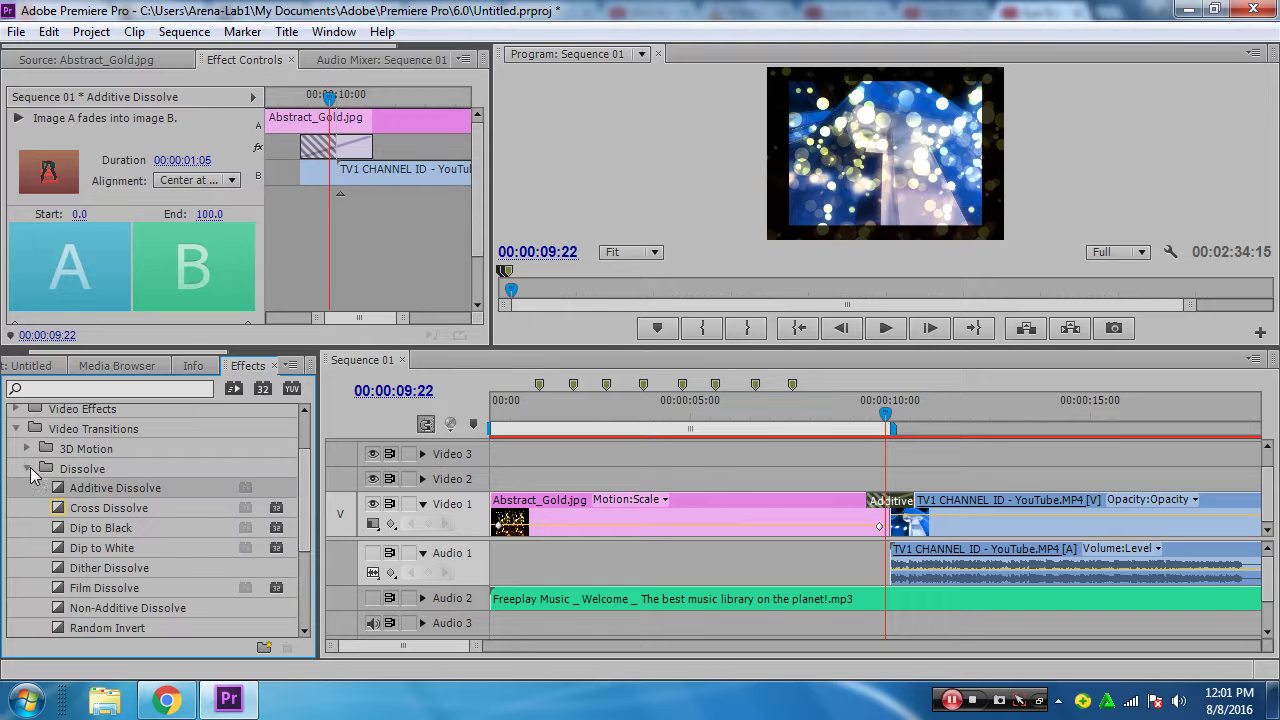
pyautogui.moveTo(308, 542); pyautogui.dragTo(308, 576)
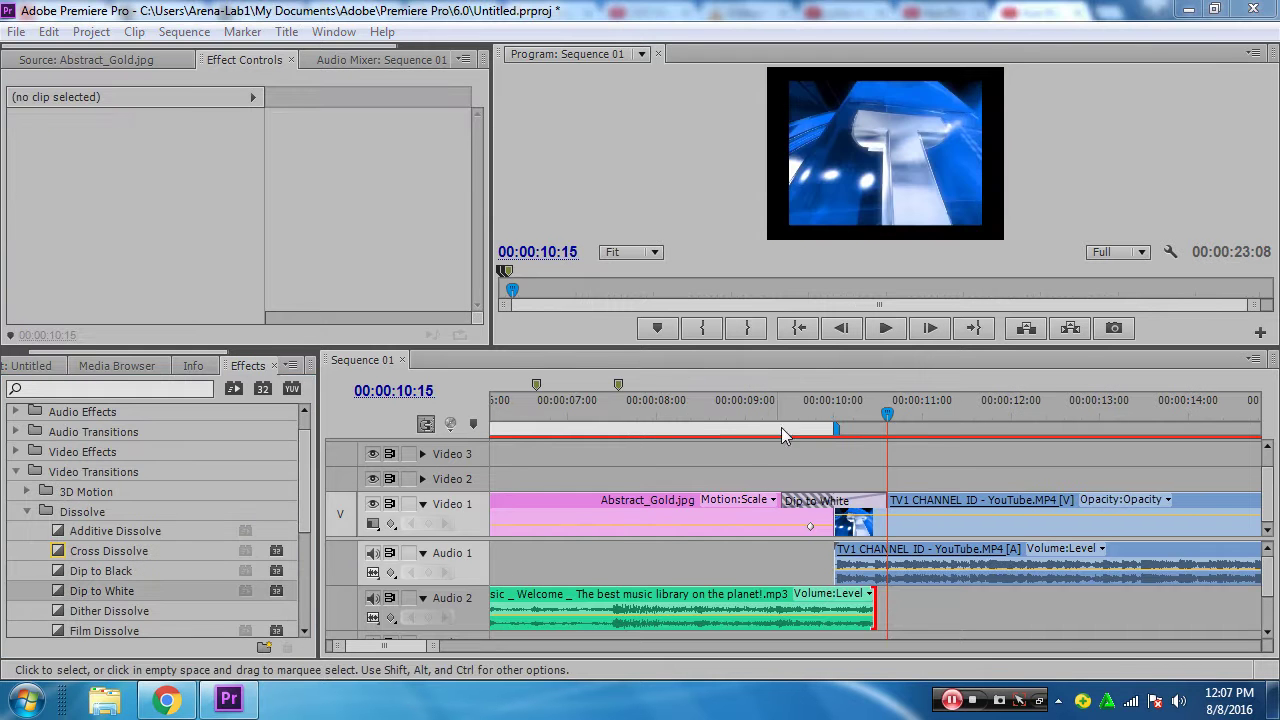
# Set the playhead at 00:00:09:20 and extend the work area to about 00:00:11:00
pyautogui.click(815, 408)
pyautogui.moveTo(843, 431); pyautogui.dragTo(925, 432)
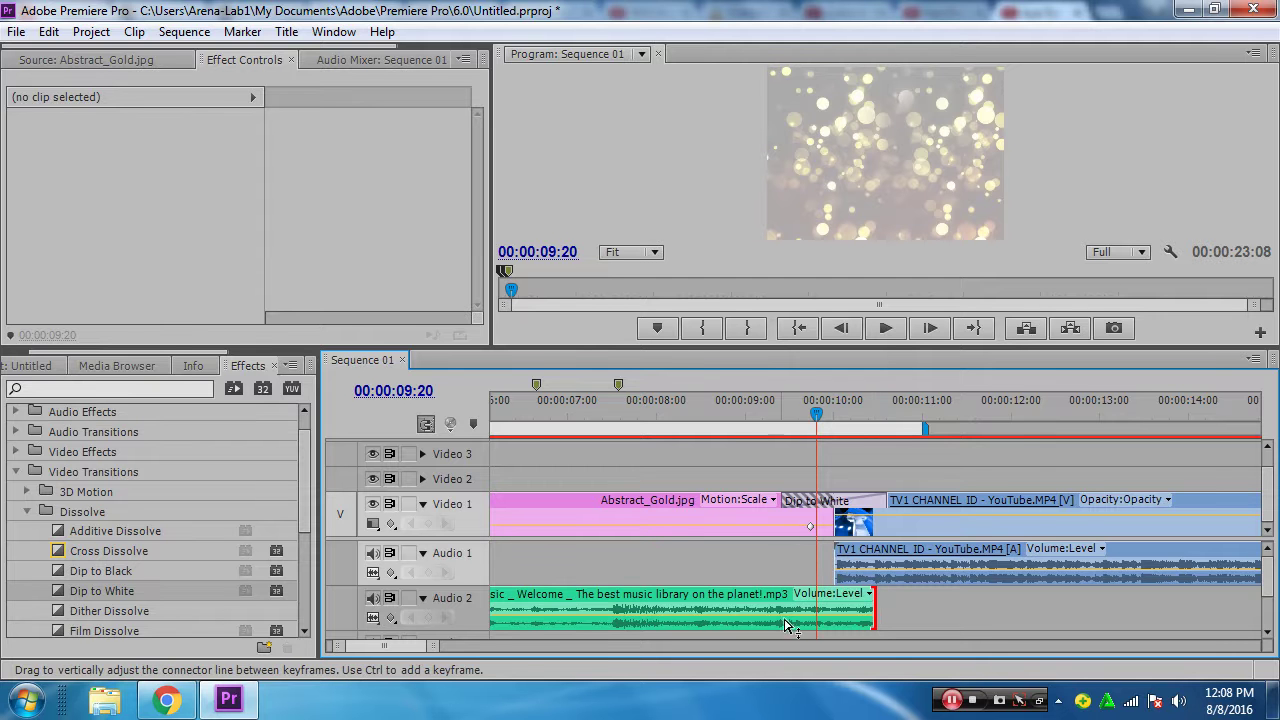
# Add a 0.00 dB volume keyframe near the start of the TV1 CHANNEL ID audio on Audio 1
pyautogui.click(878, 578)
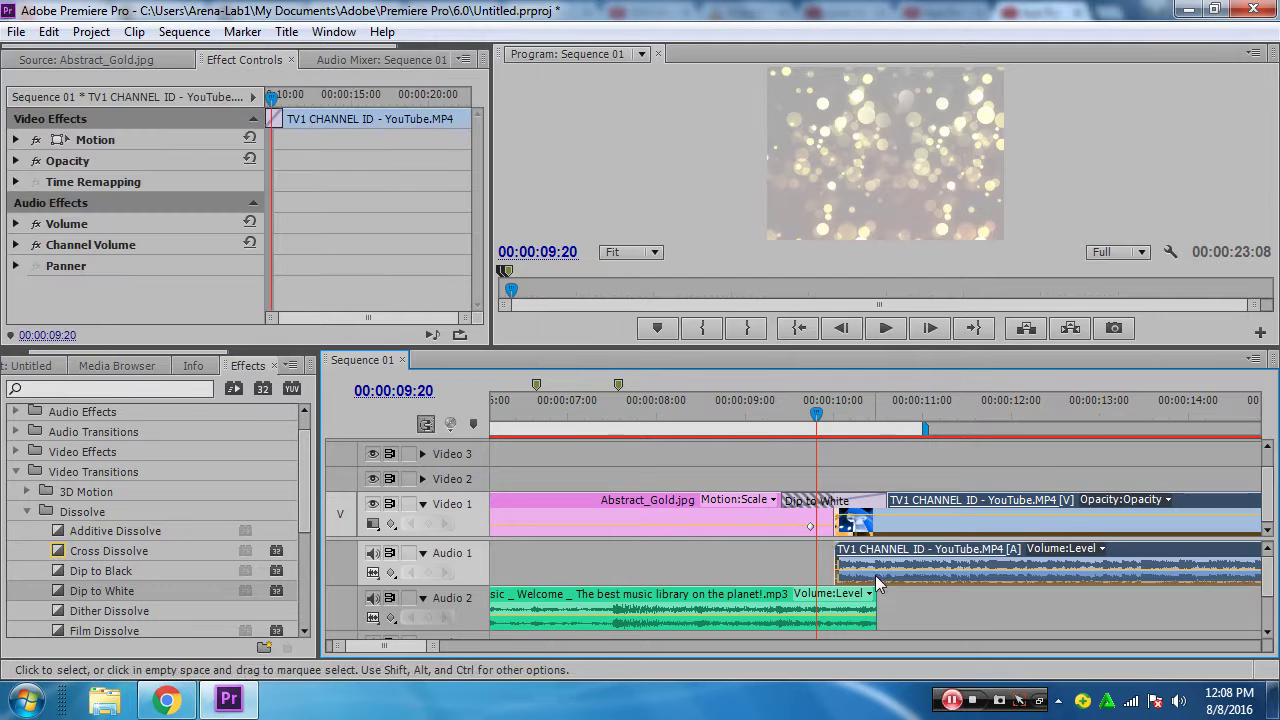
pyautogui.doubleClick(878, 578)
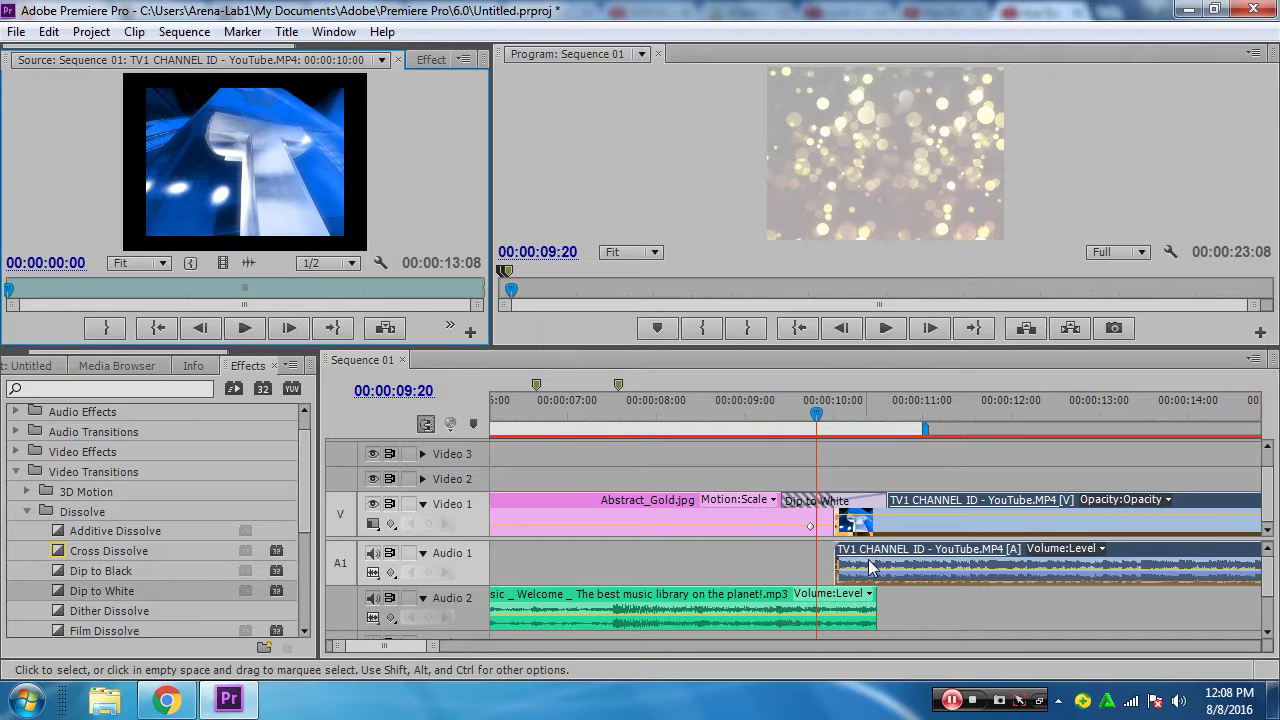
pyautogui.click(878, 577)
pyautogui.doubleClick(878, 577)
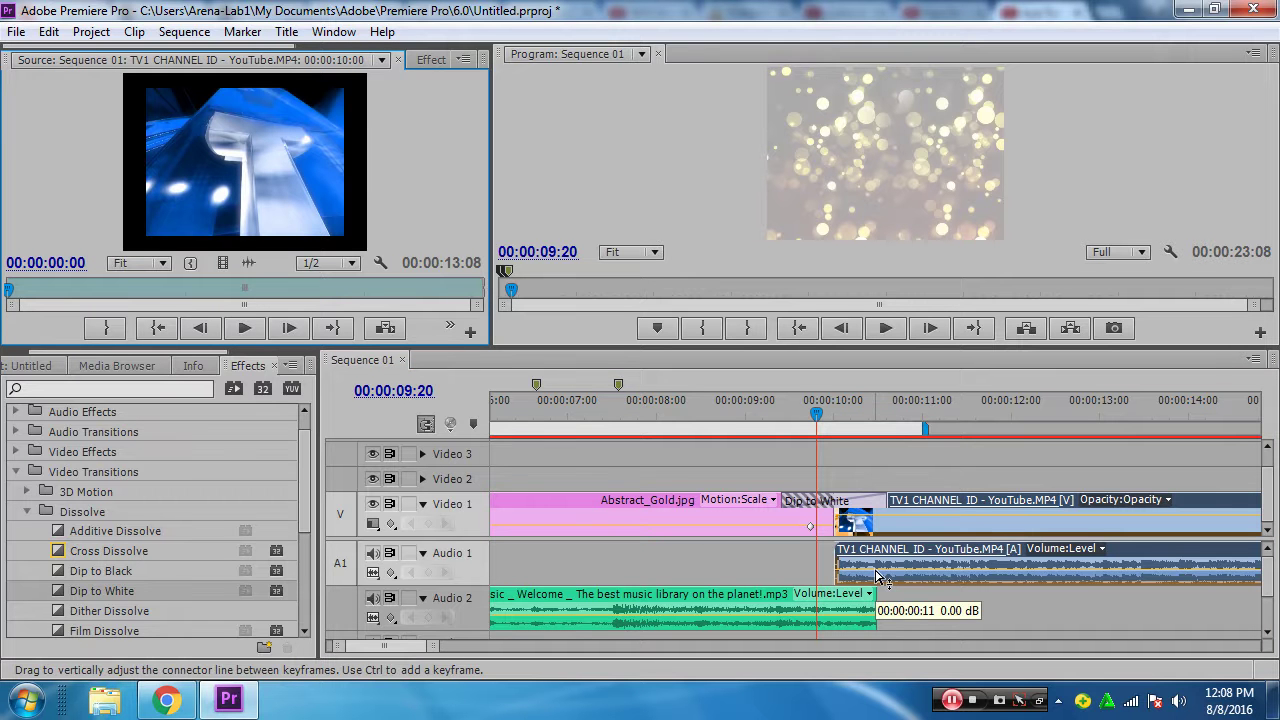
pyautogui.keyDown('ctrl'); pyautogui.click(878, 577); pyautogui.keyUp('ctrl')
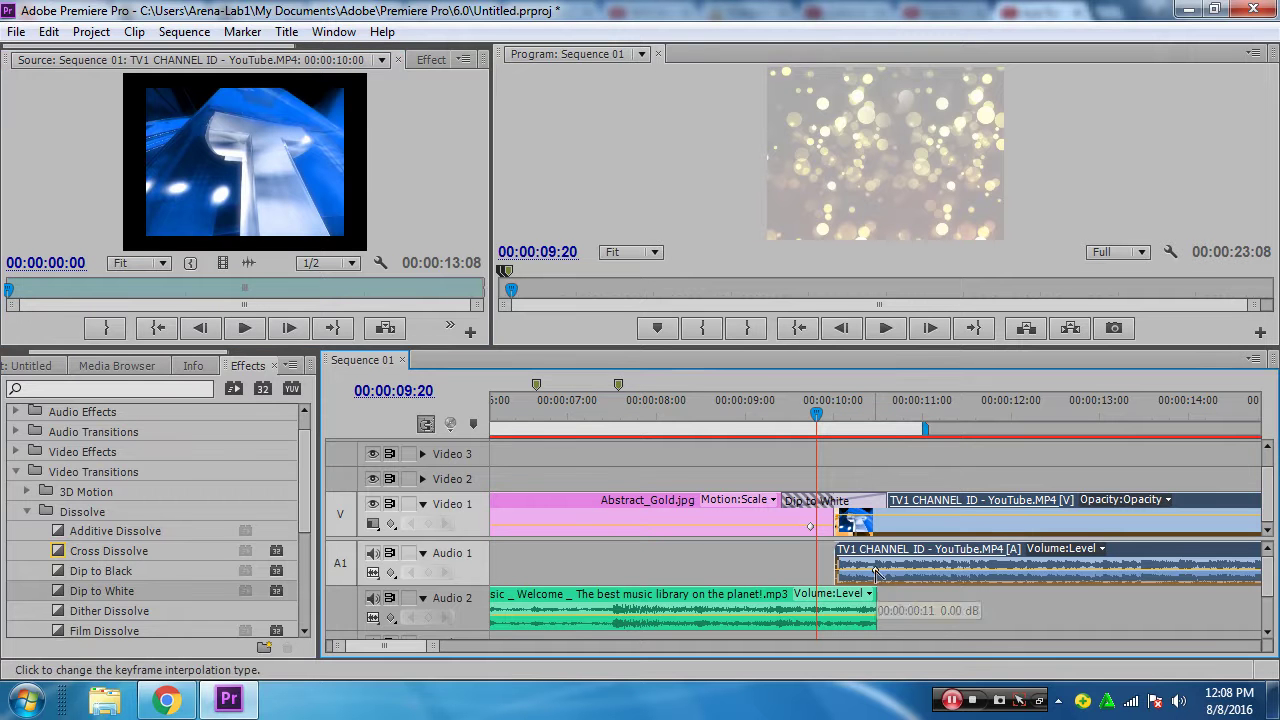
pyautogui.moveTo(812, 620)
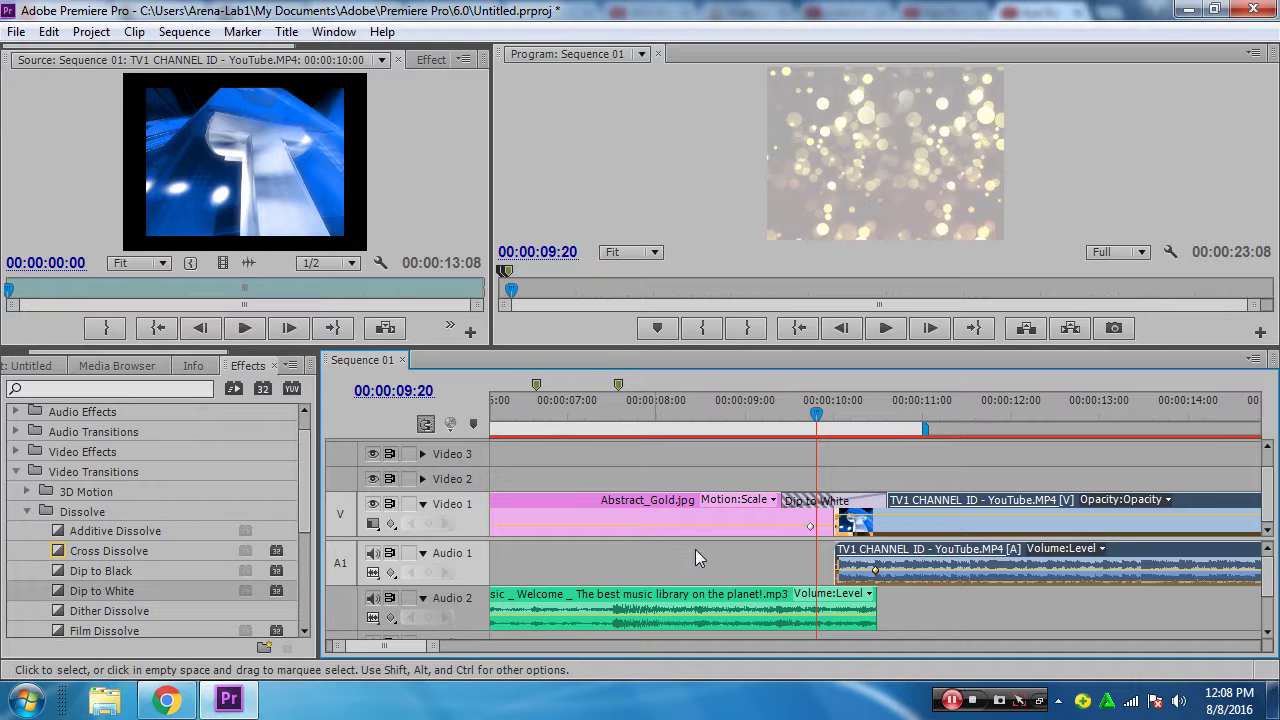
# Show the Tools panel, try the Pen tool and return to Selection, then close the panel
pyautogui.click(333, 33)
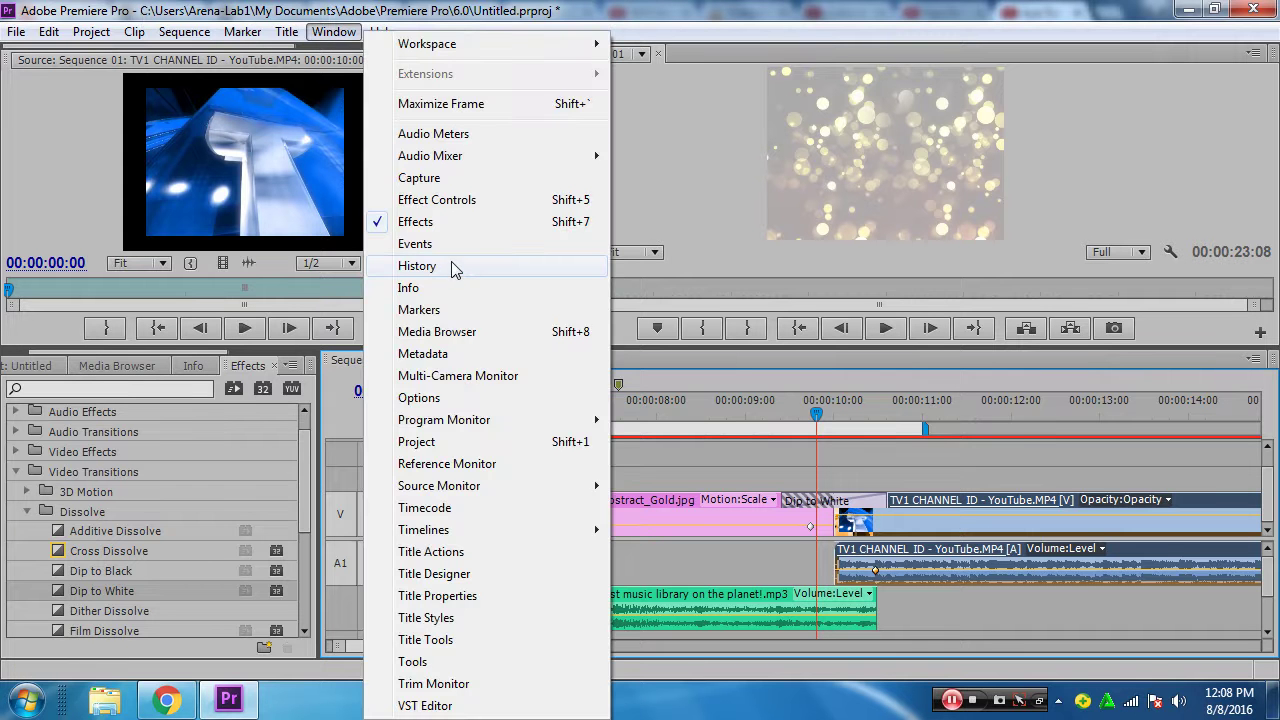
pyautogui.click(412, 661)
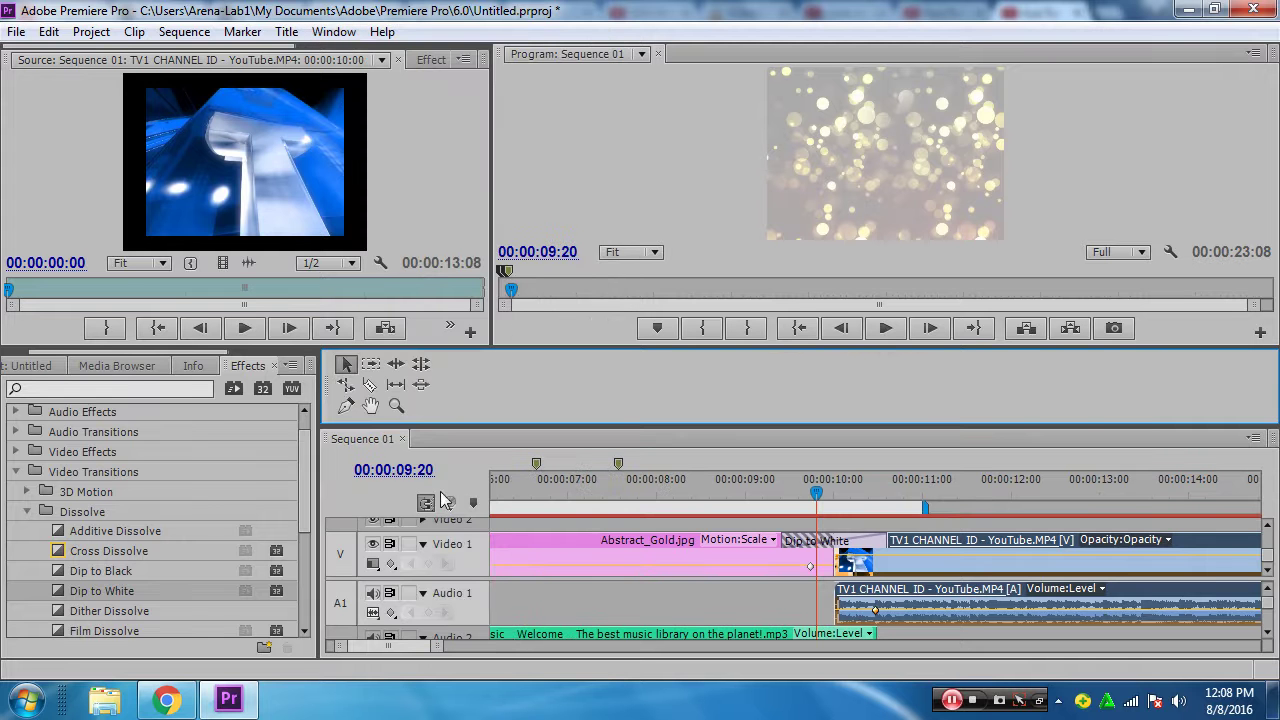
pyautogui.click(344, 408)
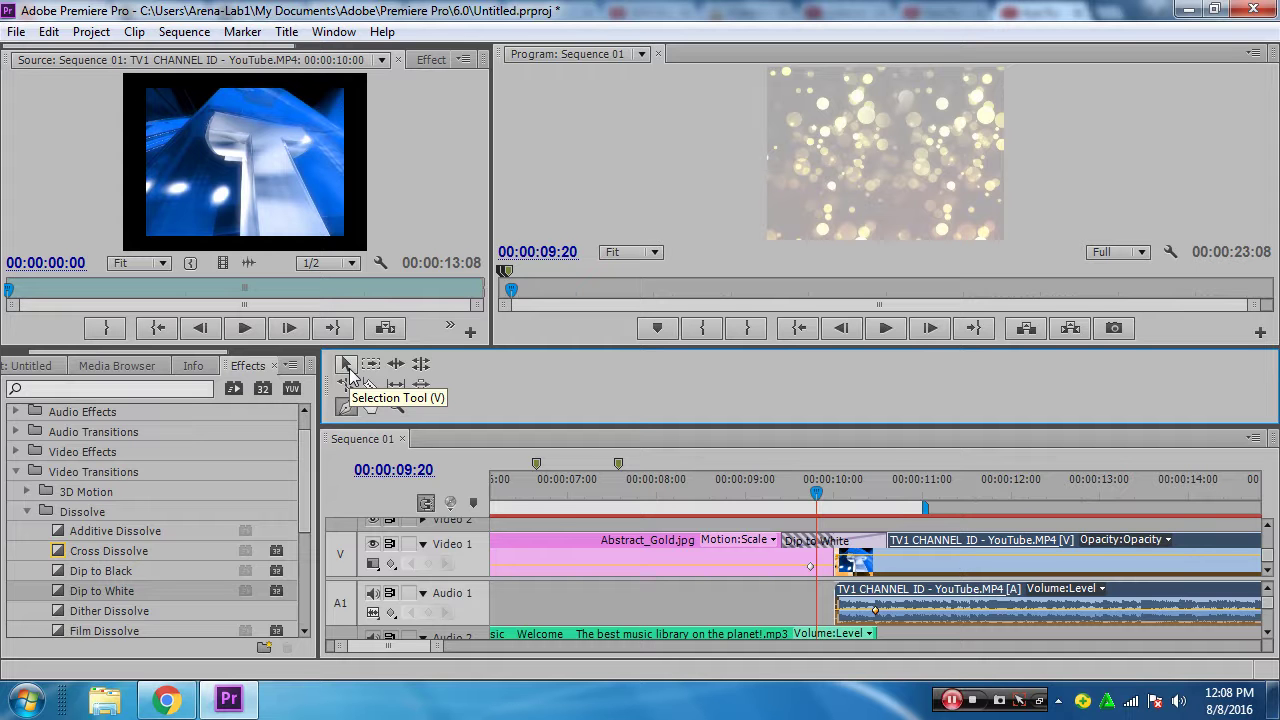
pyautogui.click(349, 373)
pyautogui.rightClick(327, 395)
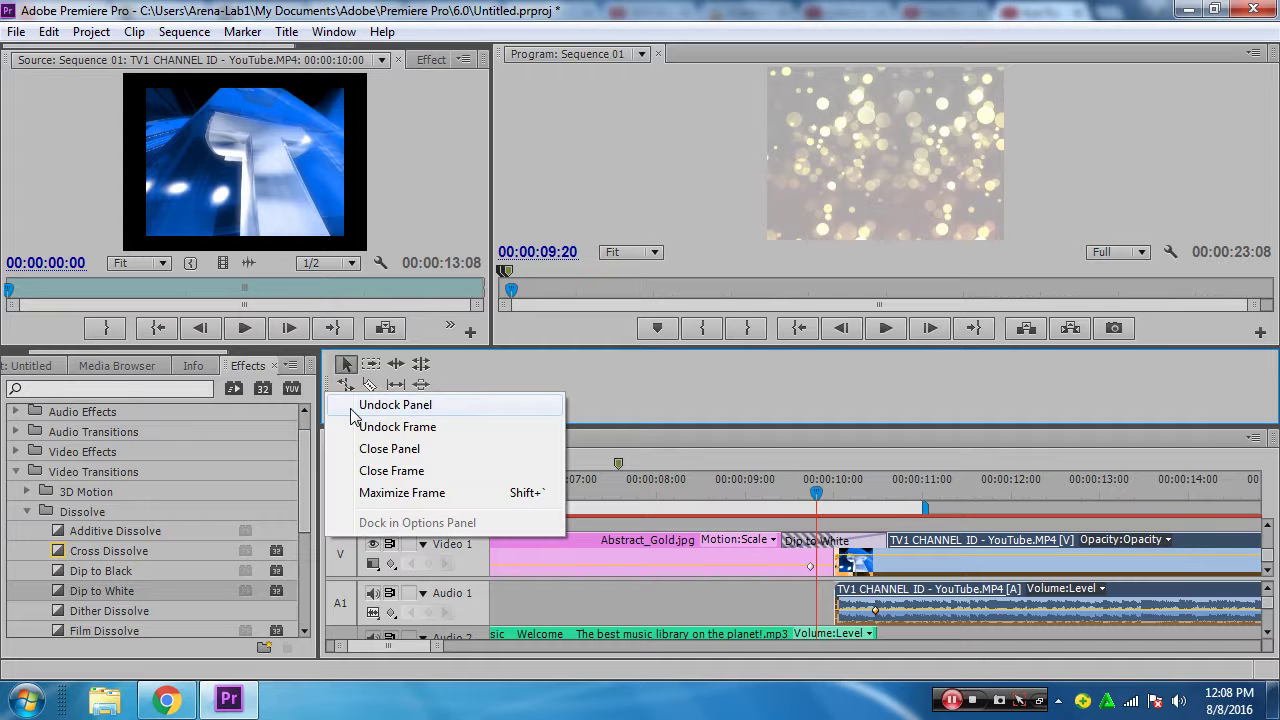
pyautogui.click(389, 450)
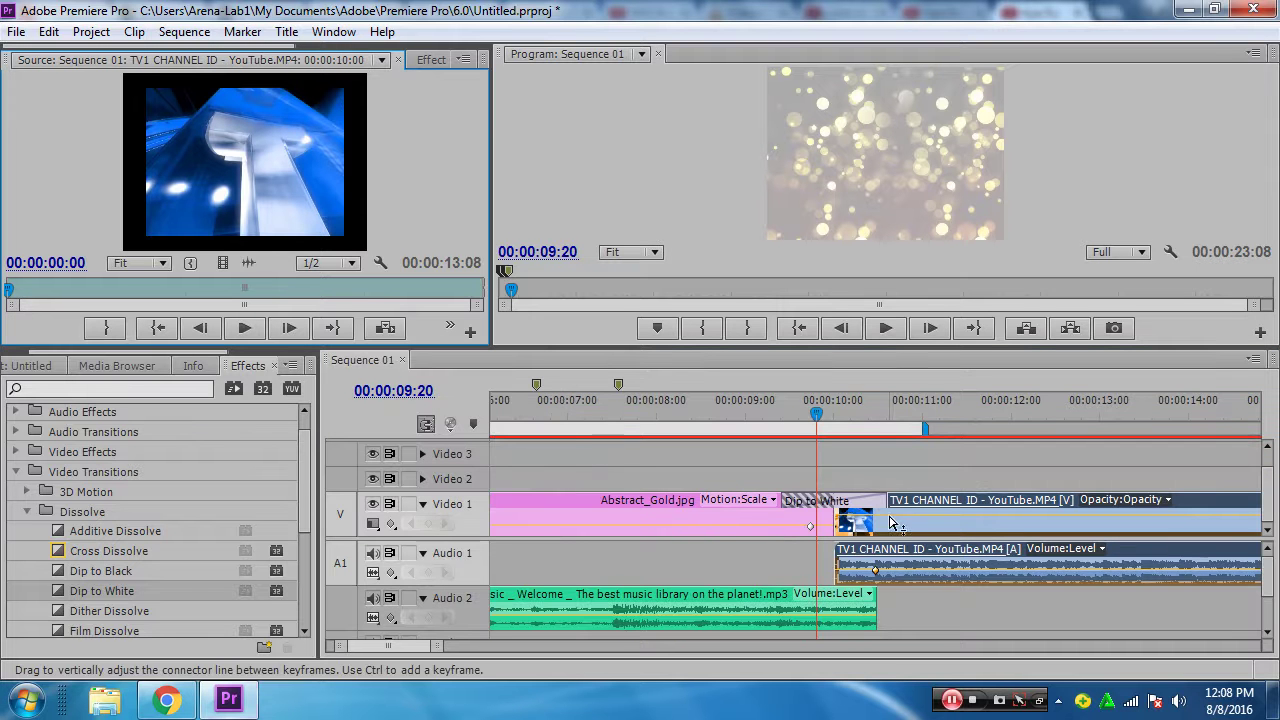
# Drop Audio 1's first volume keyframe to -∞ dB and preview the fade-in from 8 seconds
pyautogui.moveTo(876, 572)
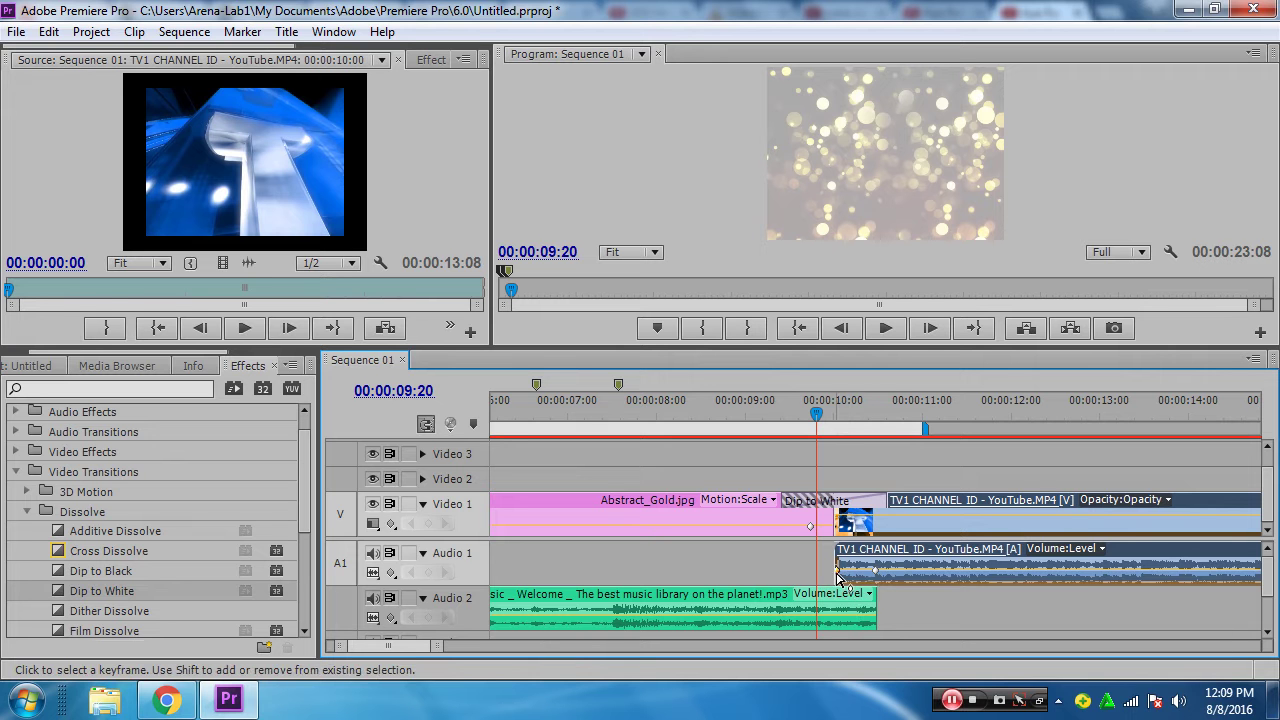
pyautogui.moveTo(838, 577); pyautogui.dragTo(838, 583)
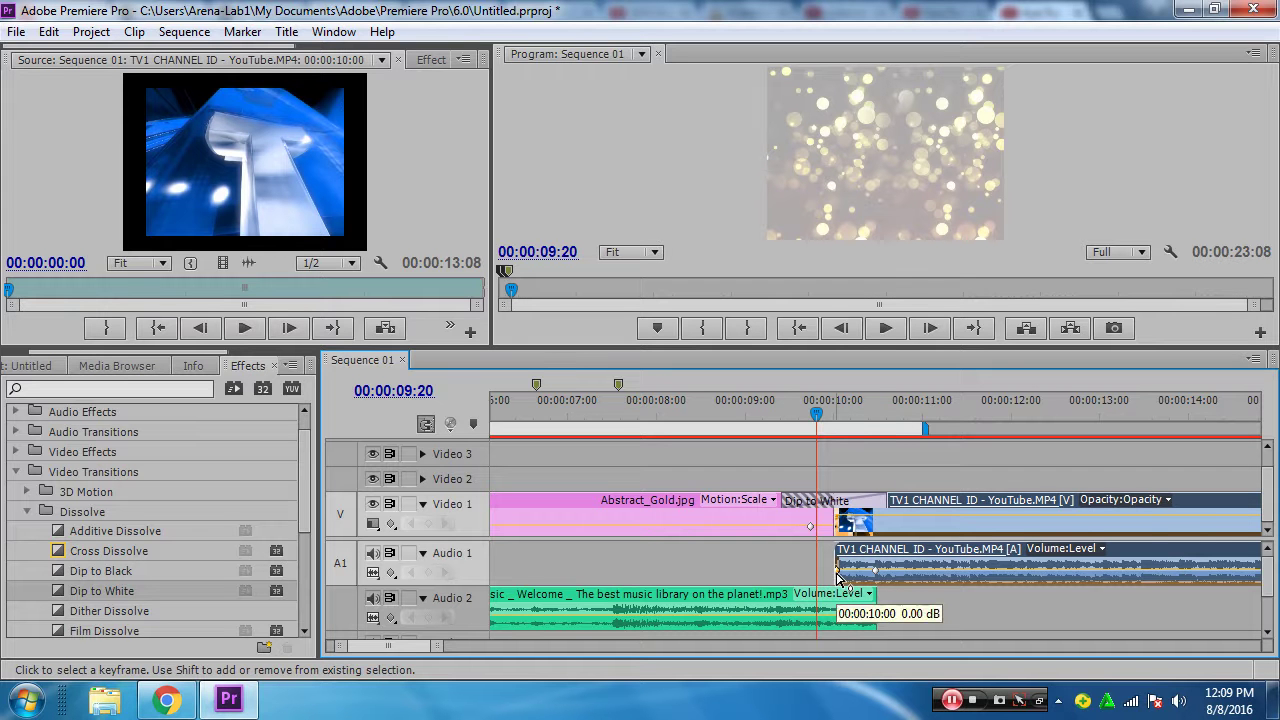
pyautogui.moveTo(837, 583); pyautogui.dragTo(836, 612)
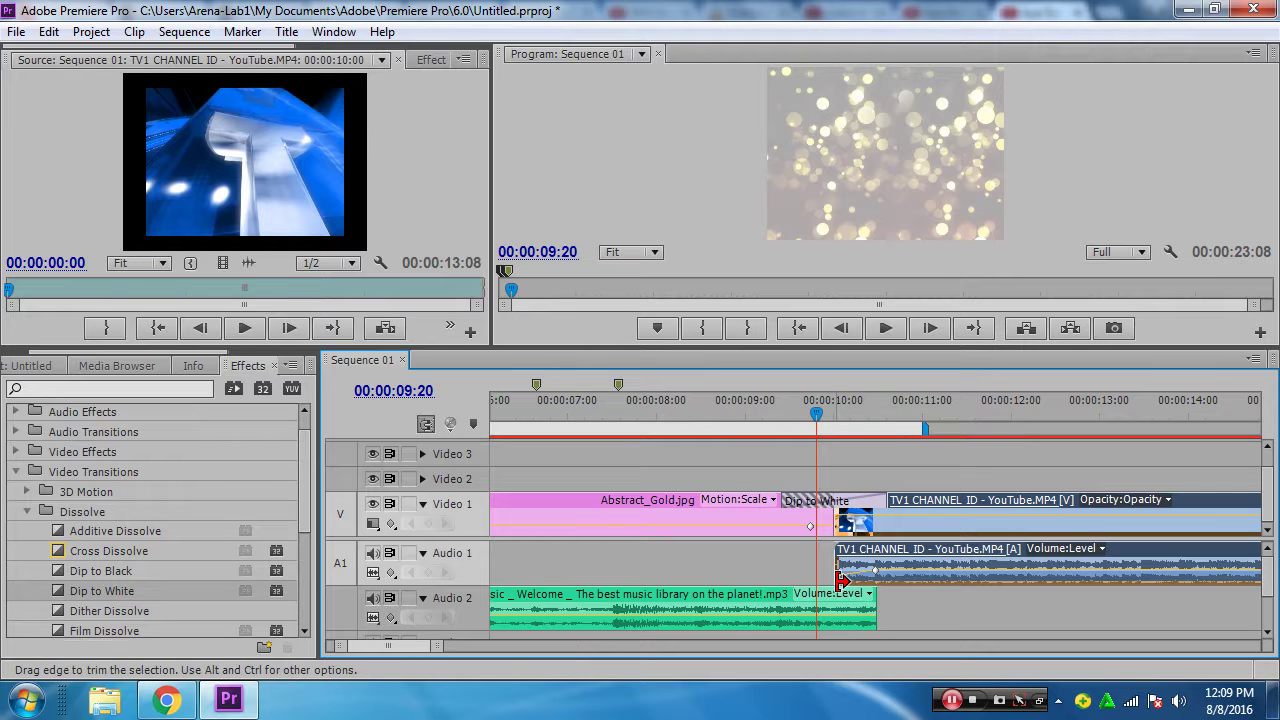
pyautogui.moveTo(836, 612); pyautogui.dragTo(838, 610)
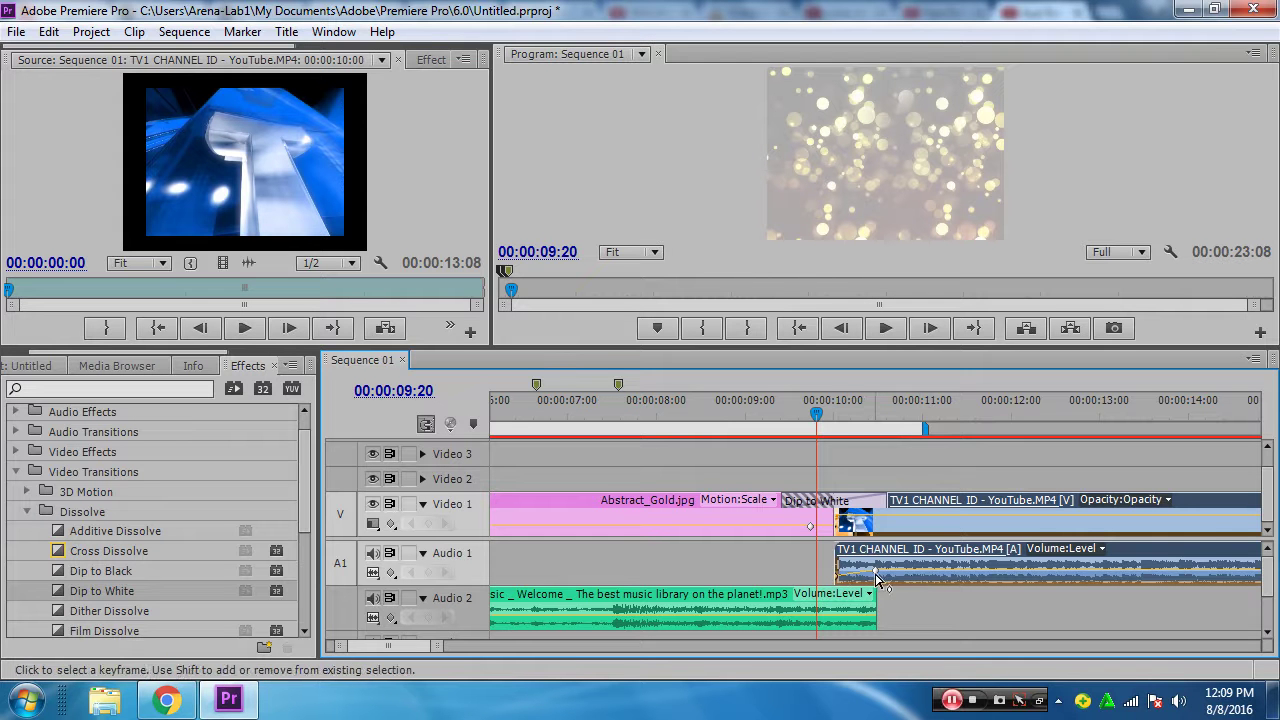
pyautogui.moveTo(689, 416); pyautogui.dragTo(660, 420)
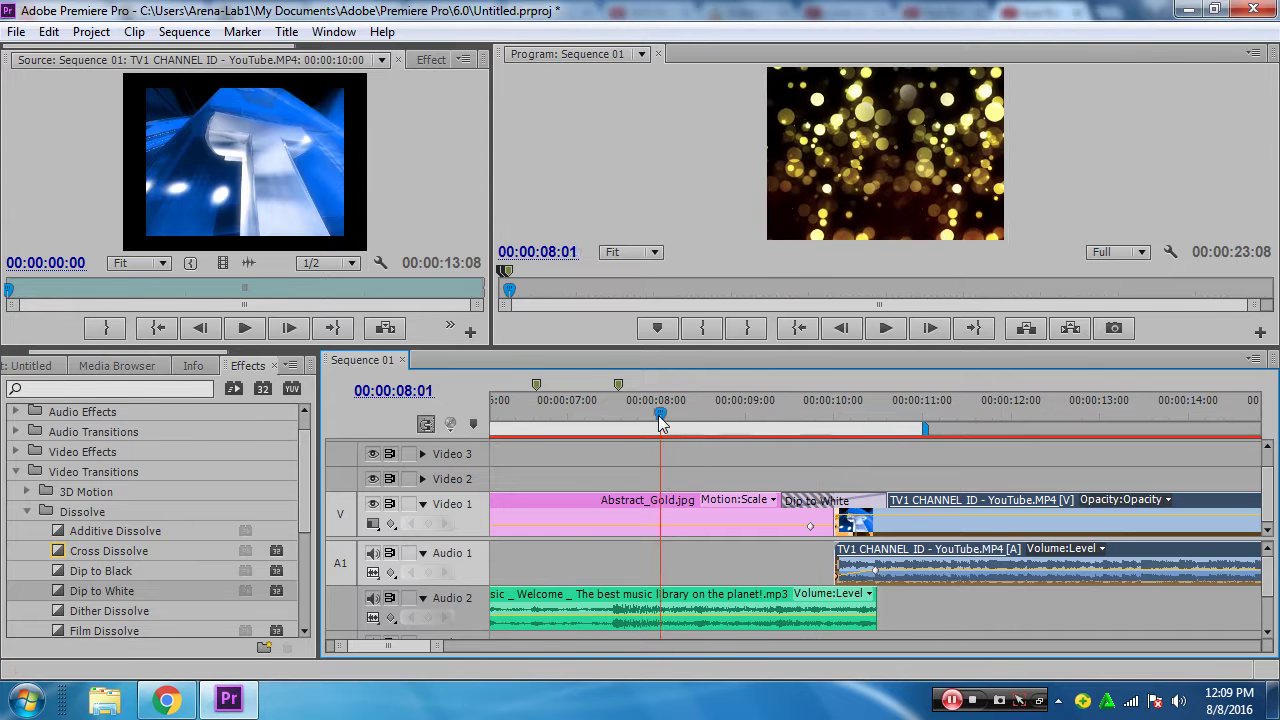
pyautogui.press('space')
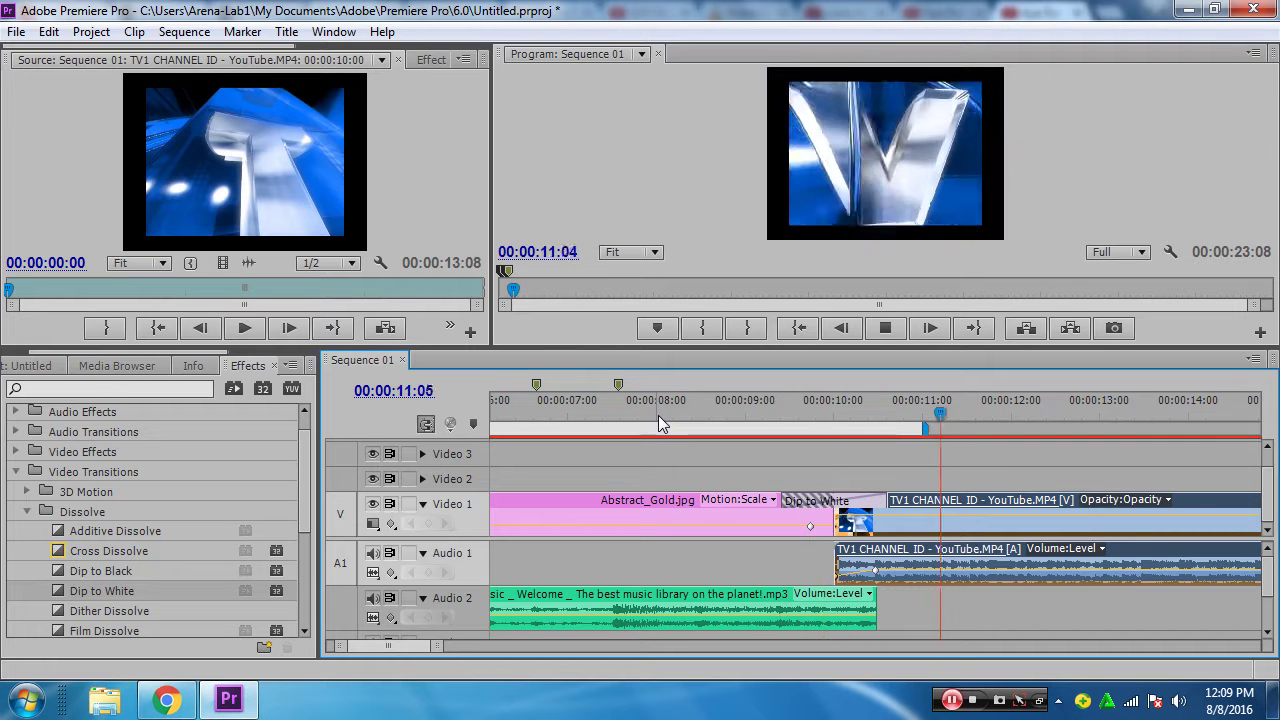
pyautogui.press('space')
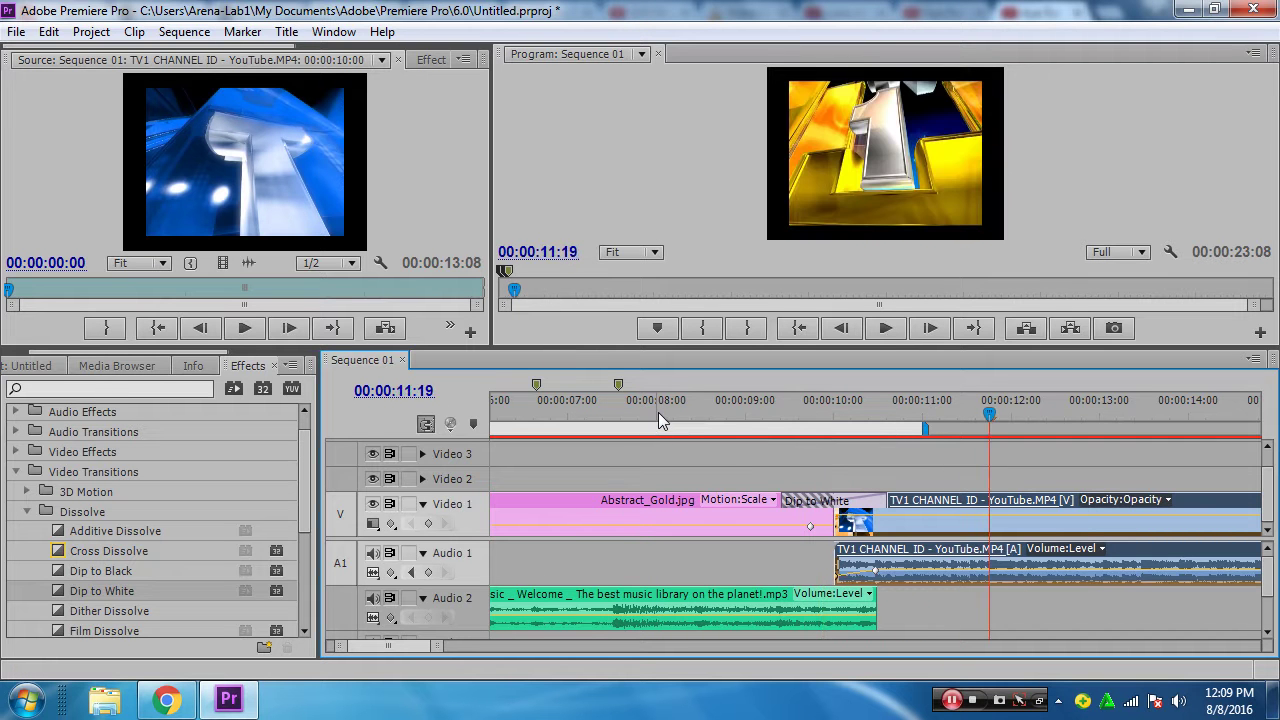
# Add a final keyframe on the Audio 2 music, pull it to -∞ dB, and preview from 9 seconds
pyautogui.keyDown('ctrl'); pyautogui.click(839, 618); pyautogui.keyUp('ctrl')
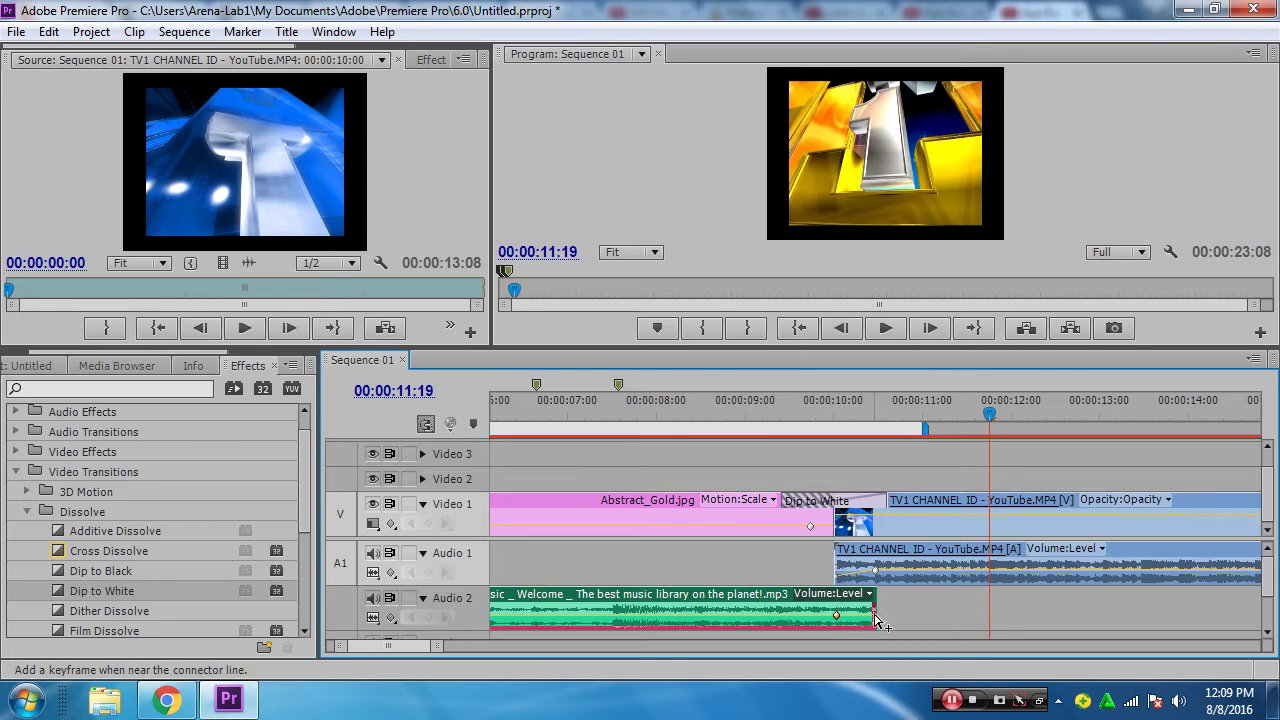
pyautogui.moveTo(876, 621); pyautogui.dragTo(878, 628)
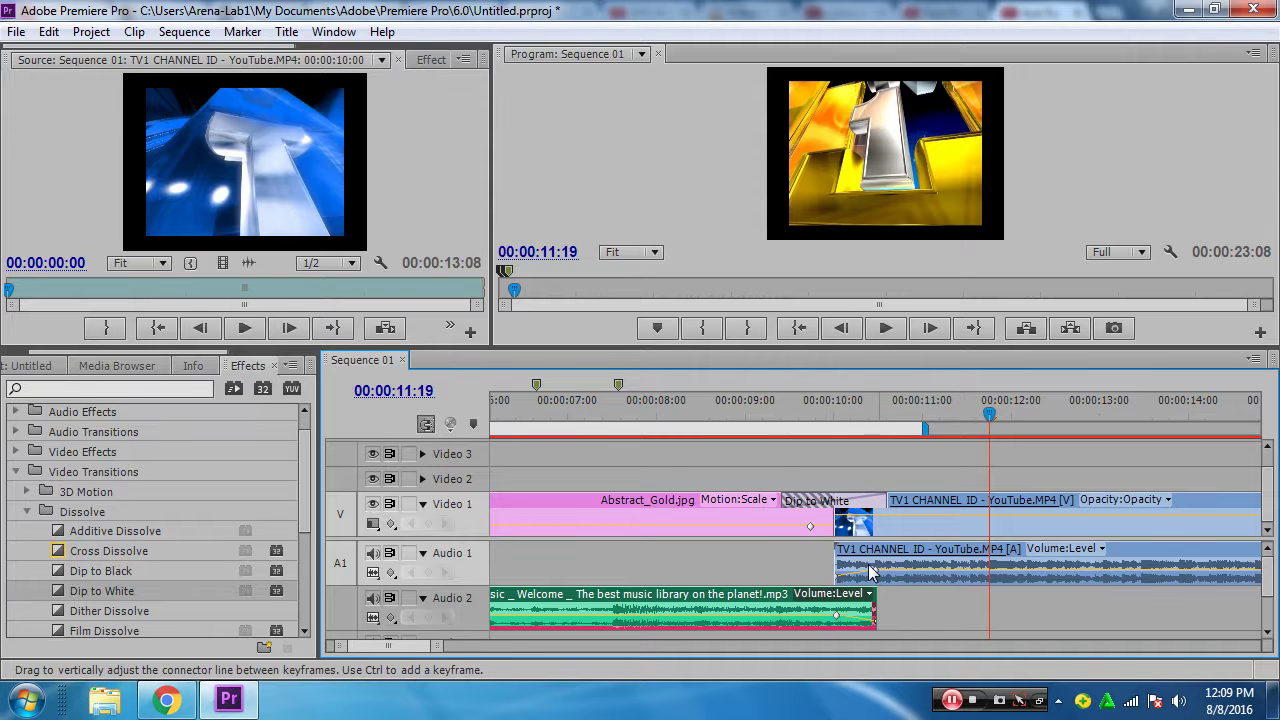
pyautogui.click(748, 405)
pyautogui.press('space')
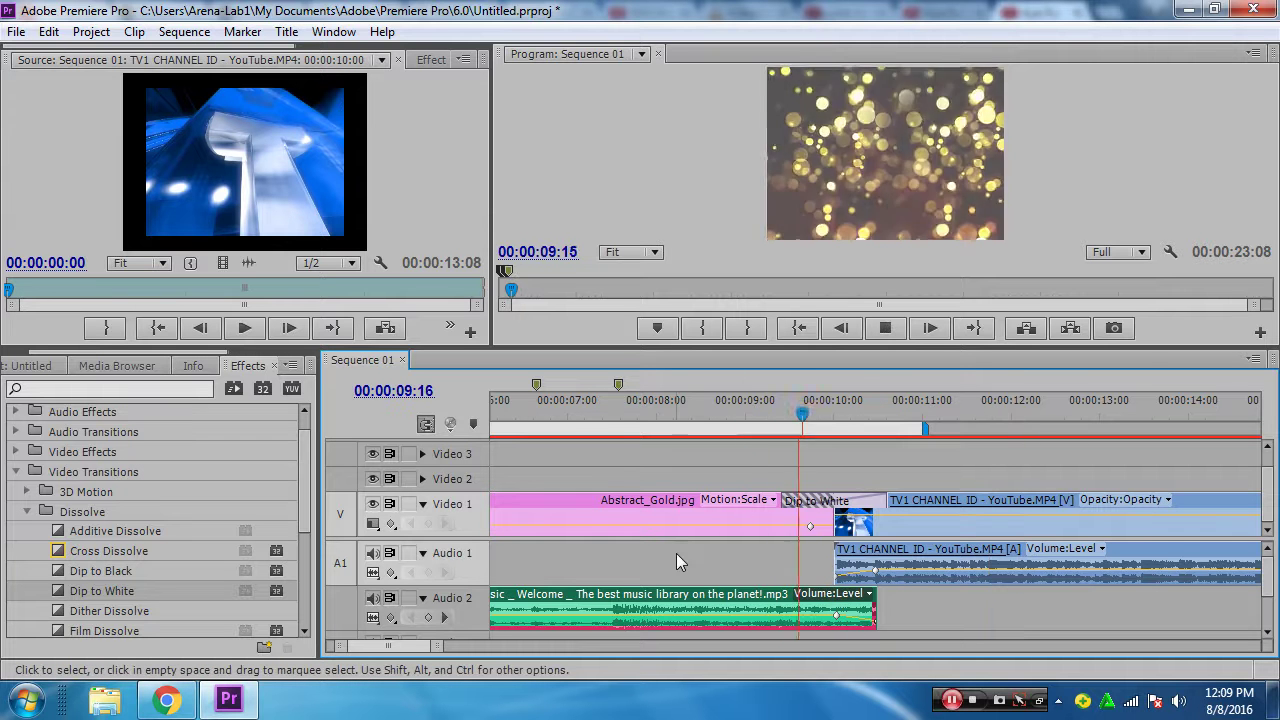
pyautogui.press('space')
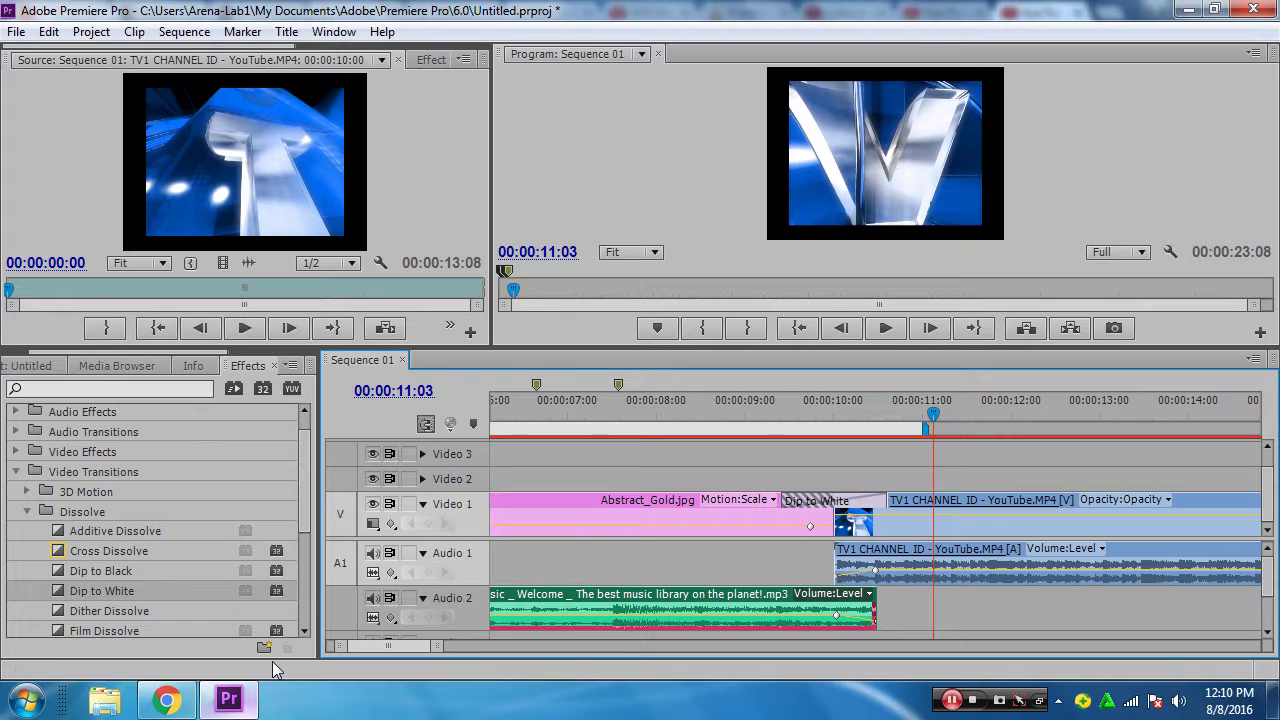
pyautogui.click(164, 701)
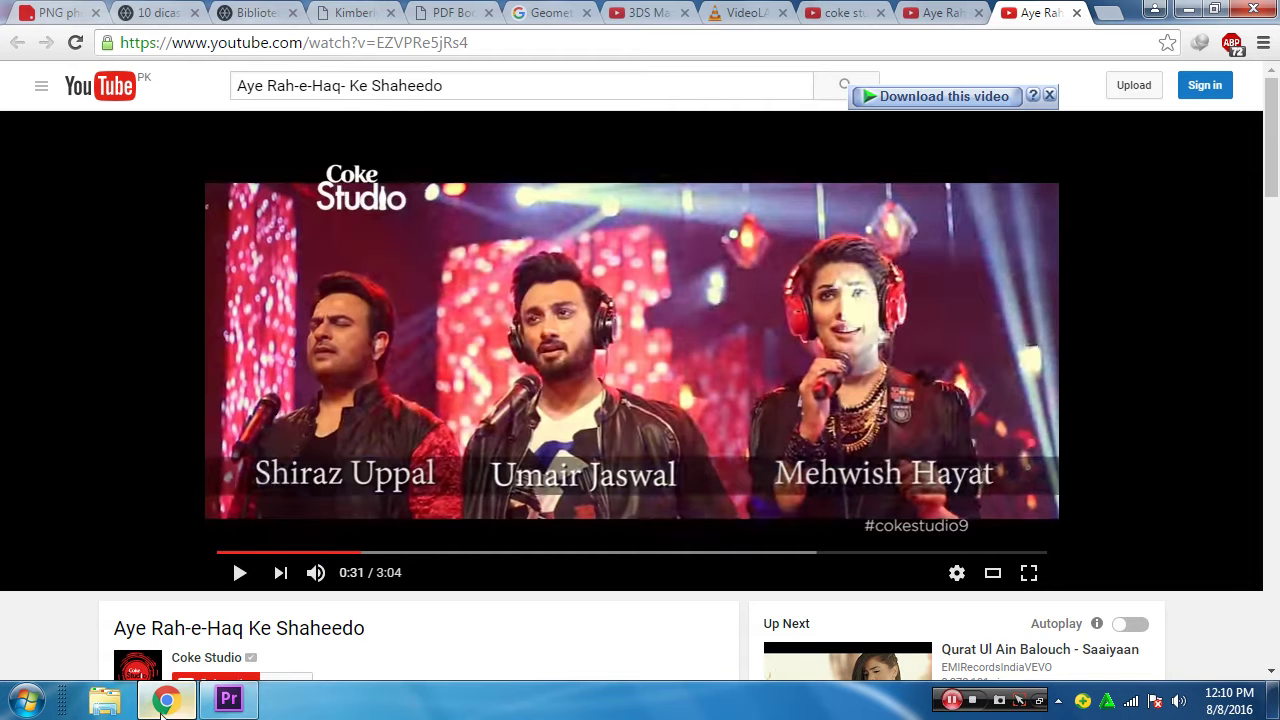
# Seek the Aye Rah-e-Haq Ke Shaheedo YouTube video back to 0:27
pyautogui.click(338, 552)
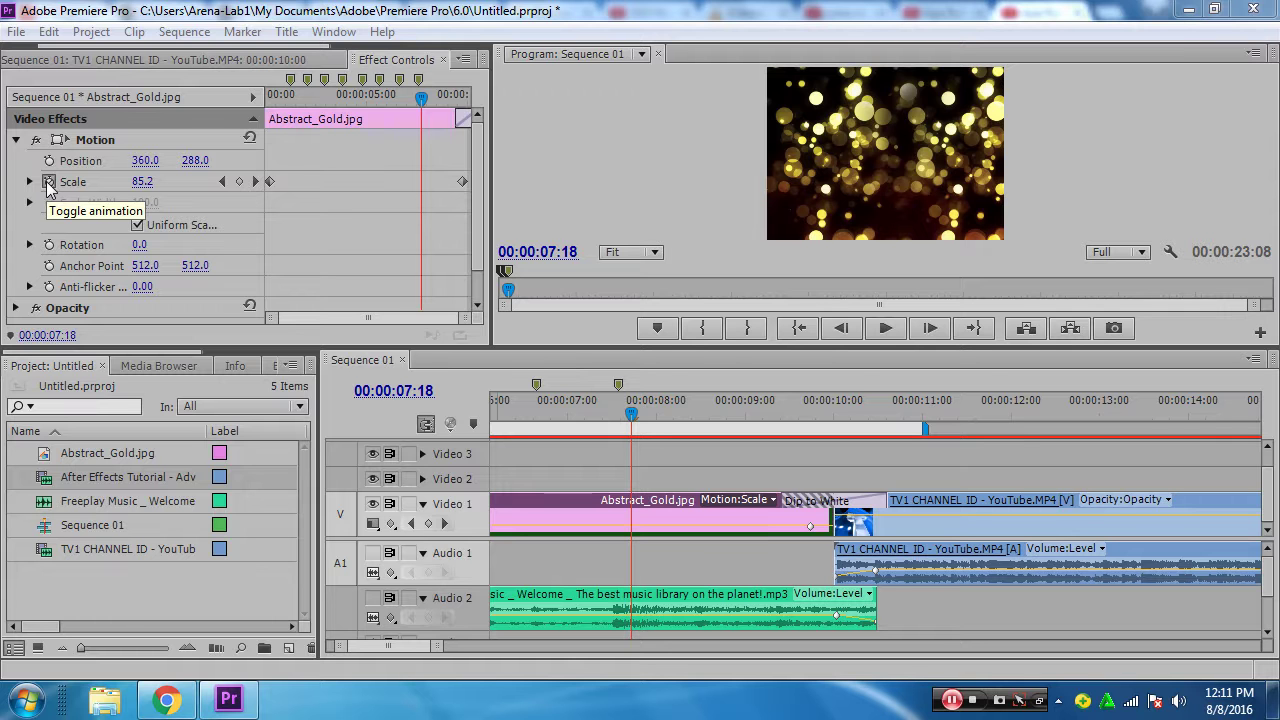
# Turn off Scale animation on Abstract_Gold.jpg, deleting its keyframes, and move the playhead to 07:03
pyautogui.click(48, 182)
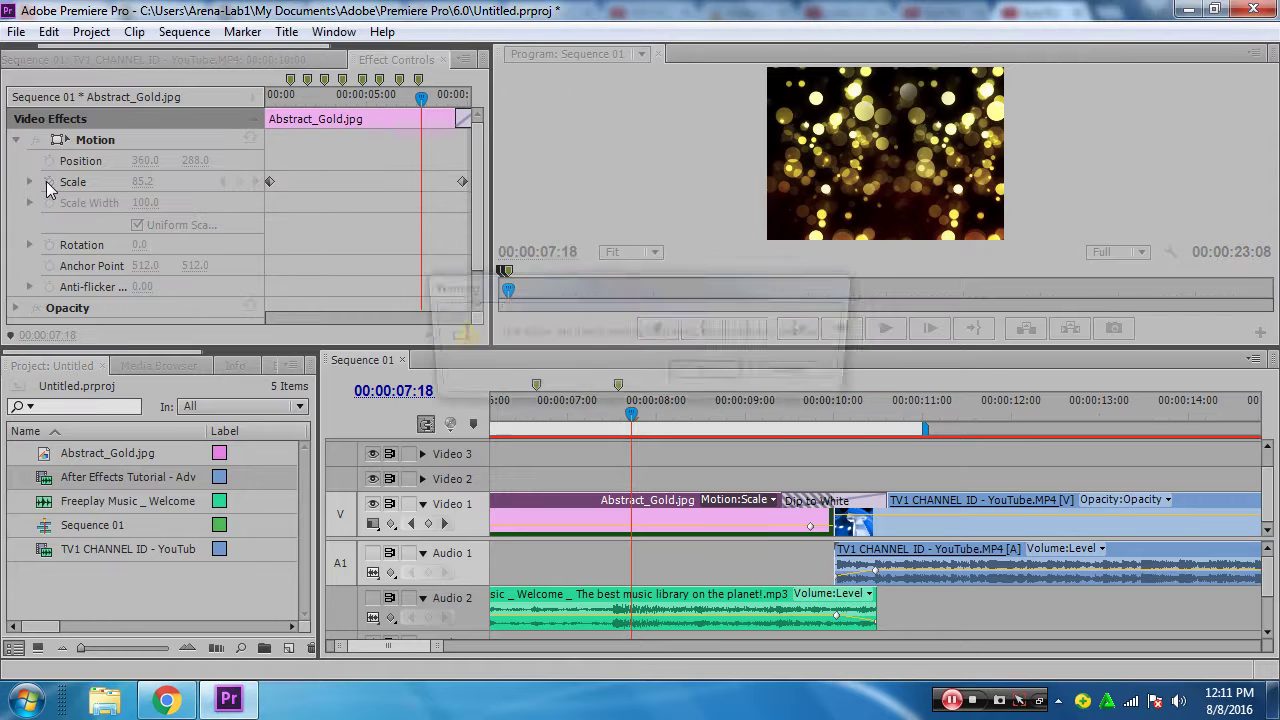
pyautogui.click(714, 374)
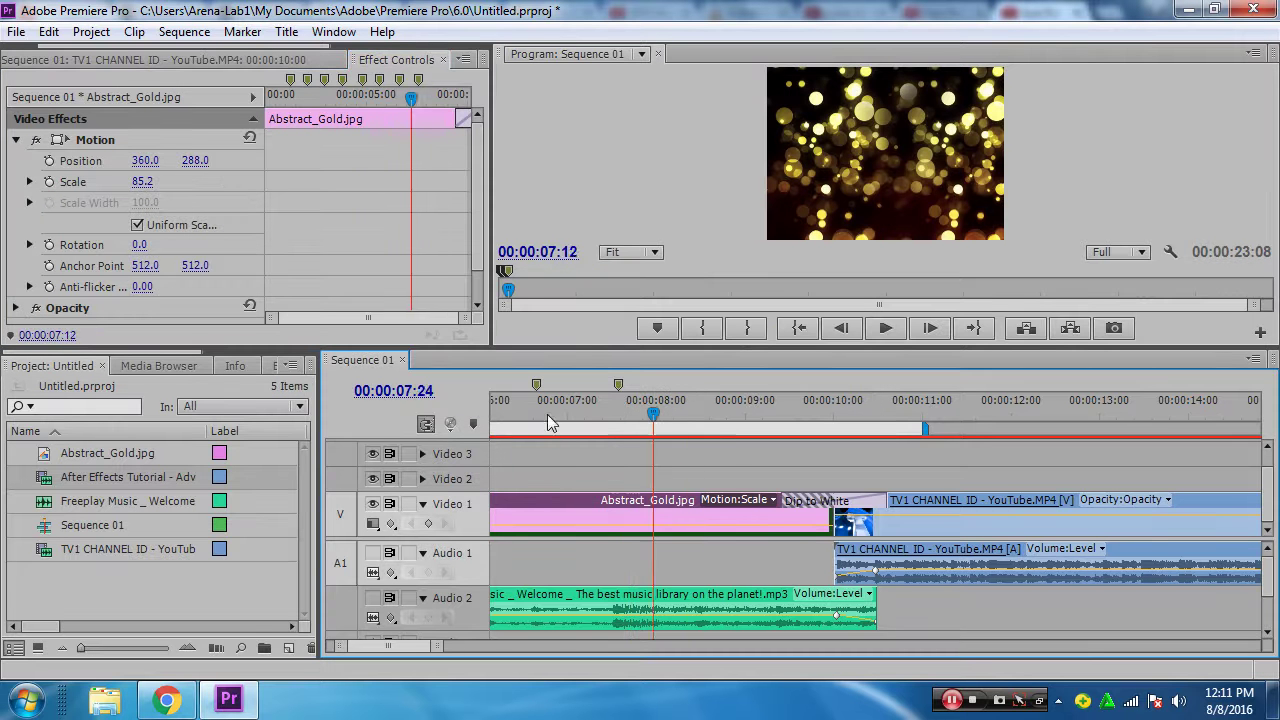
pyautogui.moveTo(626, 418); pyautogui.dragTo(578, 416)
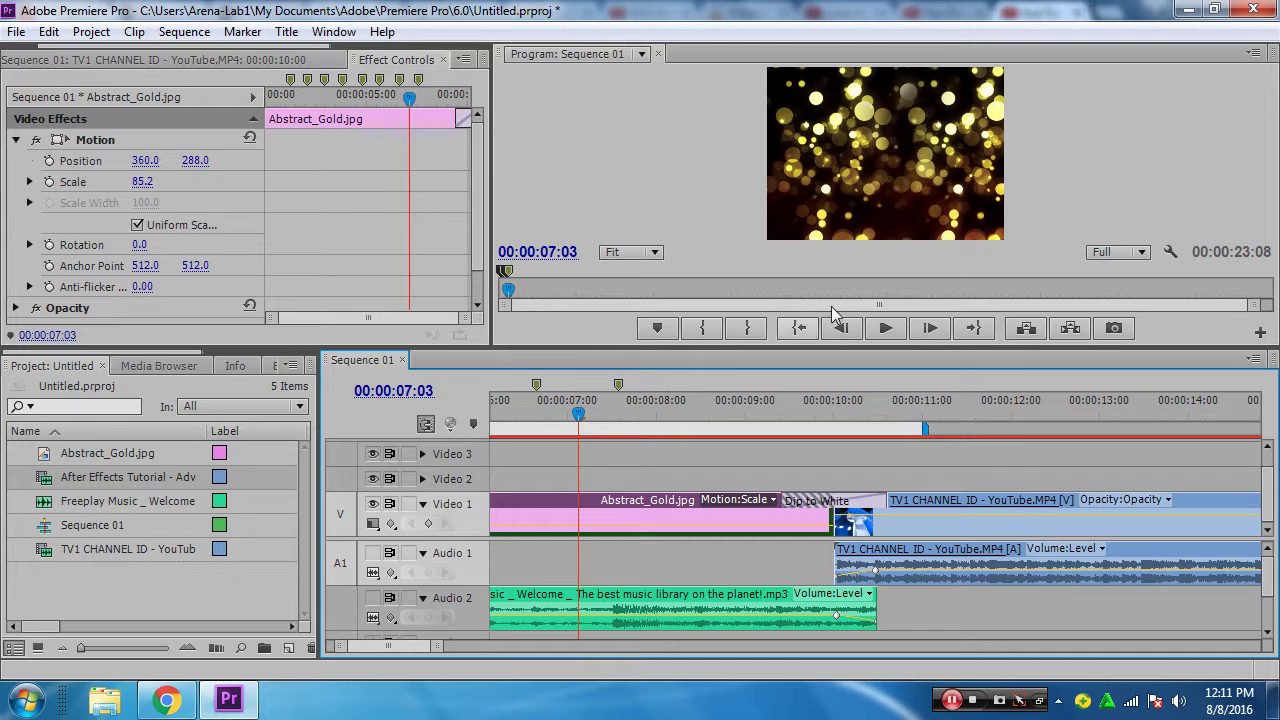
pyautogui.click(166, 698)
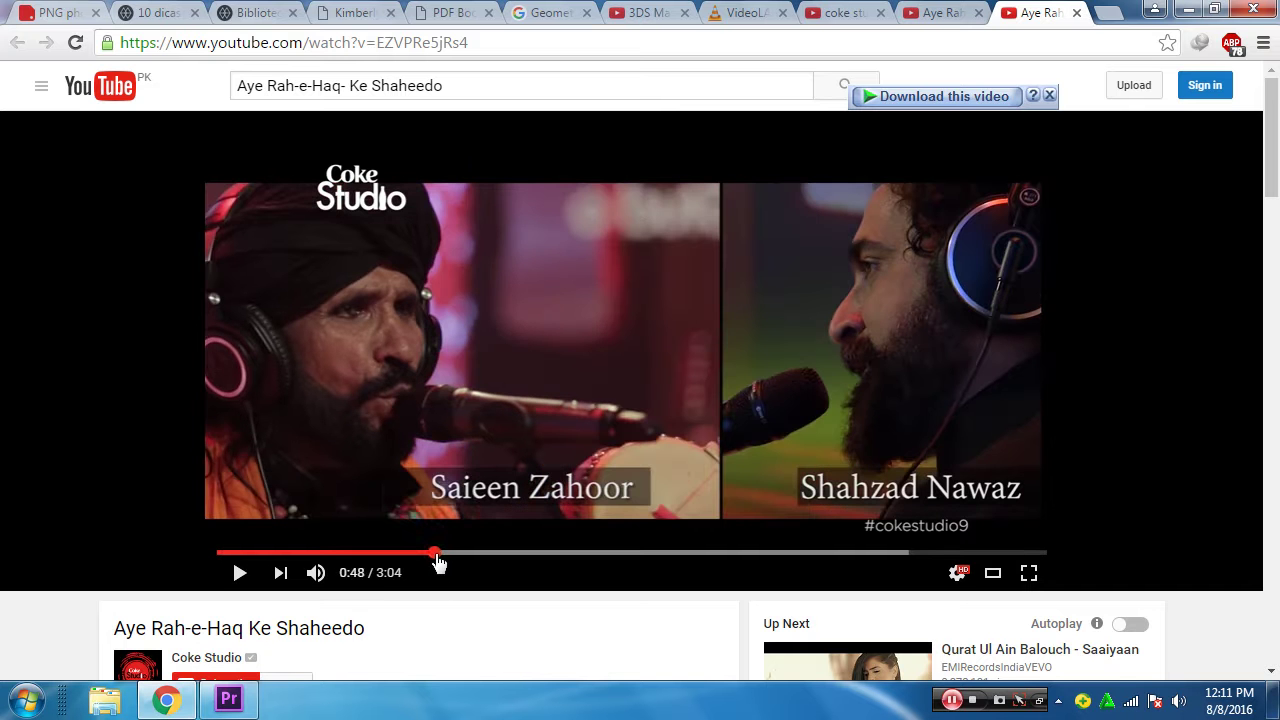
# Seek the YouTube video to 0:47, play and pause it, then minimize Chrome
pyautogui.click(431, 553)
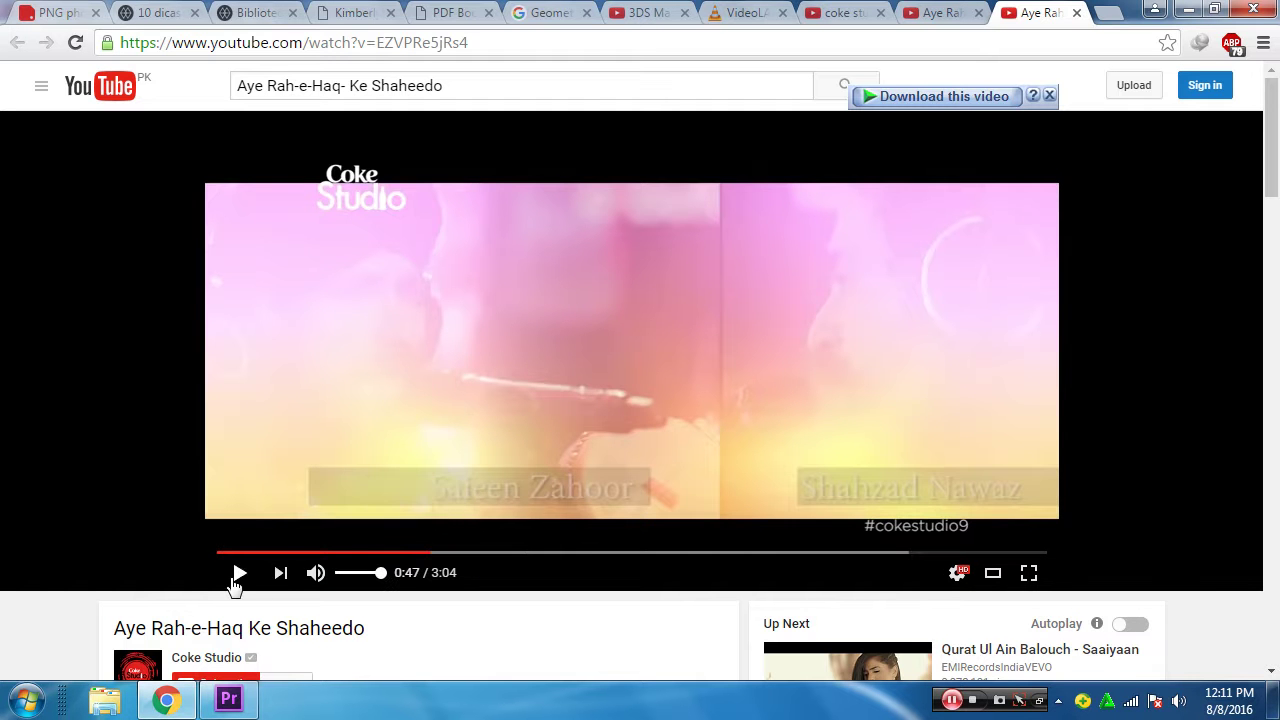
pyautogui.click(238, 575)
pyautogui.click(238, 575)
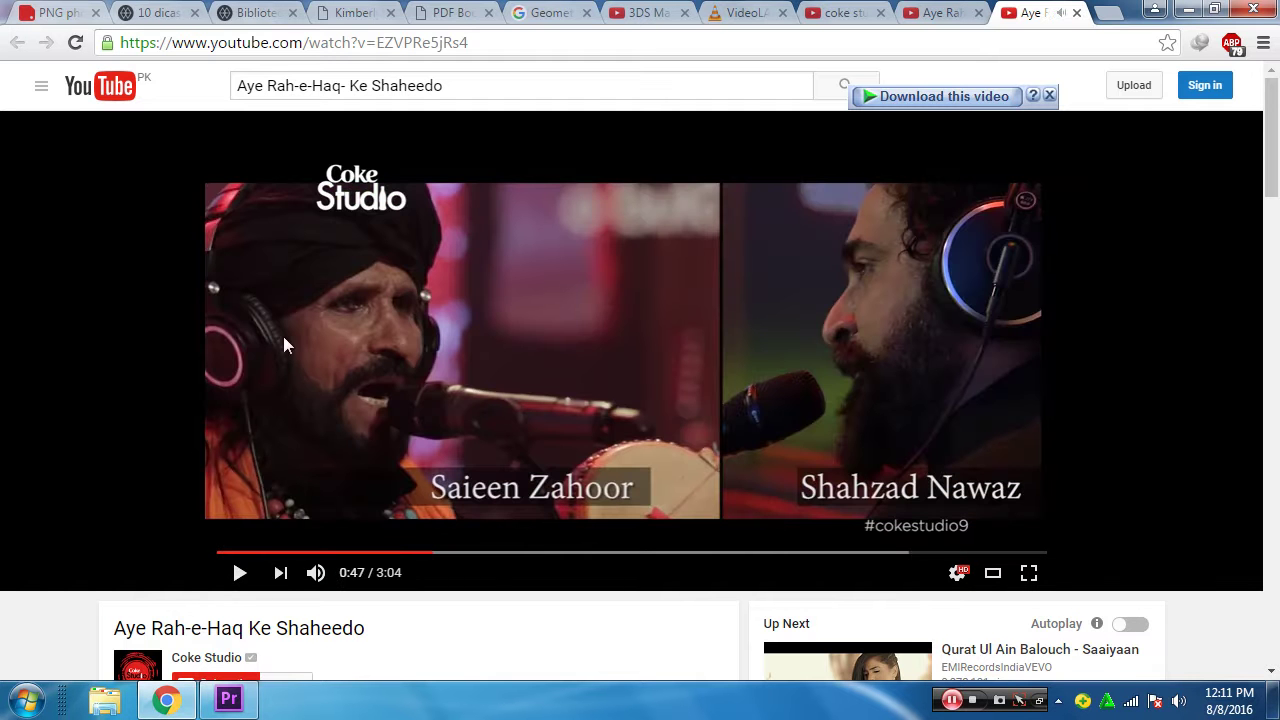
pyautogui.click(1187, 9)
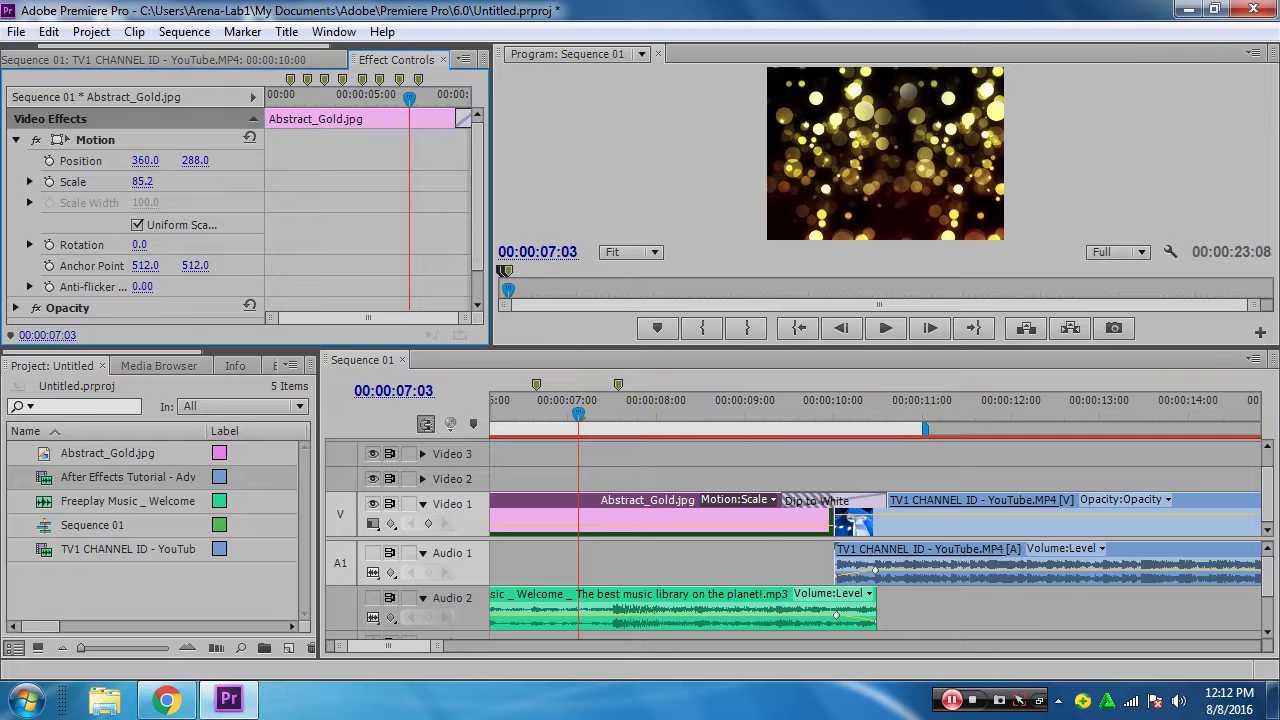
# Set the gold background's Position X to -61 and mark the gunshot clip In 00:00:13:27, Out 02:19:02
pyautogui.moveTo(145, 160); pyautogui.dragTo(0, 160)
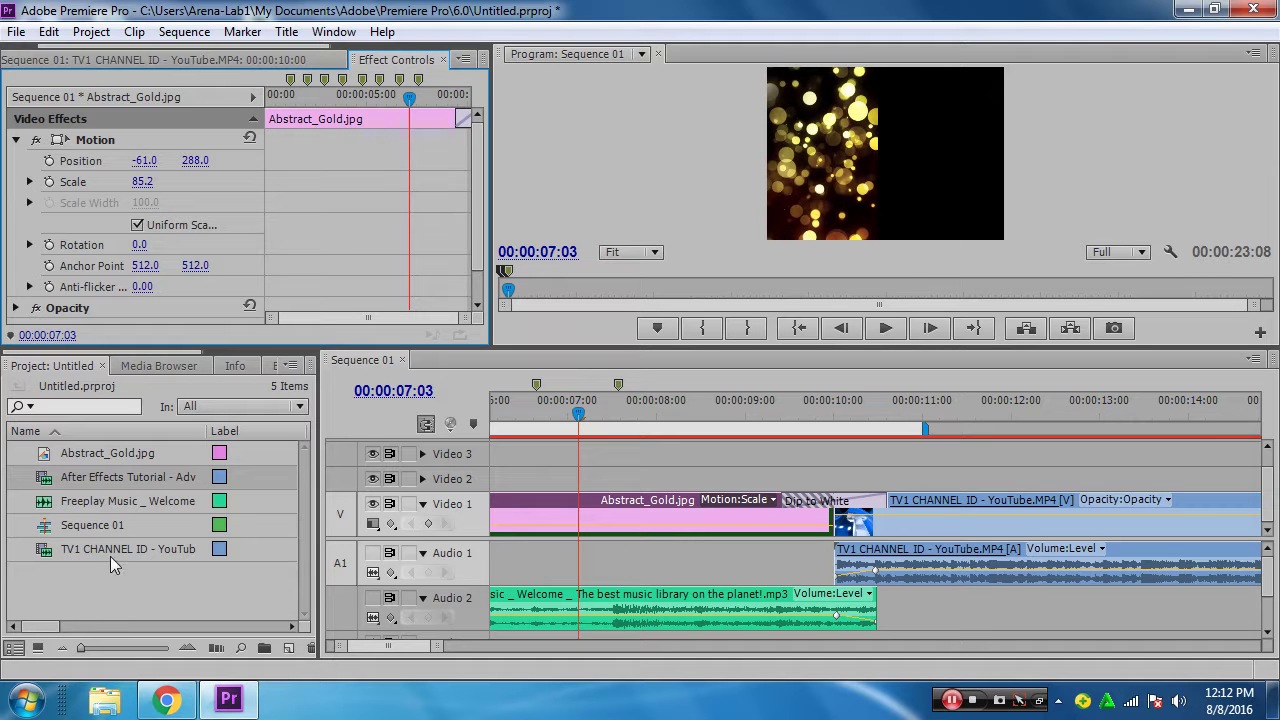
pyautogui.doubleClick(57, 485)
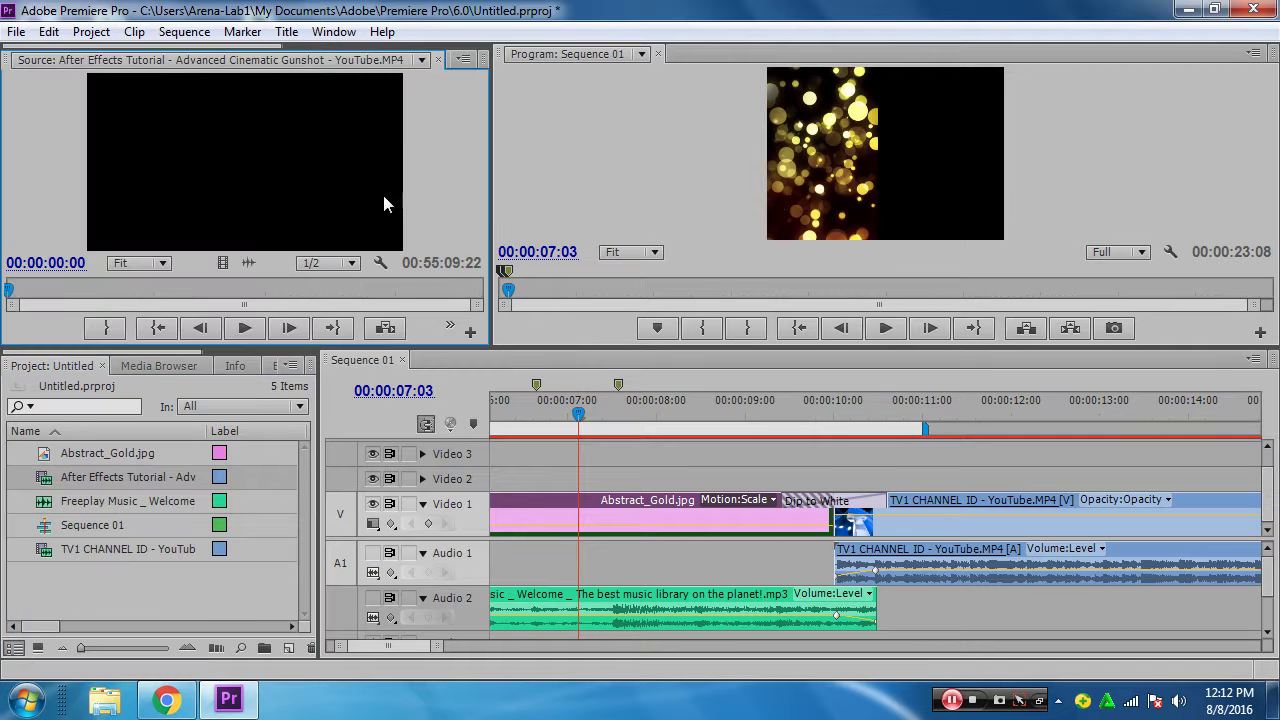
pyautogui.click(54, 291)
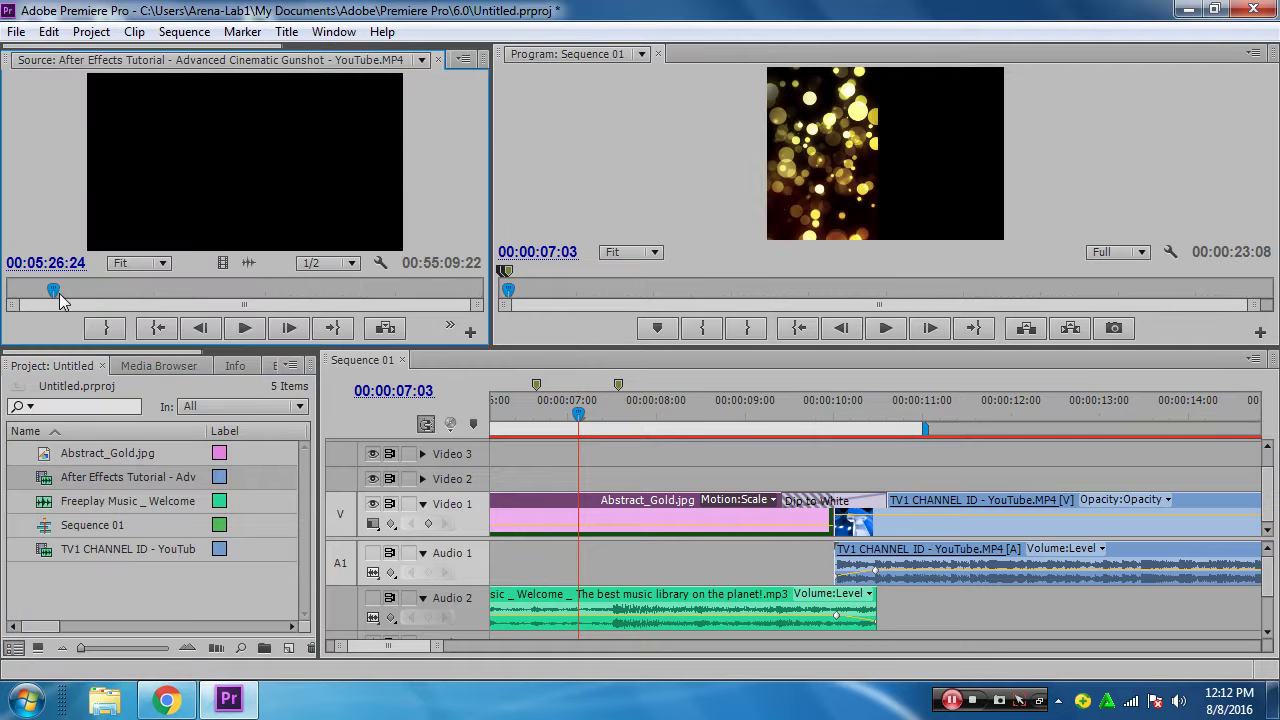
pyautogui.moveTo(67, 297); pyautogui.dragTo(35, 297)
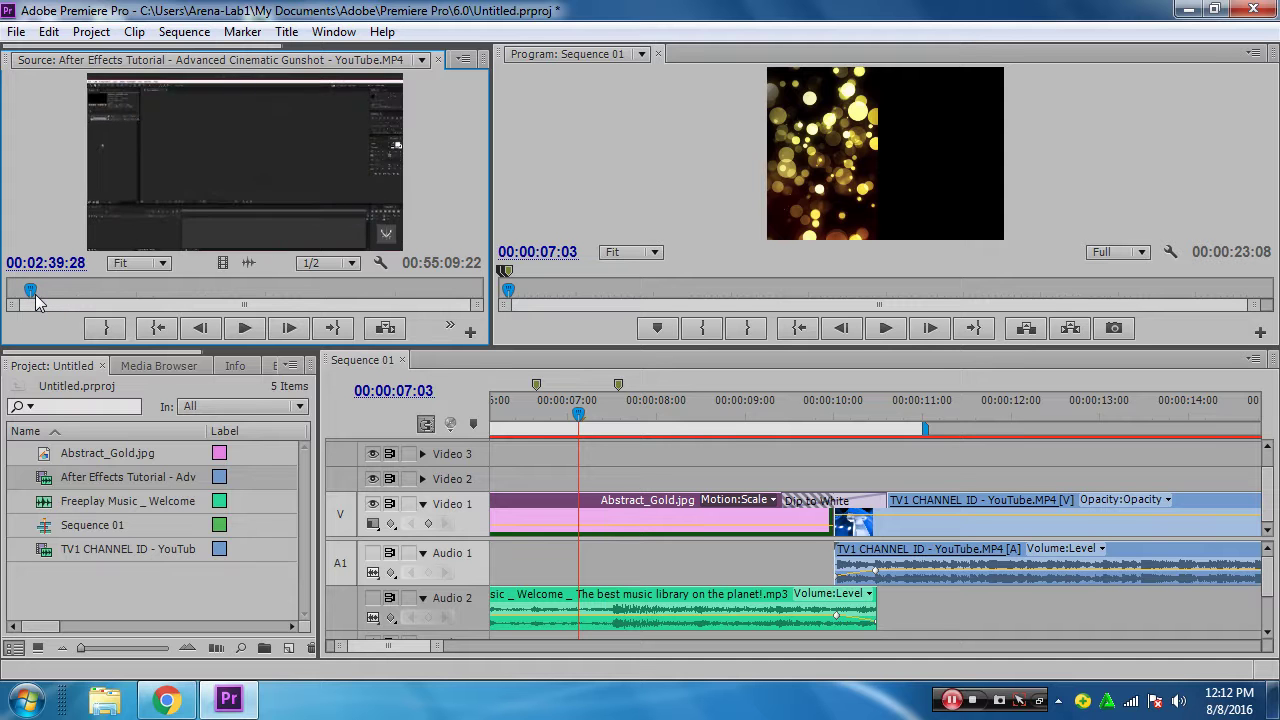
pyautogui.moveTo(35, 294); pyautogui.dragTo(13, 291)
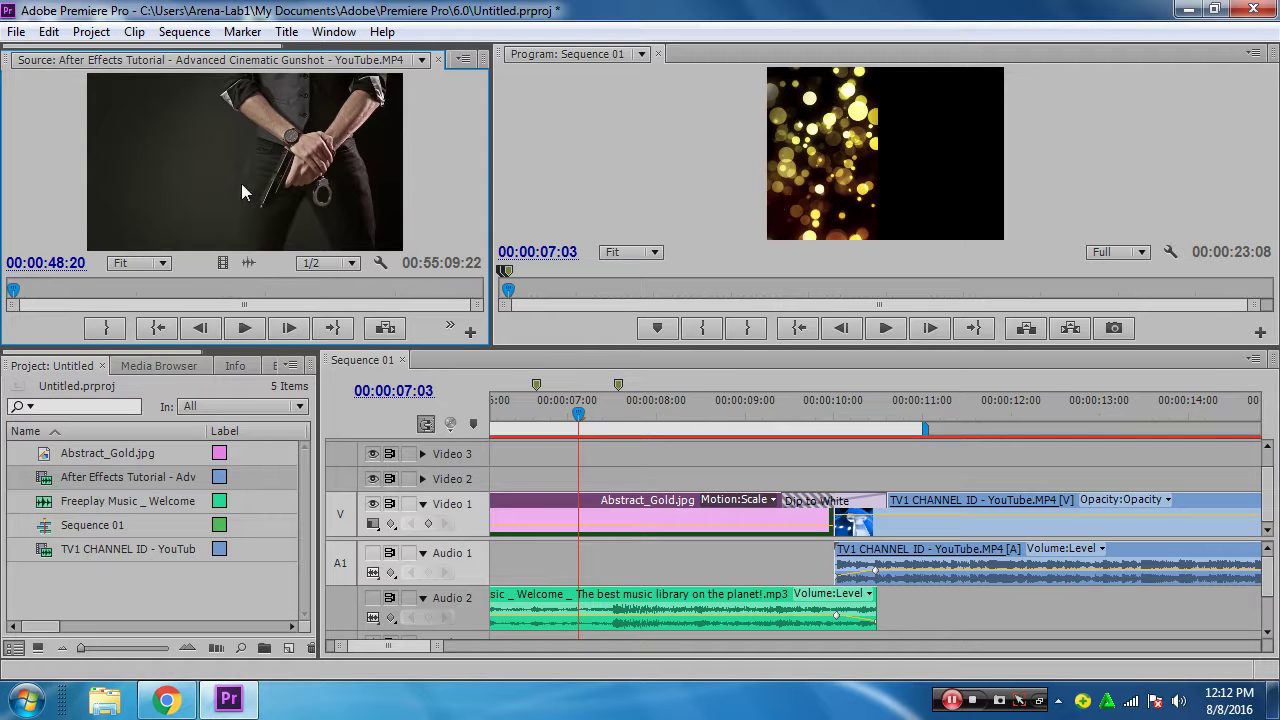
pyautogui.moveTo(14, 292); pyautogui.dragTo(27, 292)
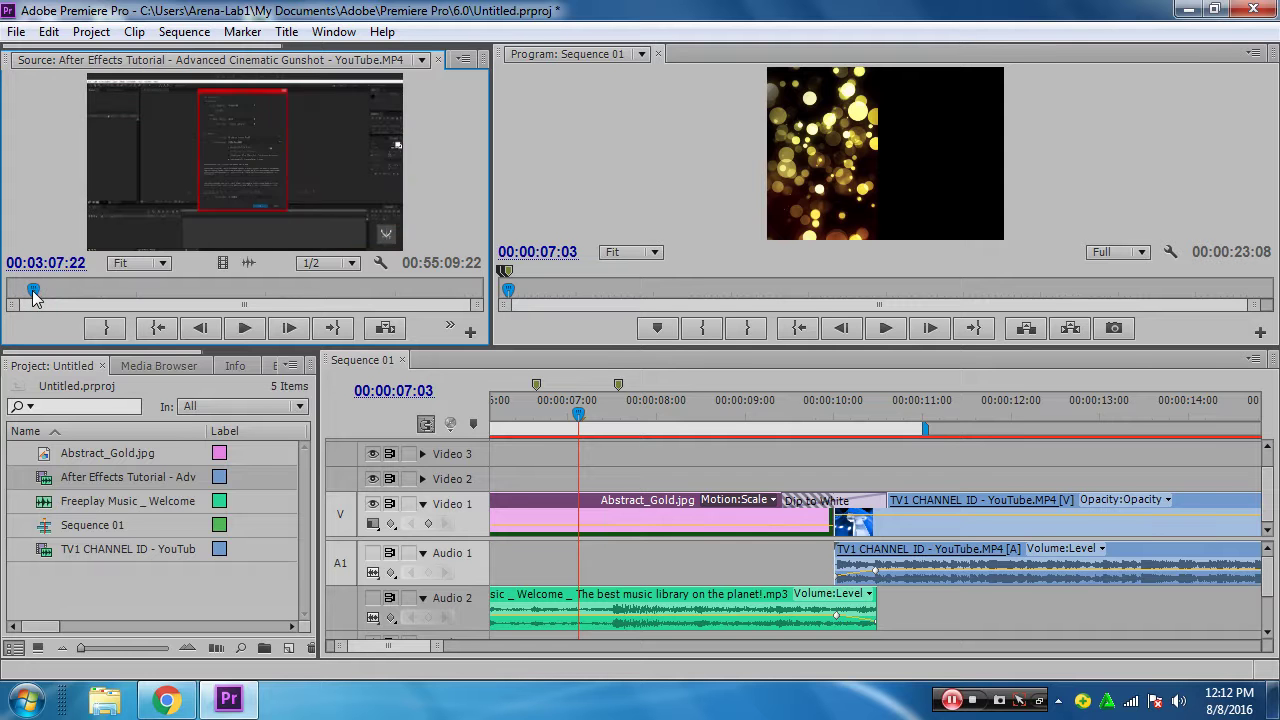
pyautogui.click(111, 332)
pyautogui.moveTo(27, 292); pyautogui.dragTo(3, 308)
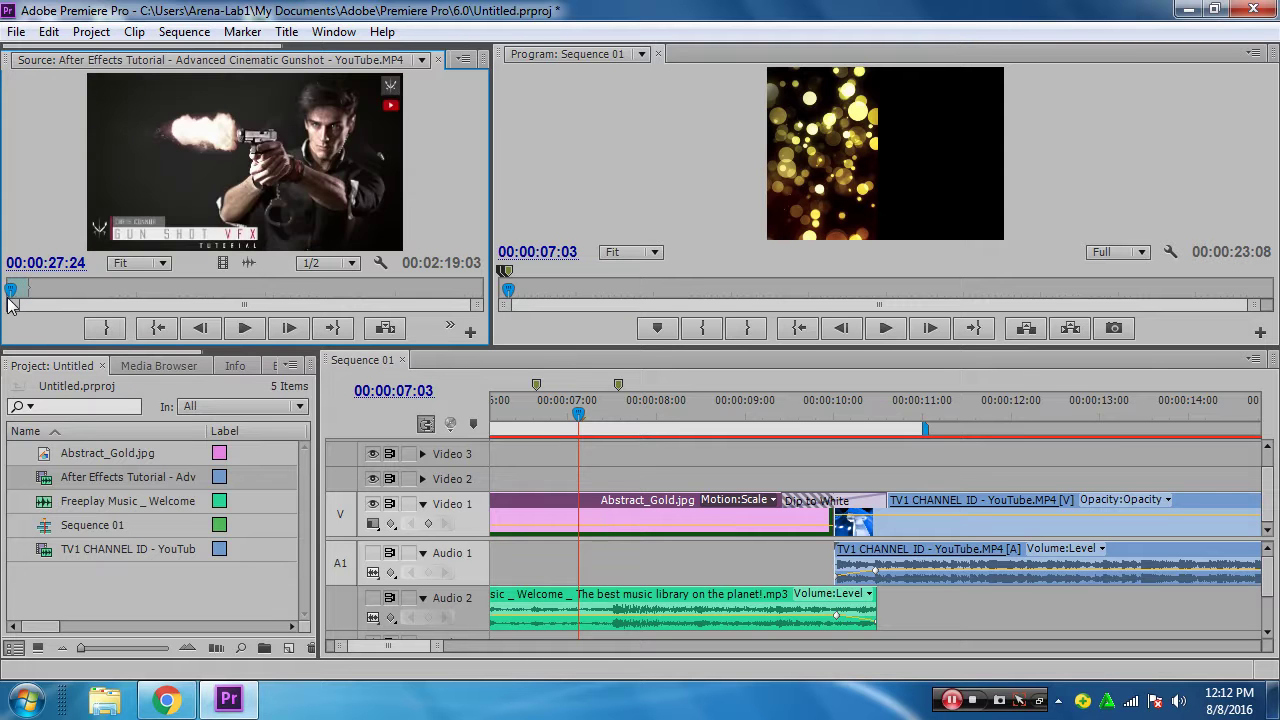
pyautogui.click(104, 338)
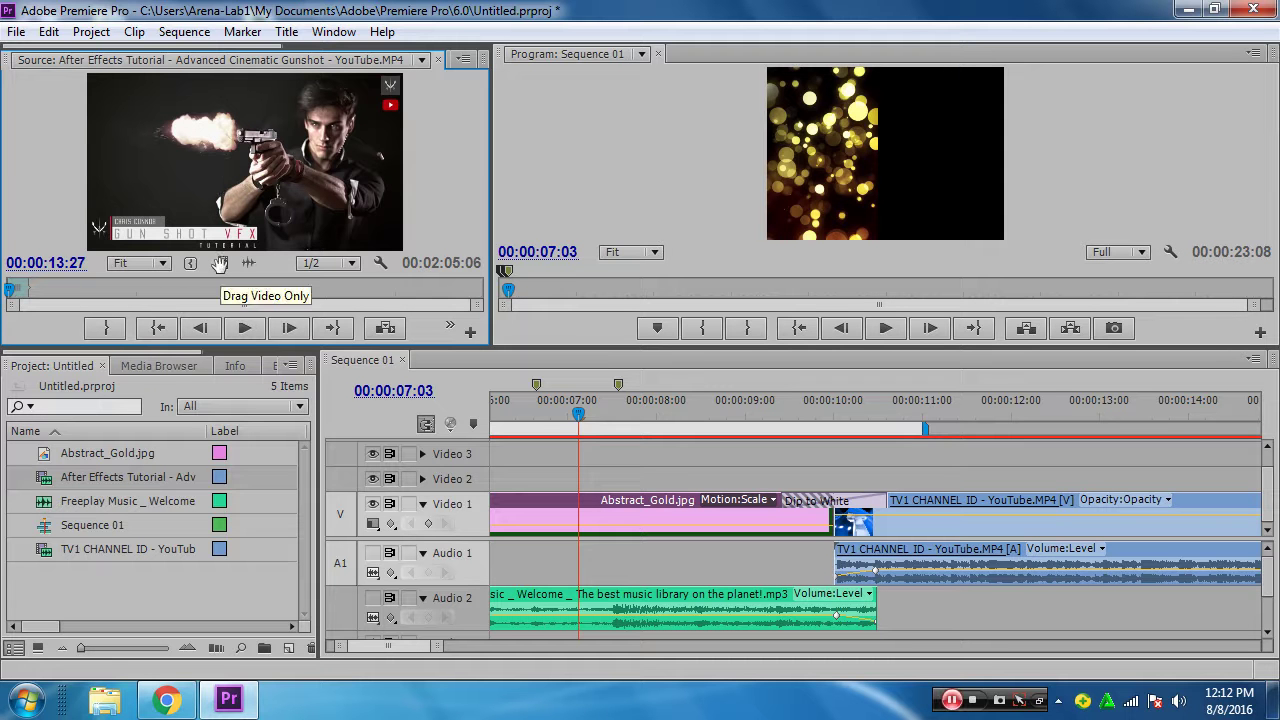
# Place the gunshot tutorial clip on Video 2 at 00:00 and make the preview monitors taller
pyautogui.moveTo(220, 263); pyautogui.dragTo(490, 476)
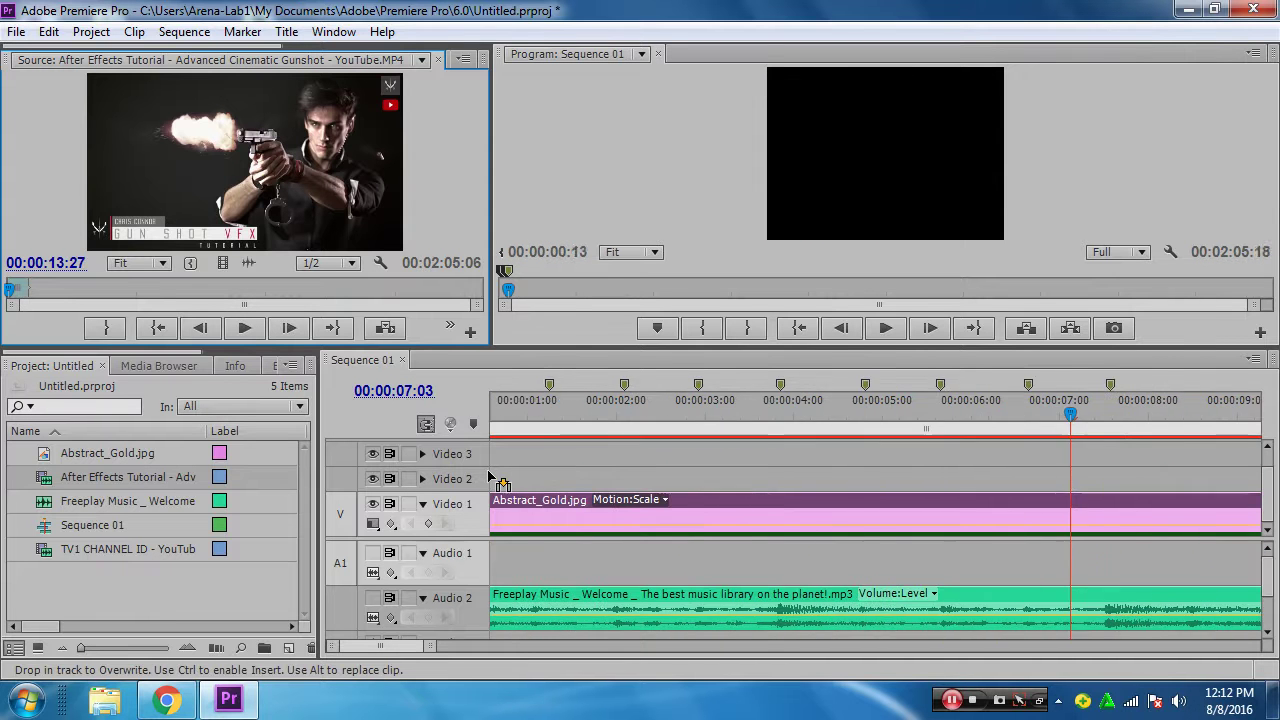
pyautogui.moveTo(490, 476); pyautogui.dragTo(491, 477)
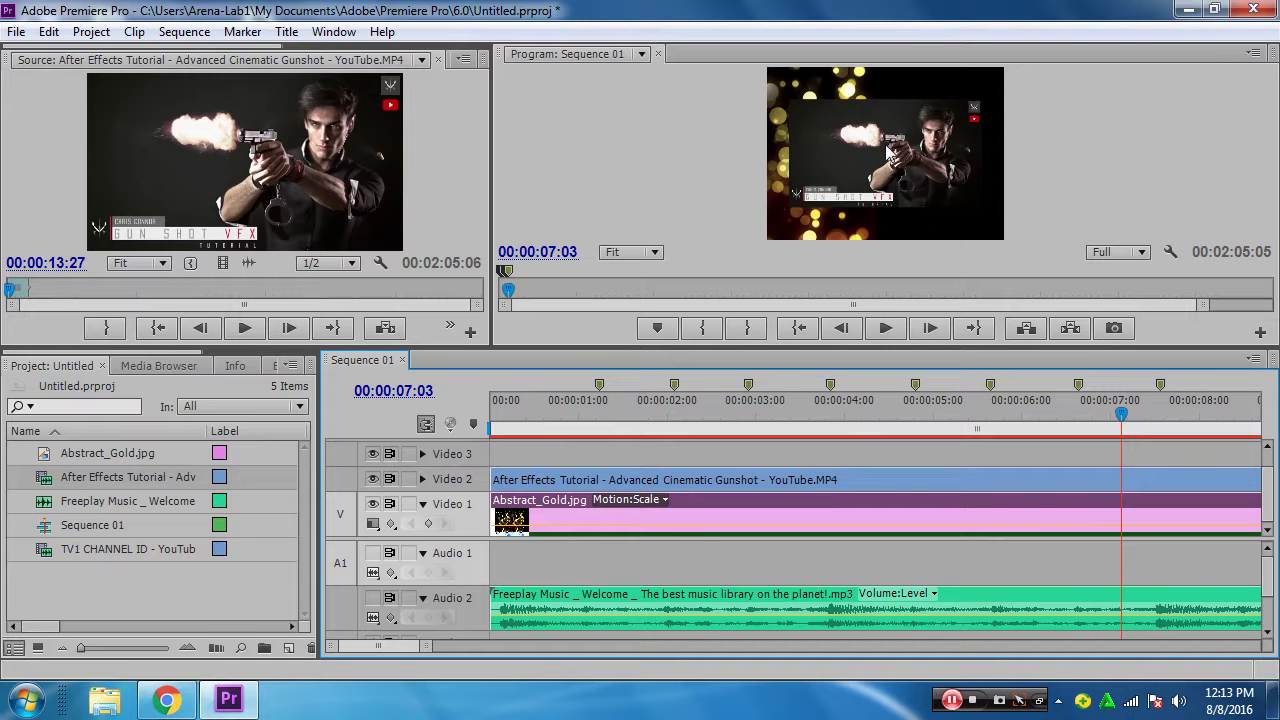
pyautogui.click(168, 700)
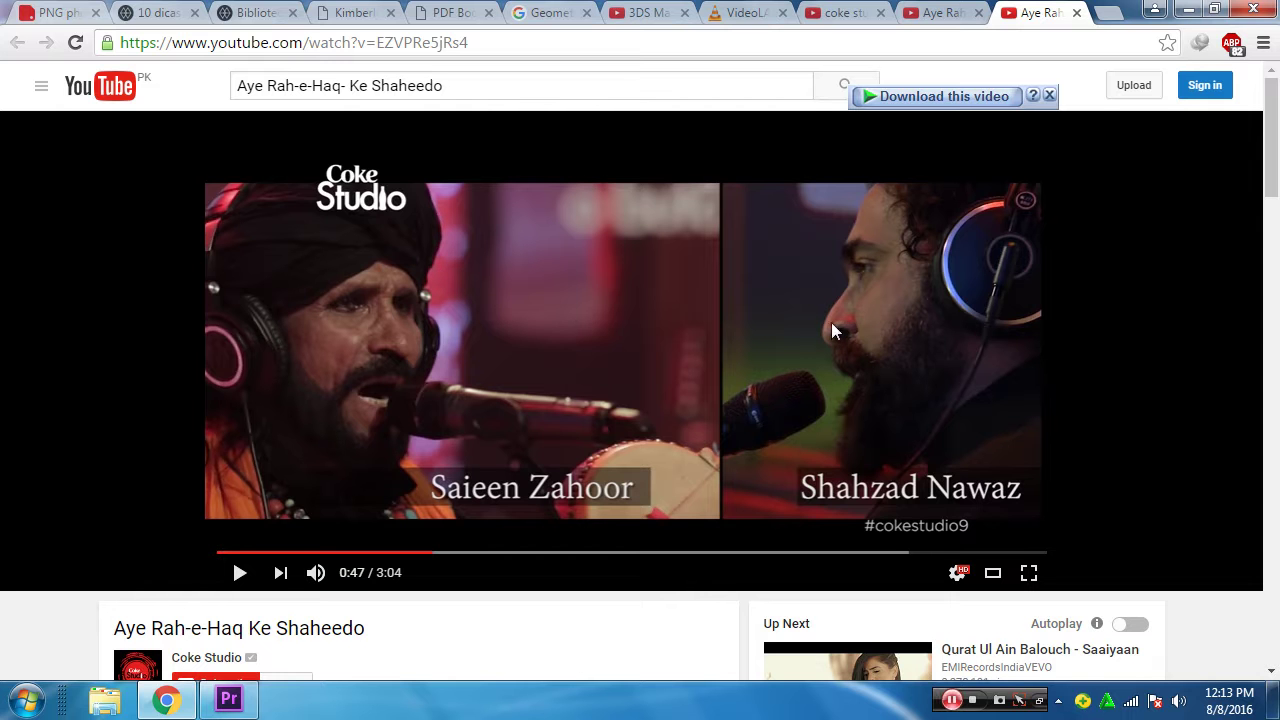
pyautogui.click(1187, 8)
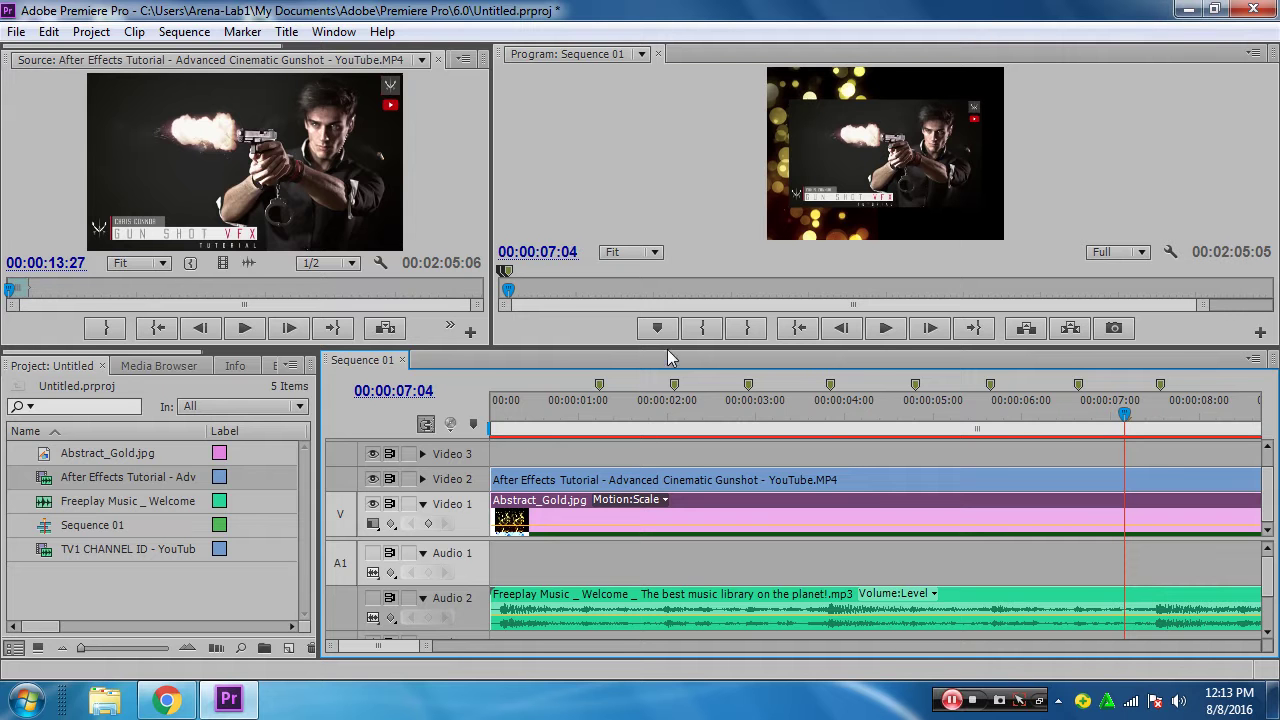
pyautogui.moveTo(667, 349); pyautogui.dragTo(655, 544)
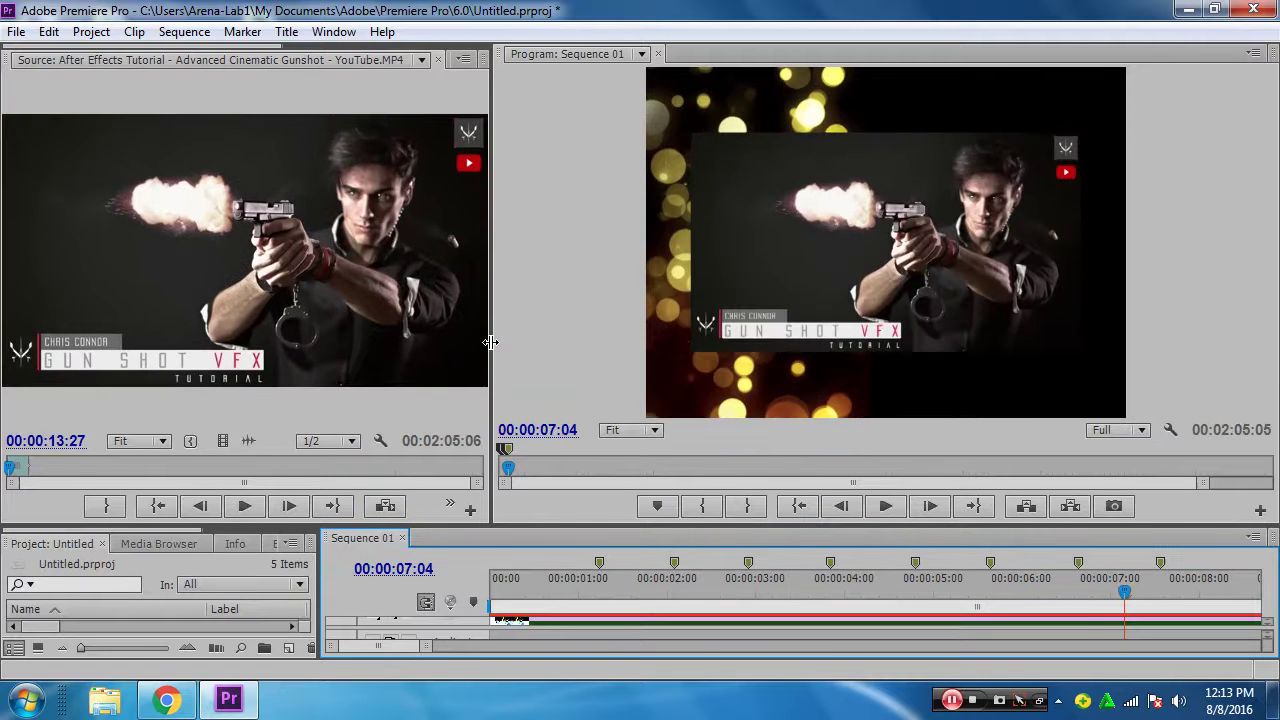
# Resize panels, open Abstract_Gold.jpg's Effect Controls, try Scale 107.2 and undo back to 85.2
pyautogui.moveTo(492, 347); pyautogui.dragTo(422, 347)
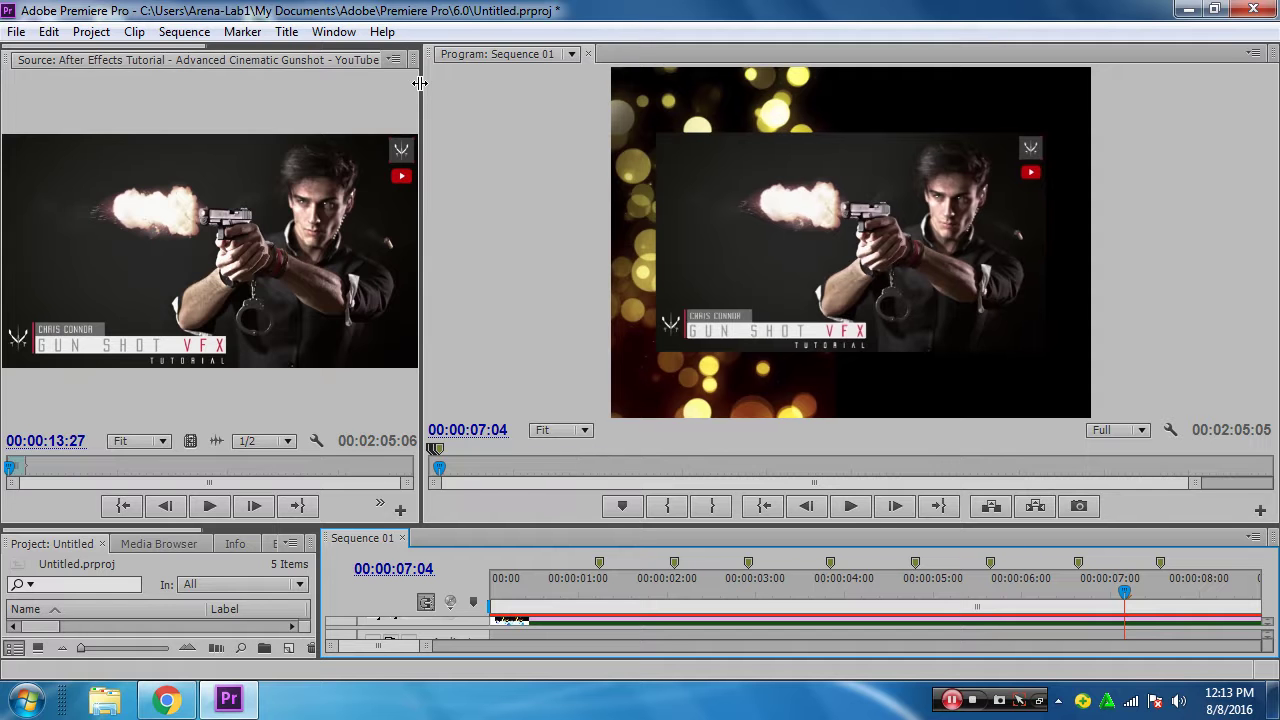
pyautogui.moveTo(421, 100); pyautogui.dragTo(623, 118)
pyautogui.click(494, 59)
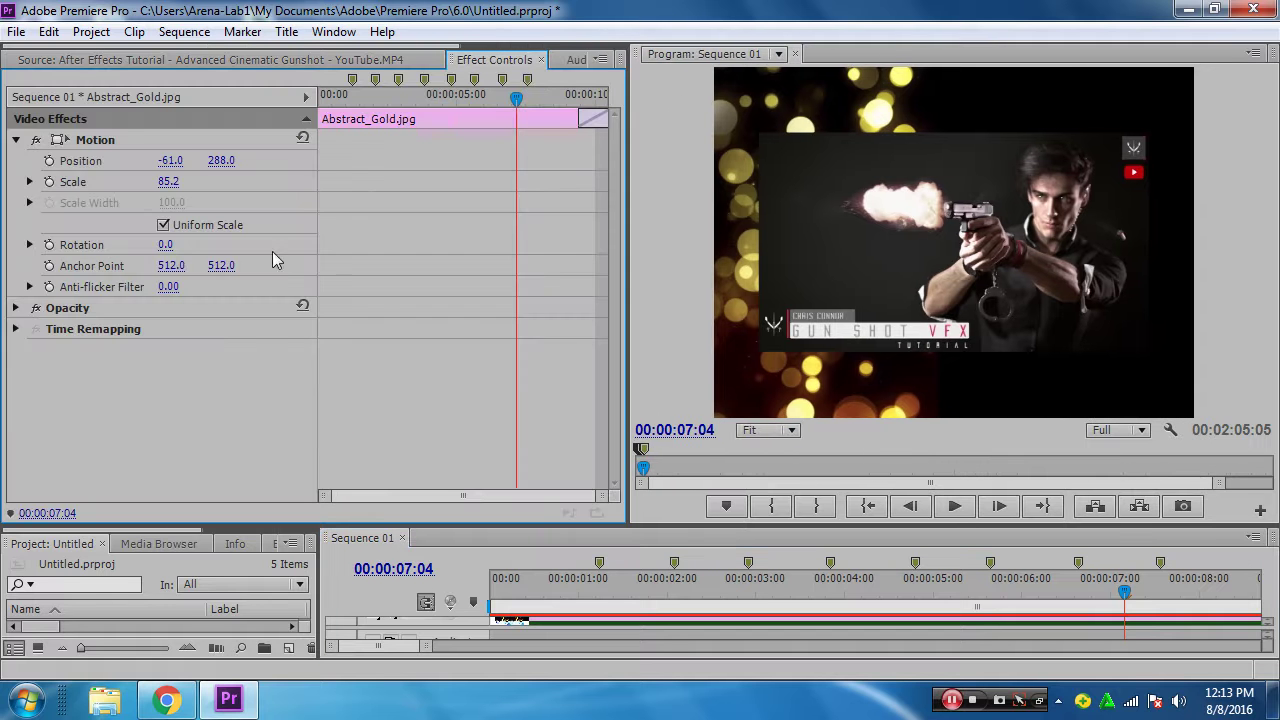
pyautogui.moveTo(168, 181); pyautogui.dragTo(190, 181)
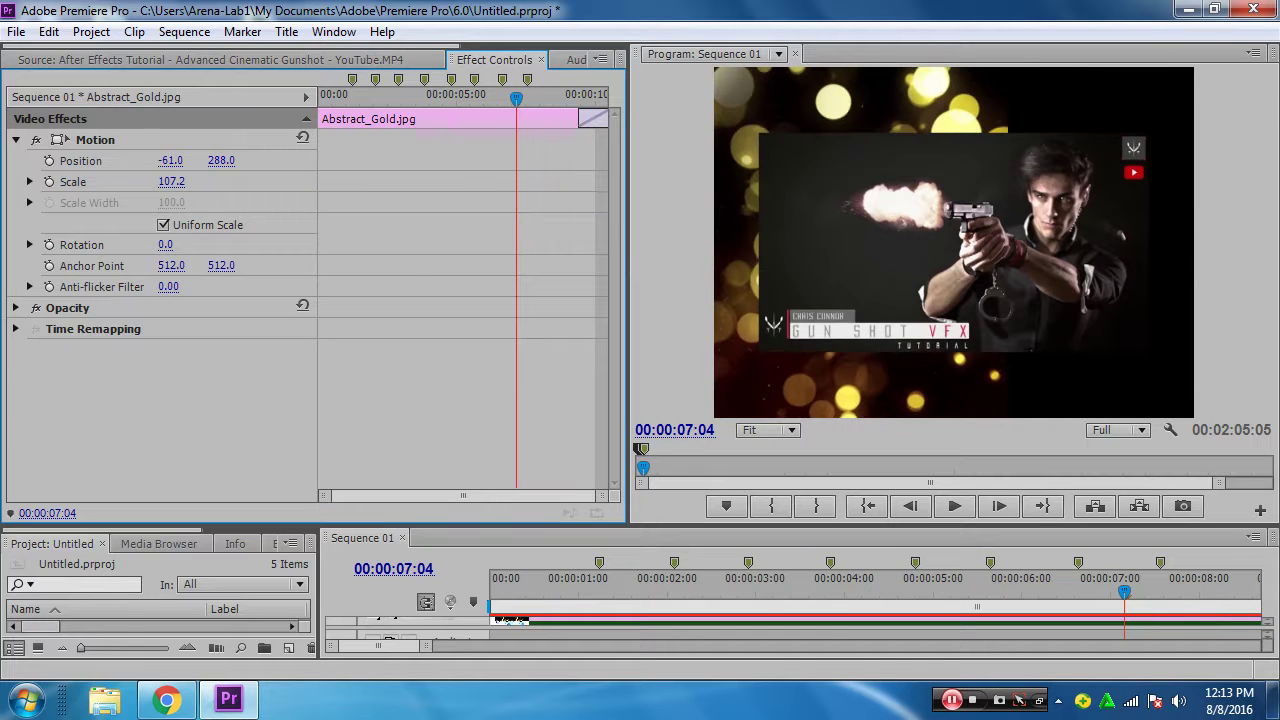
pyautogui.hotkey('ctrl', 'z')
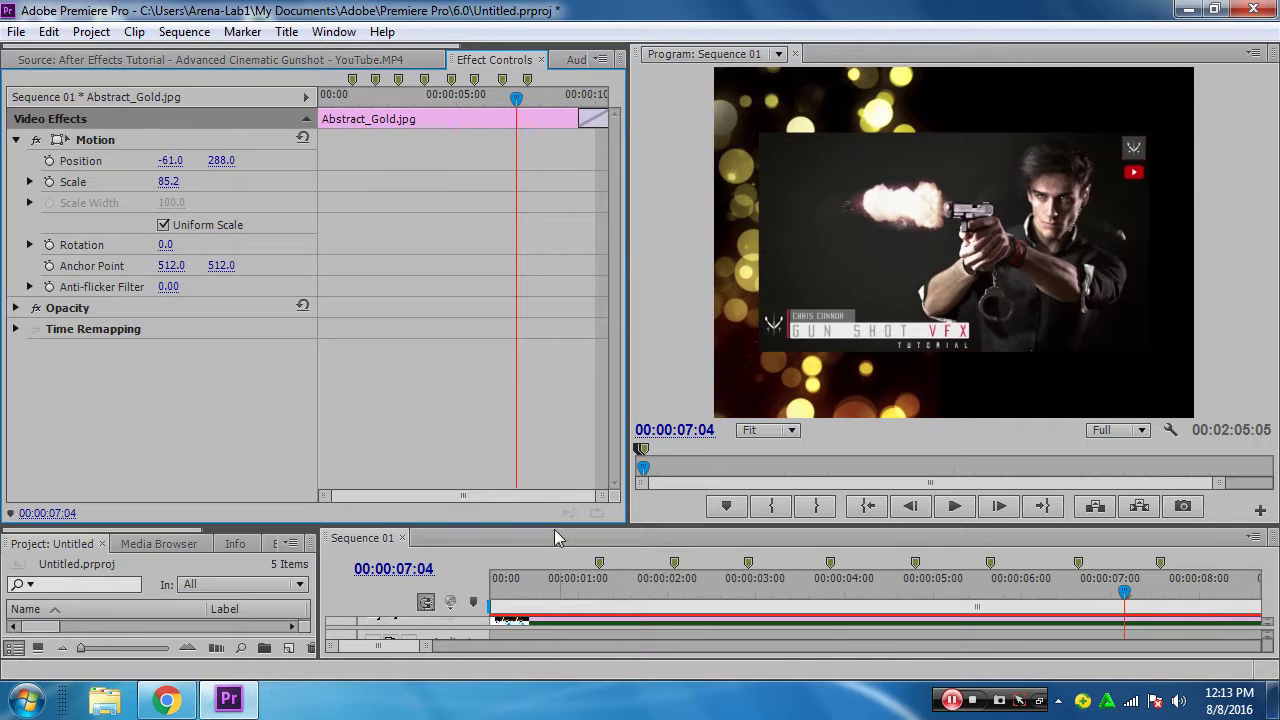
pyautogui.moveTo(545, 525); pyautogui.dragTo(545, 393)
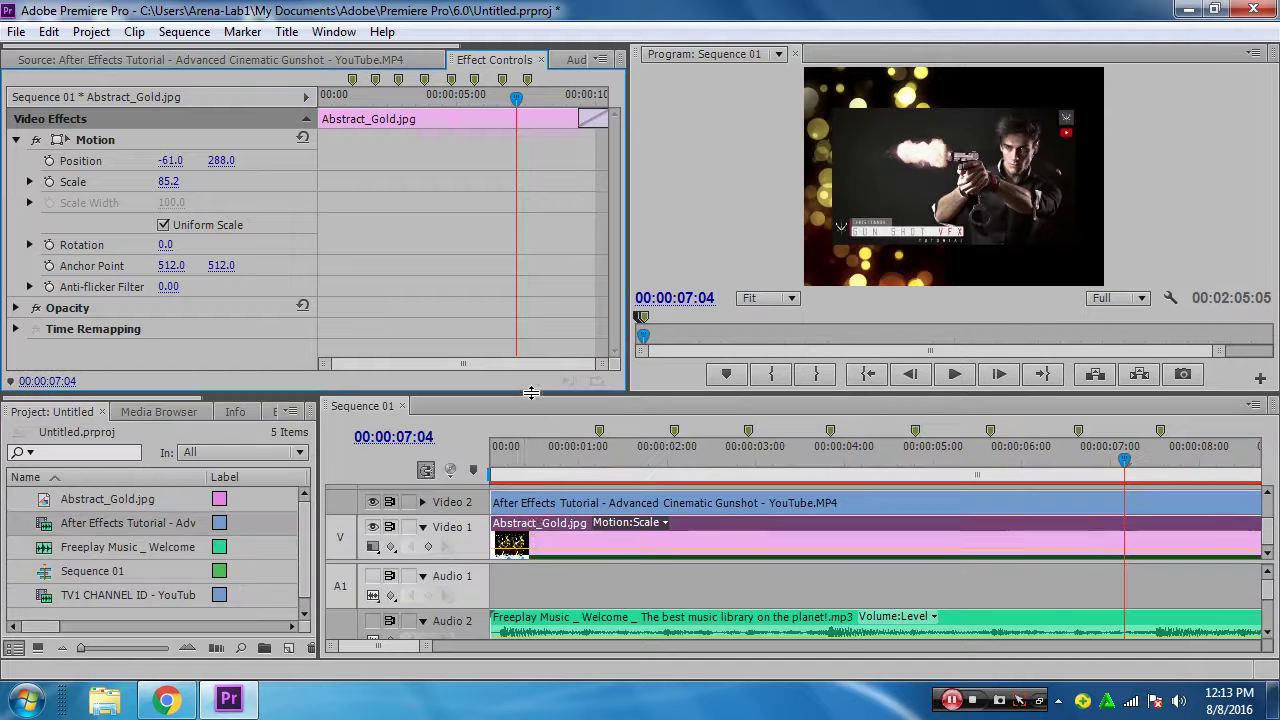
# Select the gunshot clip on Video 2 and set its Scale to 140
pyautogui.click(525, 508)
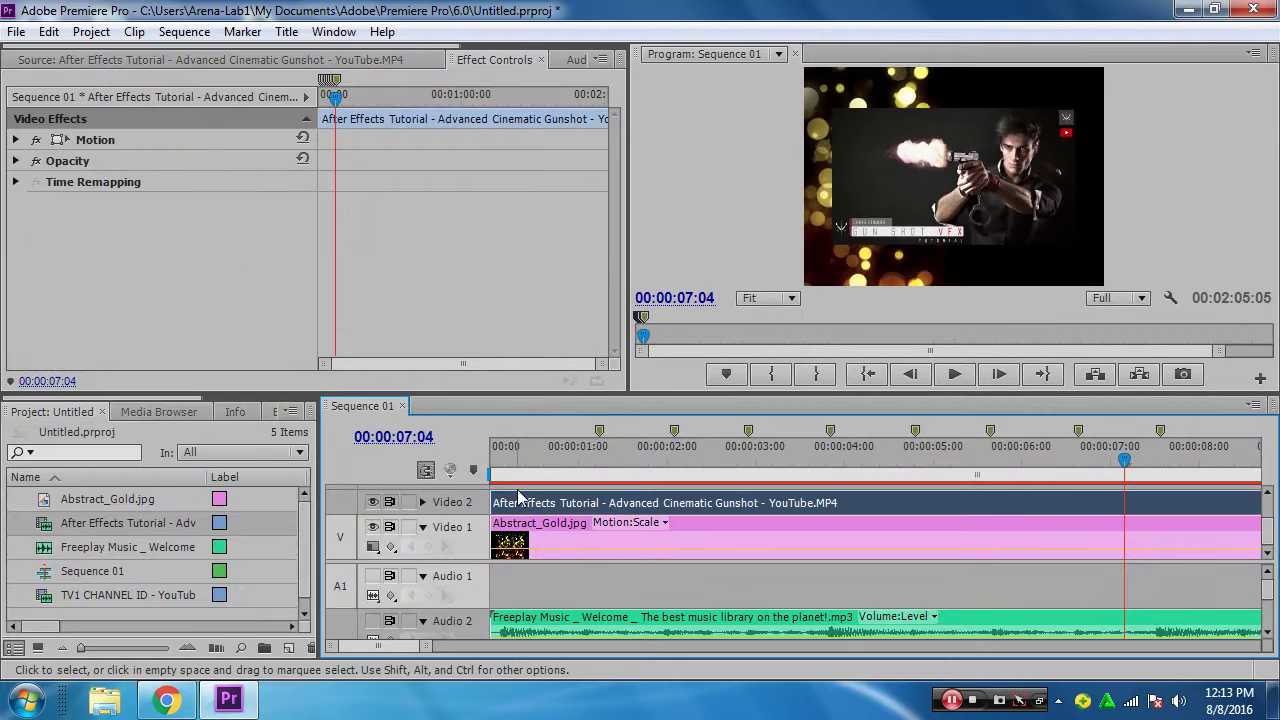
pyautogui.click(736, 530)
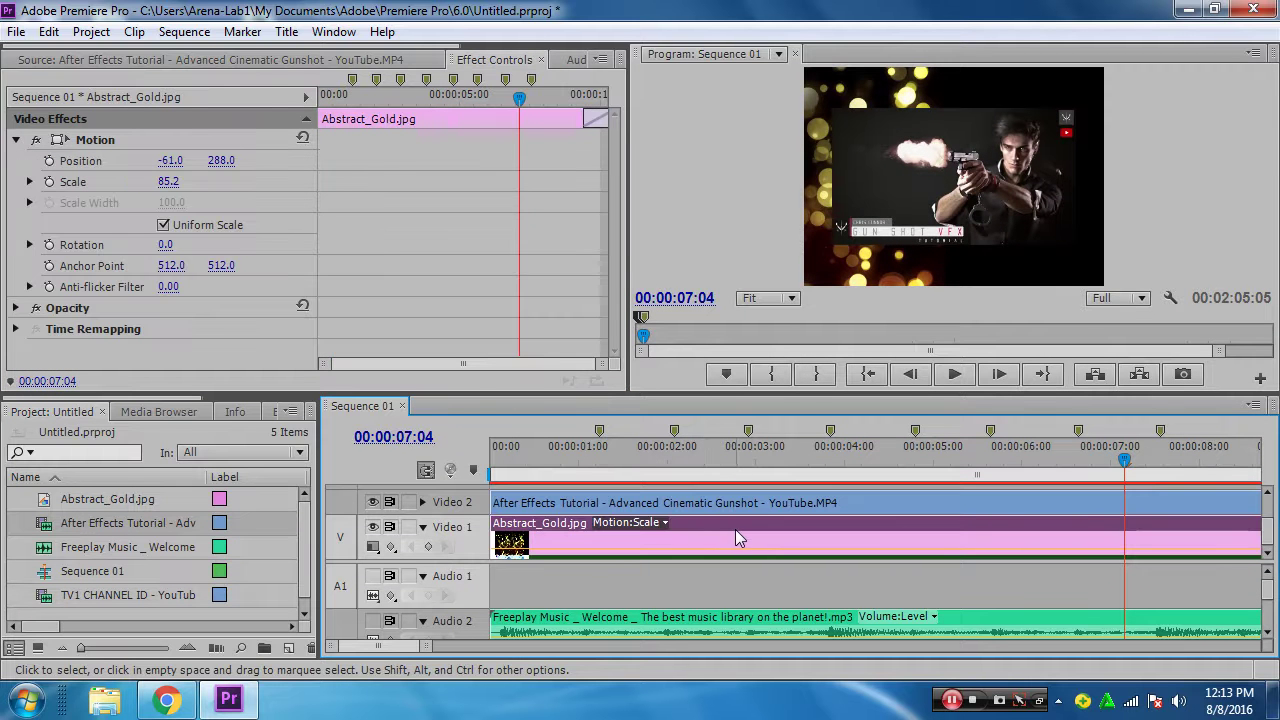
pyautogui.click(684, 508)
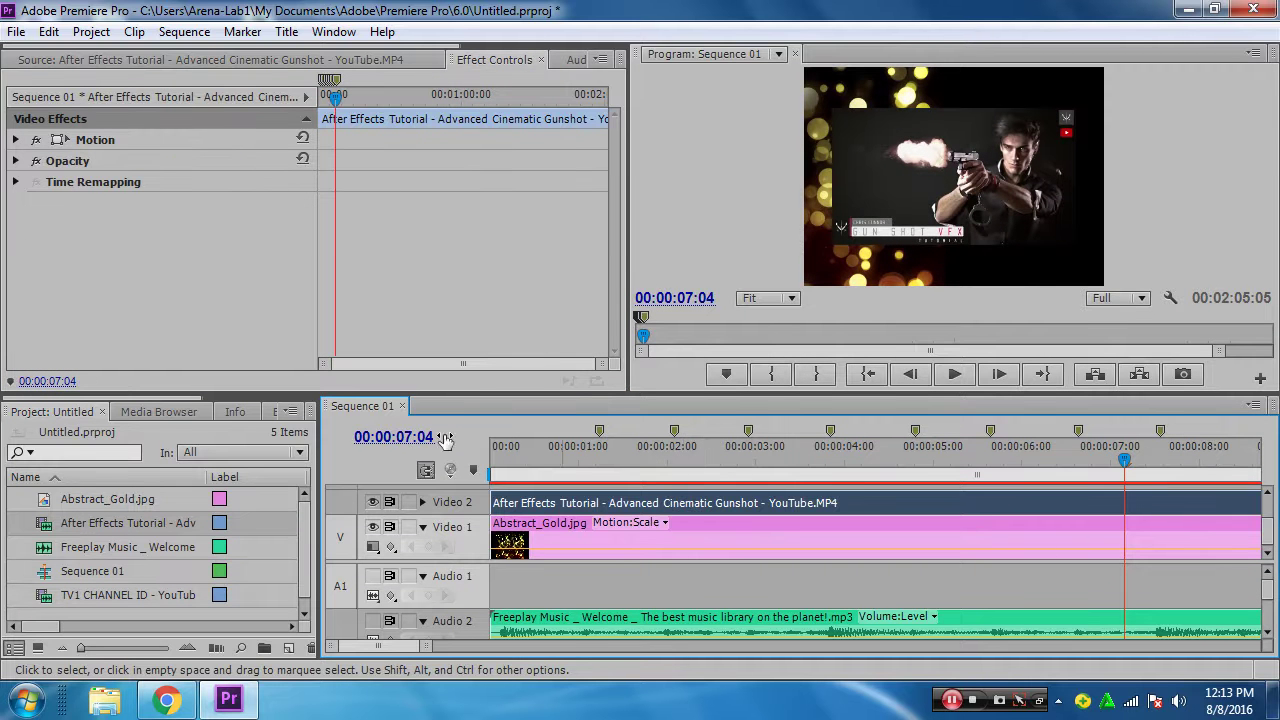
pyautogui.click(15, 139)
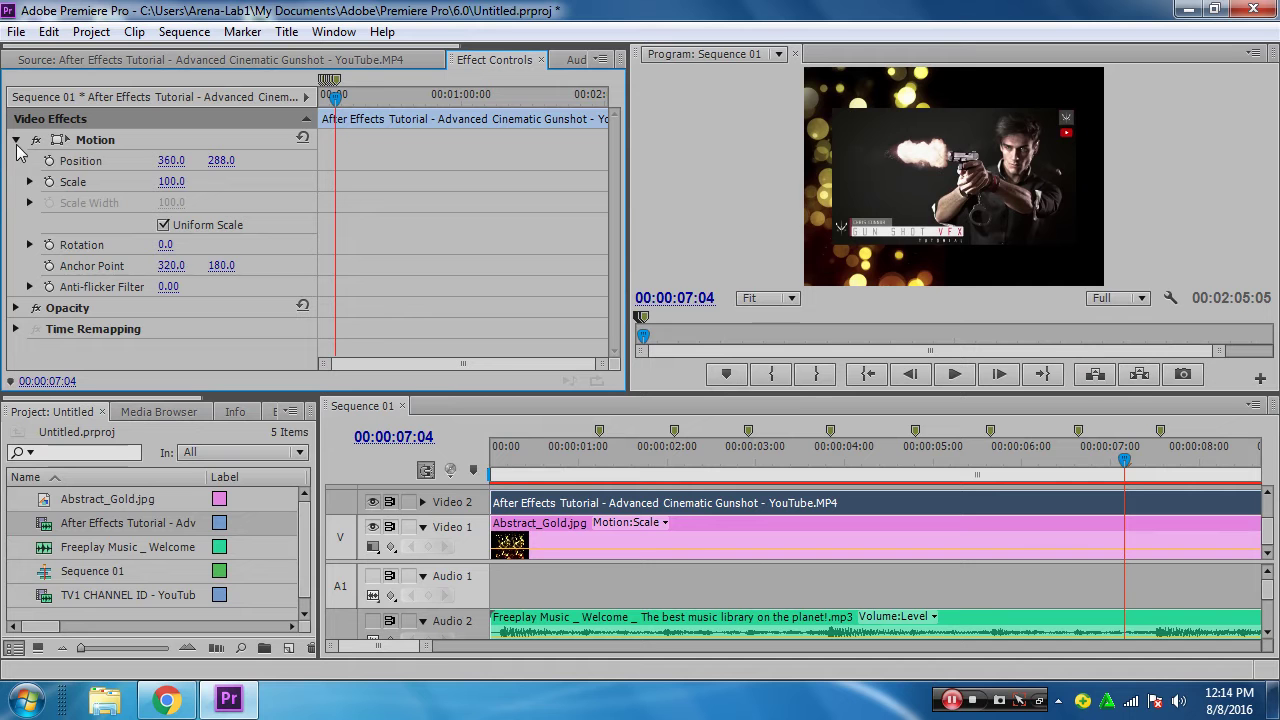
pyautogui.click(171, 181)
pyautogui.write('140')
pyautogui.press('Return')
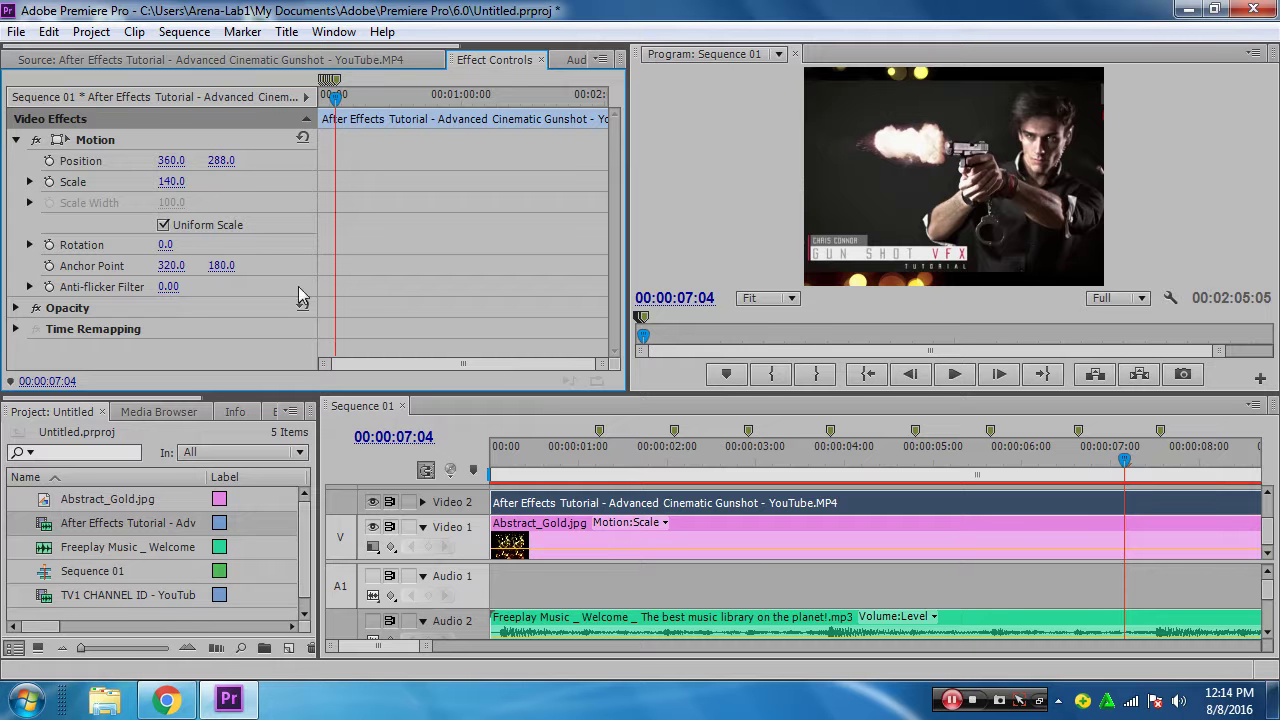
# Move the gunshot clip to Position 750, 283 so the gold bokeh fills the left
pyautogui.click(220, 160)
pyautogui.write('302')
pyautogui.press('Return')
pyautogui.moveTo(221, 160)
pyautogui.mouseDown()
pyautogui.moveTo(202, 160)
pyautogui.moveTo(262, 160)
pyautogui.mouseUp()
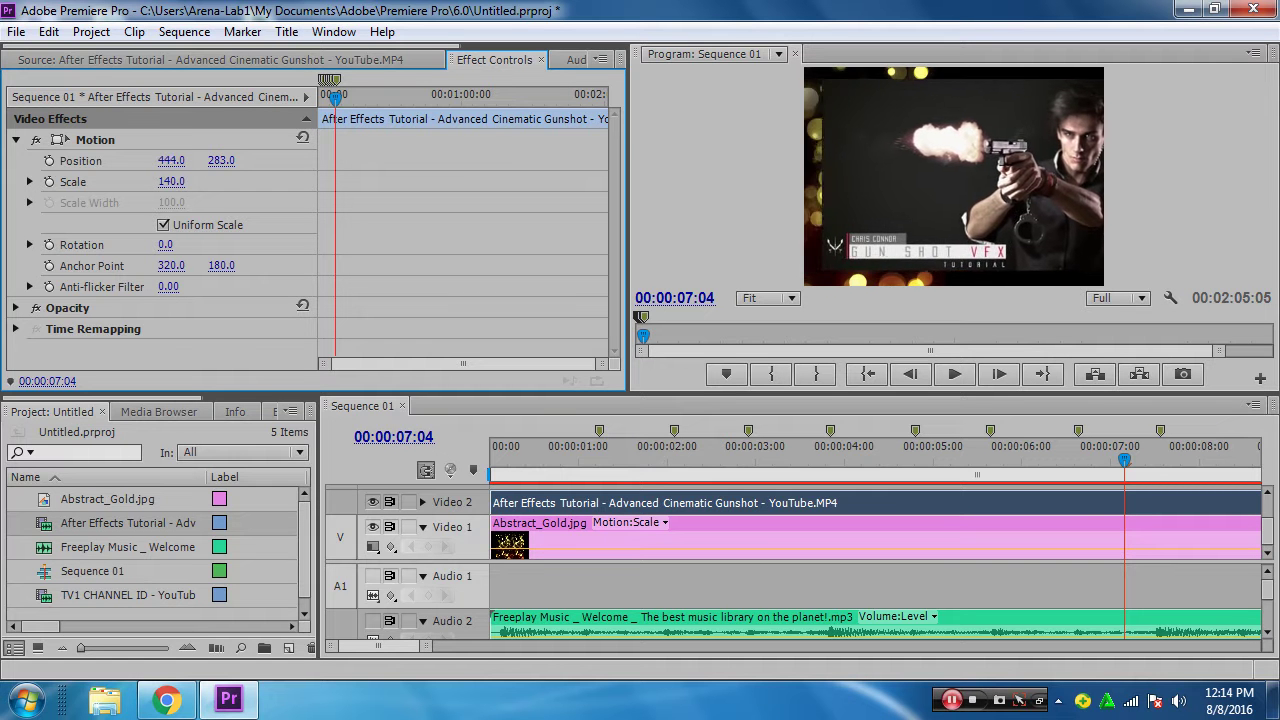
pyautogui.moveTo(171, 160); pyautogui.dragTo(470, 160)
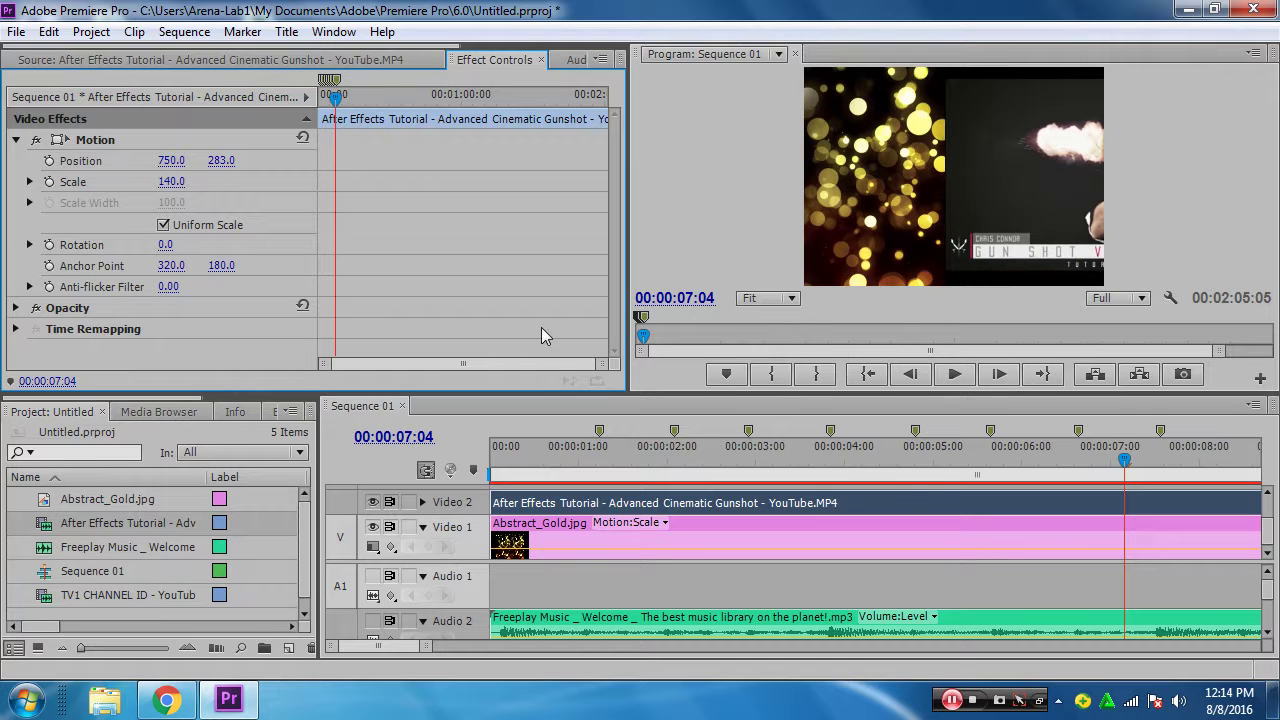
# Play the Coke Studio song on YouTube from 0:47, pause at 0:51, and minimize Chrome
pyautogui.click(166, 699)
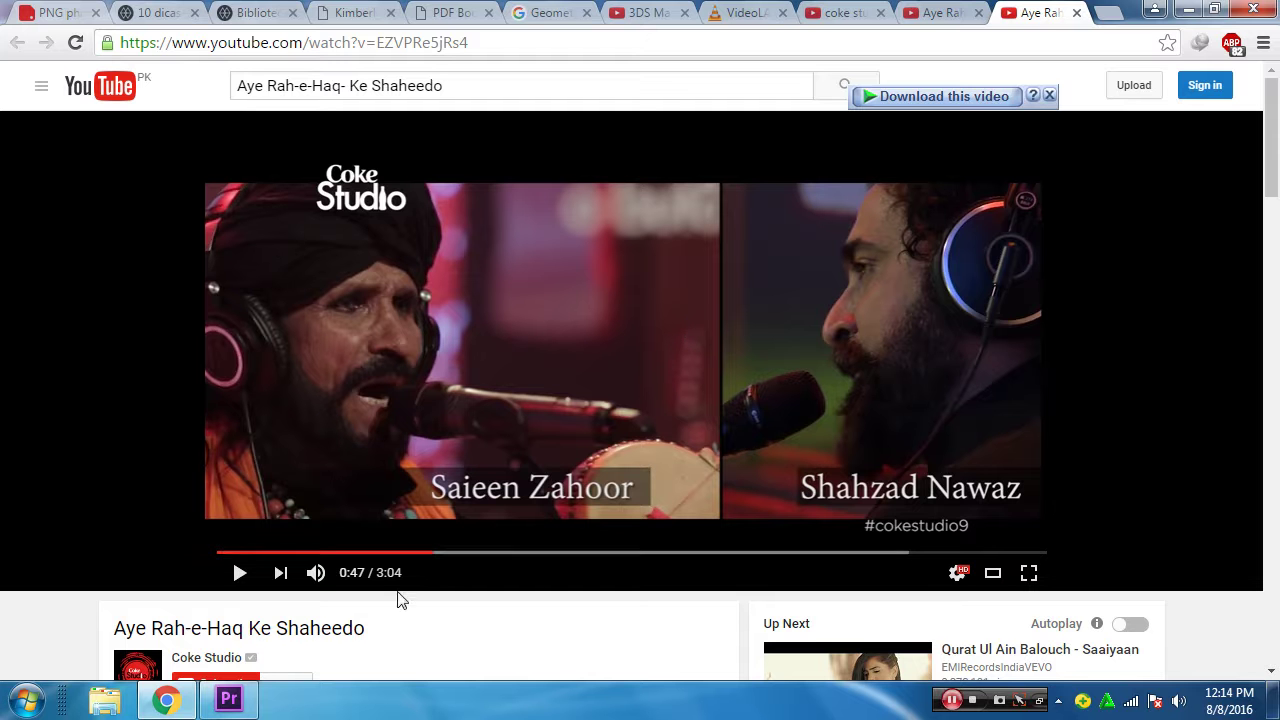
pyautogui.click(242, 576)
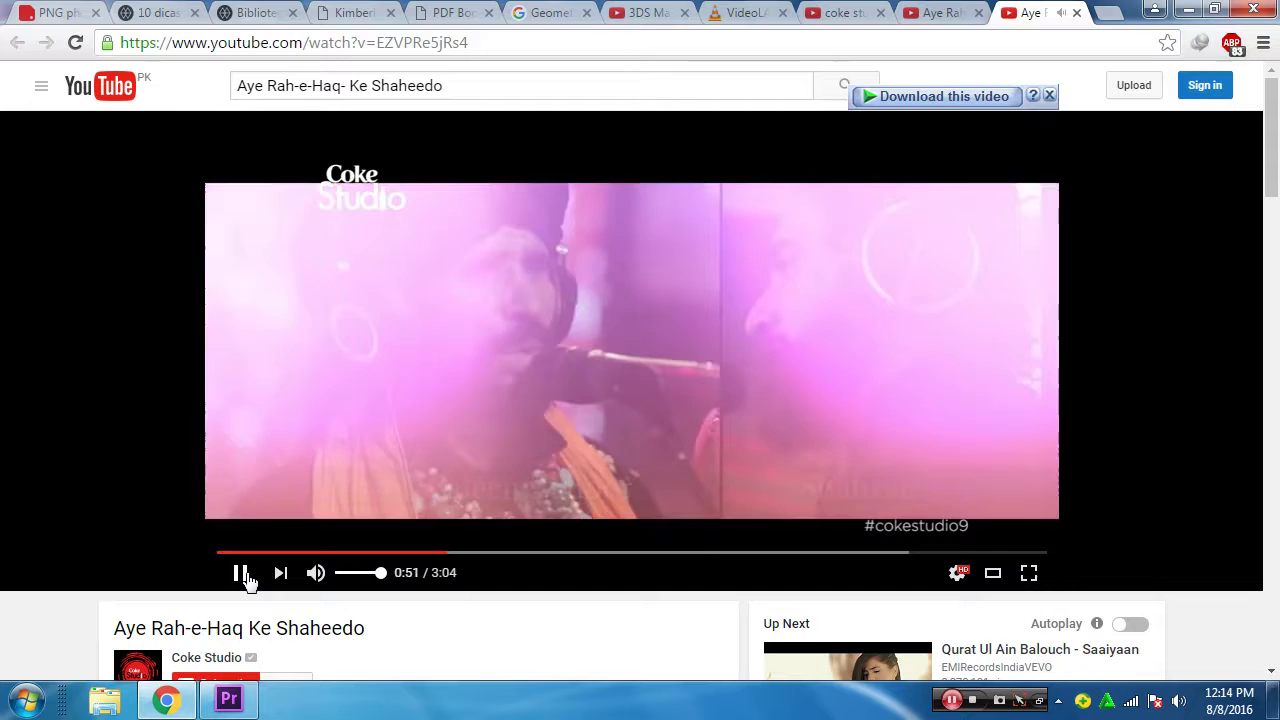
pyautogui.click(242, 576)
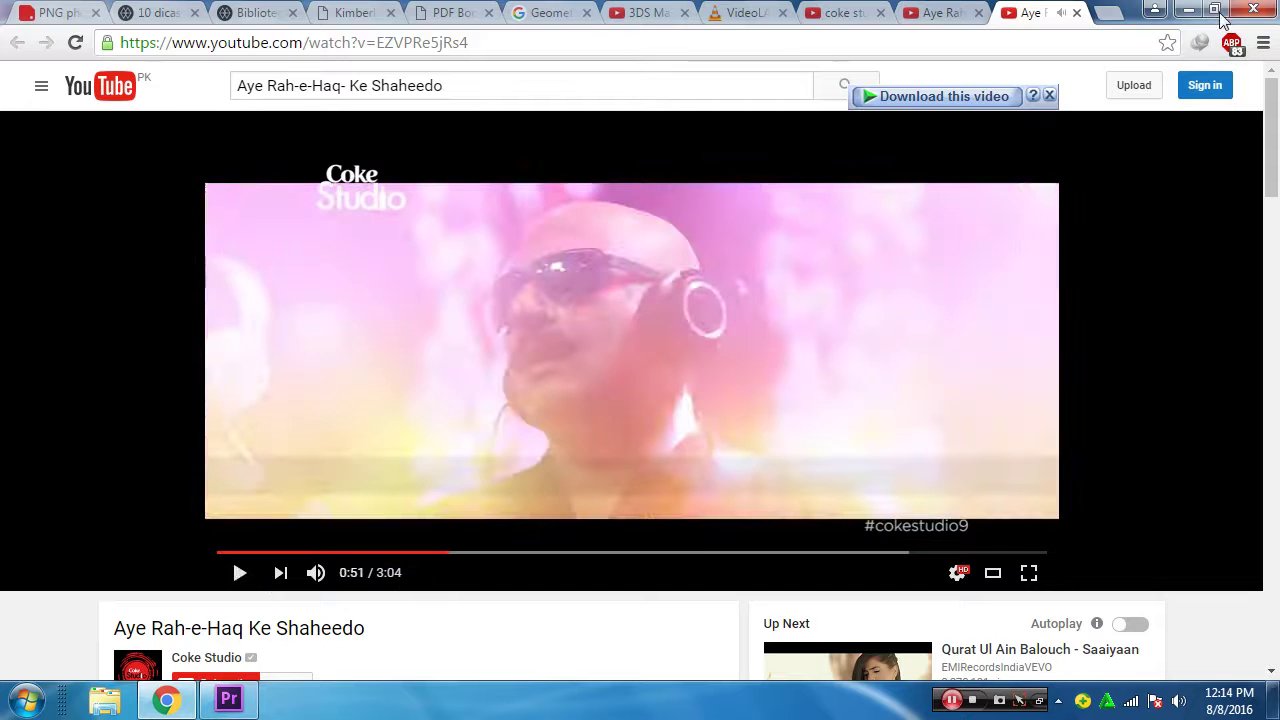
pyautogui.click(1187, 9)
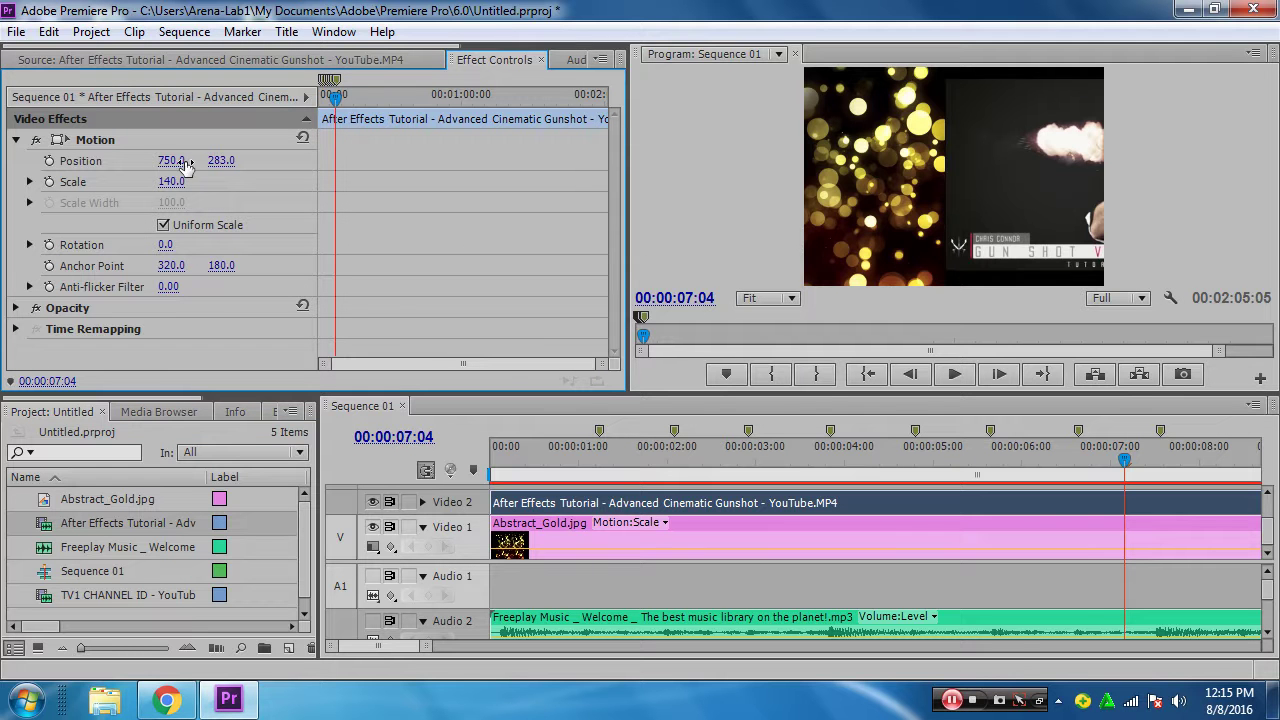
# Shift the gunshot clip left, then move Abstract_Gold.jpg right to Position X 817
pyautogui.moveTo(171, 160); pyautogui.dragTo(100, 160)
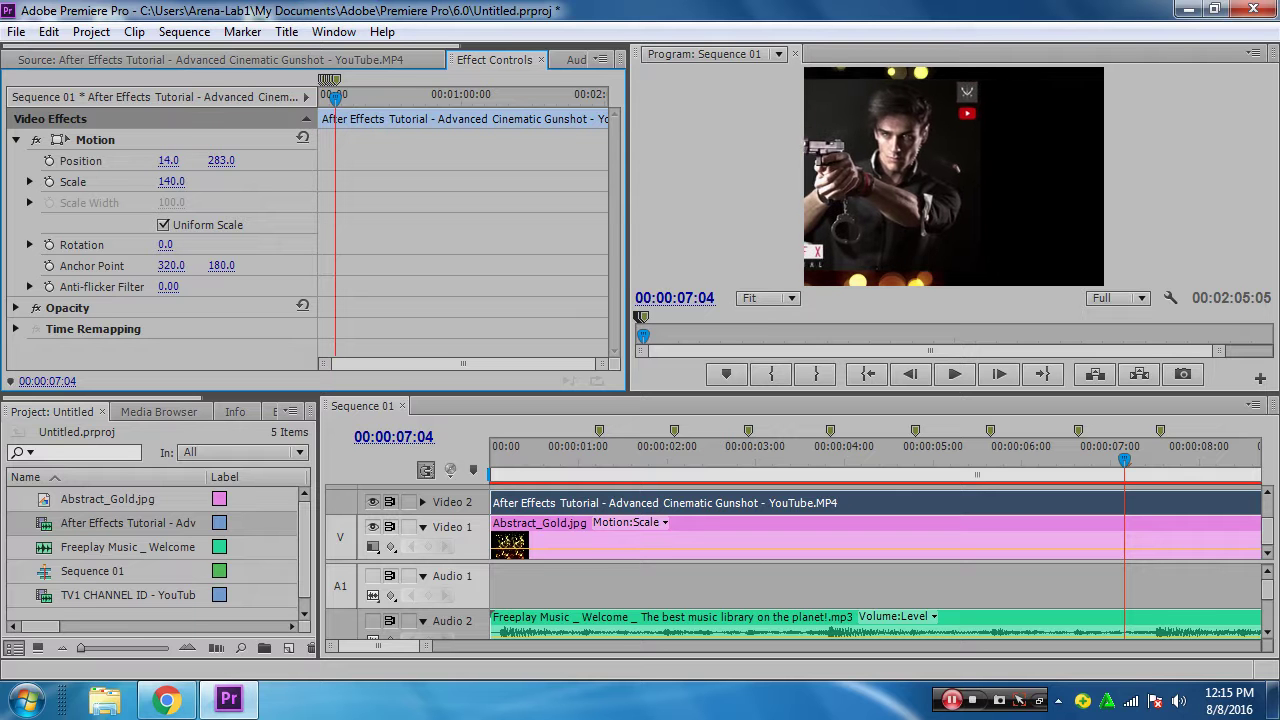
pyautogui.moveTo(171, 160); pyautogui.dragTo(100, 160)
pyautogui.click(610, 540)
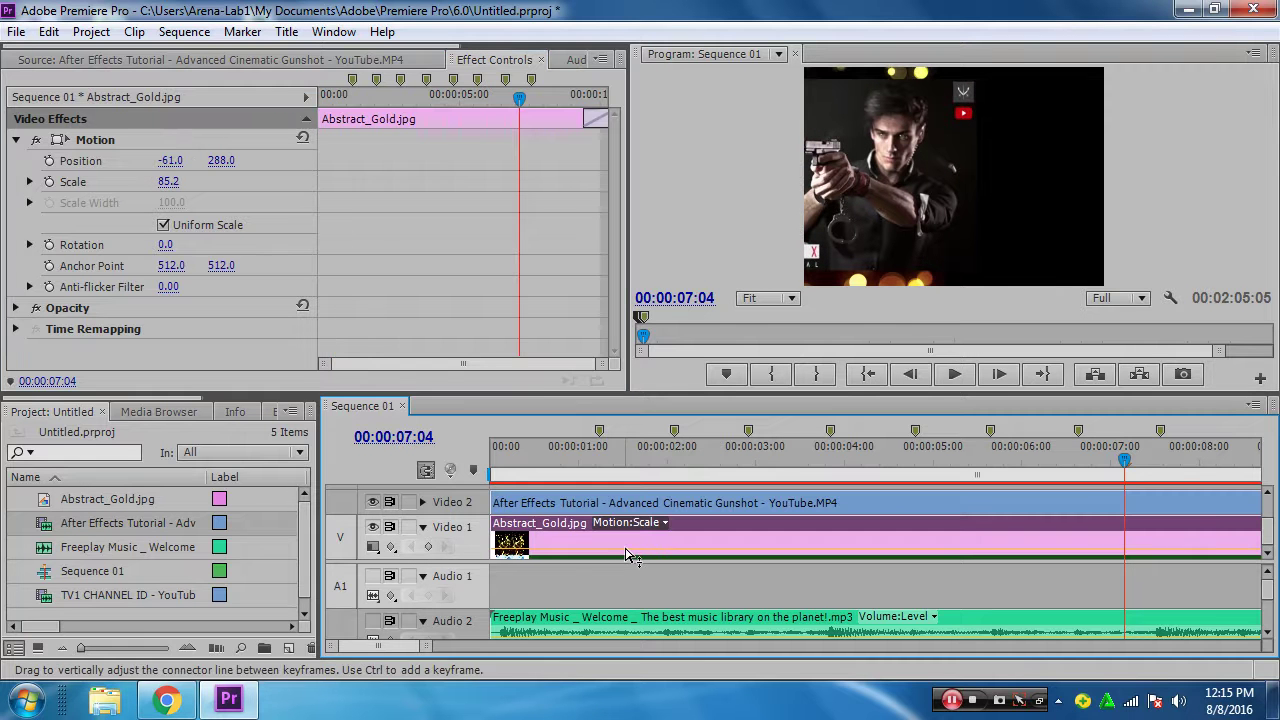
pyautogui.moveTo(171, 160); pyautogui.dragTo(300, 160)
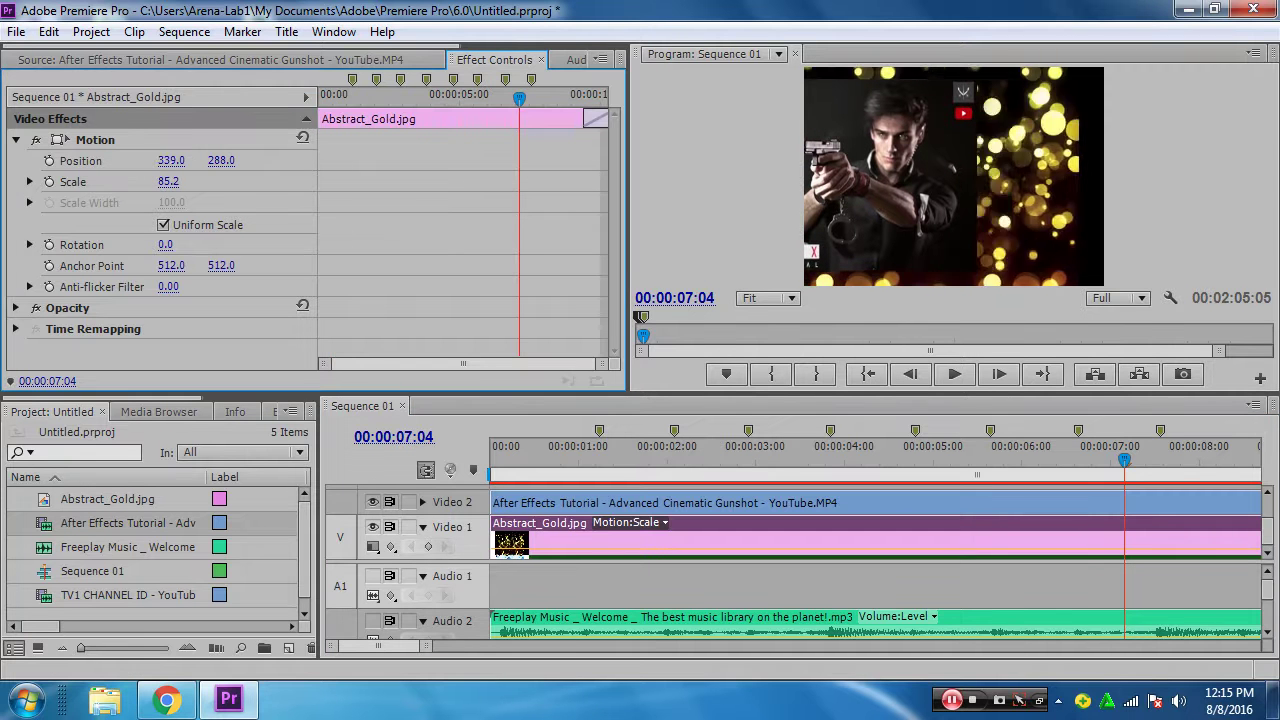
pyautogui.moveTo(171, 160); pyautogui.dragTo(165, 160)
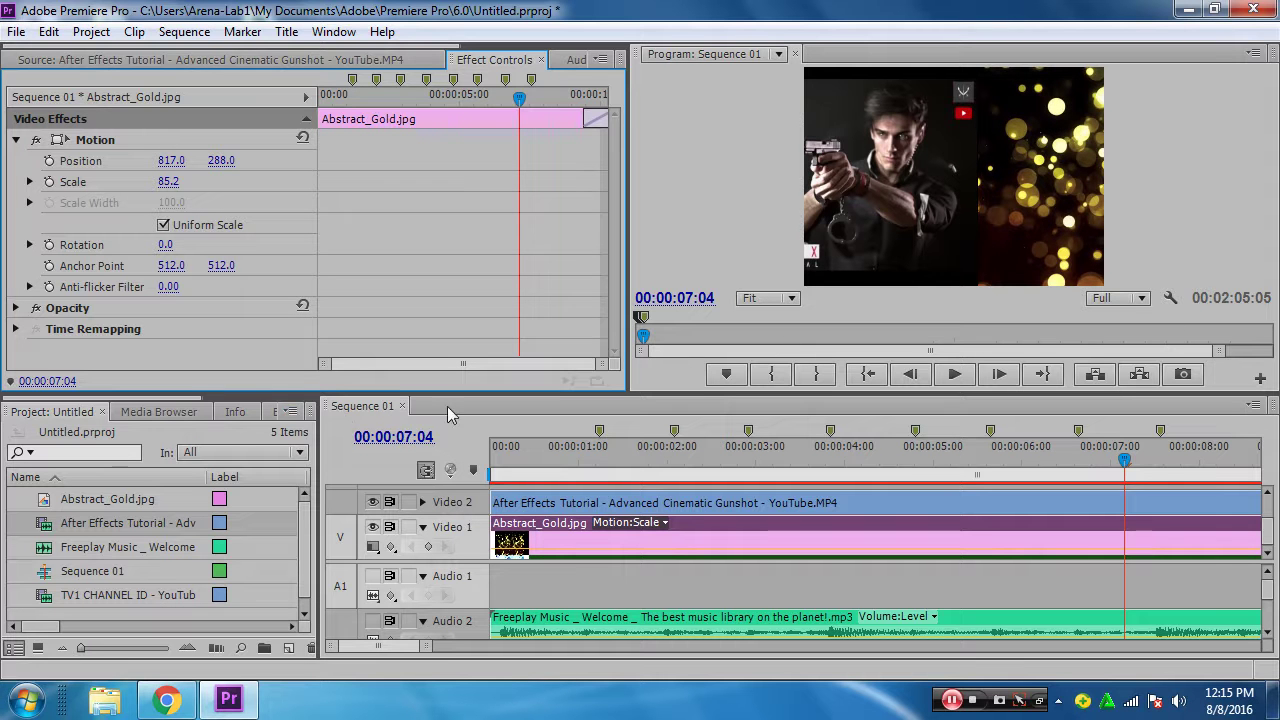
# Scrub through the sequence start, zoom the timeline out, and bring the YouTube window back
pyautogui.click(565, 463)
pyautogui.moveTo(615, 470); pyautogui.dragTo(931, 466)
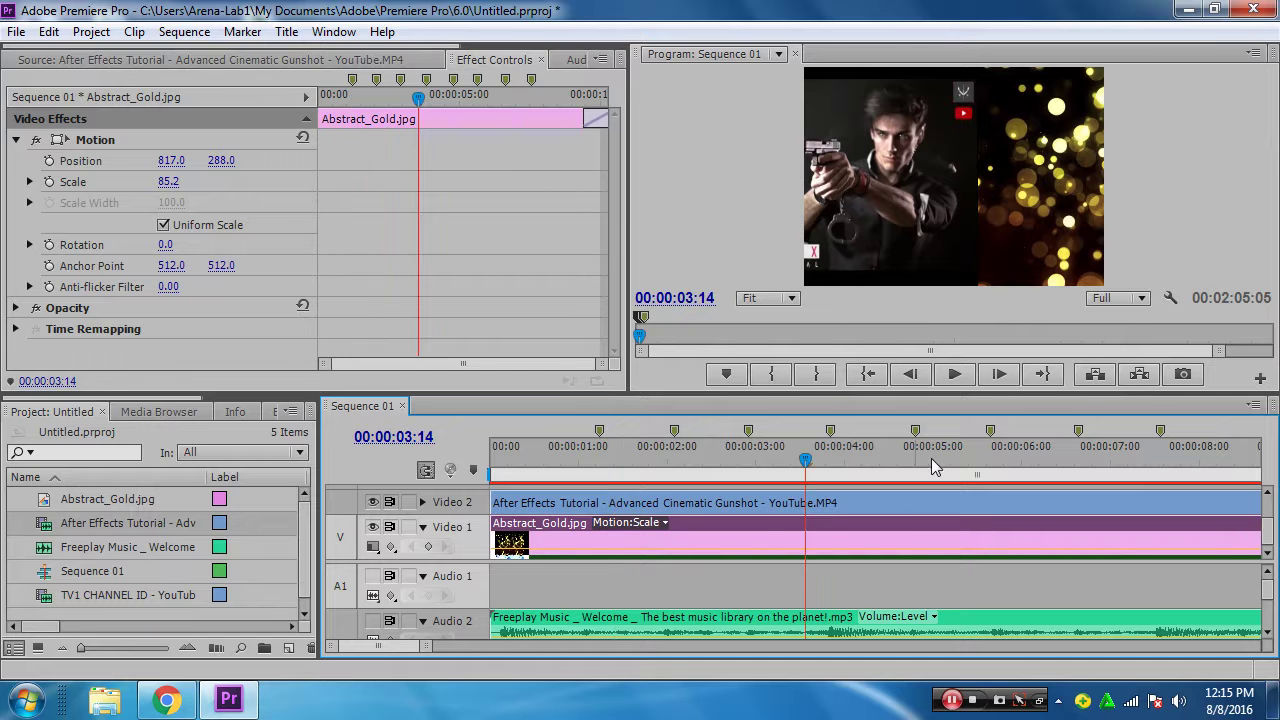
pyautogui.press('-')
pyautogui.press('-')
pyautogui.press('-')
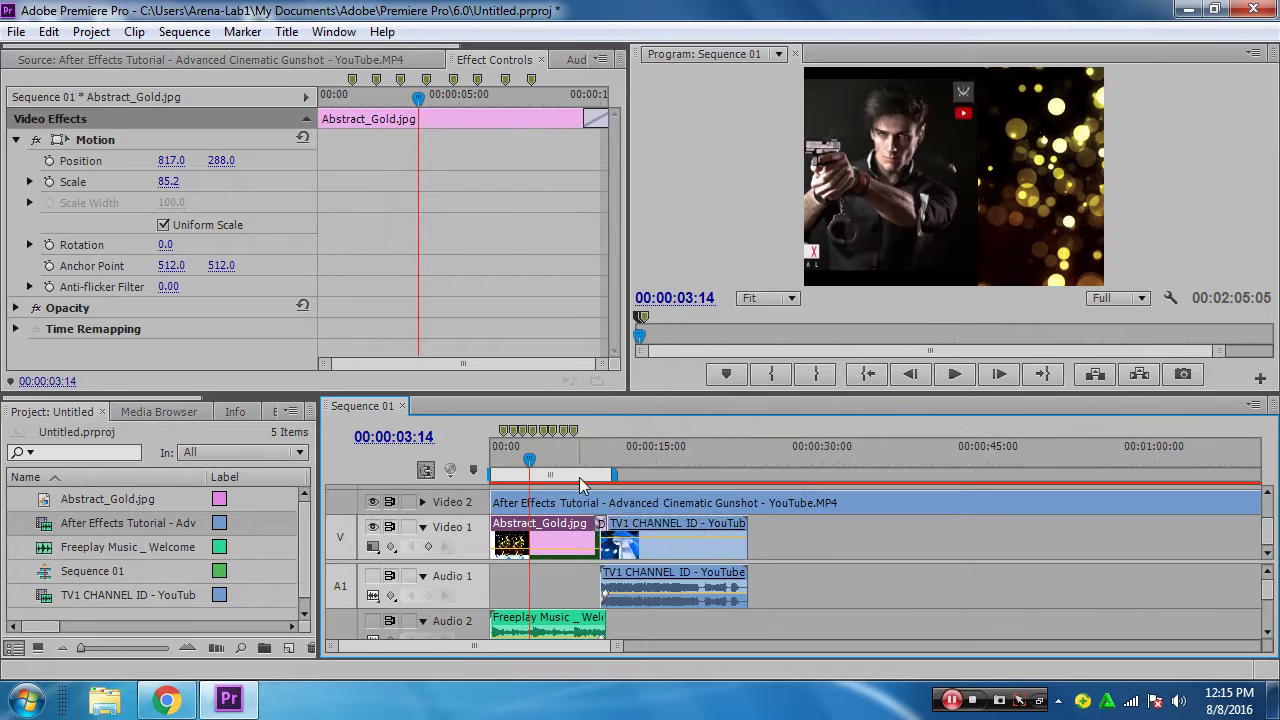
pyautogui.moveTo(531, 463)
pyautogui.mouseDown()
pyautogui.moveTo(595, 465)
pyautogui.moveTo(521, 472)
pyautogui.mouseUp()
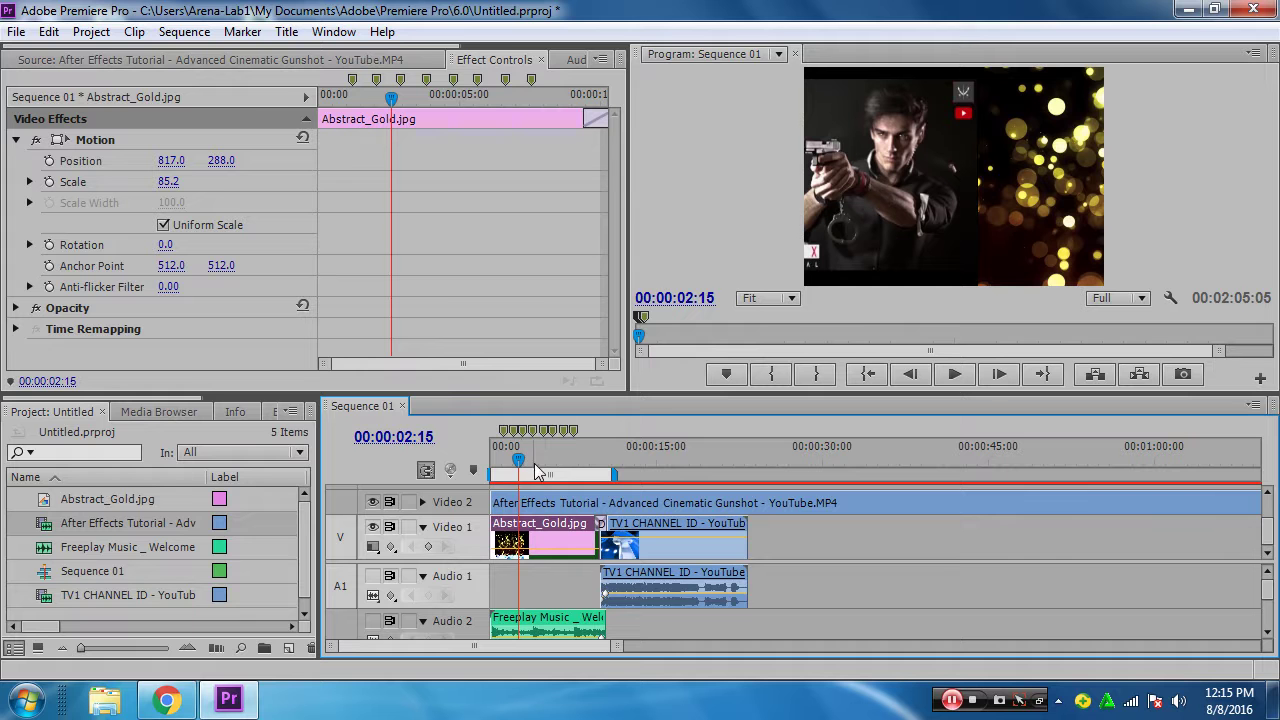
pyautogui.click(166, 699)
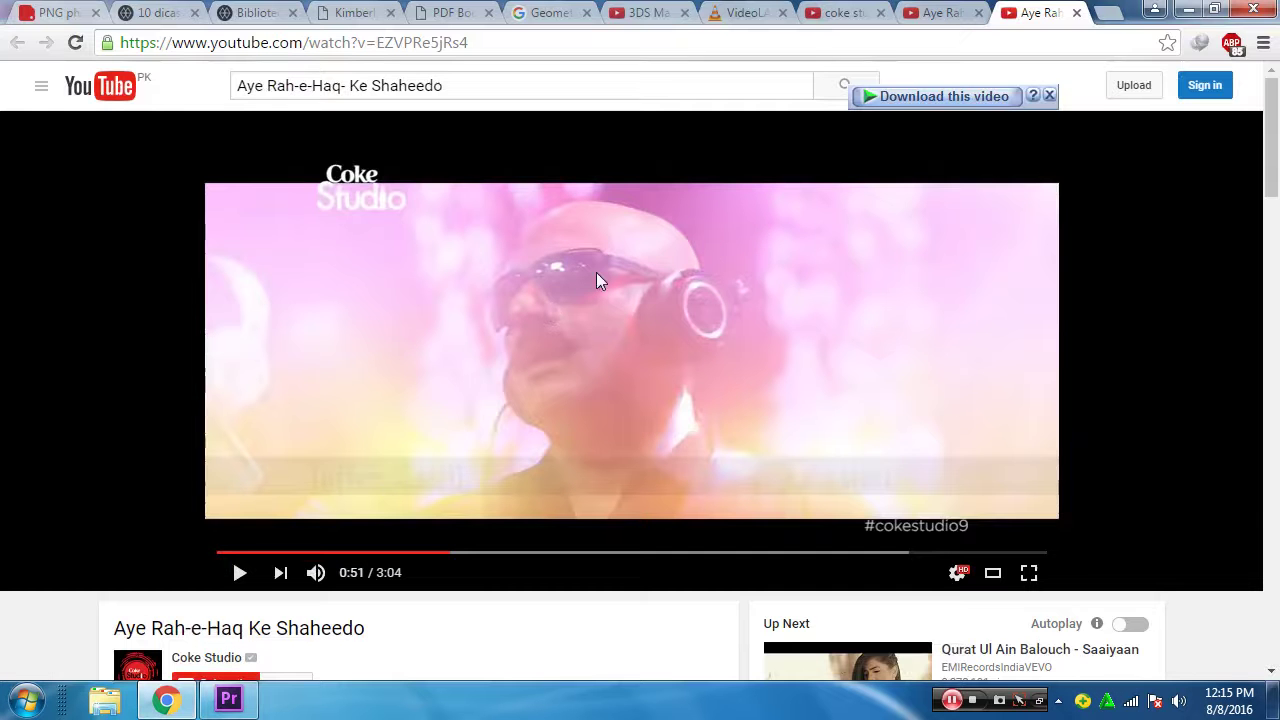
# Replay the Coke Studio song from 0:48, pause, then resume it from 0:50
pyautogui.click(441, 553)
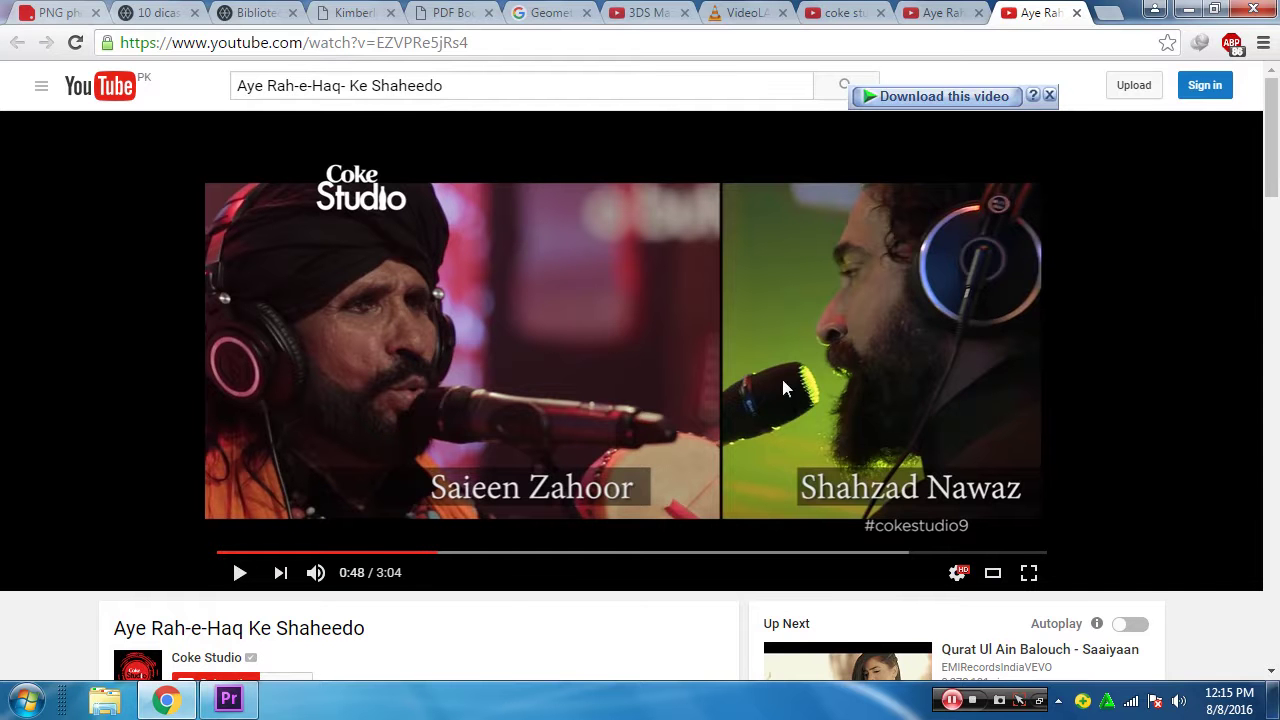
pyautogui.click(239, 574)
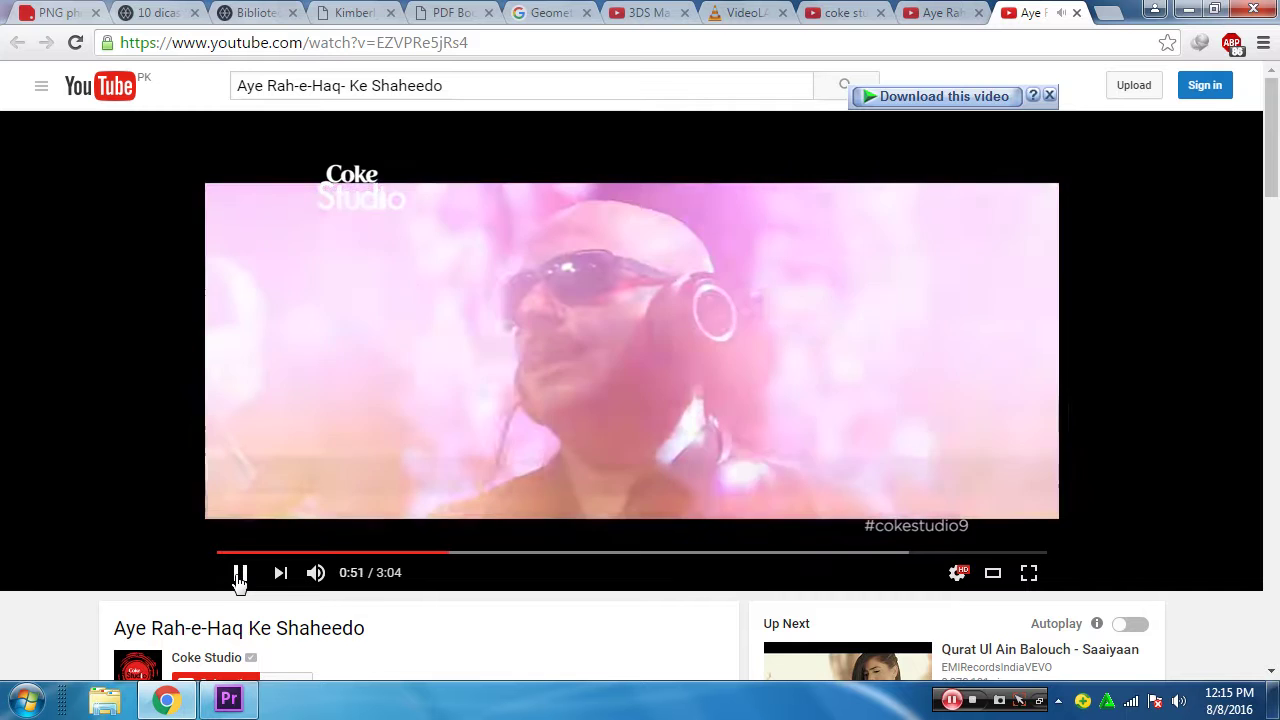
pyautogui.click(239, 574)
pyautogui.click(443, 553)
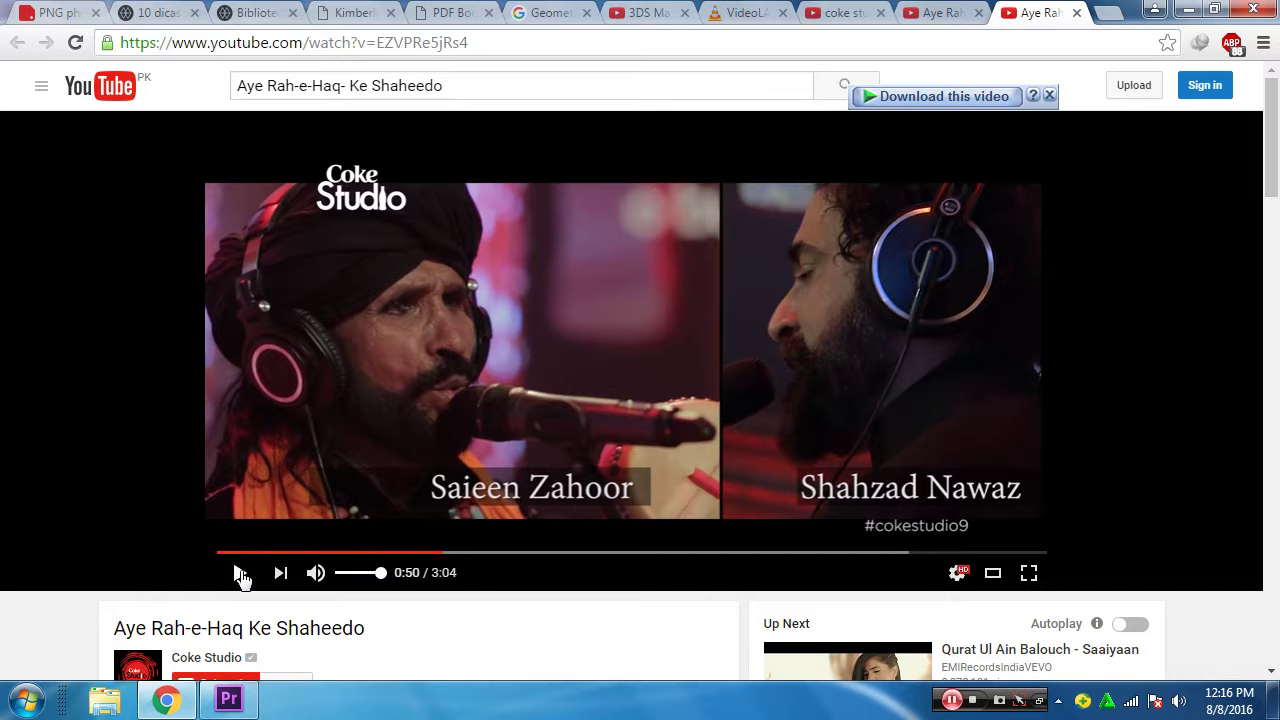
pyautogui.press('space')
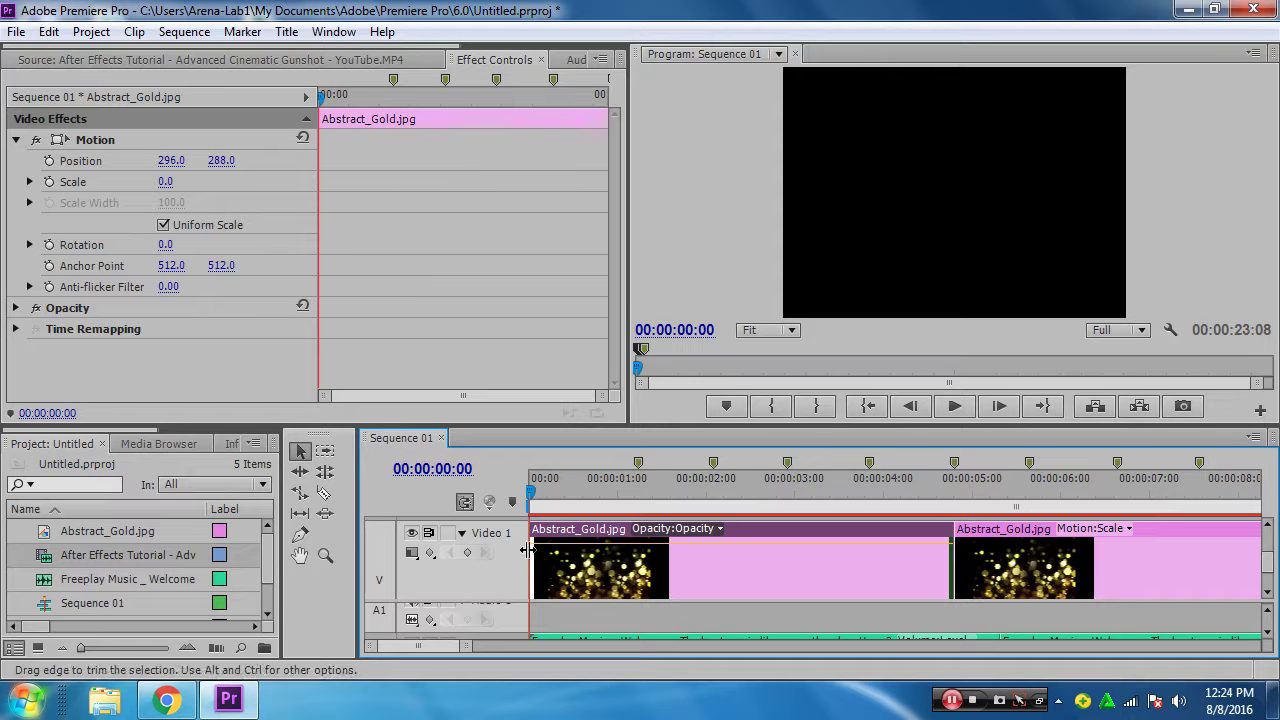
# Add opacity keyframes at the clip start and about one second in, lowering the first
pyautogui.keyDown('ctrl'); pyautogui.click(532, 545); pyautogui.keyUp('ctrl')
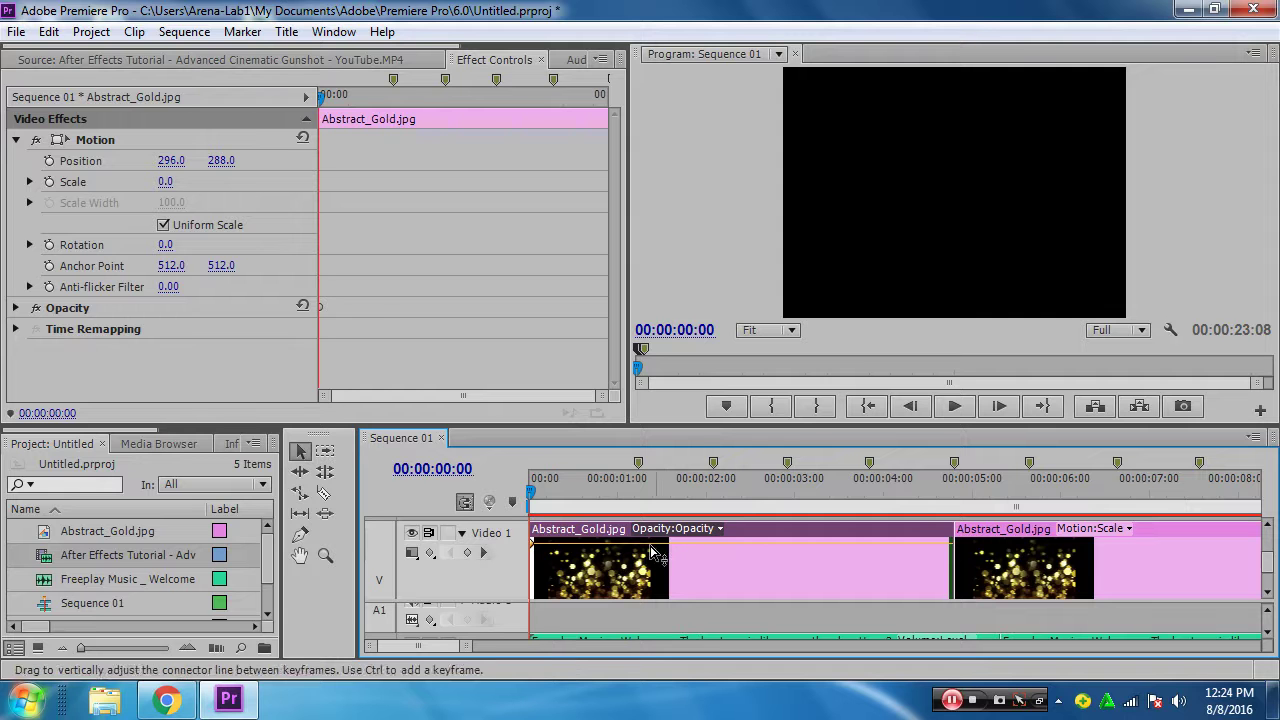
pyautogui.keyDown('ctrl'); pyautogui.click(618, 545); pyautogui.keyUp('ctrl')
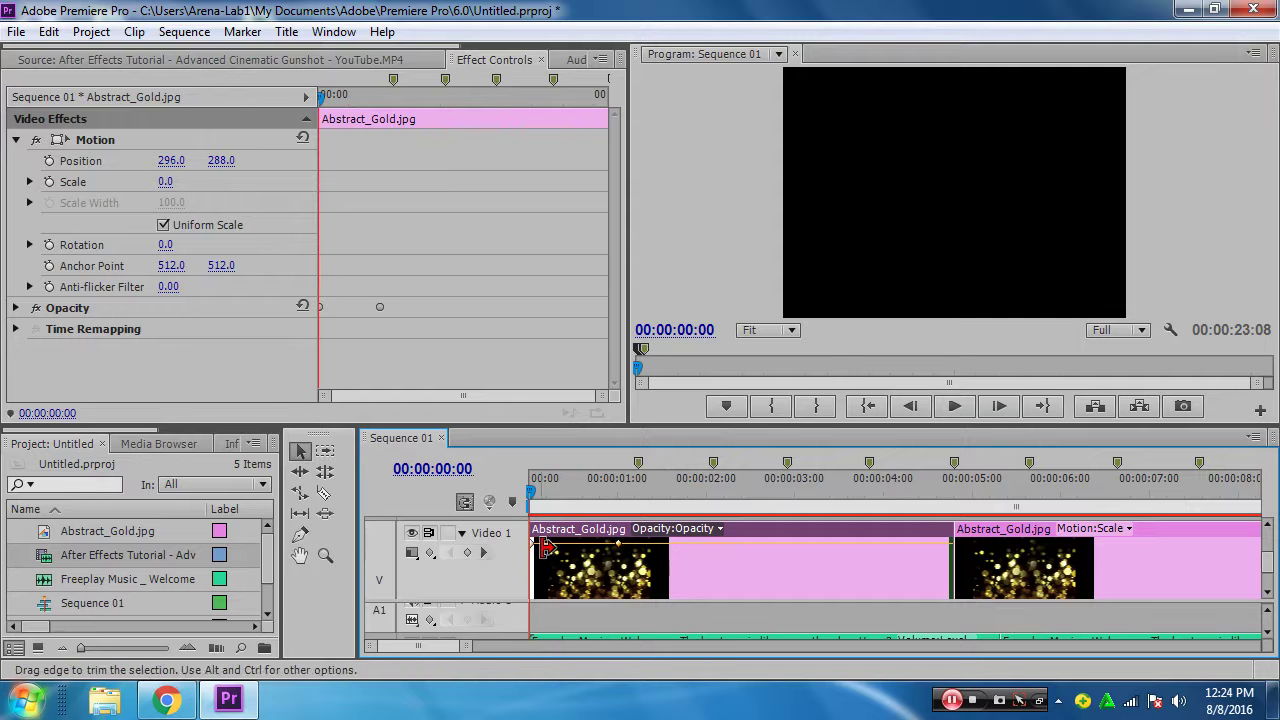
pyautogui.moveTo(532, 545); pyautogui.dragTo(532, 592)
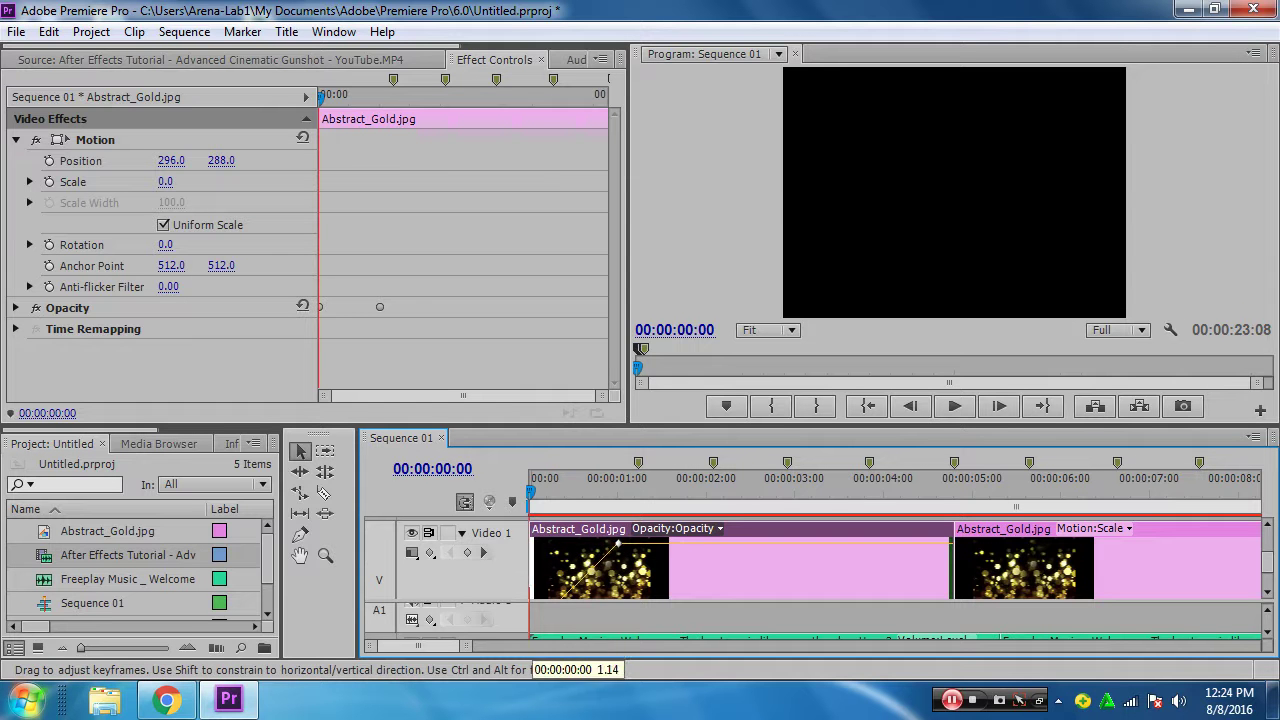
# Check the clip's property list without changes and move the playhead forward into the clip
pyautogui.click(706, 530)
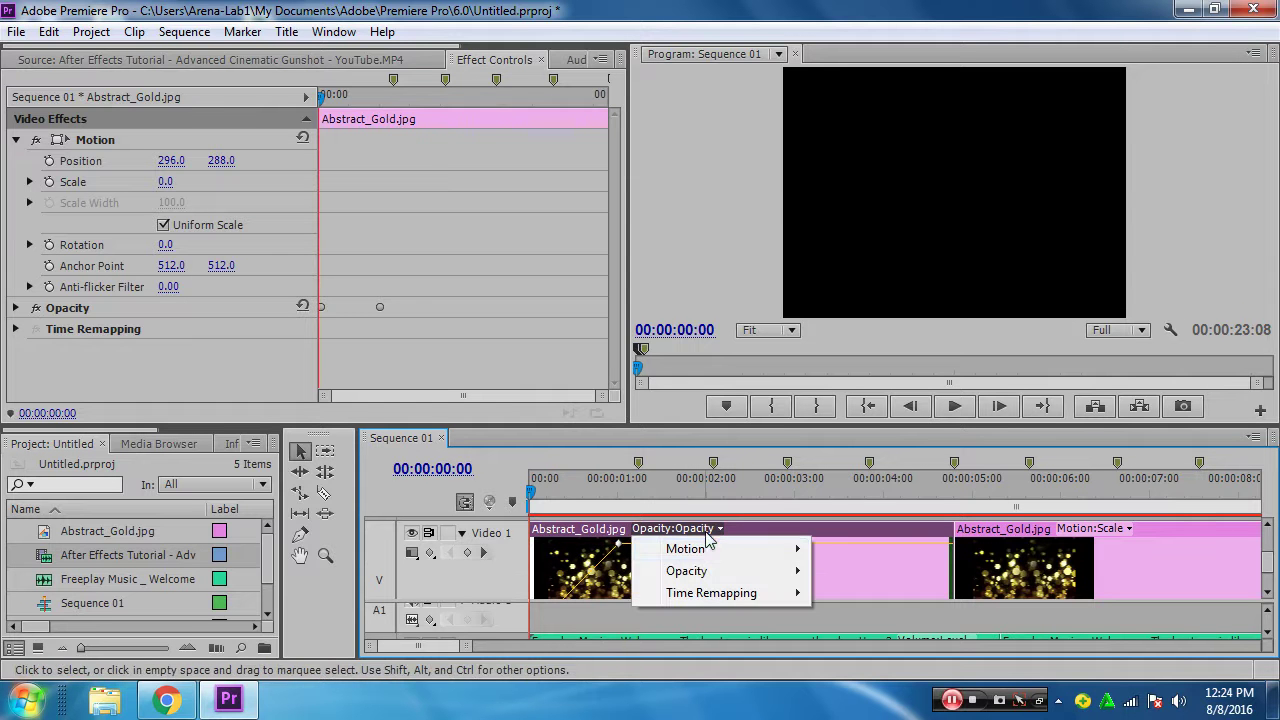
pyautogui.moveTo(780, 549)
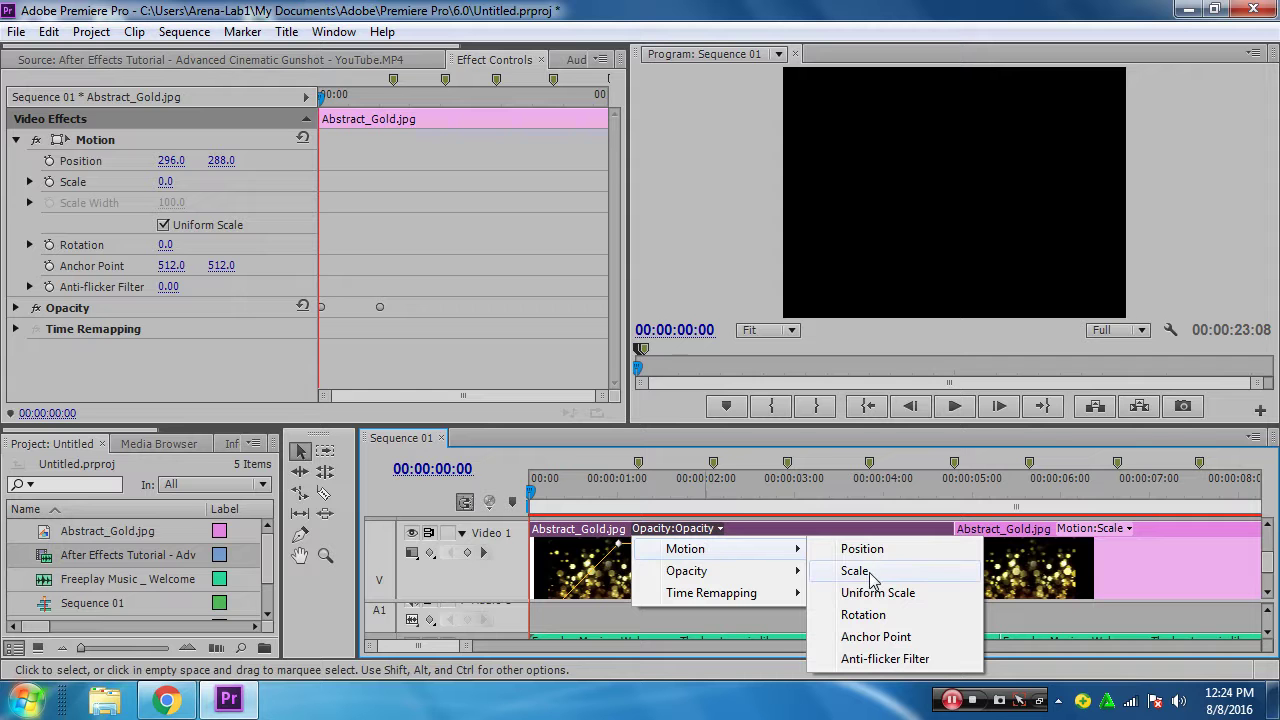
pyautogui.press('Escape')
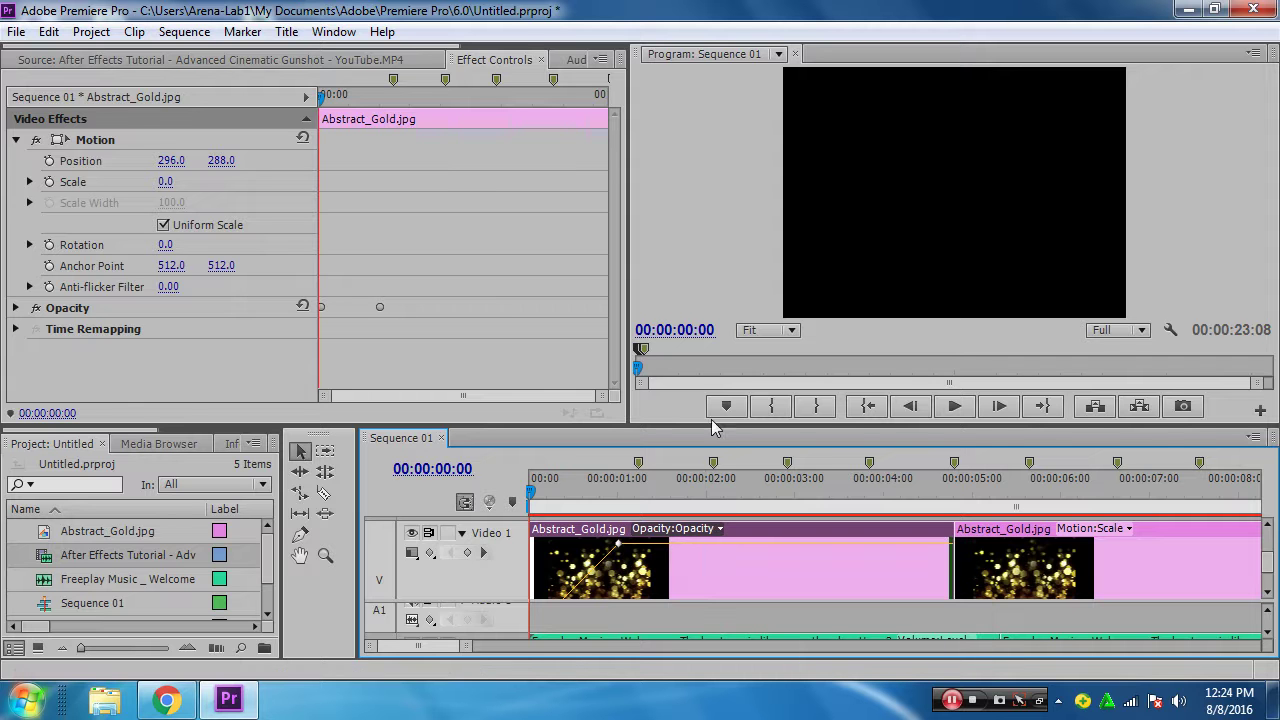
pyautogui.moveTo(537, 494)
pyautogui.mouseDown()
pyautogui.moveTo(761, 494)
pyautogui.moveTo(677, 494)
pyautogui.mouseUp()
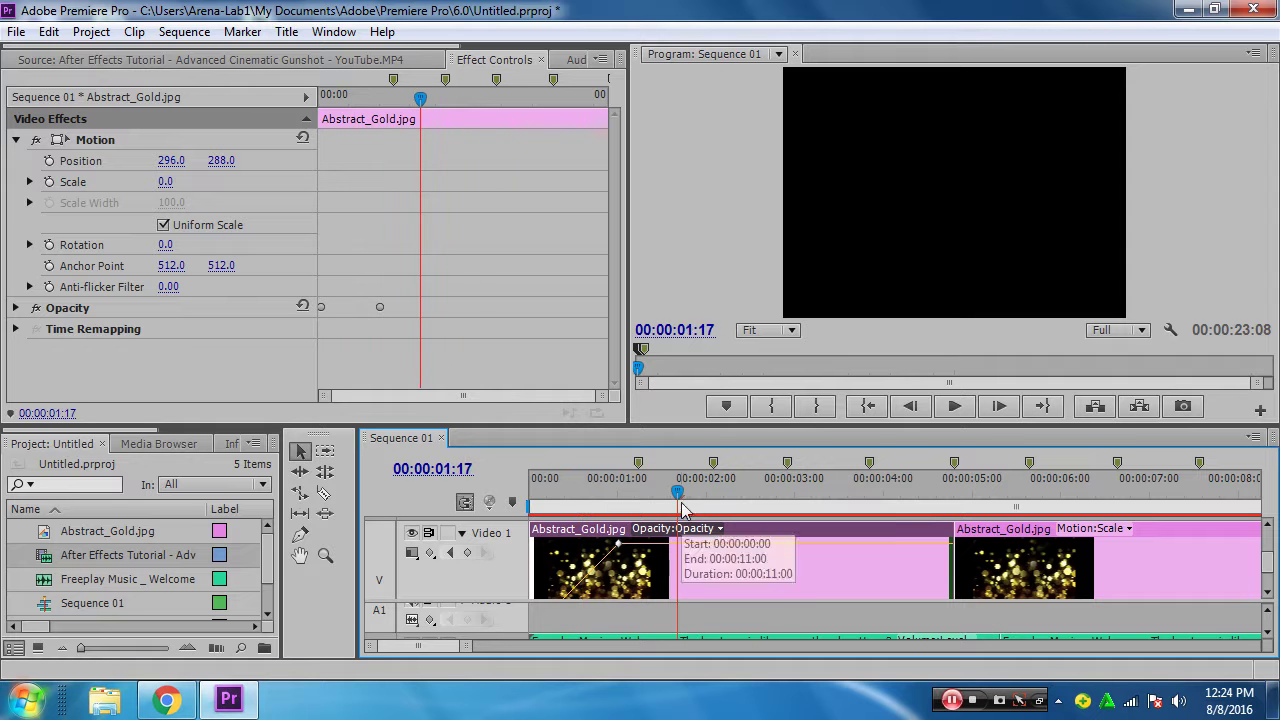
# Scrub and play through the gold clip's fade-in, and enlarge the timeline tracks for bigger thumbnails
pyautogui.scroll(-1, 1260, 560)
pyautogui.scroll(2, 1260, 560)
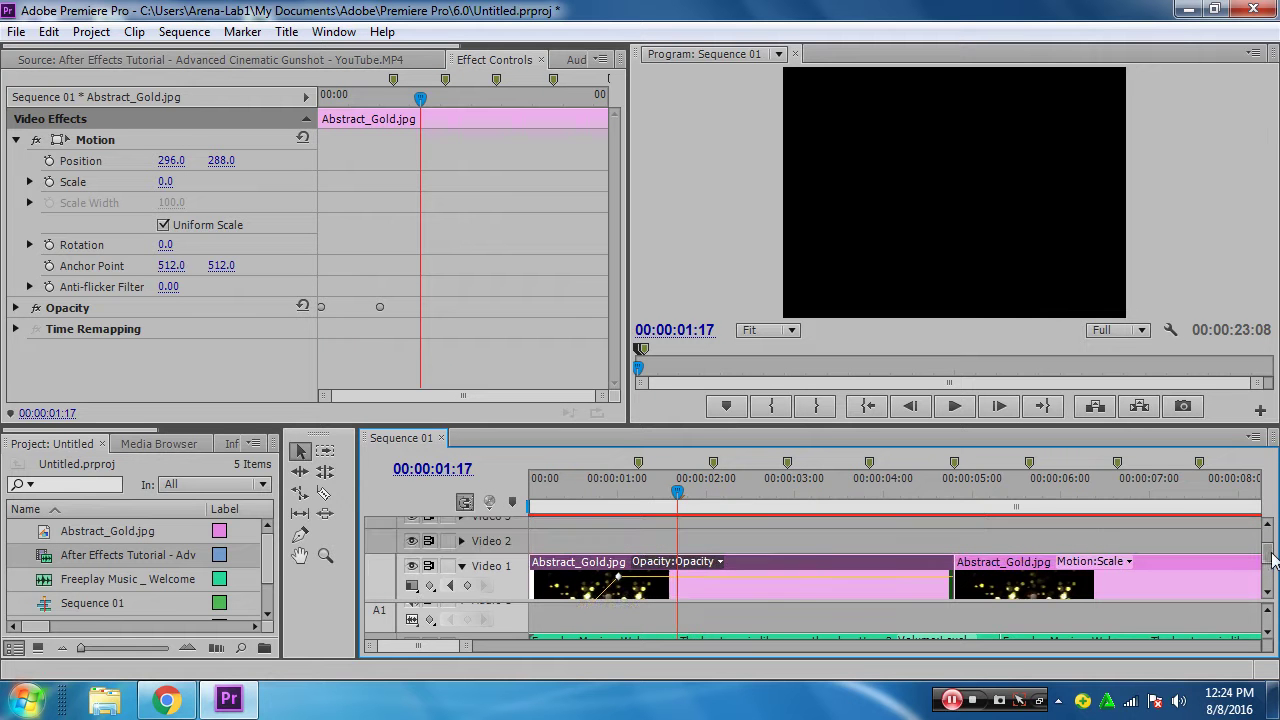
pyautogui.moveTo(736, 427); pyautogui.dragTo(736, 371)
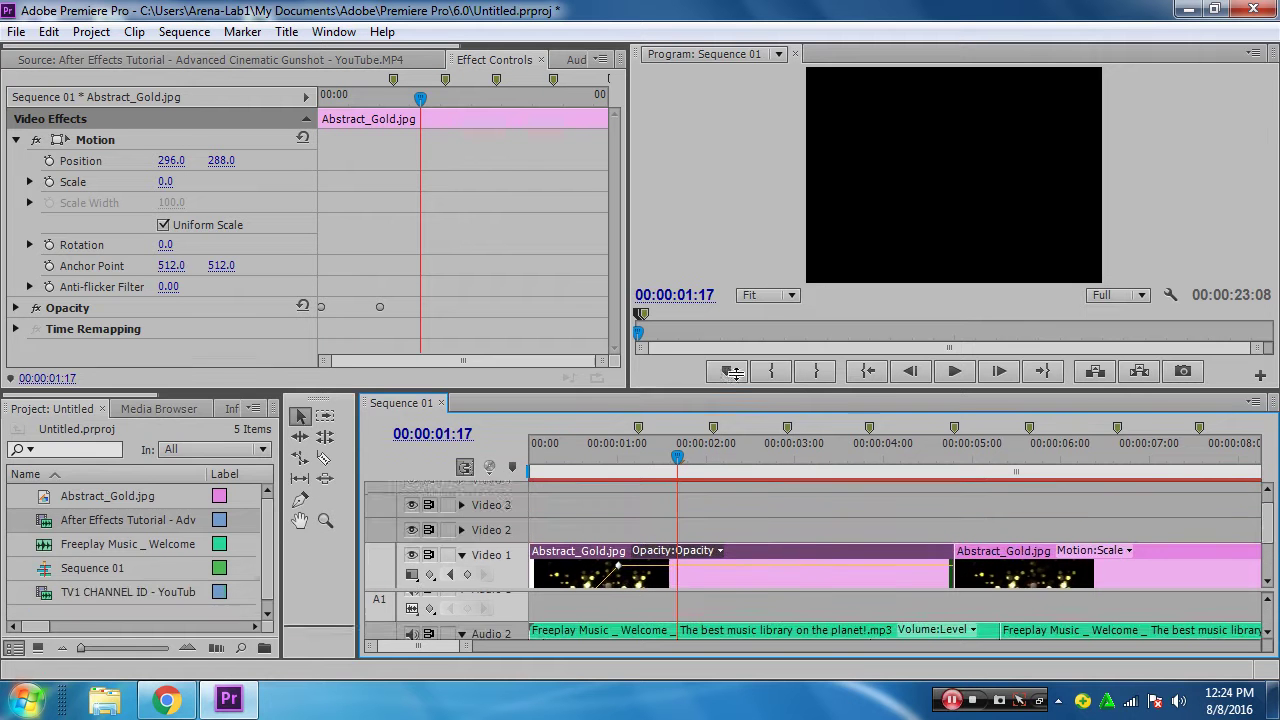
pyautogui.moveTo(674, 454)
pyautogui.mouseDown()
pyautogui.moveTo(741, 453)
pyautogui.moveTo(663, 457)
pyautogui.mouseUp()
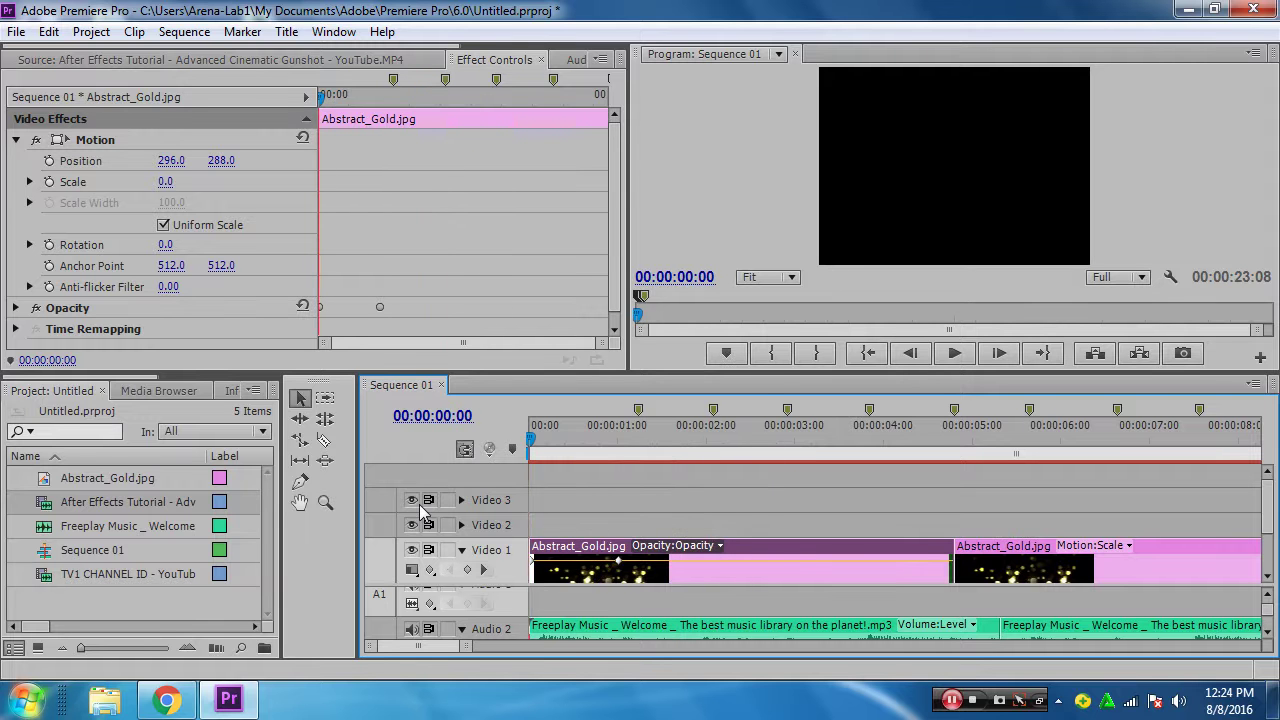
pyautogui.moveTo(566, 447); pyautogui.dragTo(634, 447)
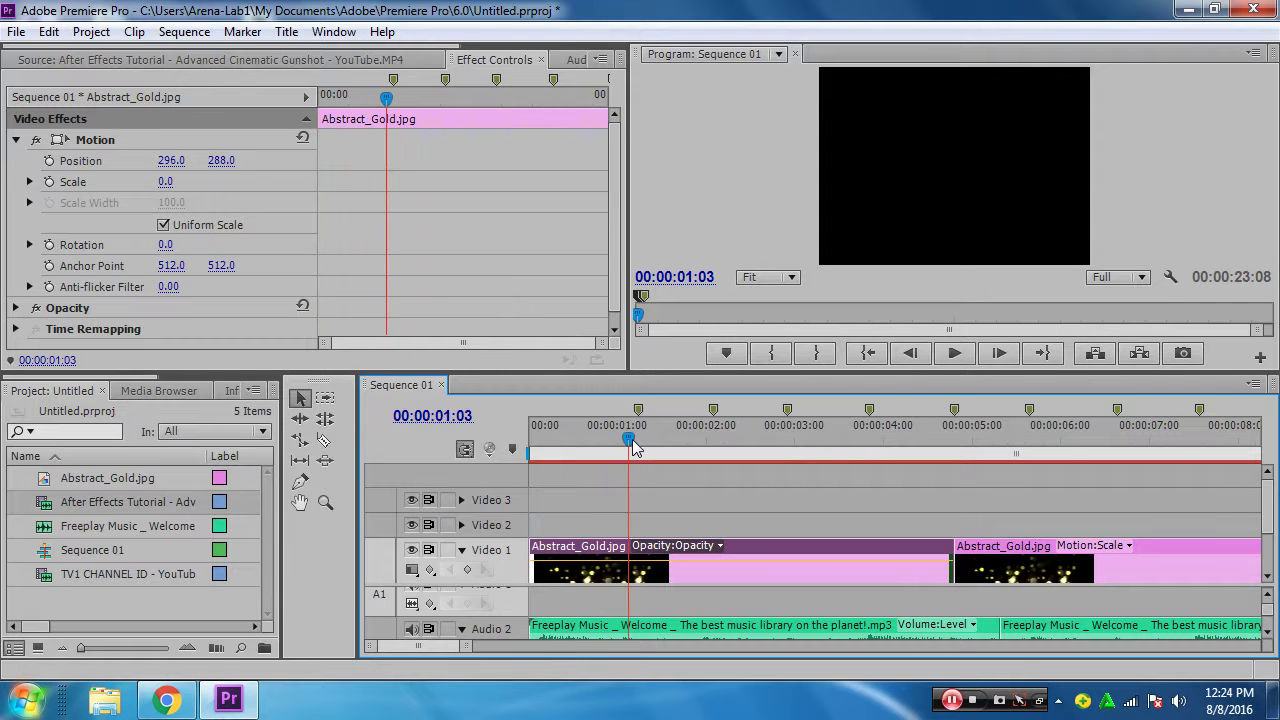
pyautogui.click(960, 356)
pyautogui.click(955, 355)
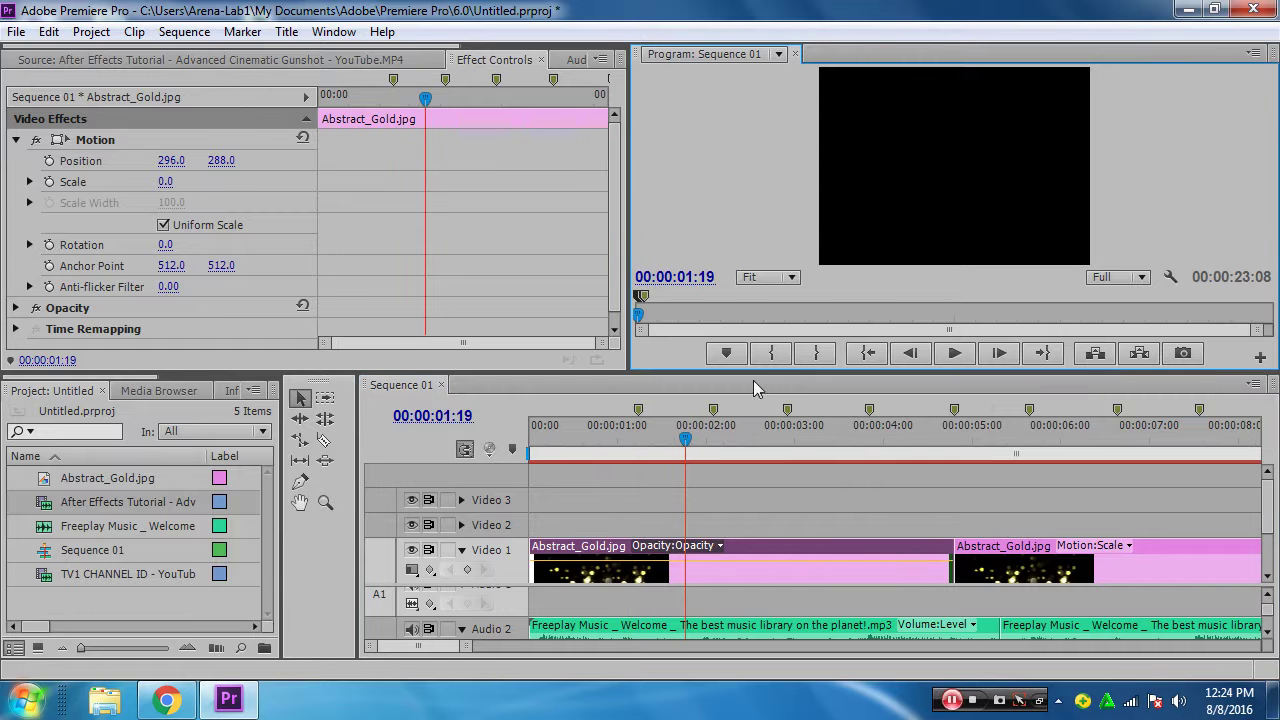
pyautogui.moveTo(760, 371); pyautogui.dragTo(760, 228)
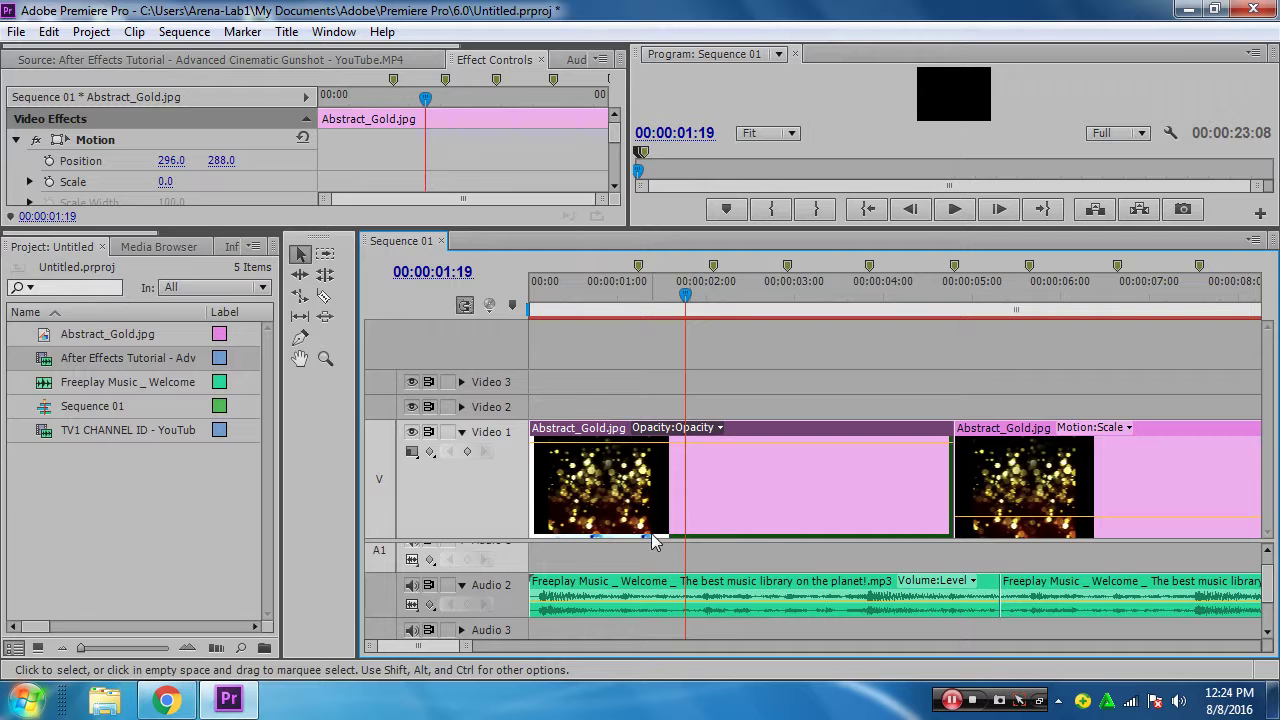
# Delete the first gold clip, move the other to the start, and reset its position and scale
pyautogui.press('Delete')
pyautogui.moveTo(1055, 468); pyautogui.dragTo(635, 470)
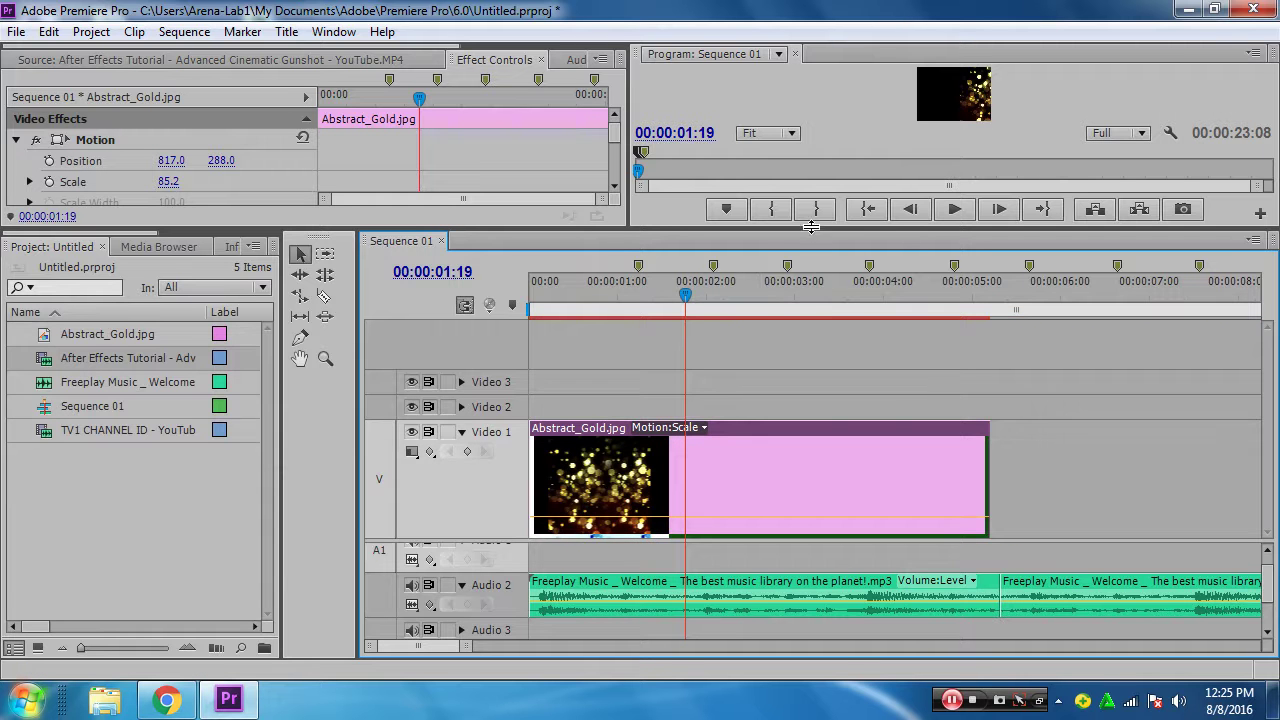
pyautogui.moveTo(811, 228); pyautogui.dragTo(811, 405)
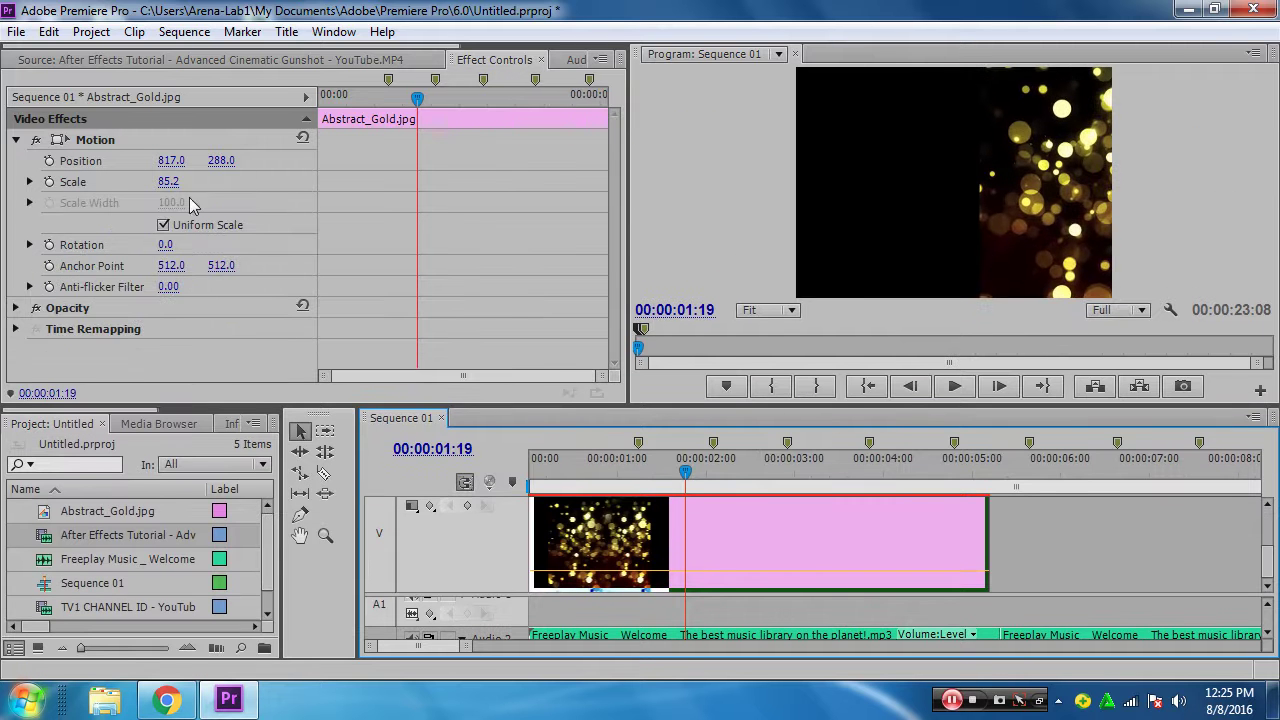
pyautogui.click(302, 137)
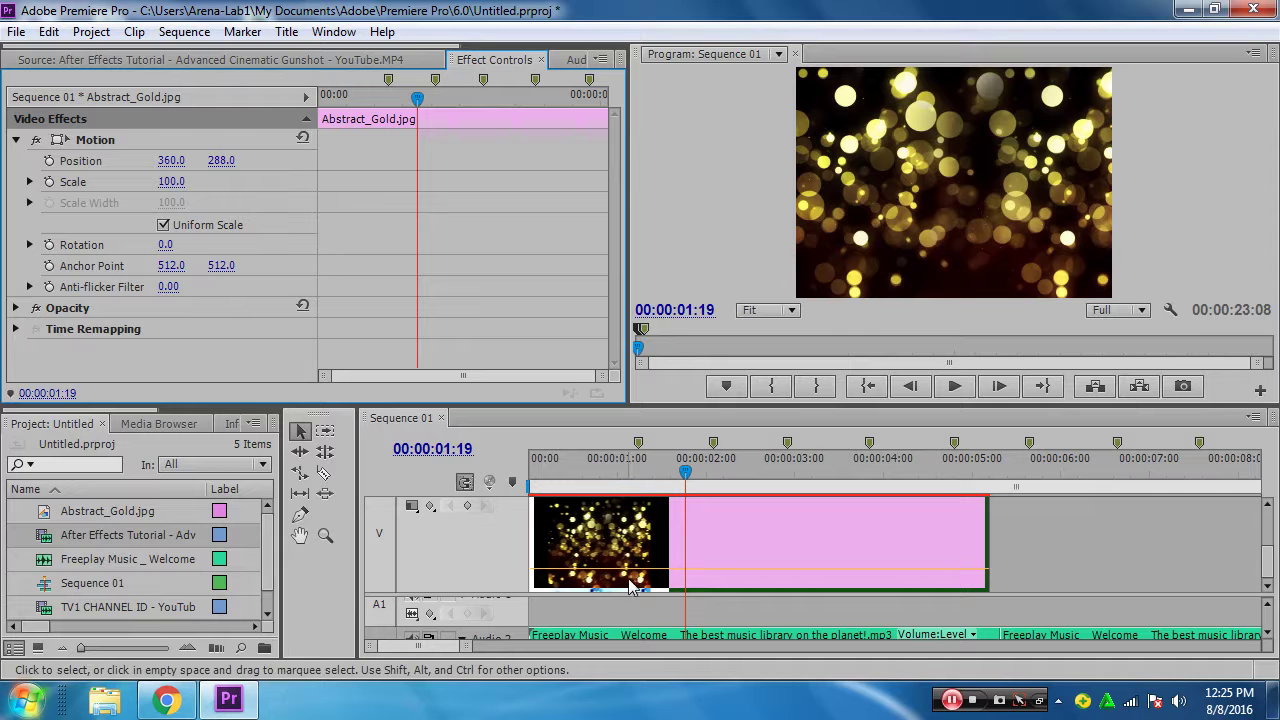
pyautogui.moveTo(1272, 566)
pyautogui.mouseDown()
pyautogui.moveTo(1272, 548)
pyautogui.moveTo(1272, 565)
pyautogui.mouseUp()
# Show the opacity line and keyframe a fade from 0 at the start to full at 00:00:00:24
pyautogui.click(703, 531)
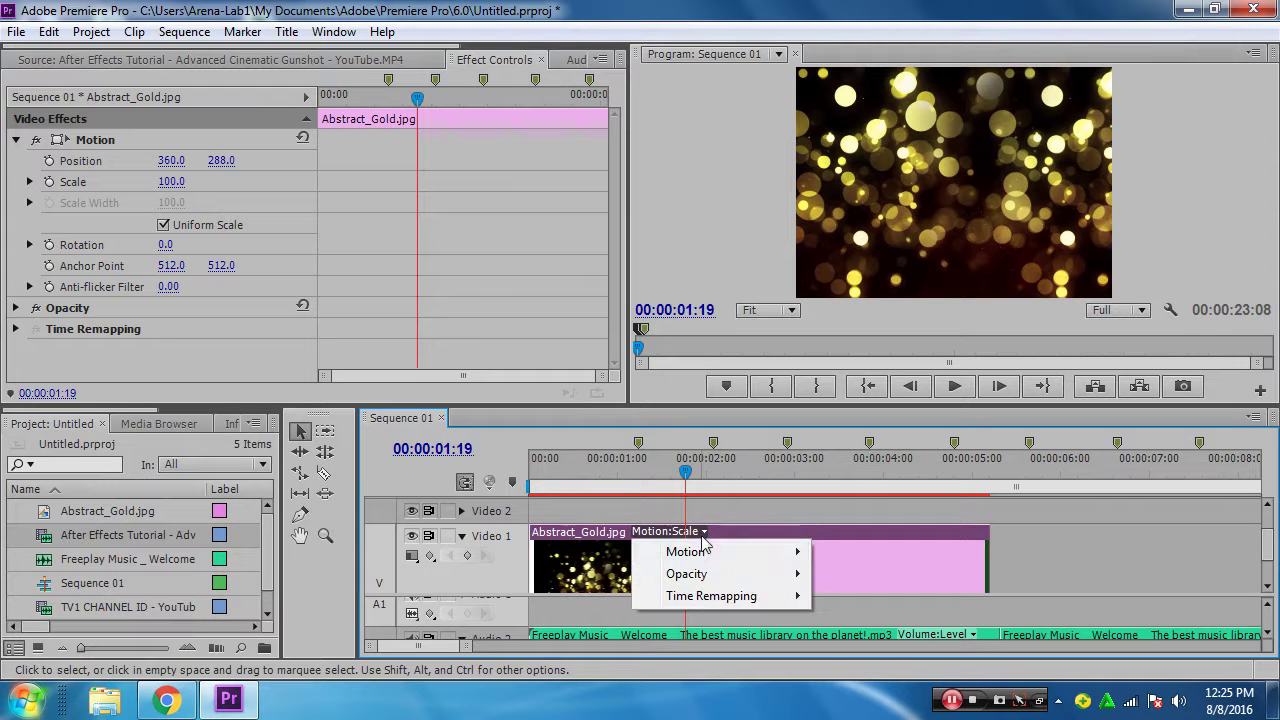
pyautogui.moveTo(716, 584)
pyautogui.click(862, 573)
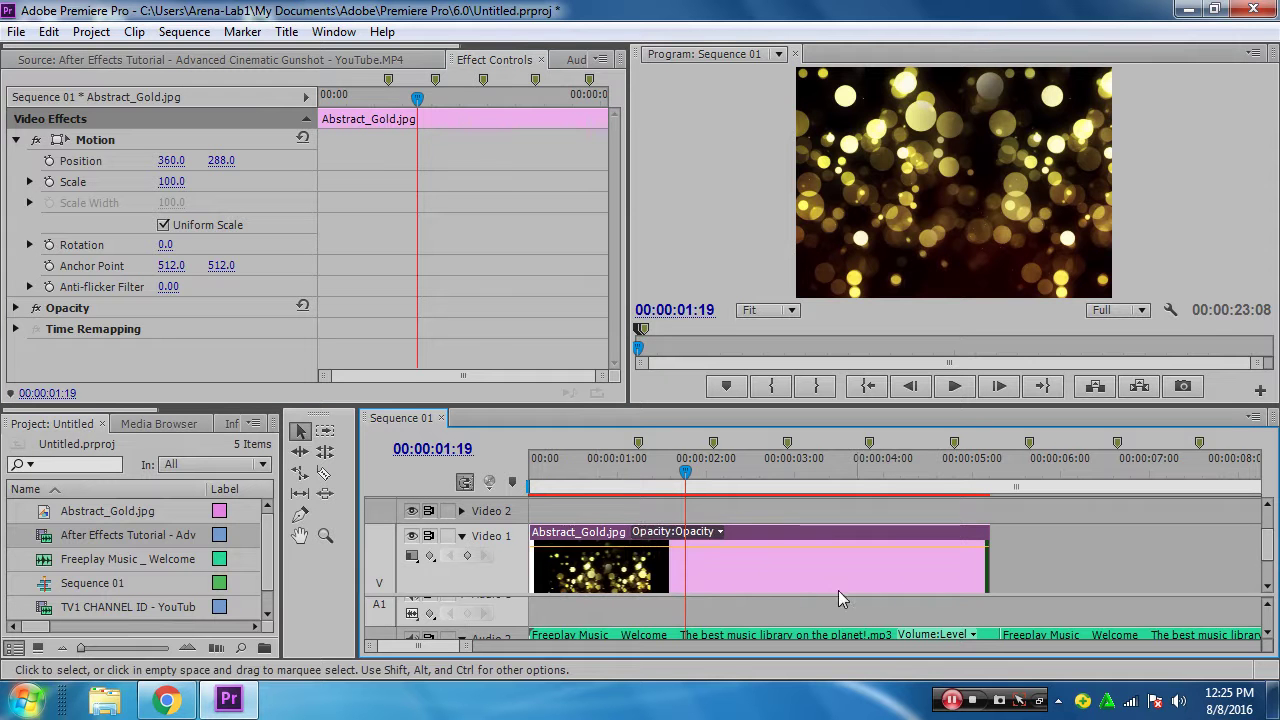
pyautogui.moveTo(580, 487); pyautogui.dragTo(617, 481)
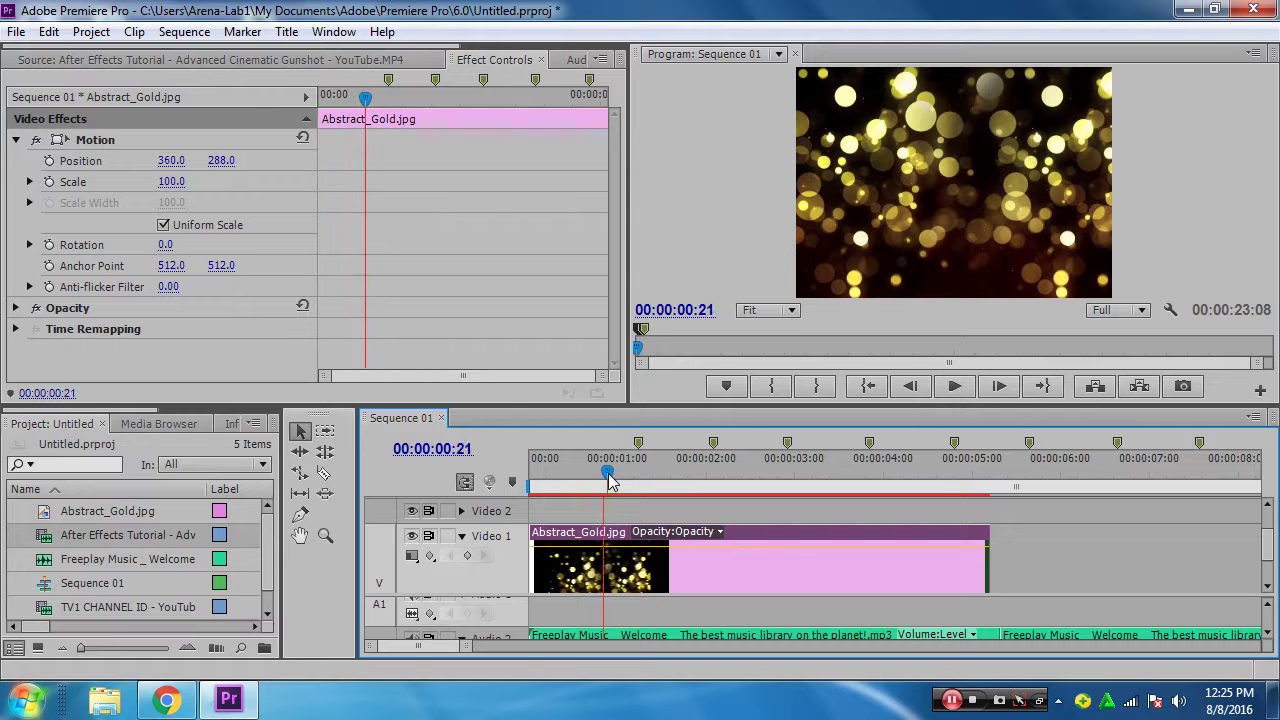
pyautogui.keyDown('ctrl'); pyautogui.click(616, 546); pyautogui.keyUp('ctrl')
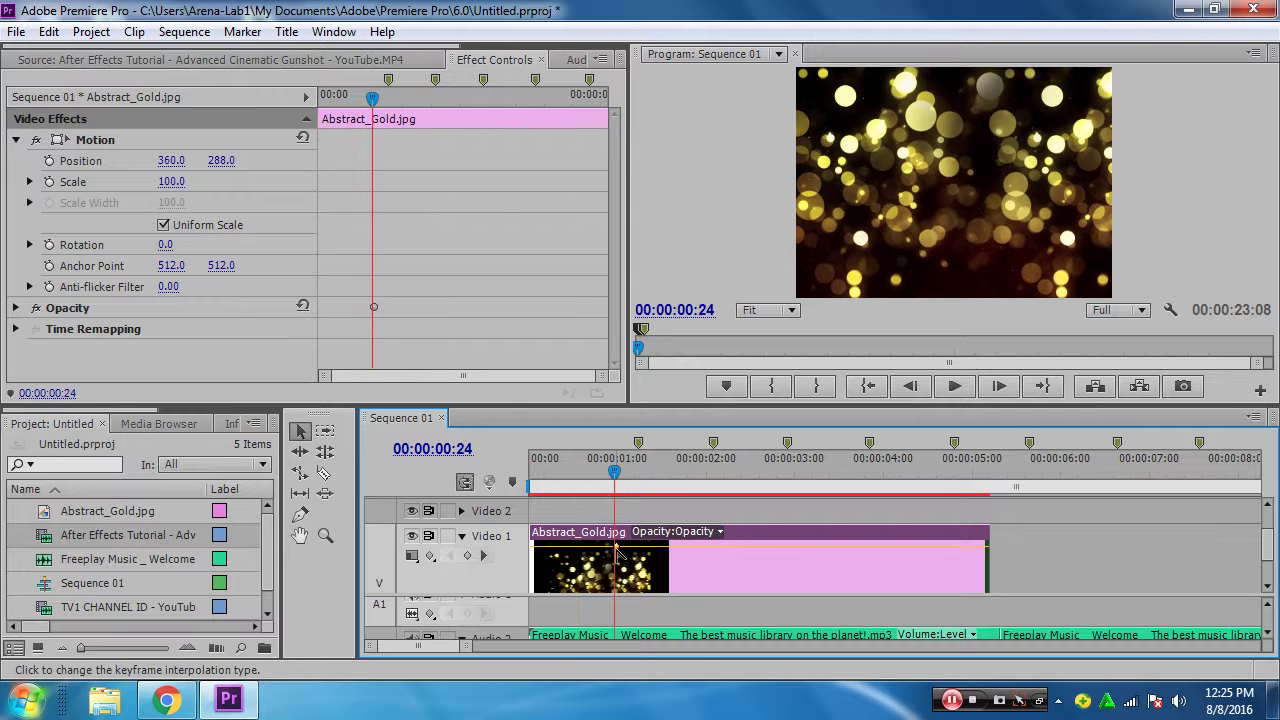
pyautogui.keyDown('ctrl'); pyautogui.click(535, 557); pyautogui.keyUp('ctrl')
pyautogui.moveTo(535, 557); pyautogui.dragTo(532, 592)
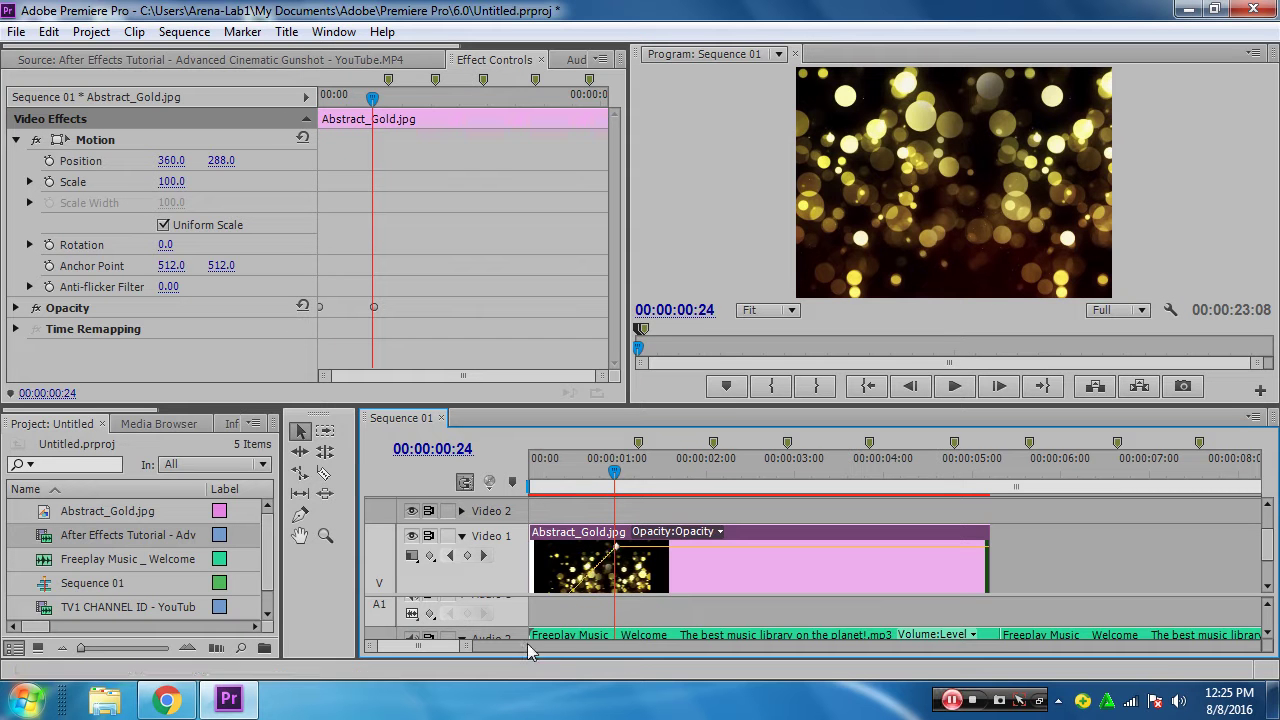
pyautogui.moveTo(590, 487); pyautogui.dragTo(524, 503)
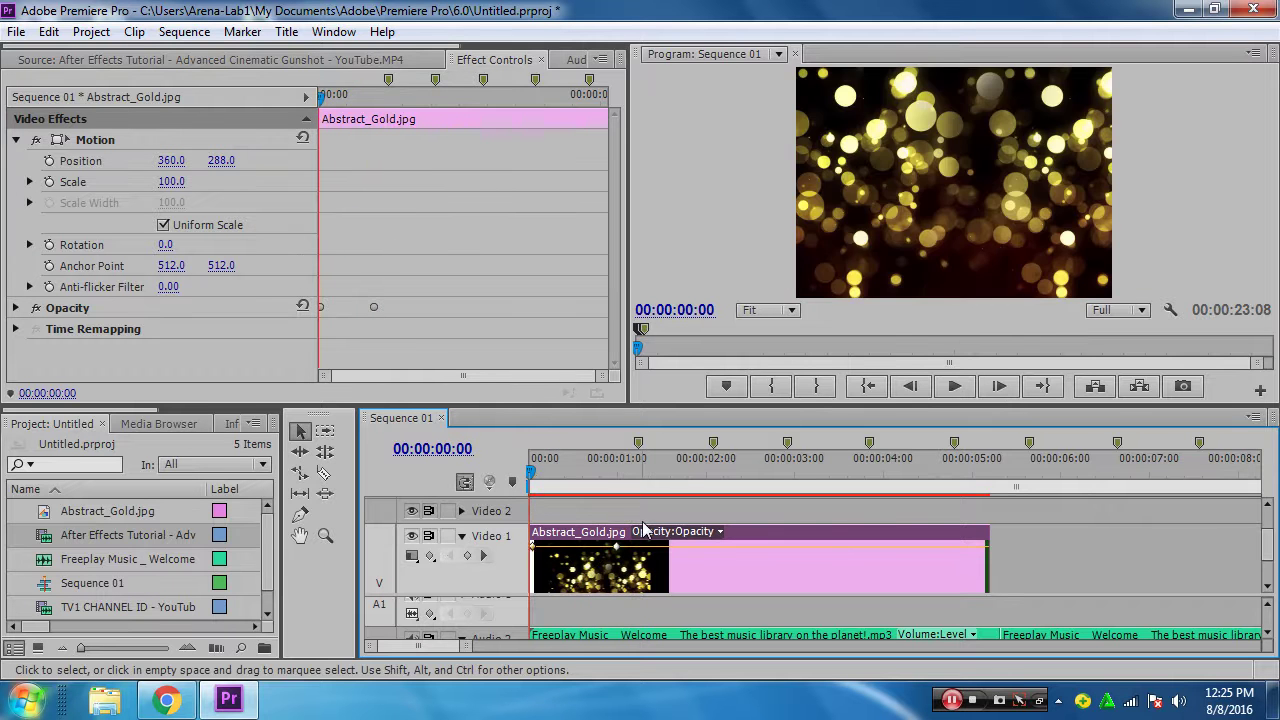
# Restore both gold clips, then select the first and expand its Opacity at 00:00:01:04
pyautogui.hotkey('ctrl', 'z')
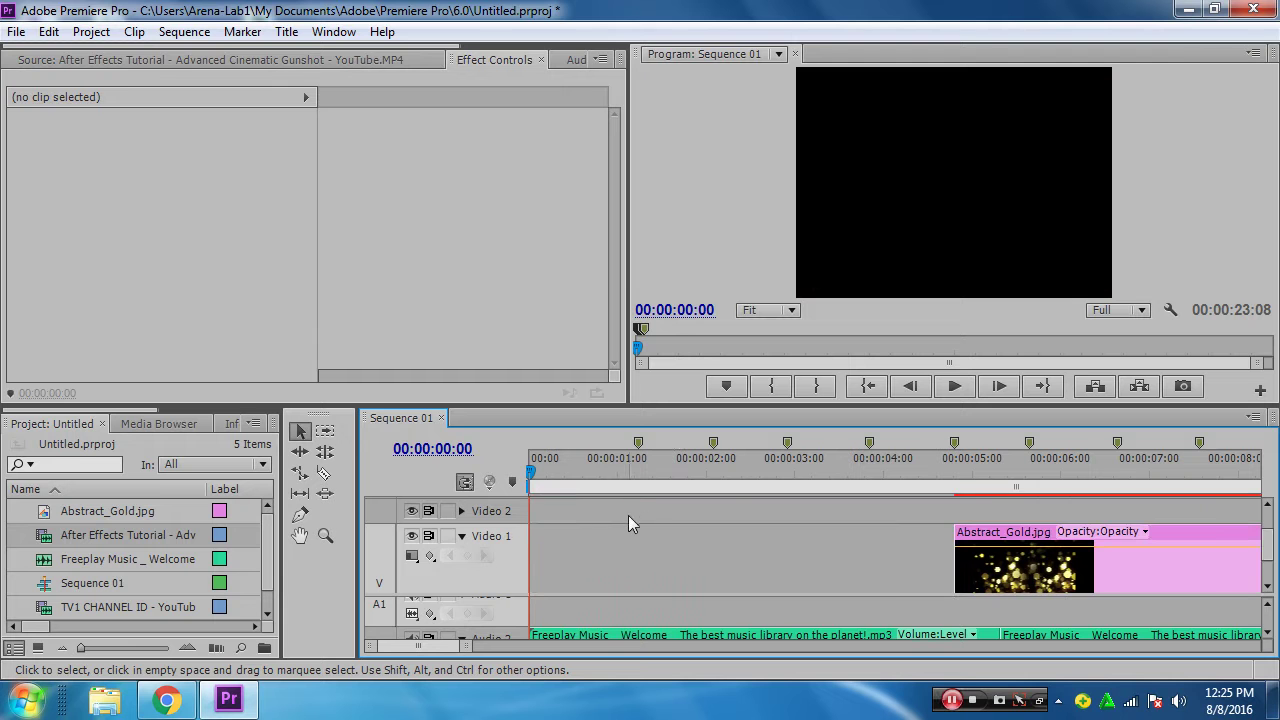
pyautogui.hotkey('ctrl', 'v')
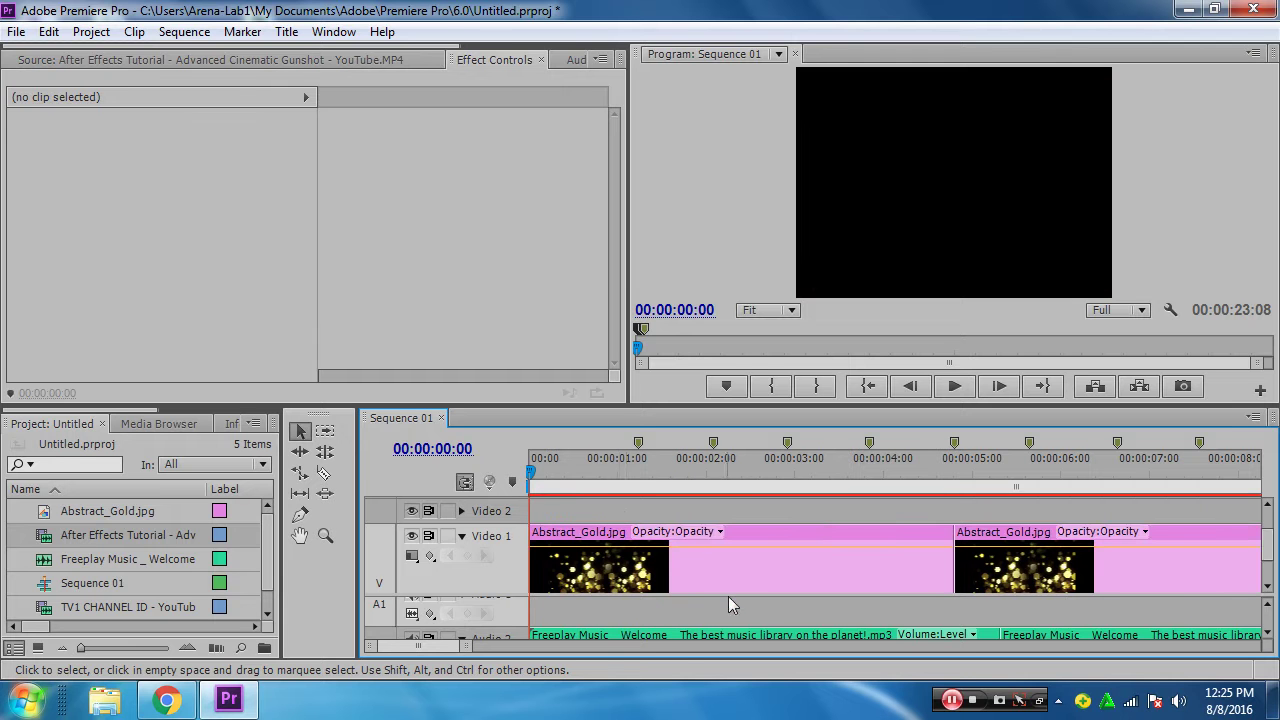
pyautogui.moveTo(532, 470); pyautogui.dragTo(630, 470)
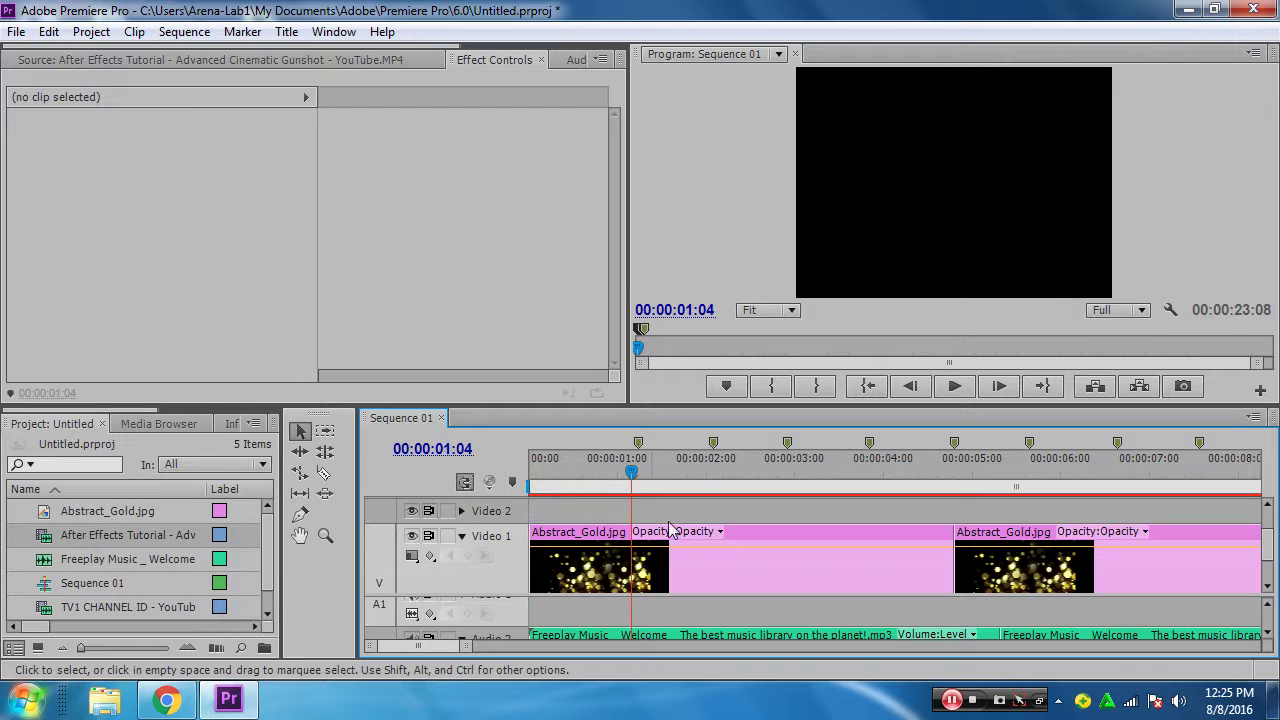
pyautogui.click(710, 592)
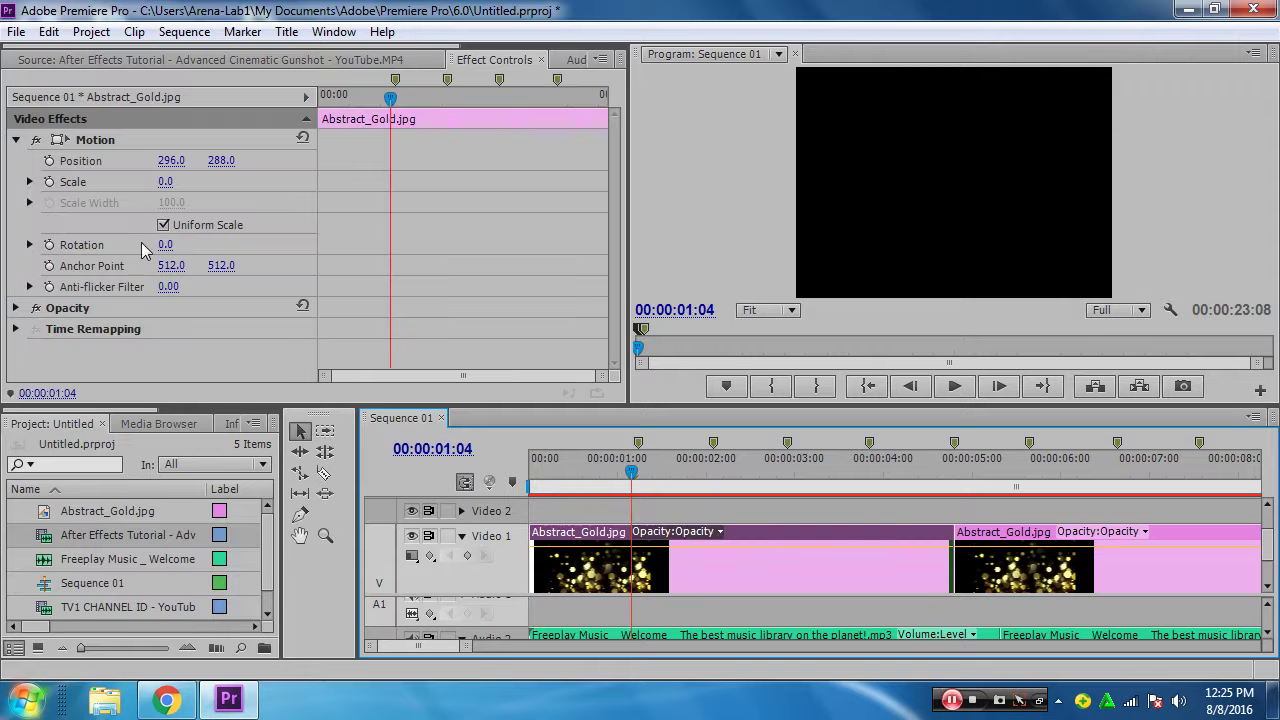
pyautogui.click(14, 309)
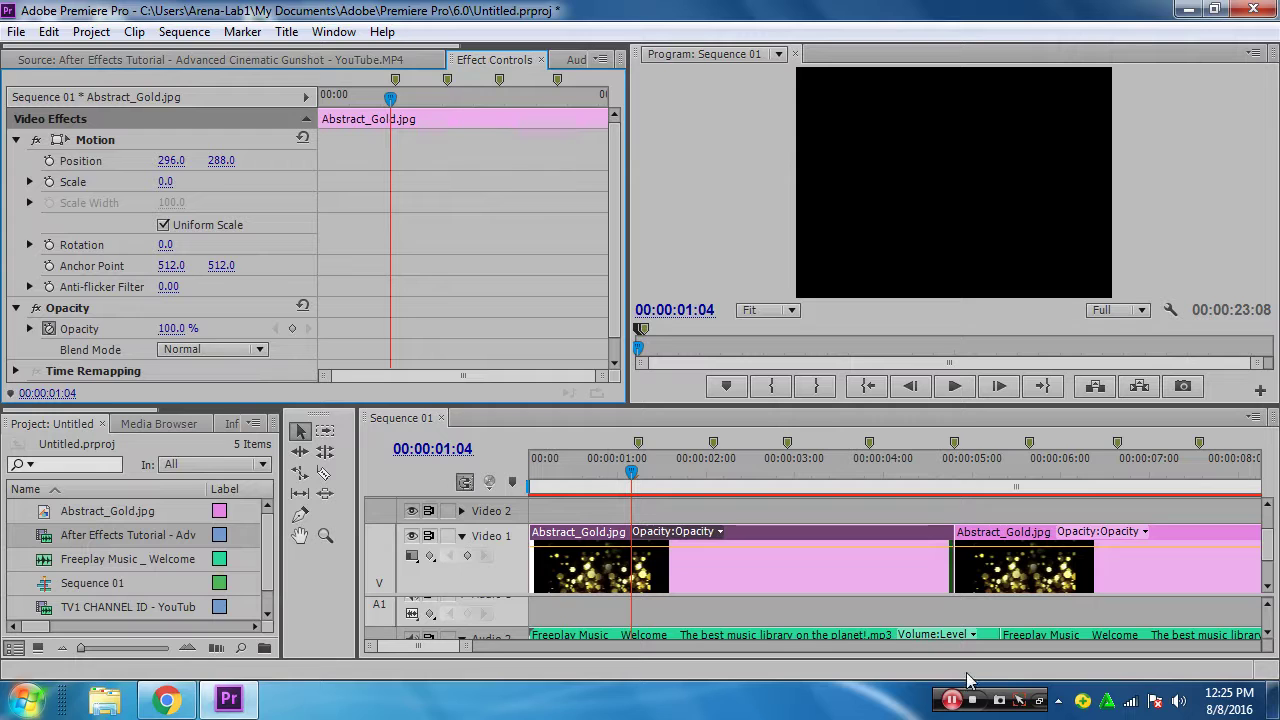